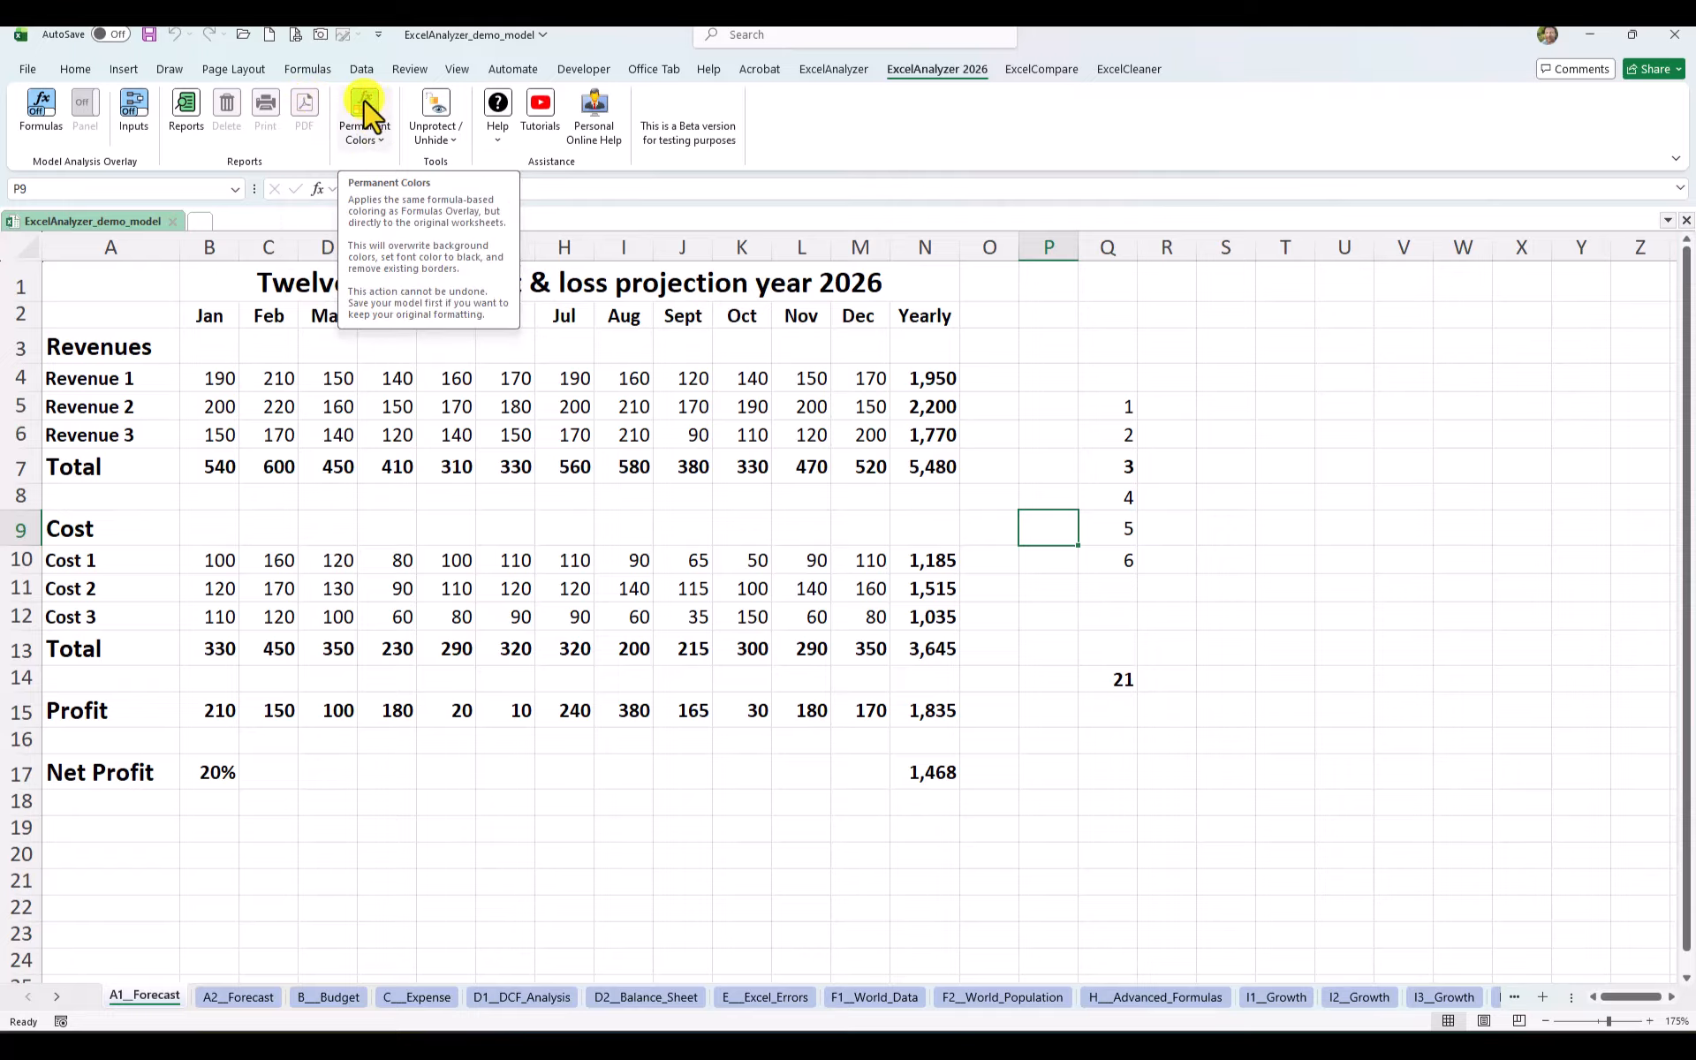
{"action": "left_click", "coordinate": [380, 144]}
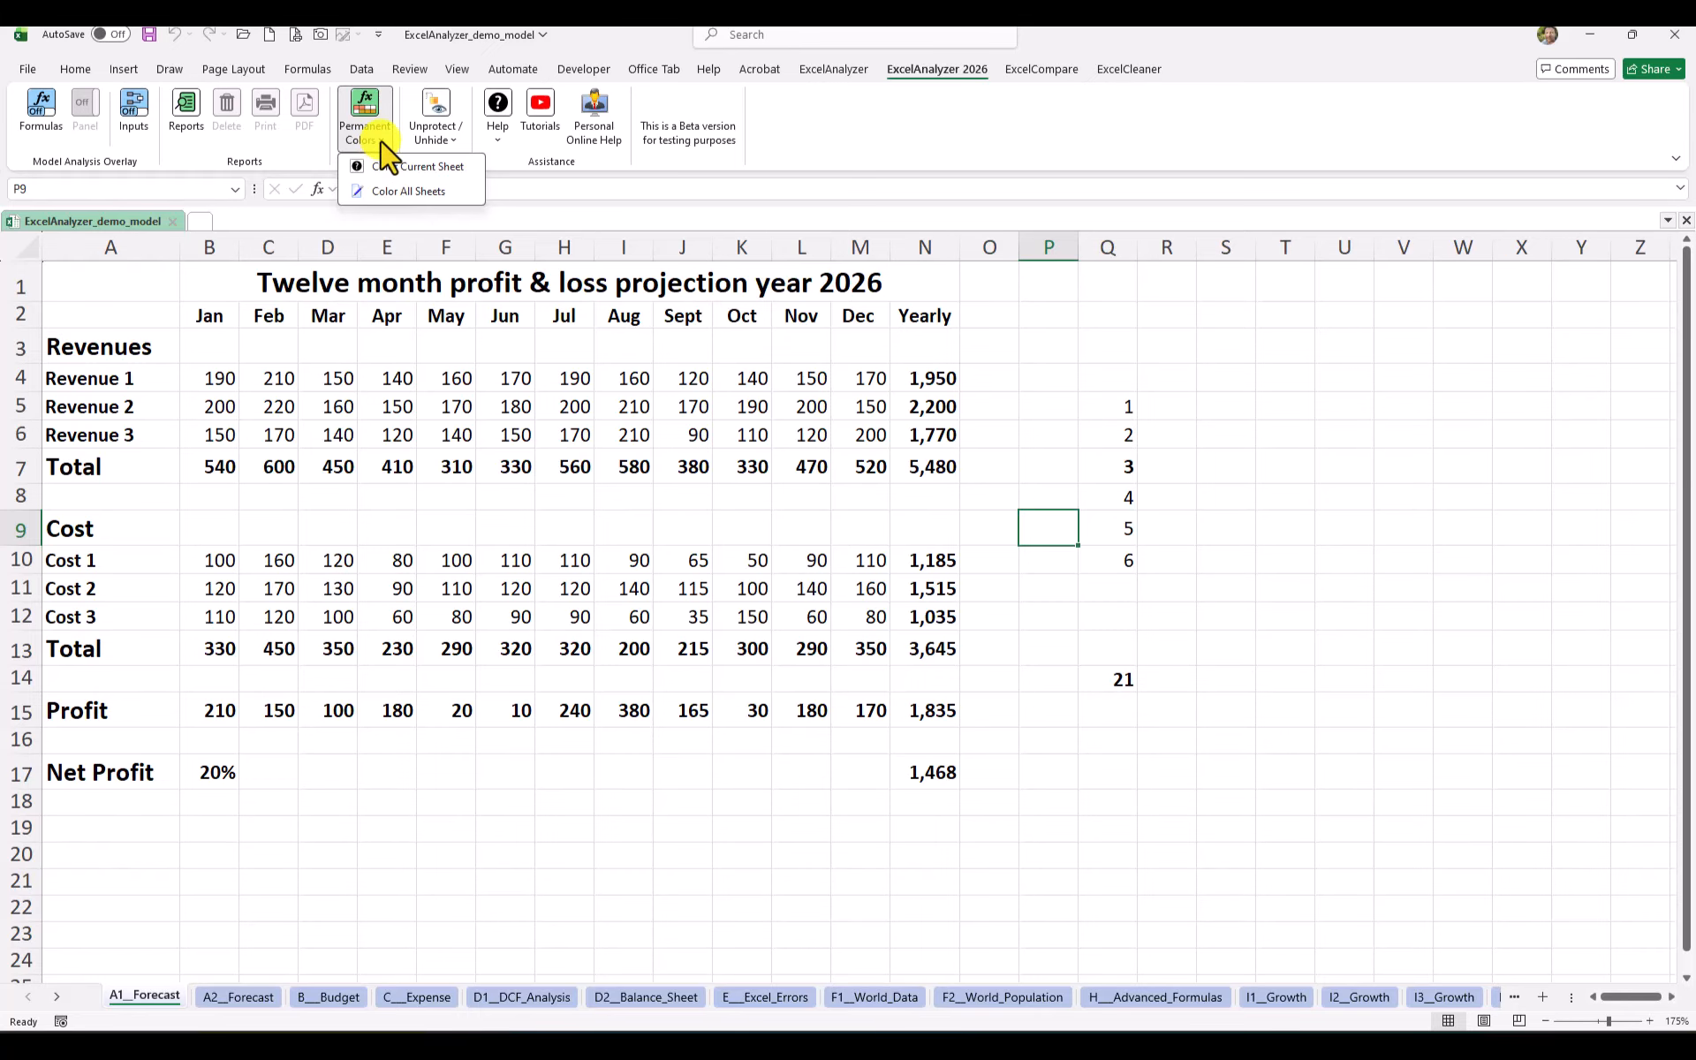
{"action": "left_click", "coordinate": [380, 146]}
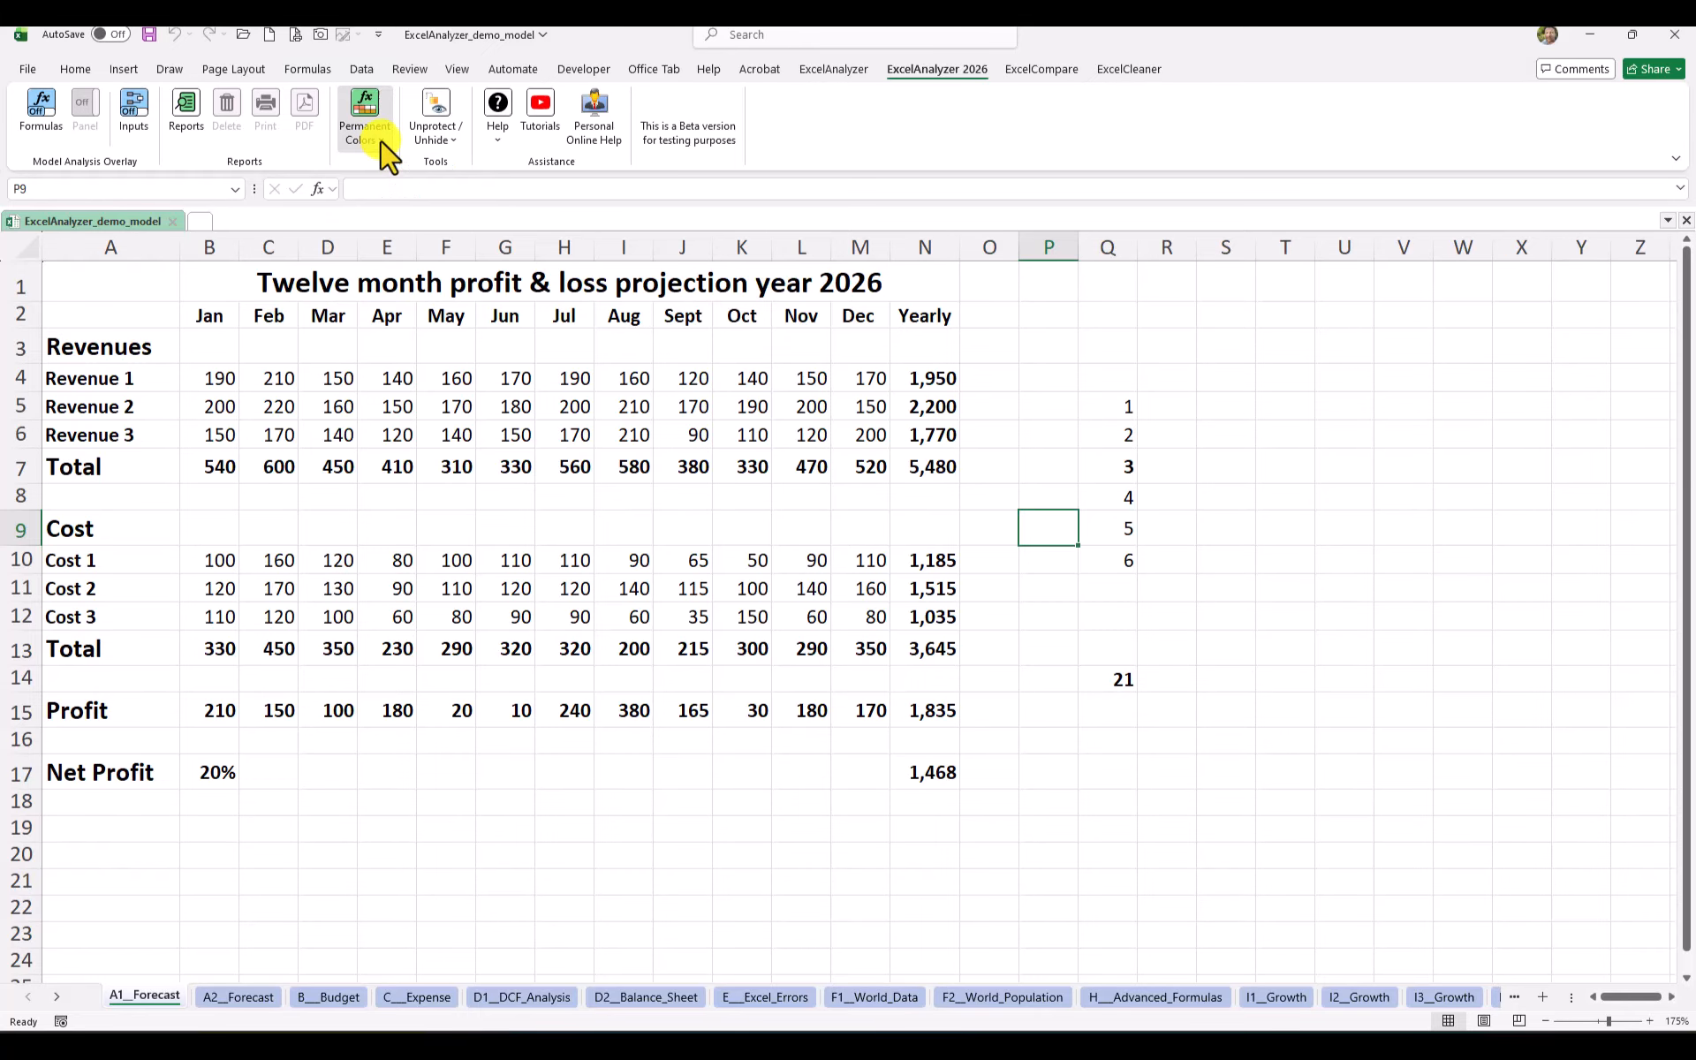
{"action": "left_click", "coordinate": [455, 143]}
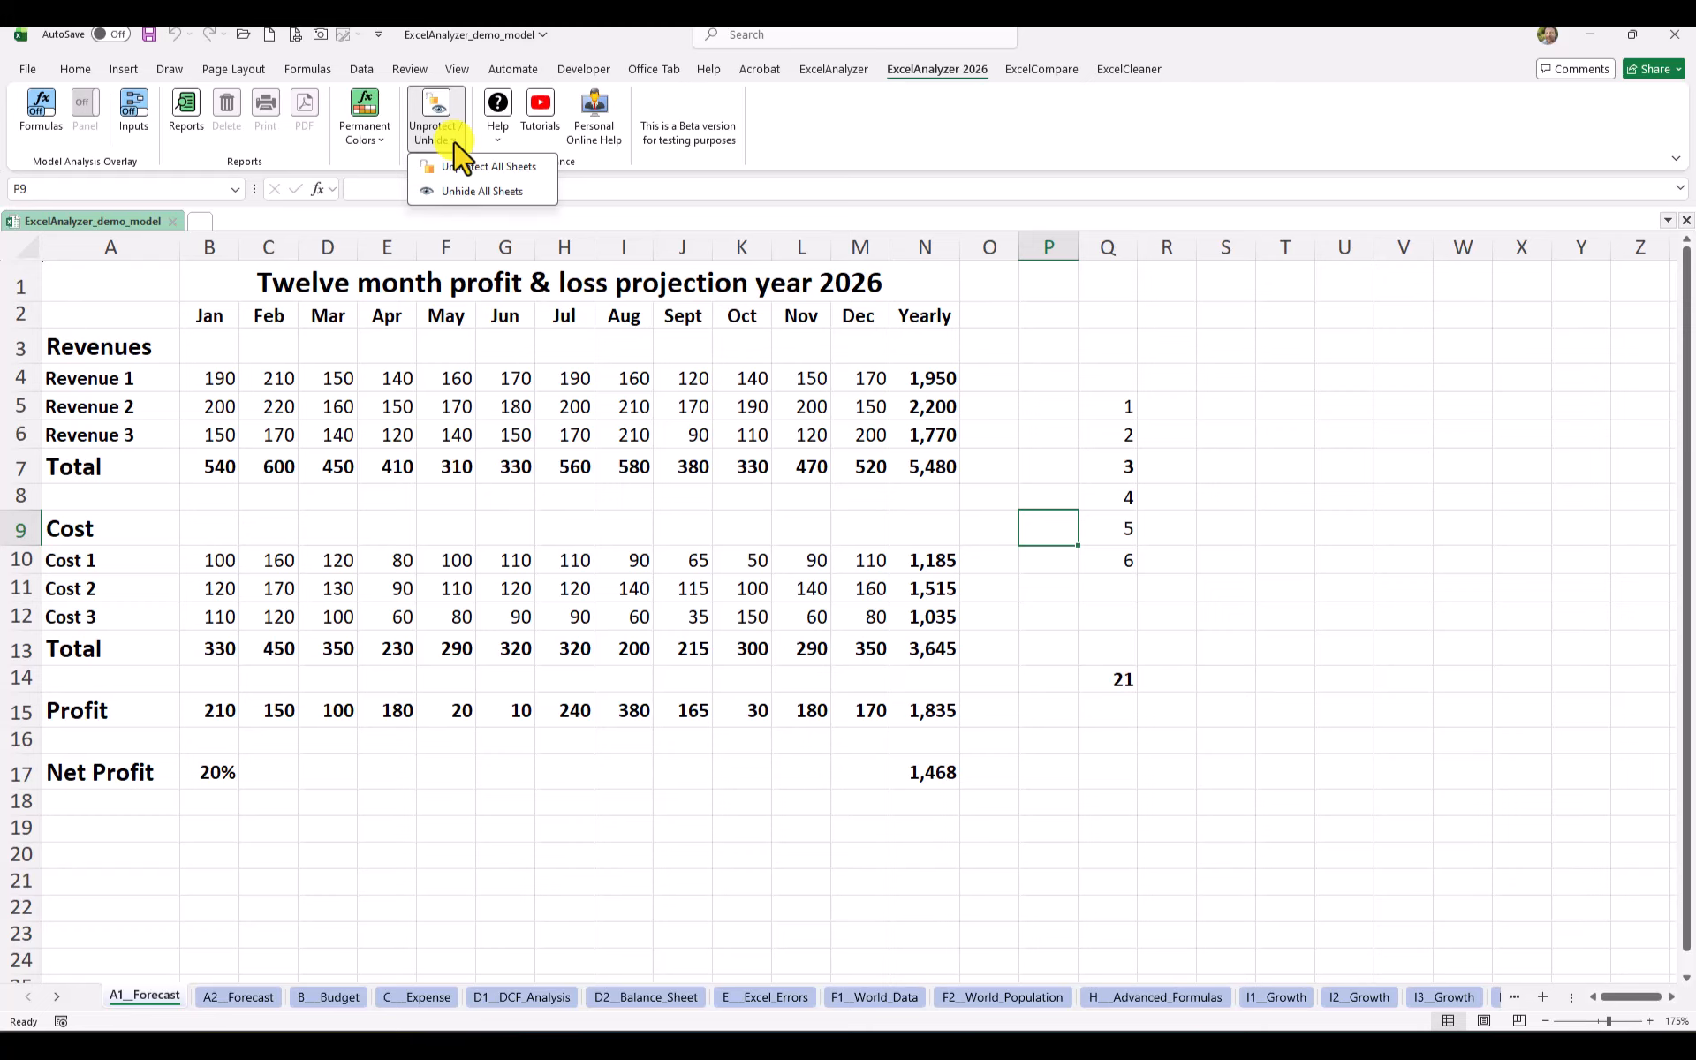
{"action": "left_click", "coordinate": [456, 141]}
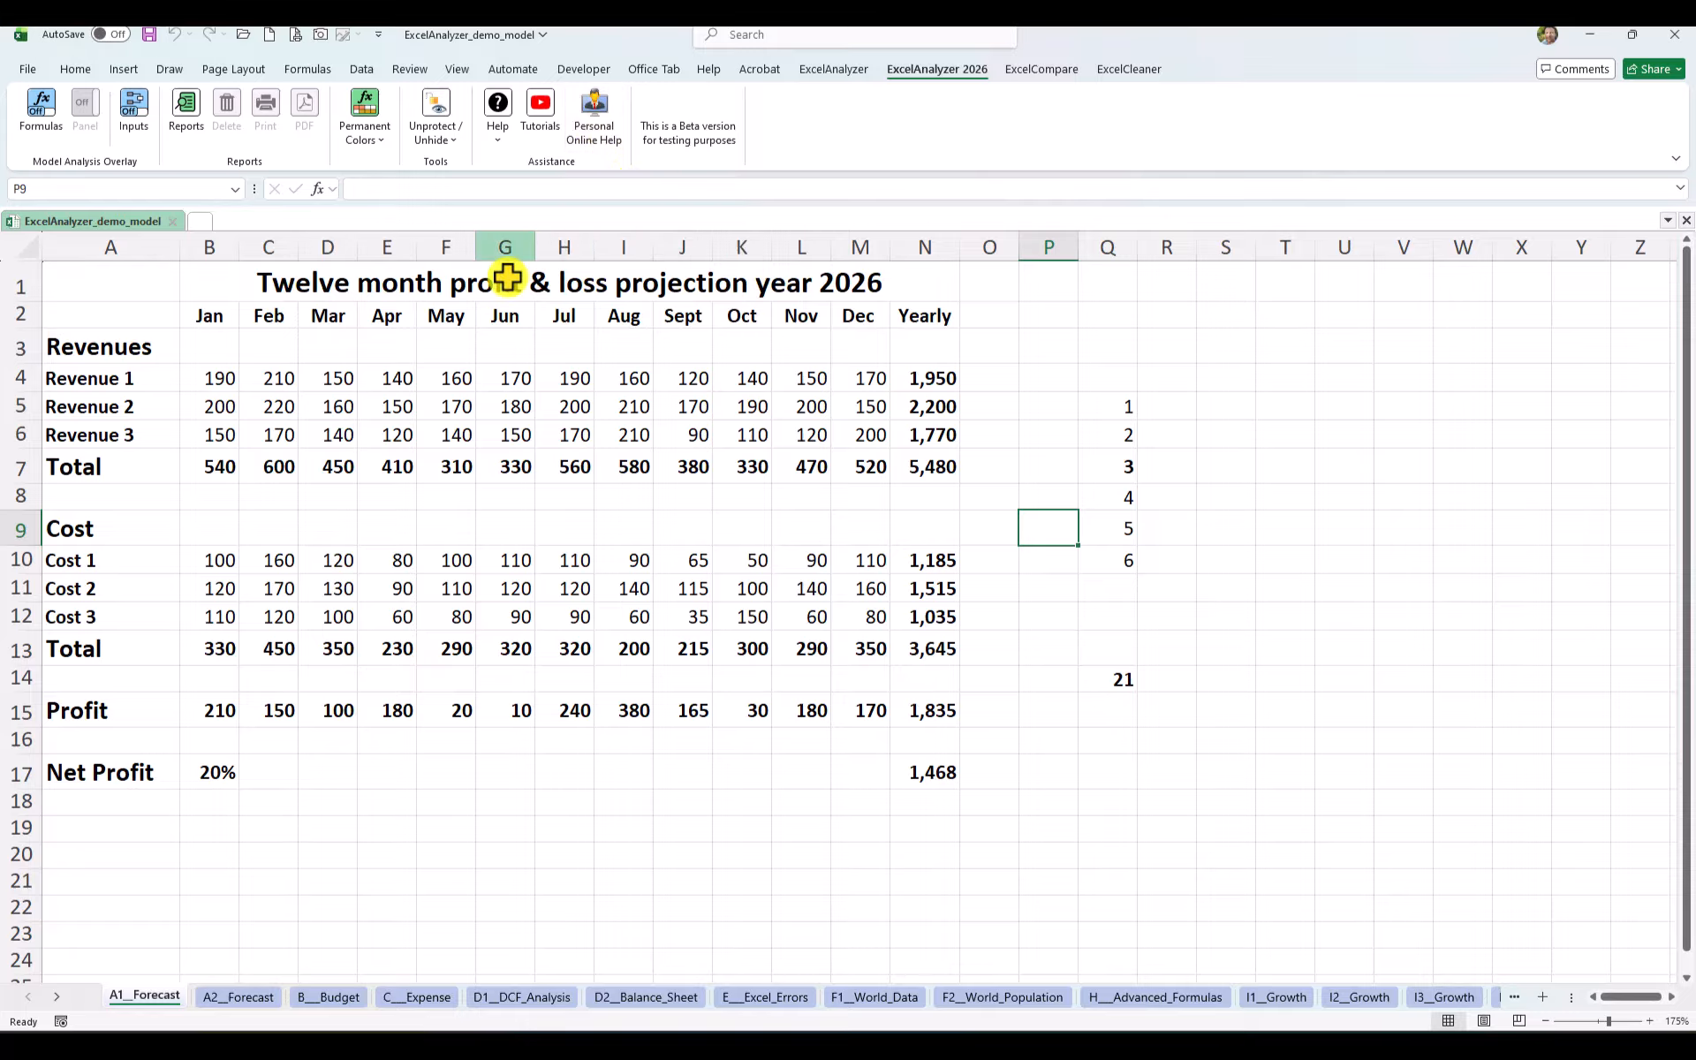
- Turn on the formulas overlay for the A1__Forecast sheet and select the revenue input cells D4:H6
{"action": "left_click", "coordinate": [440, 397]}
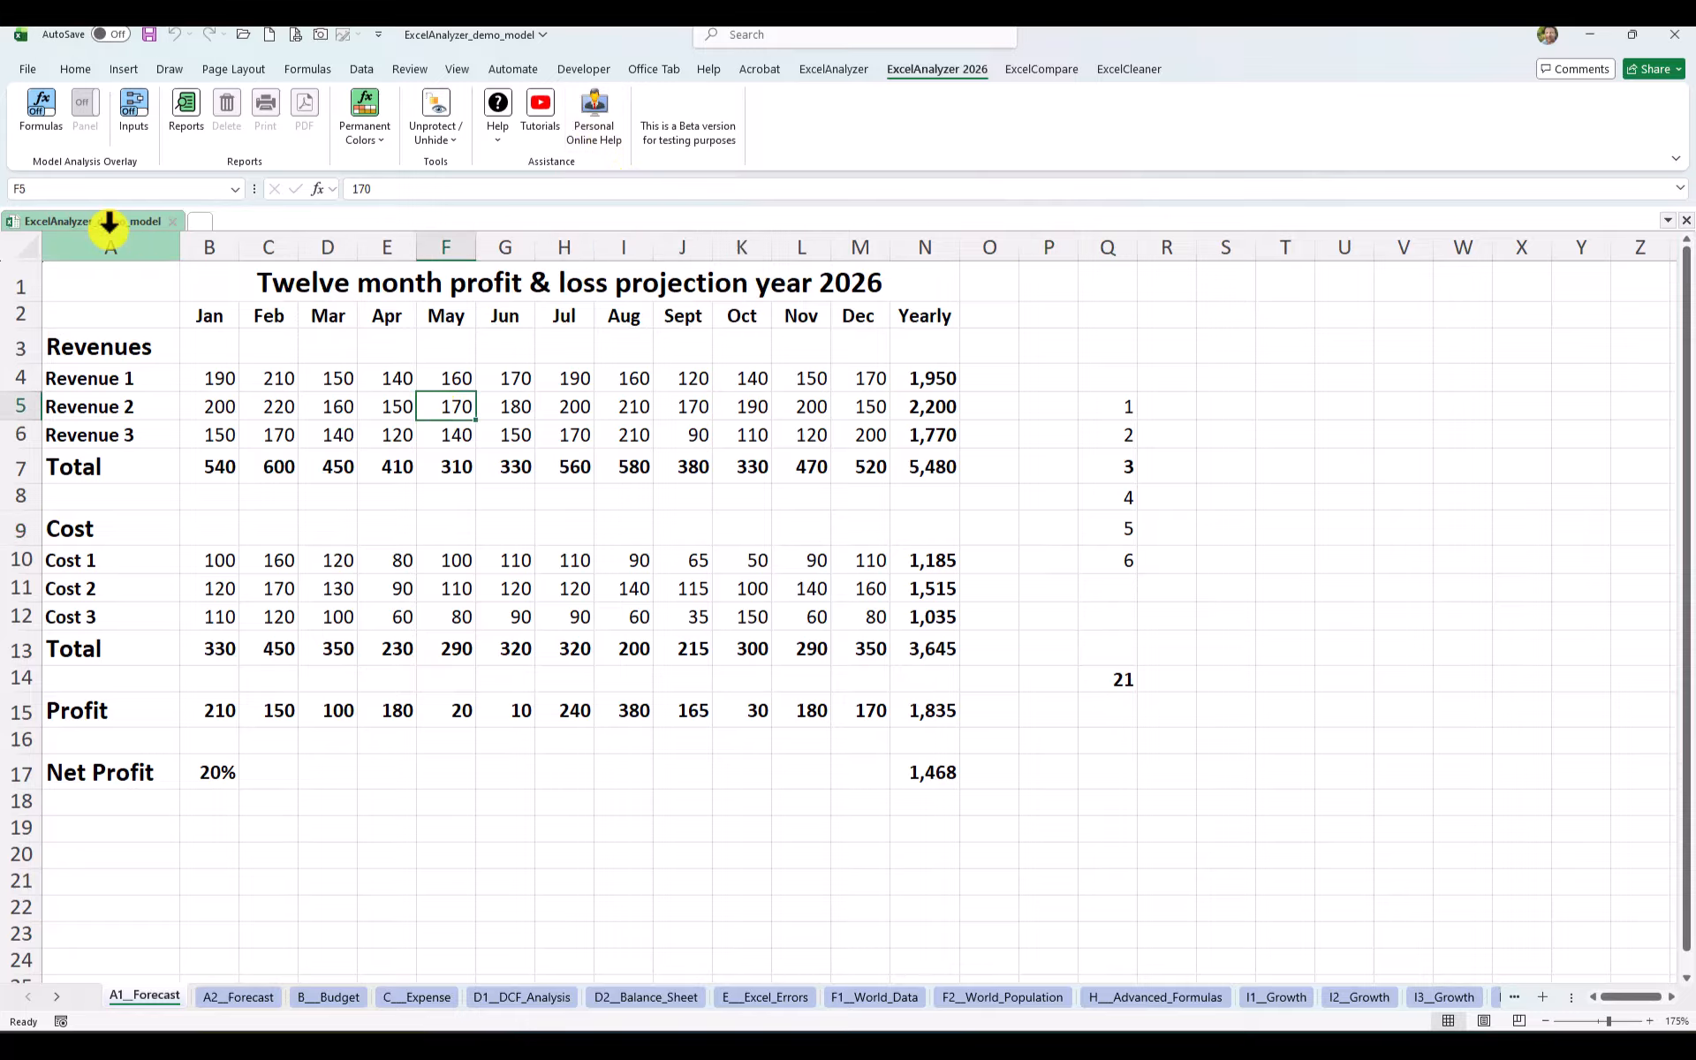
{"action": "left_click", "coordinate": [40, 110]}
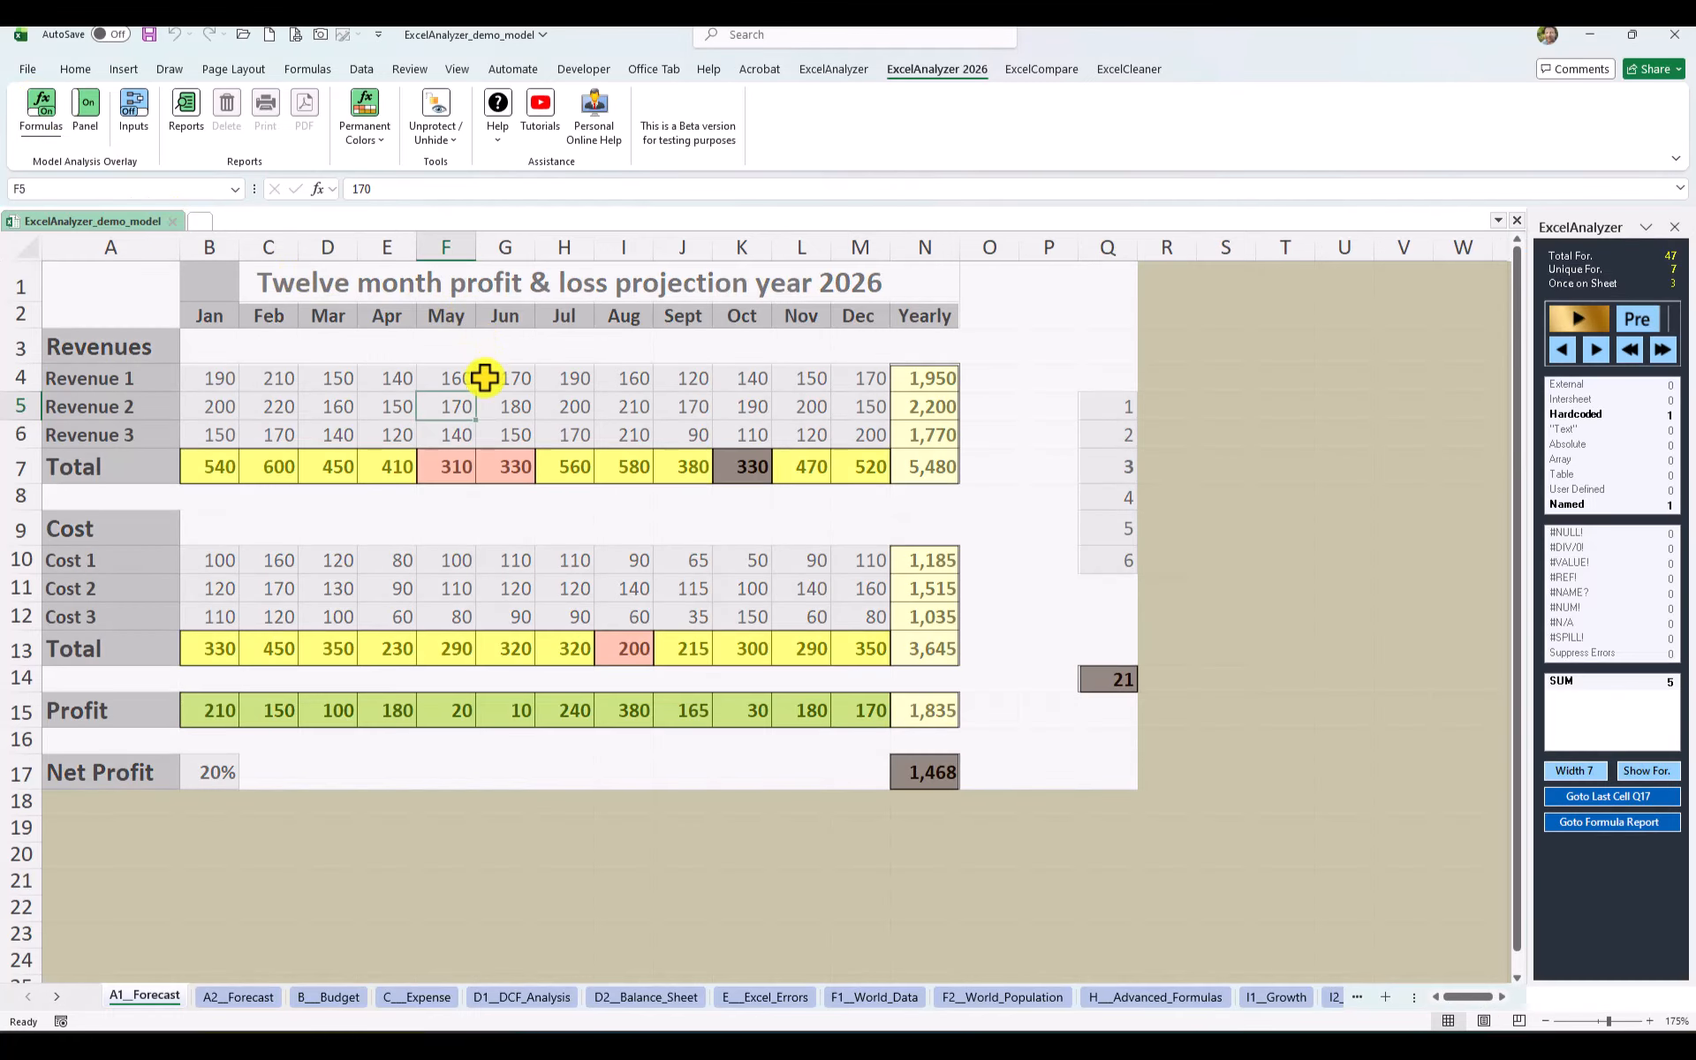
{"action": "left_click", "coordinate": [334, 378]}
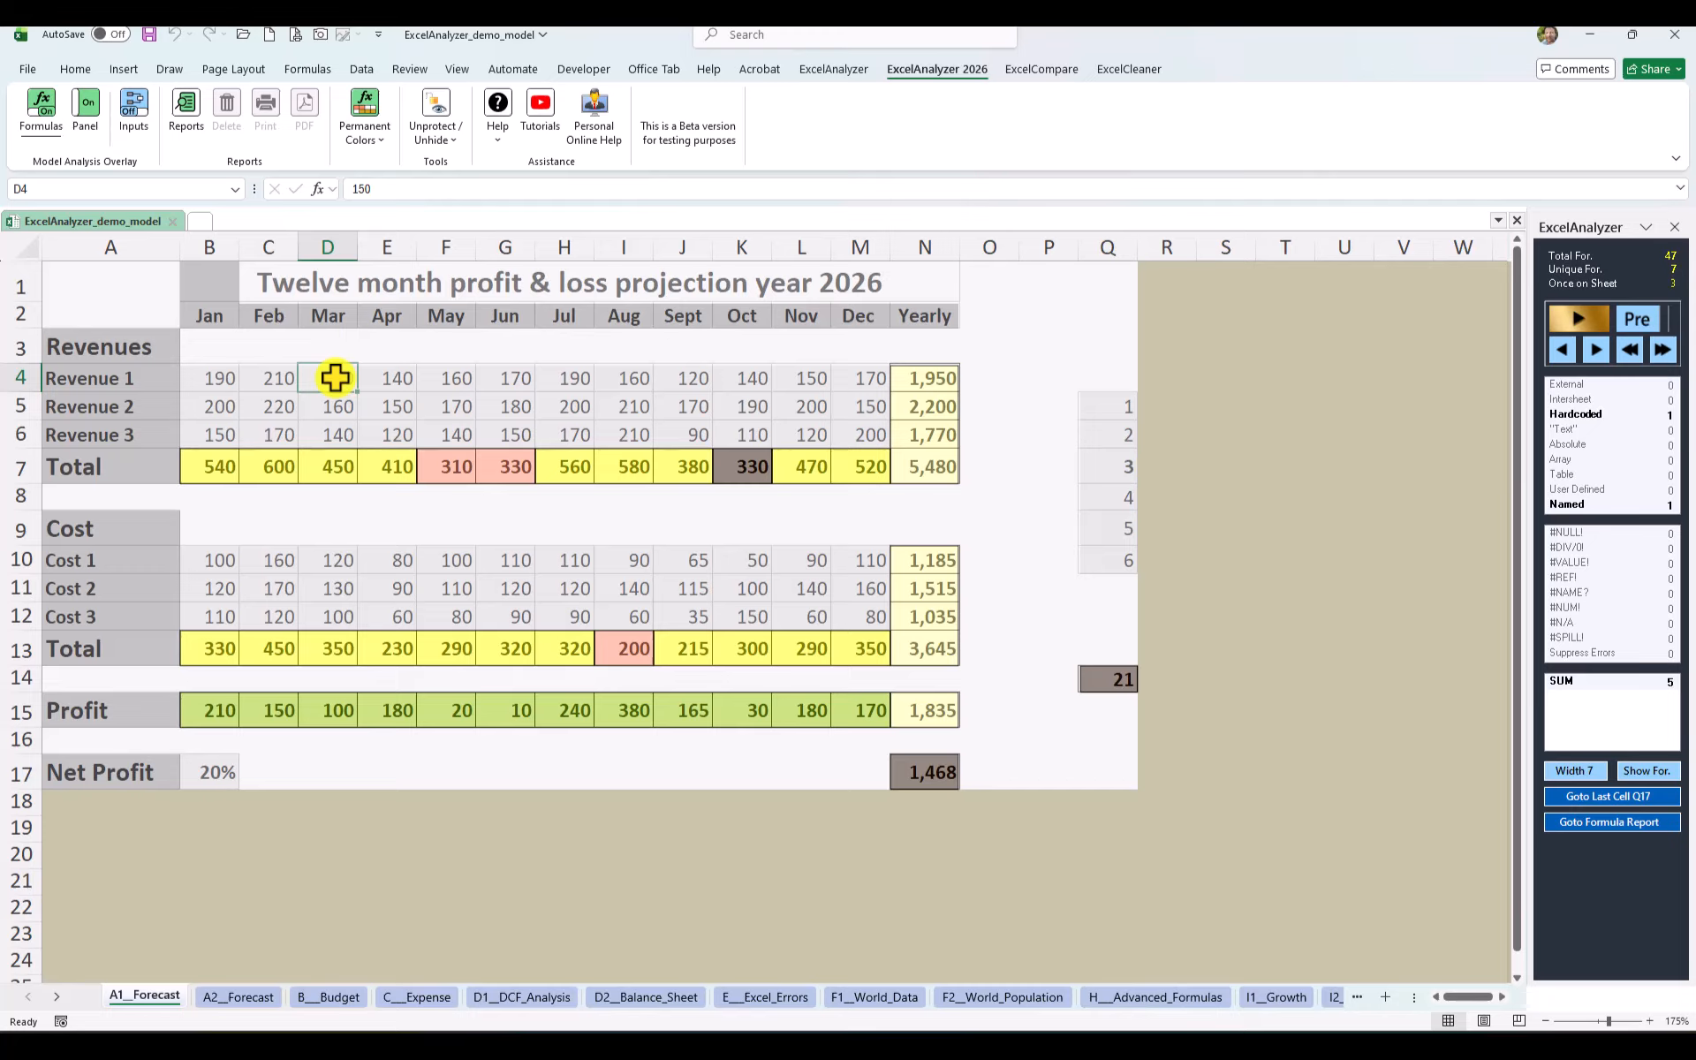
{"action": "left_click_drag", "start_coordinate": [335, 378], "coordinate": [553, 432]}
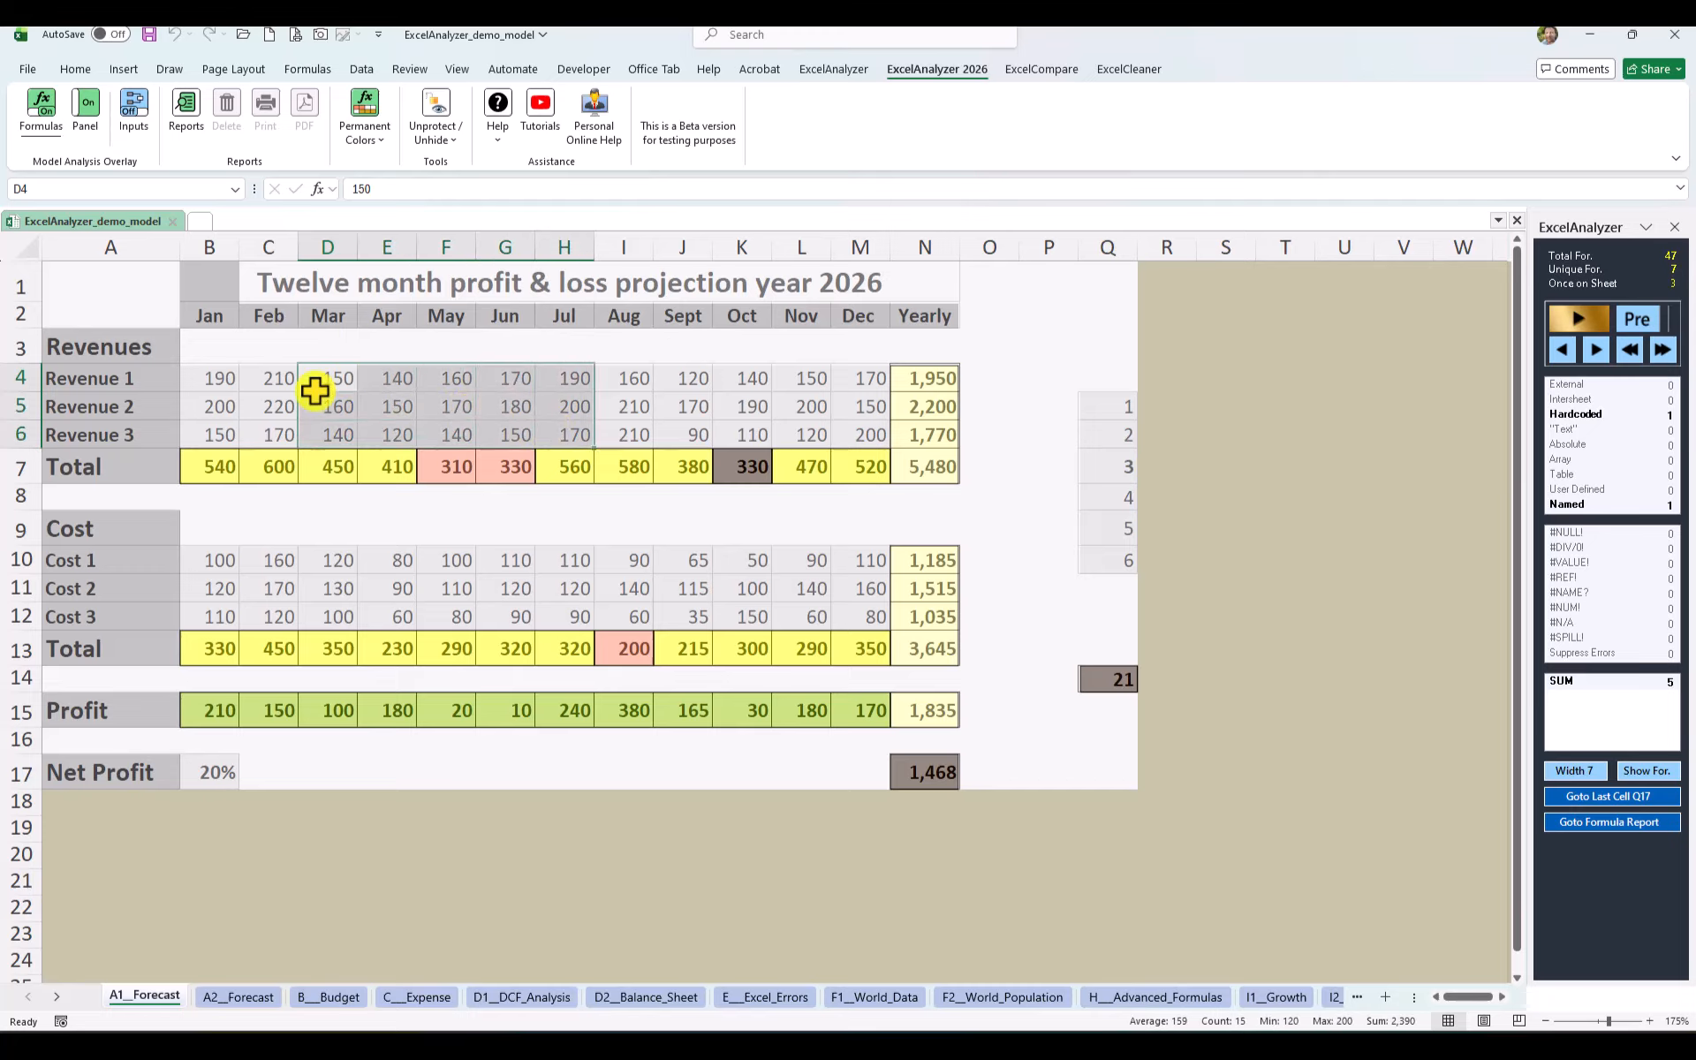
- Inspect the colored formula ranges in both Total rows and the unique formulas in K7, N17 and Q14
{"action": "left_click_drag", "start_coordinate": [119, 350], "coordinate": [367, 465]}
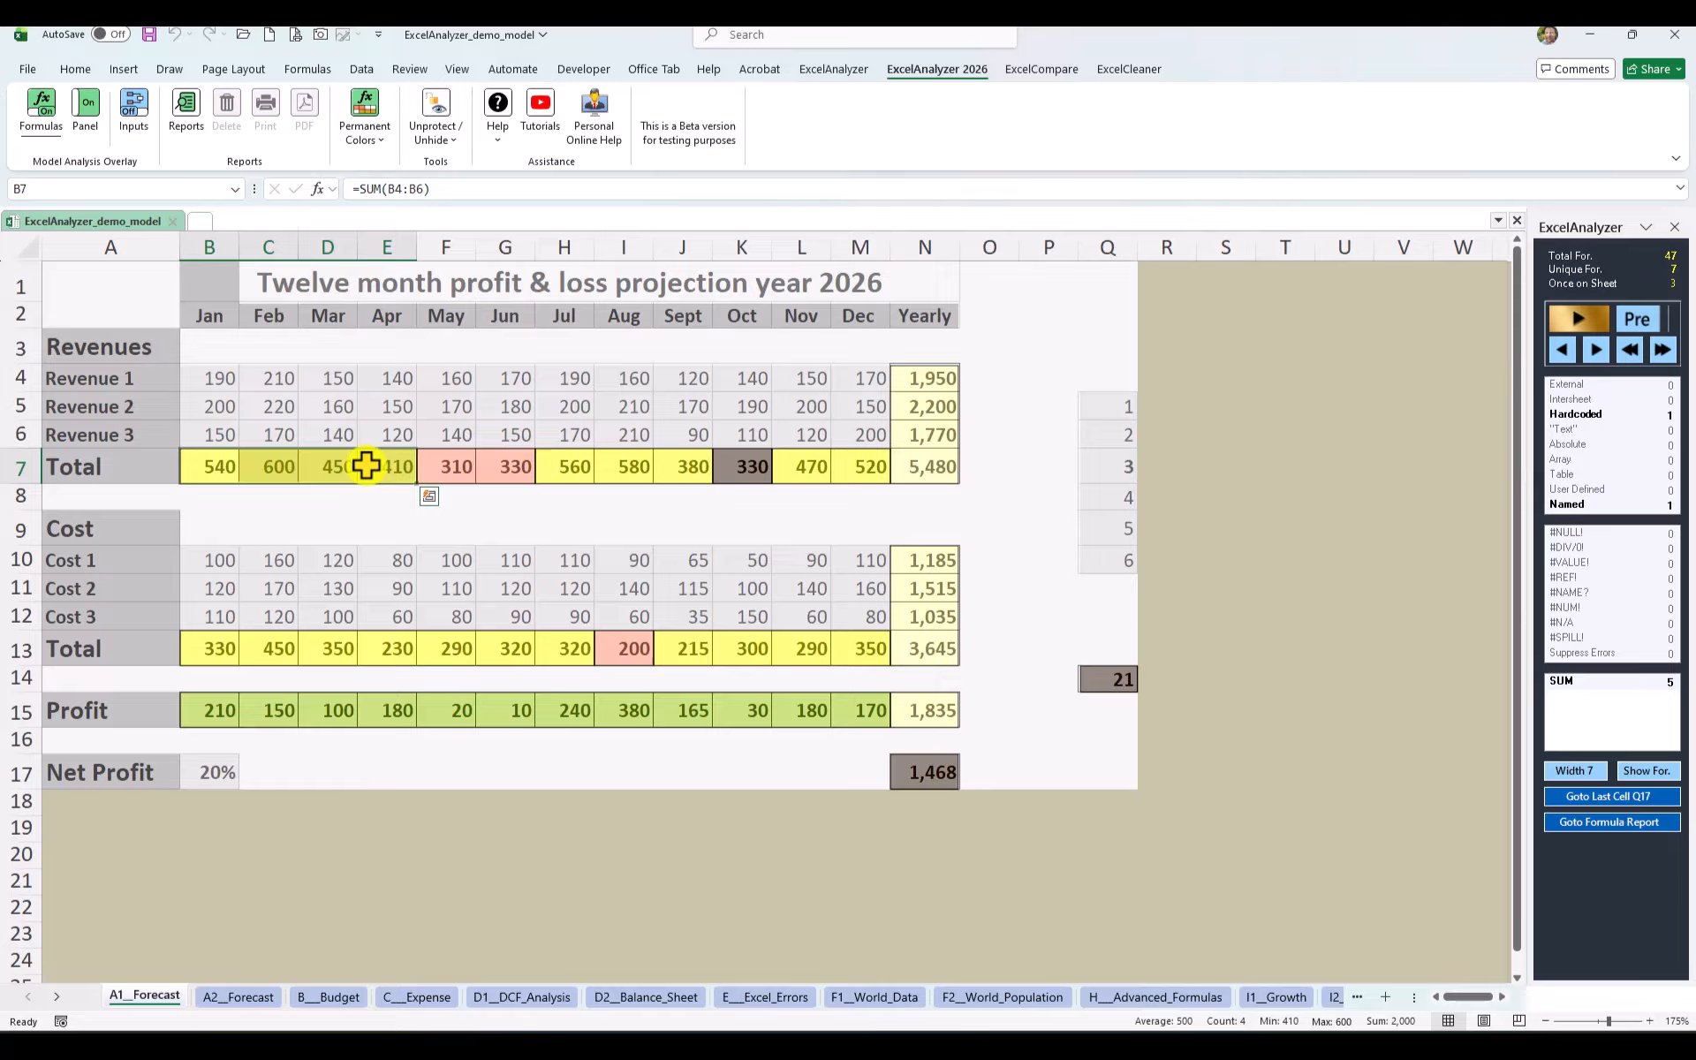
{"action": "left_click_drag", "start_coordinate": [295, 650], "coordinate": [508, 649]}
{"action": "left_click_drag", "start_coordinate": [711, 654], "coordinate": [752, 650]}
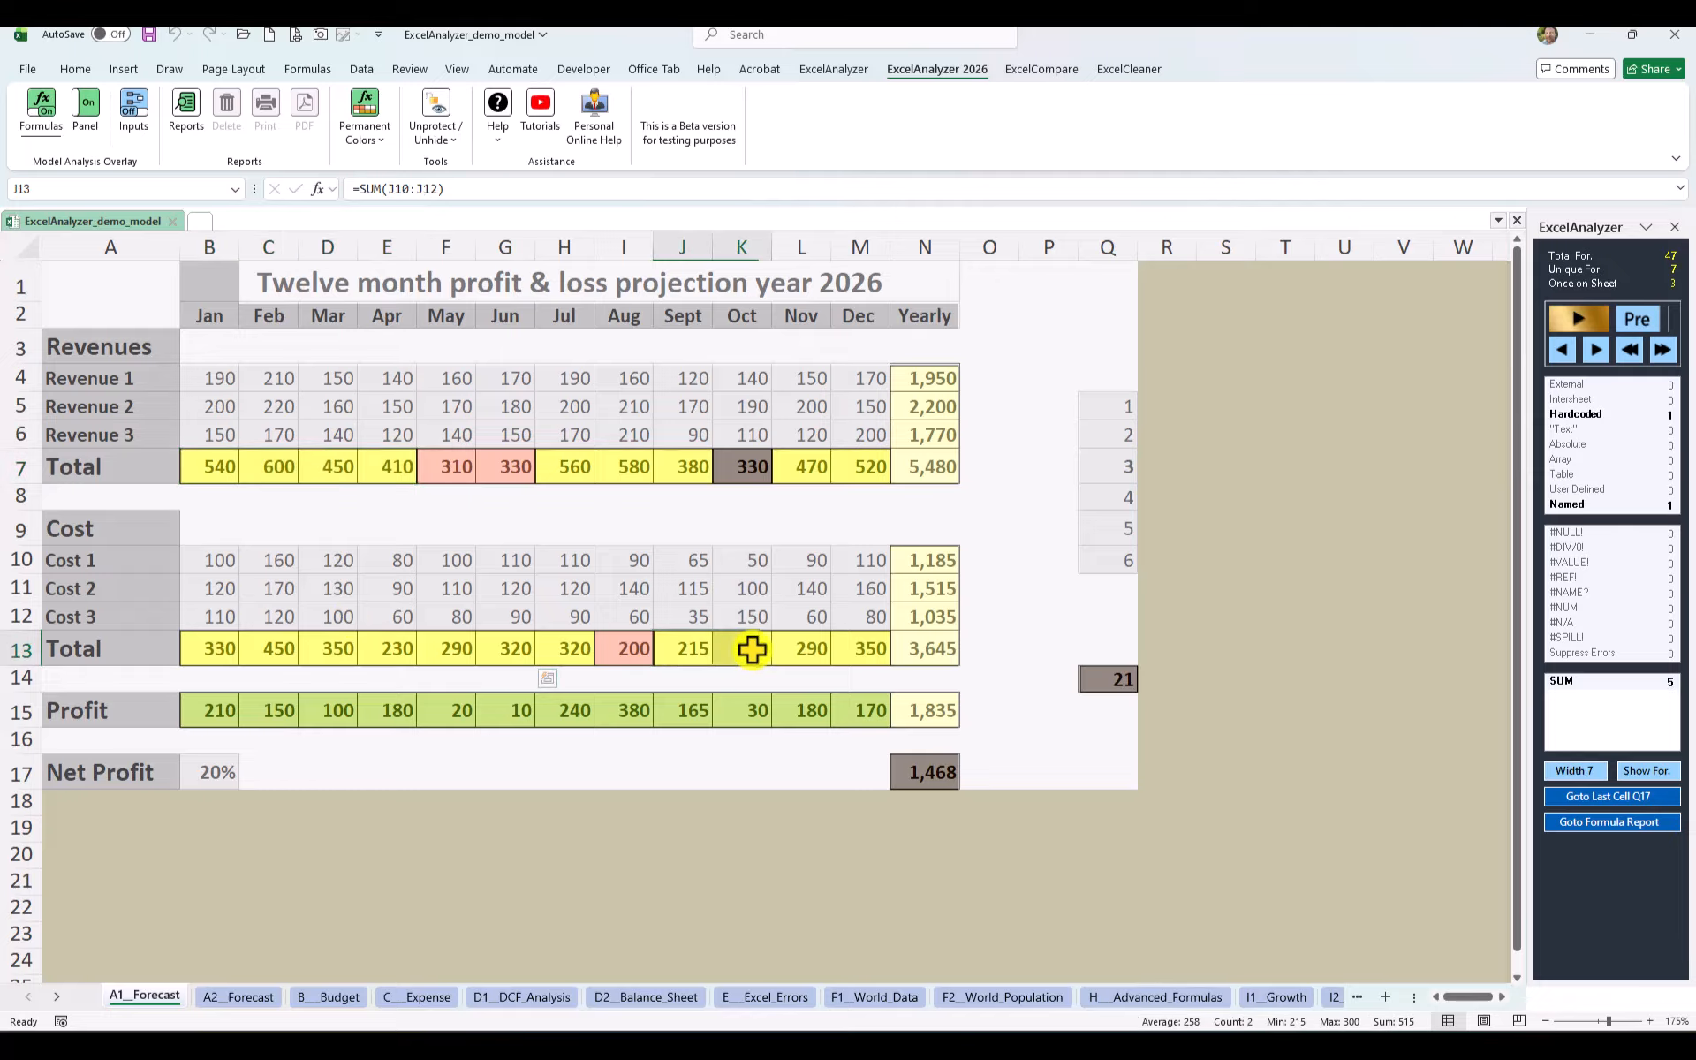
{"action": "left_click", "coordinate": [749, 468]}
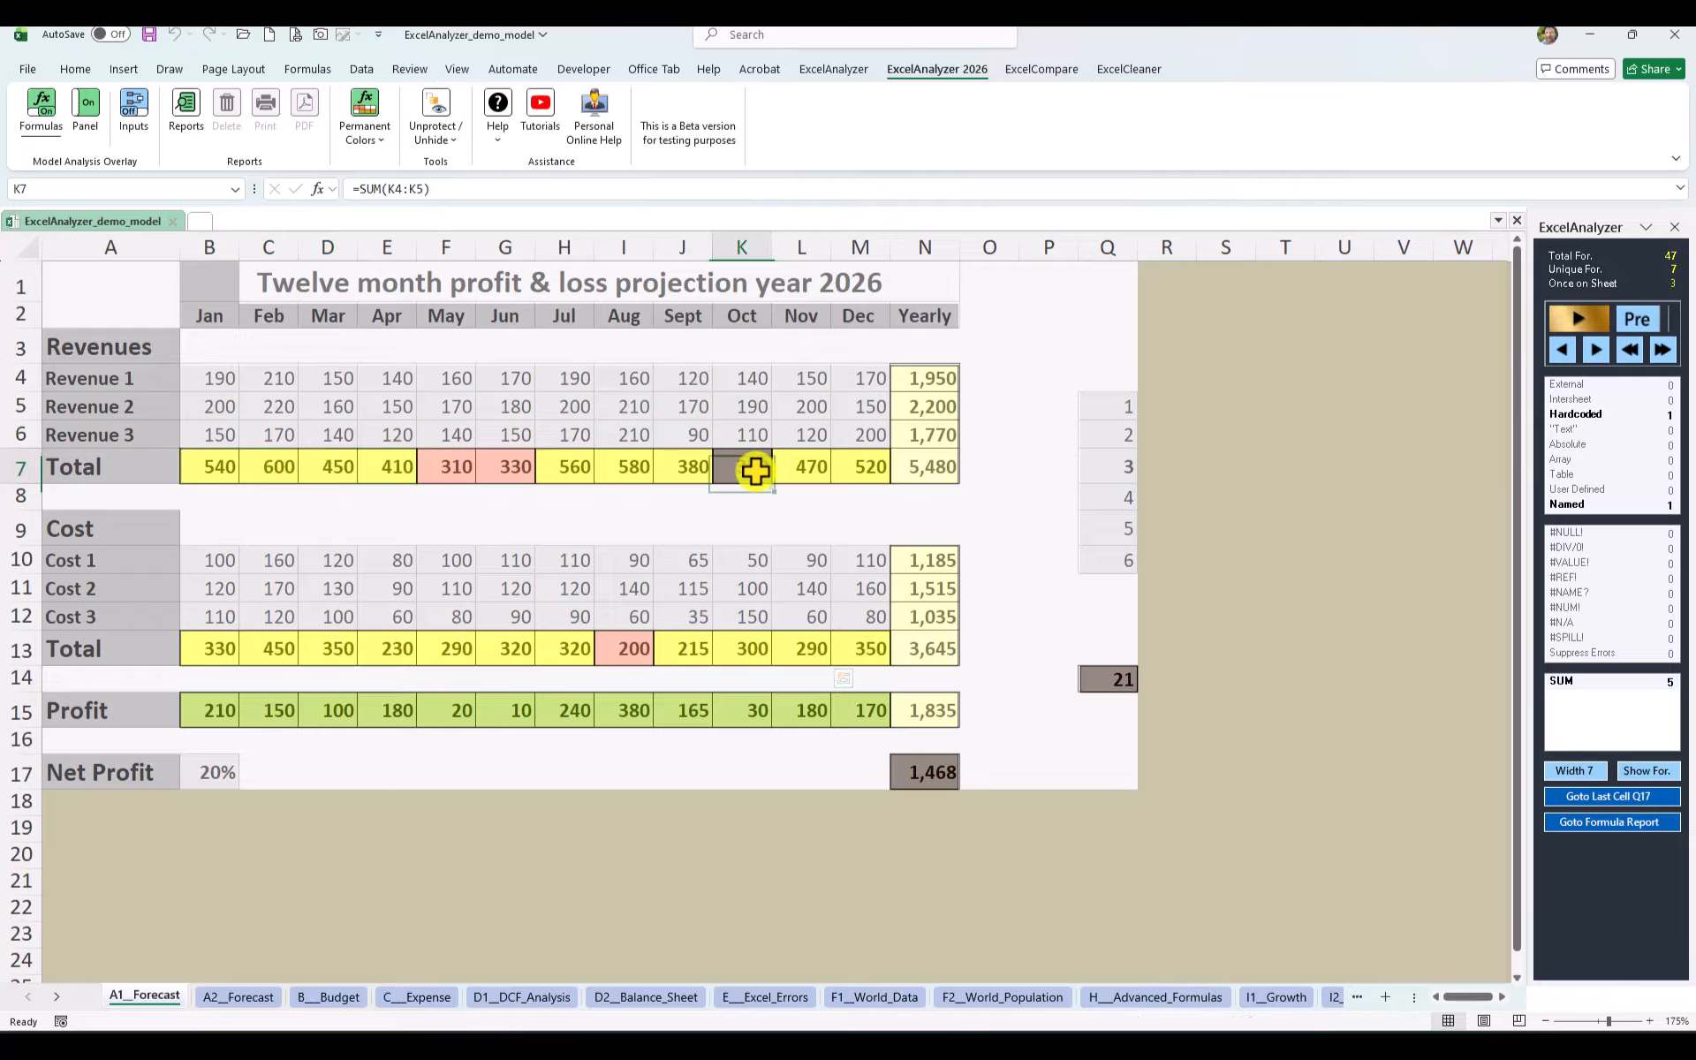
{"action": "left_click", "coordinate": [913, 771]}
{"action": "left_click", "coordinate": [1120, 684]}
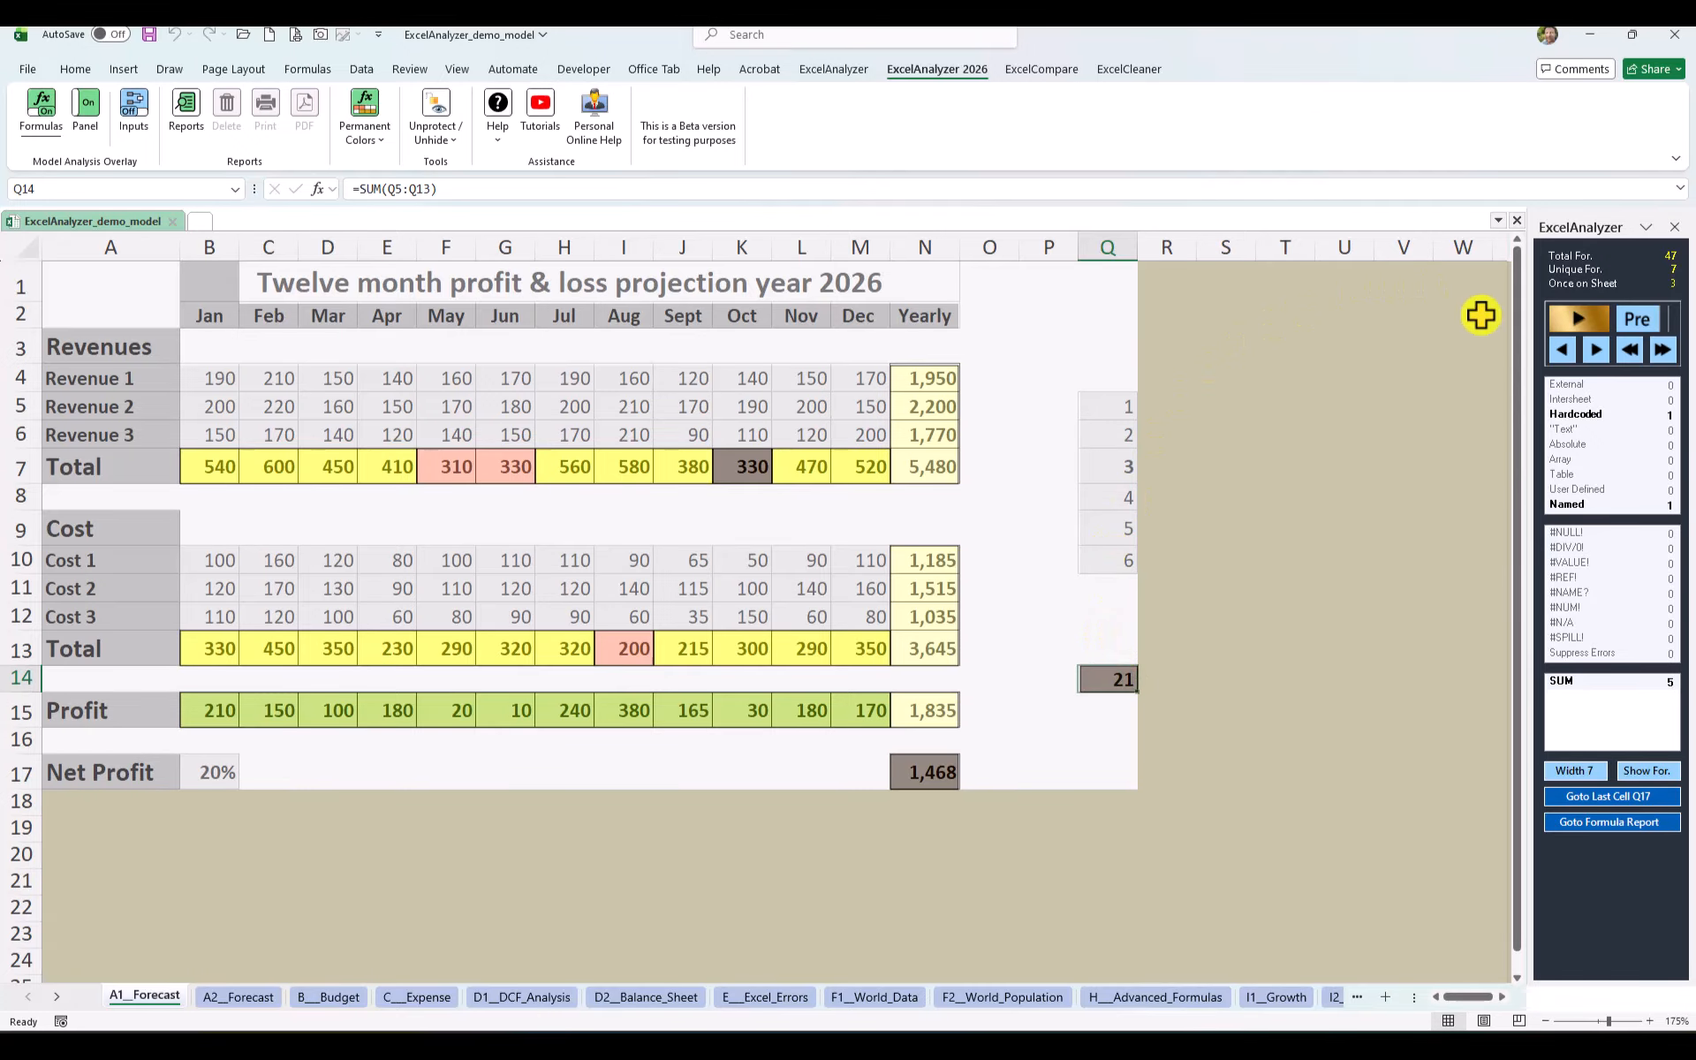
- Start the automatic formula walkthrough, stop it, and step forward through the ranges of the monthly Total formula
{"action": "left_click", "coordinate": [1591, 316]}
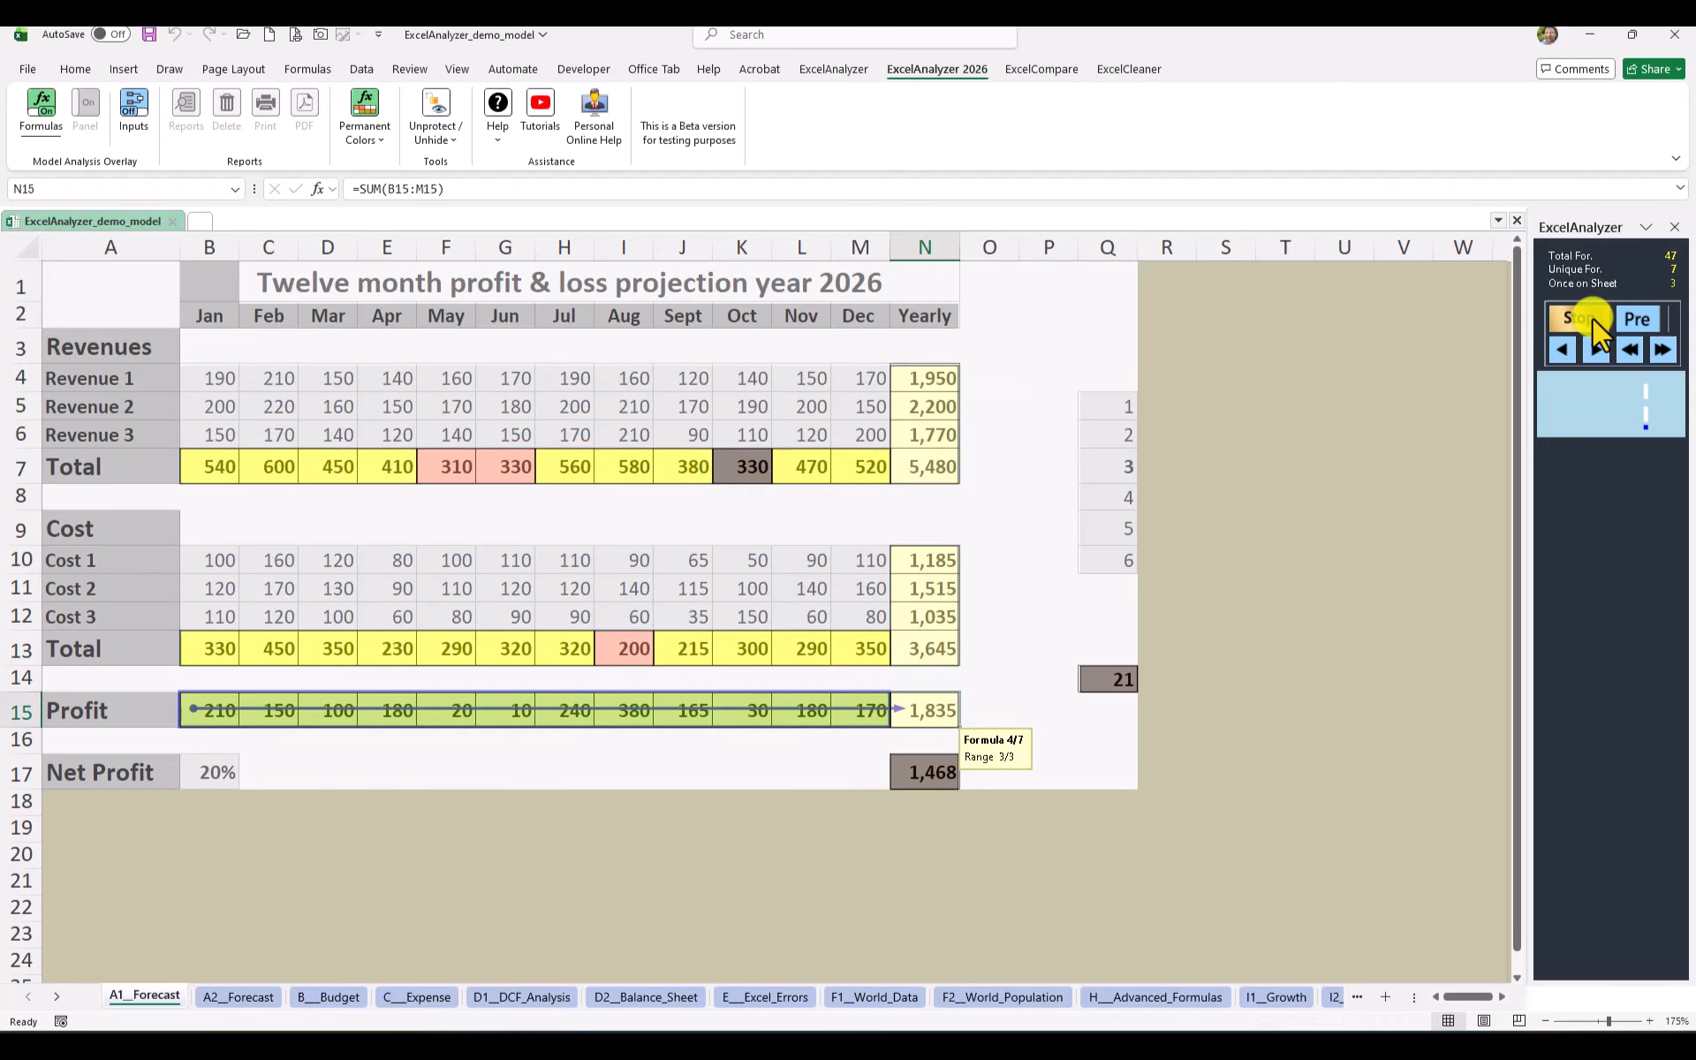
{"action": "left_click", "coordinate": [1591, 316]}
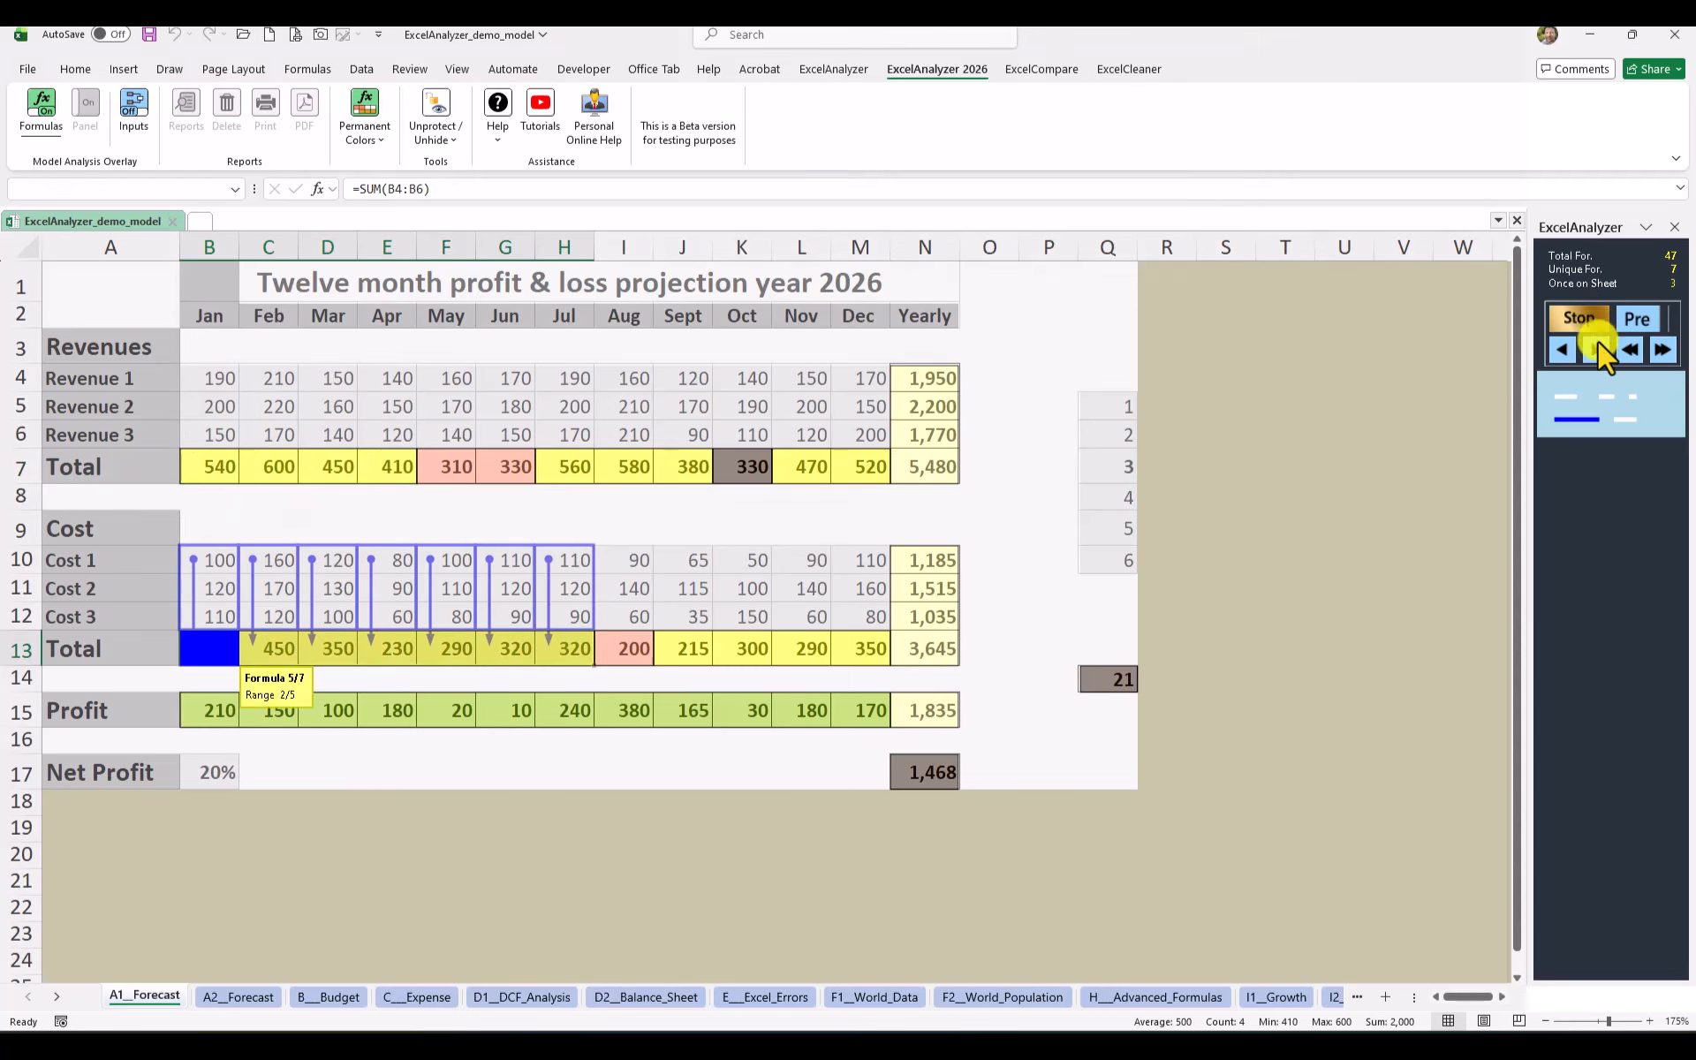
{"action": "left_click", "coordinate": [1596, 352]}
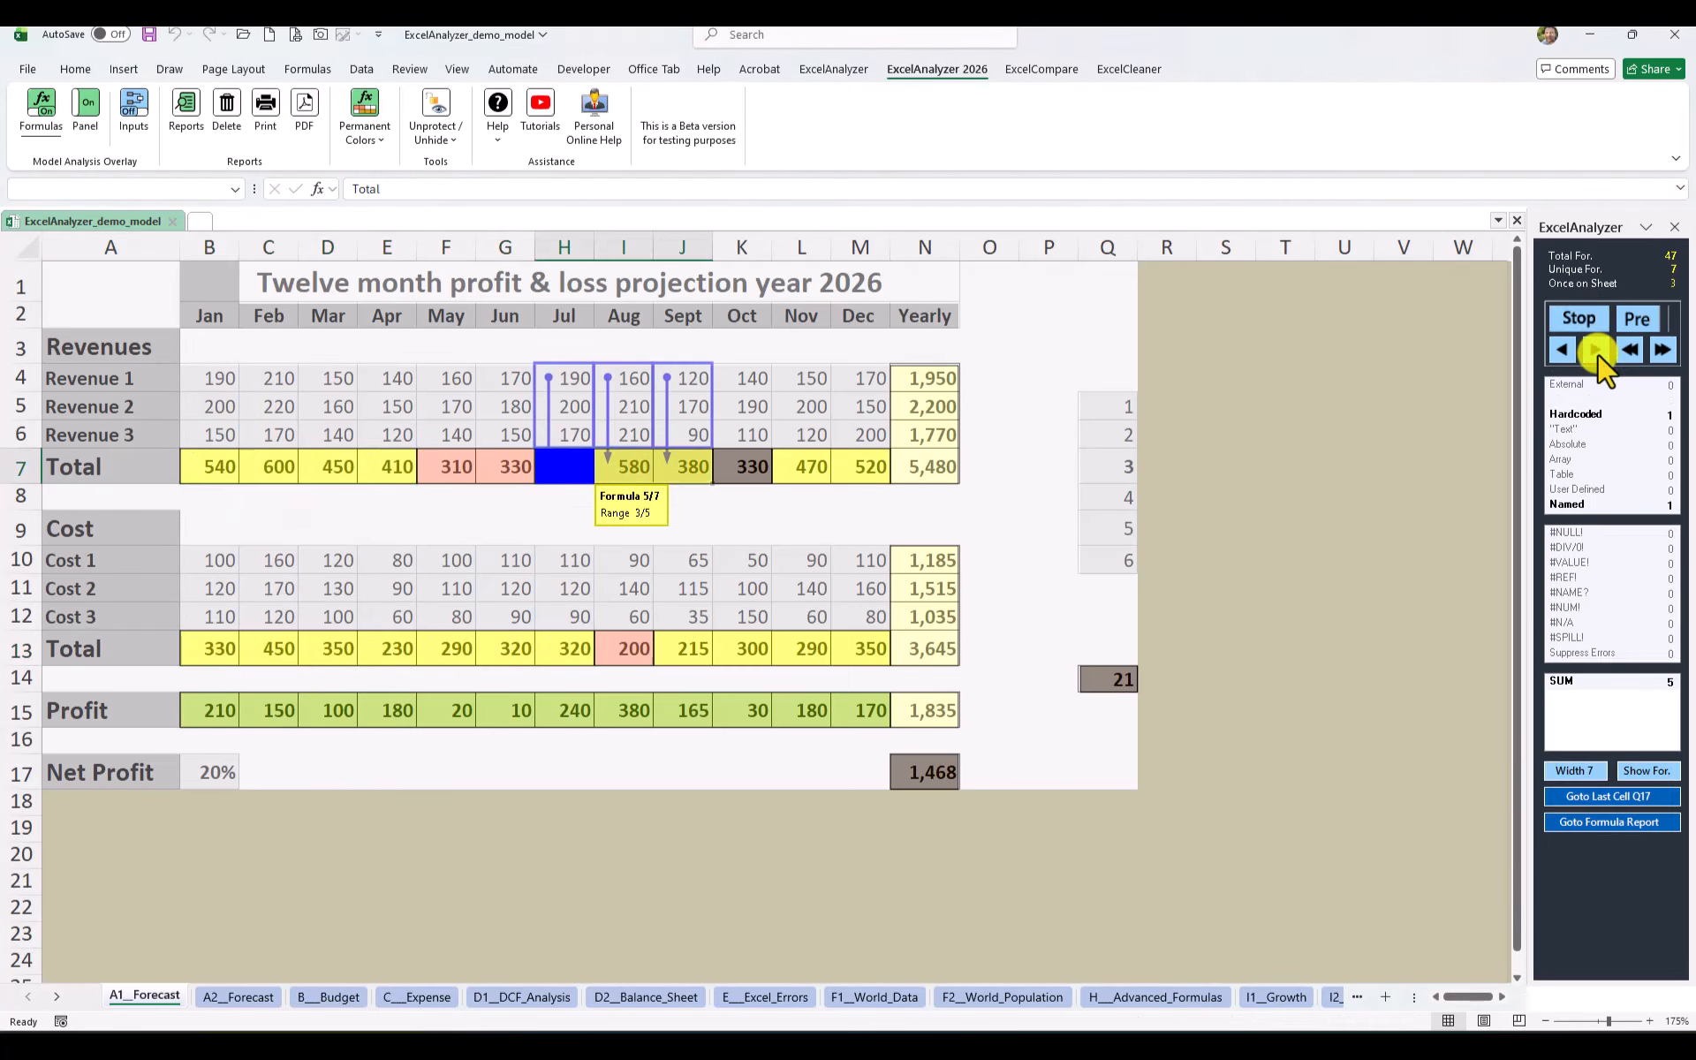
{"action": "left_click", "coordinate": [1596, 351]}
- Step backward through the formula ranges to the yearly cost sums in N10:N13
{"action": "left_click", "coordinate": [1559, 350]}
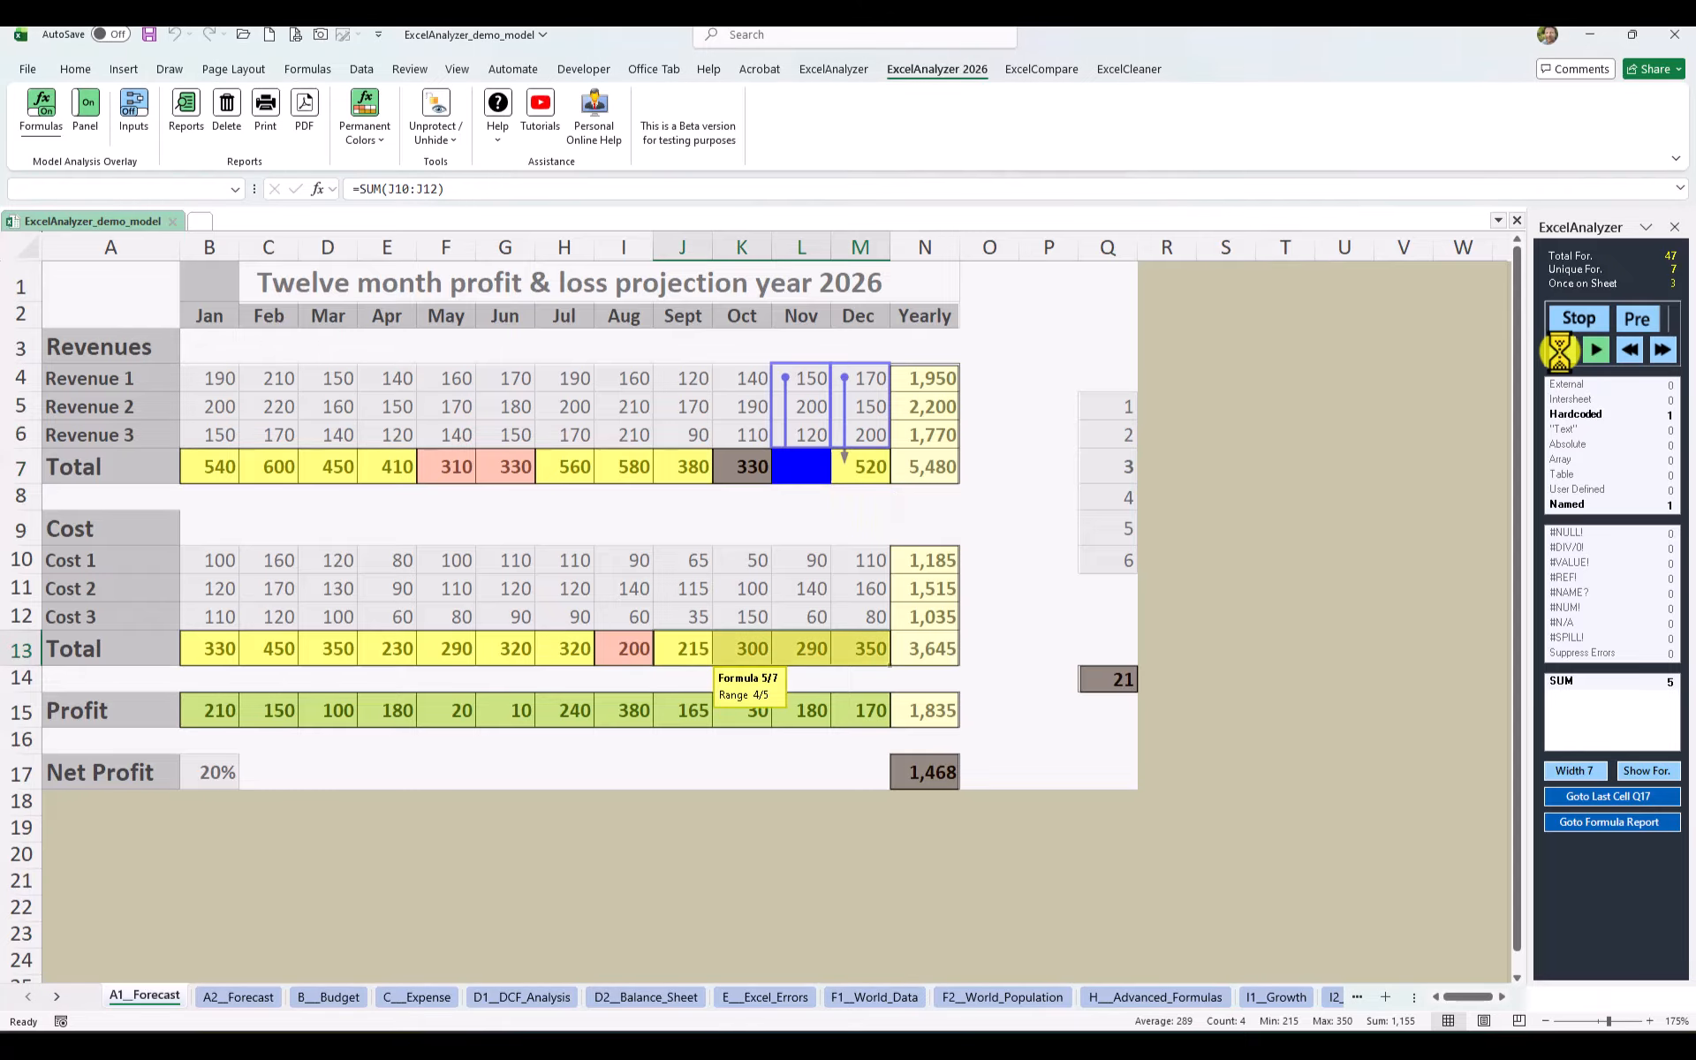
{"action": "left_click", "coordinate": [1560, 350]}
{"action": "left_click", "coordinate": [1559, 351]}
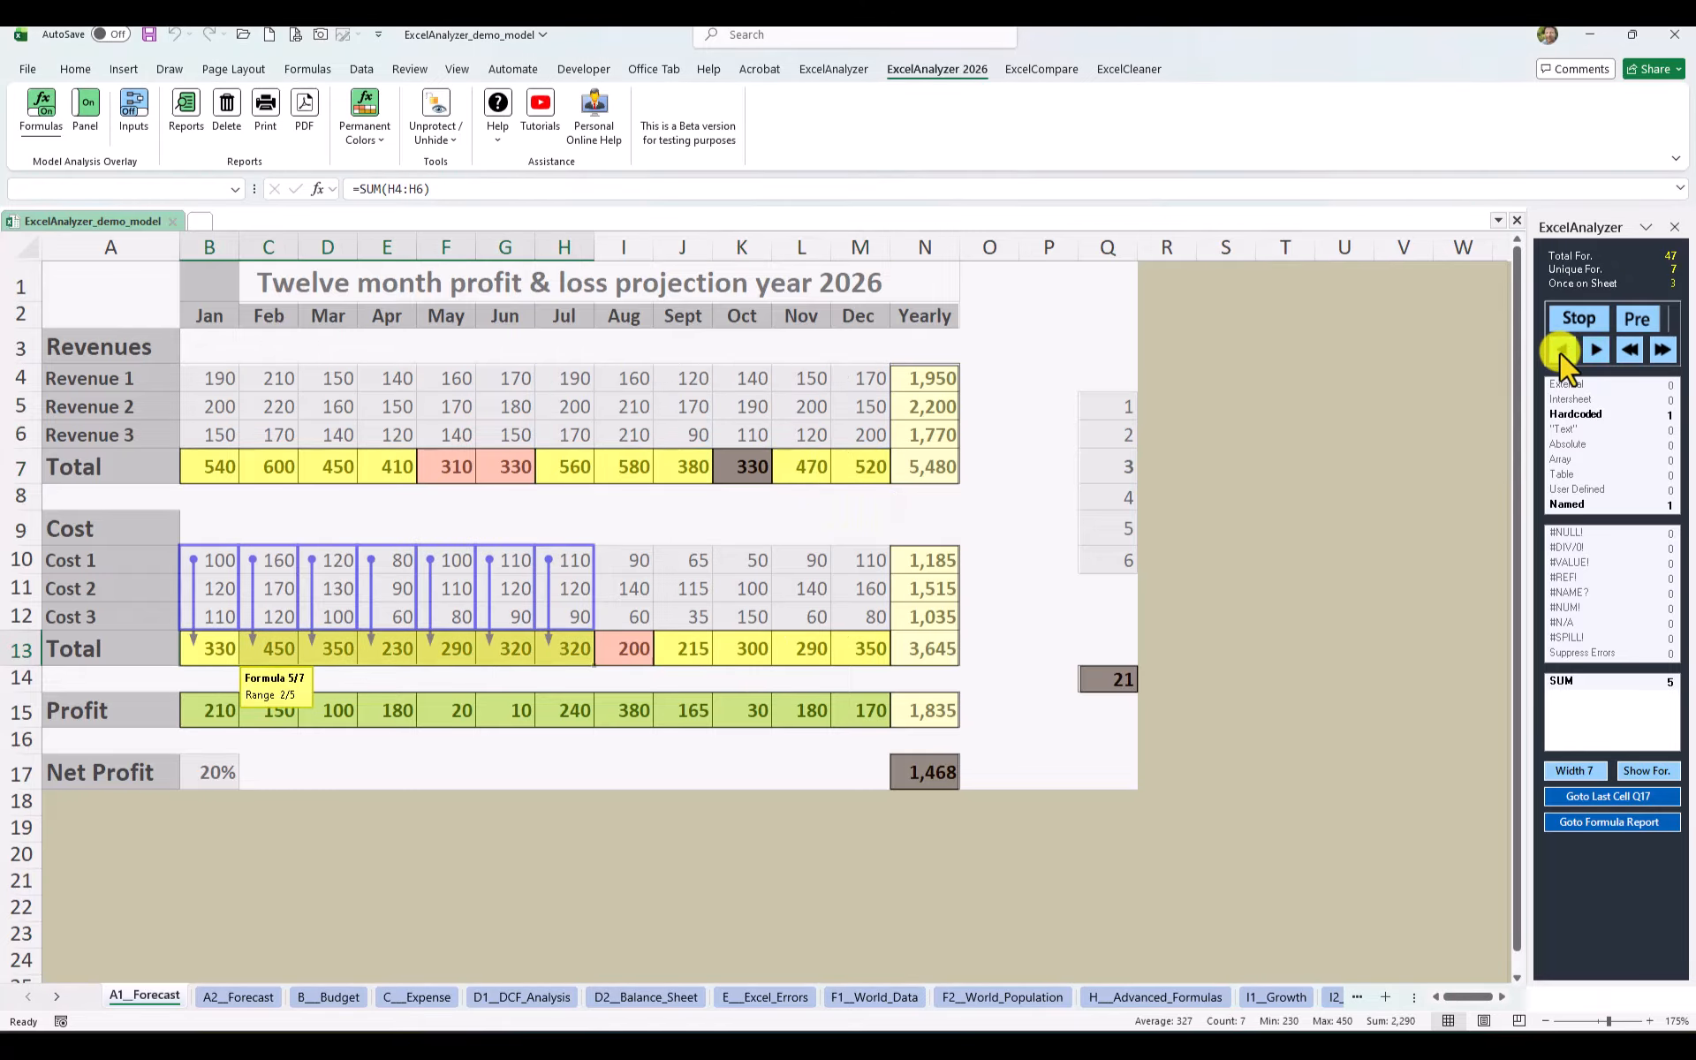
{"action": "left_click", "coordinate": [1560, 351]}
{"action": "left_click", "coordinate": [1559, 351]}
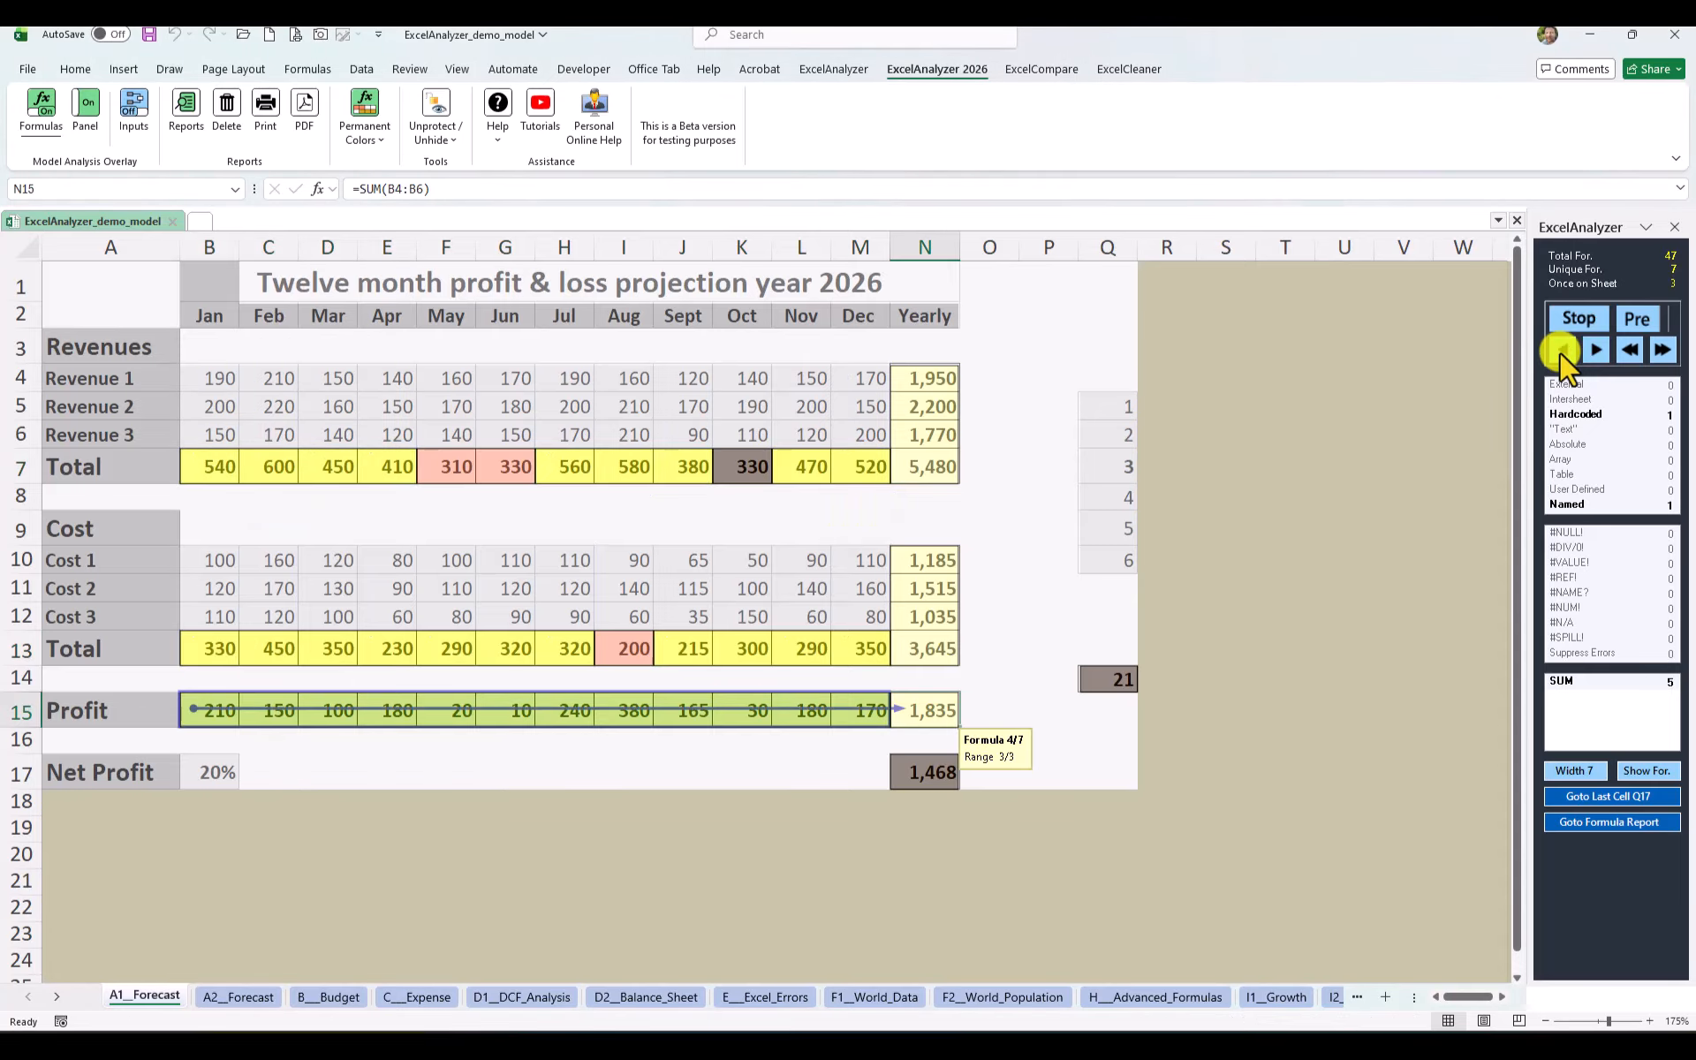
{"action": "left_click", "coordinate": [1559, 351]}
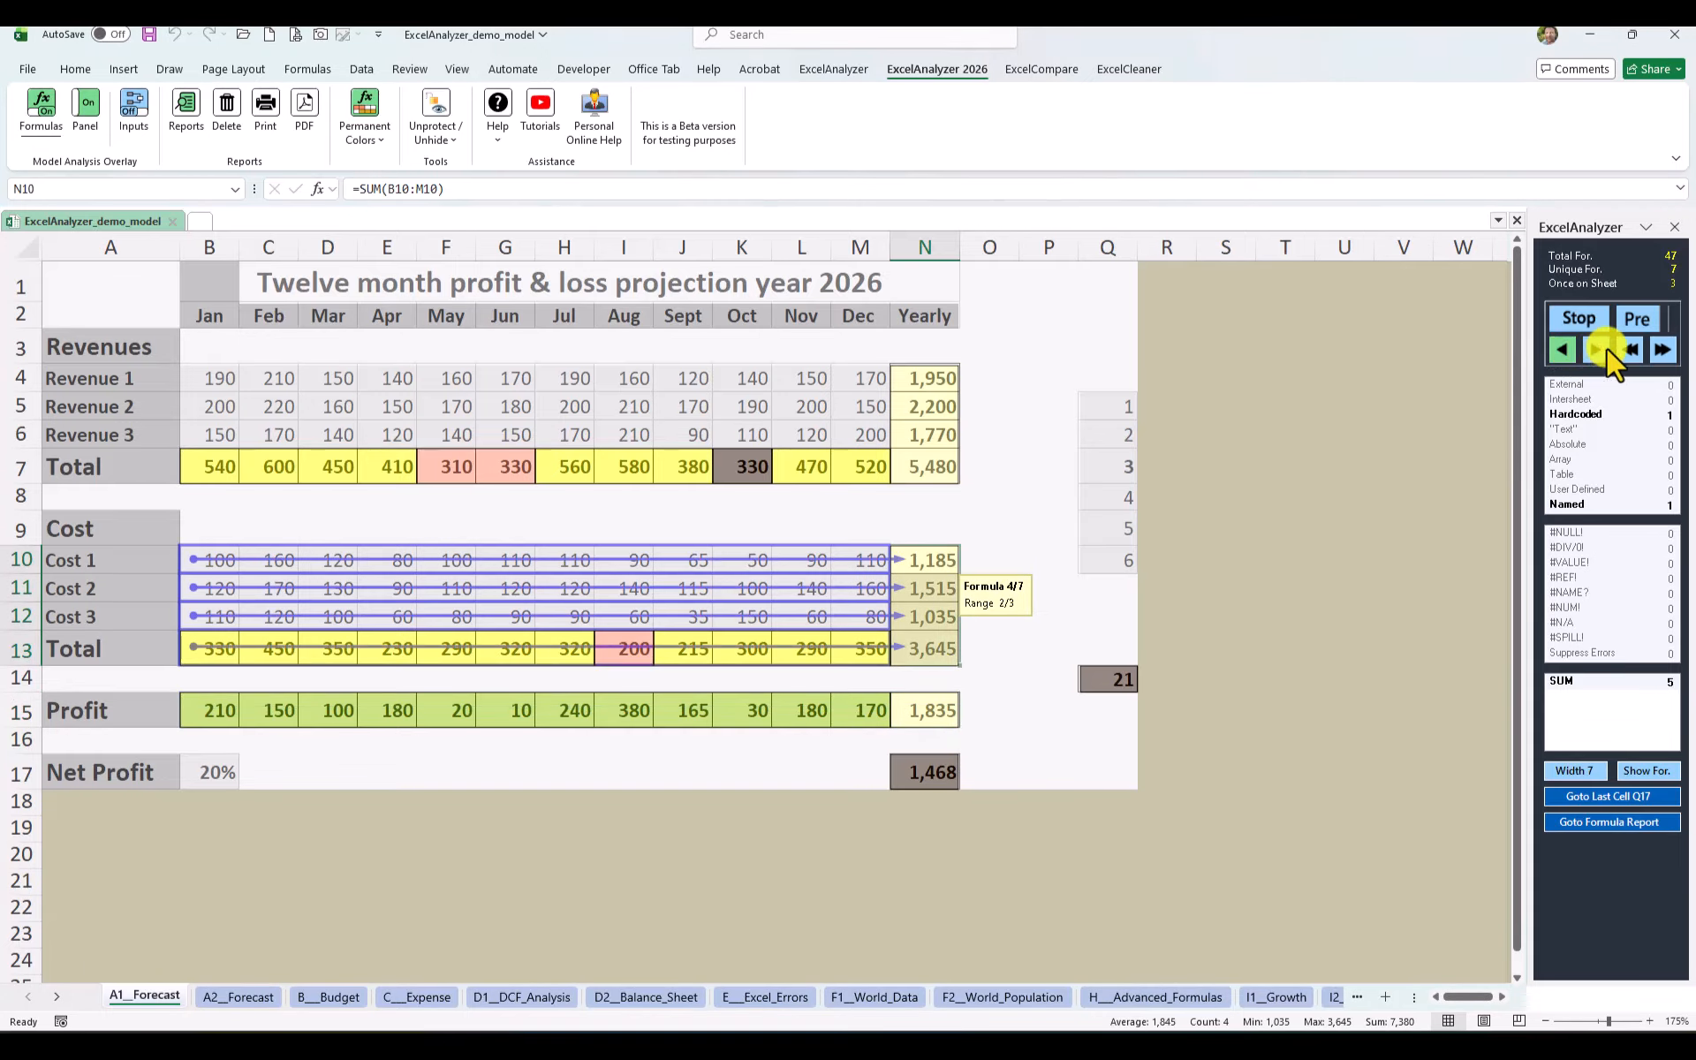
- Step forward through the sheet's unique formulas, cycling around to the monthly Total formula starting at B7
{"action": "left_click", "coordinate": [1662, 351]}
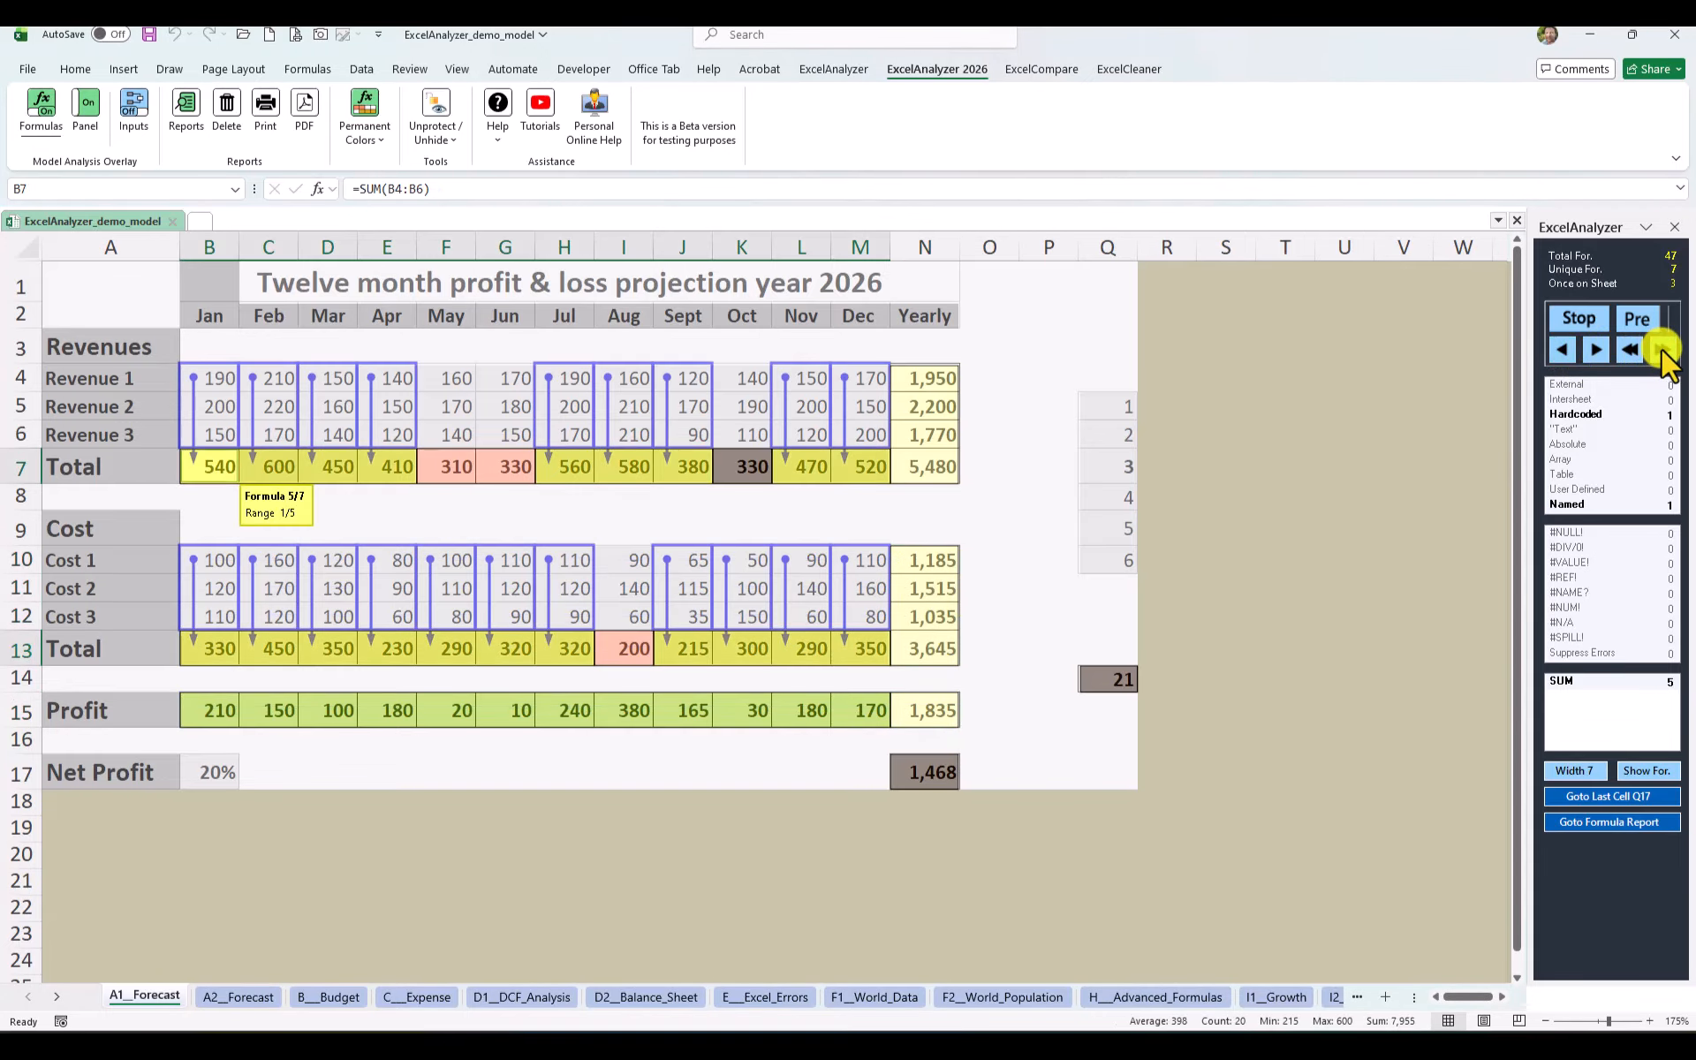
{"action": "left_click", "coordinate": [1662, 351]}
{"action": "left_click", "coordinate": [1662, 350]}
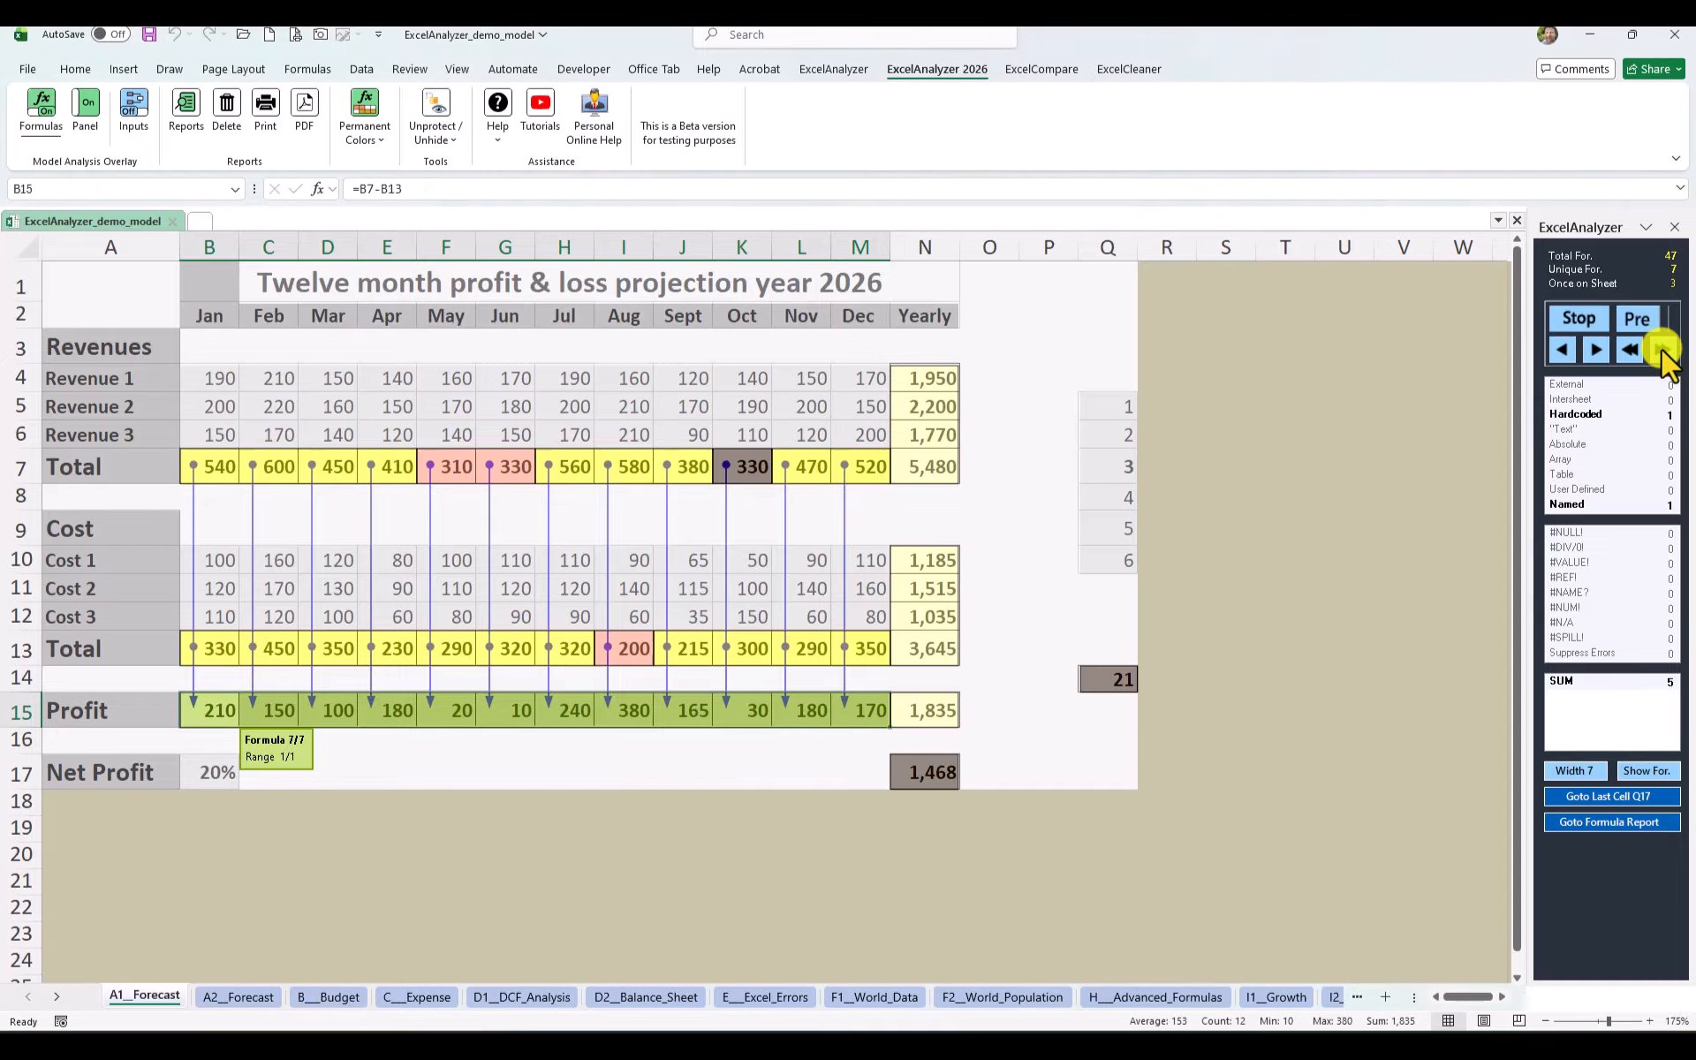
{"action": "left_click", "coordinate": [1662, 350]}
{"action": "left_click", "coordinate": [1662, 350]}
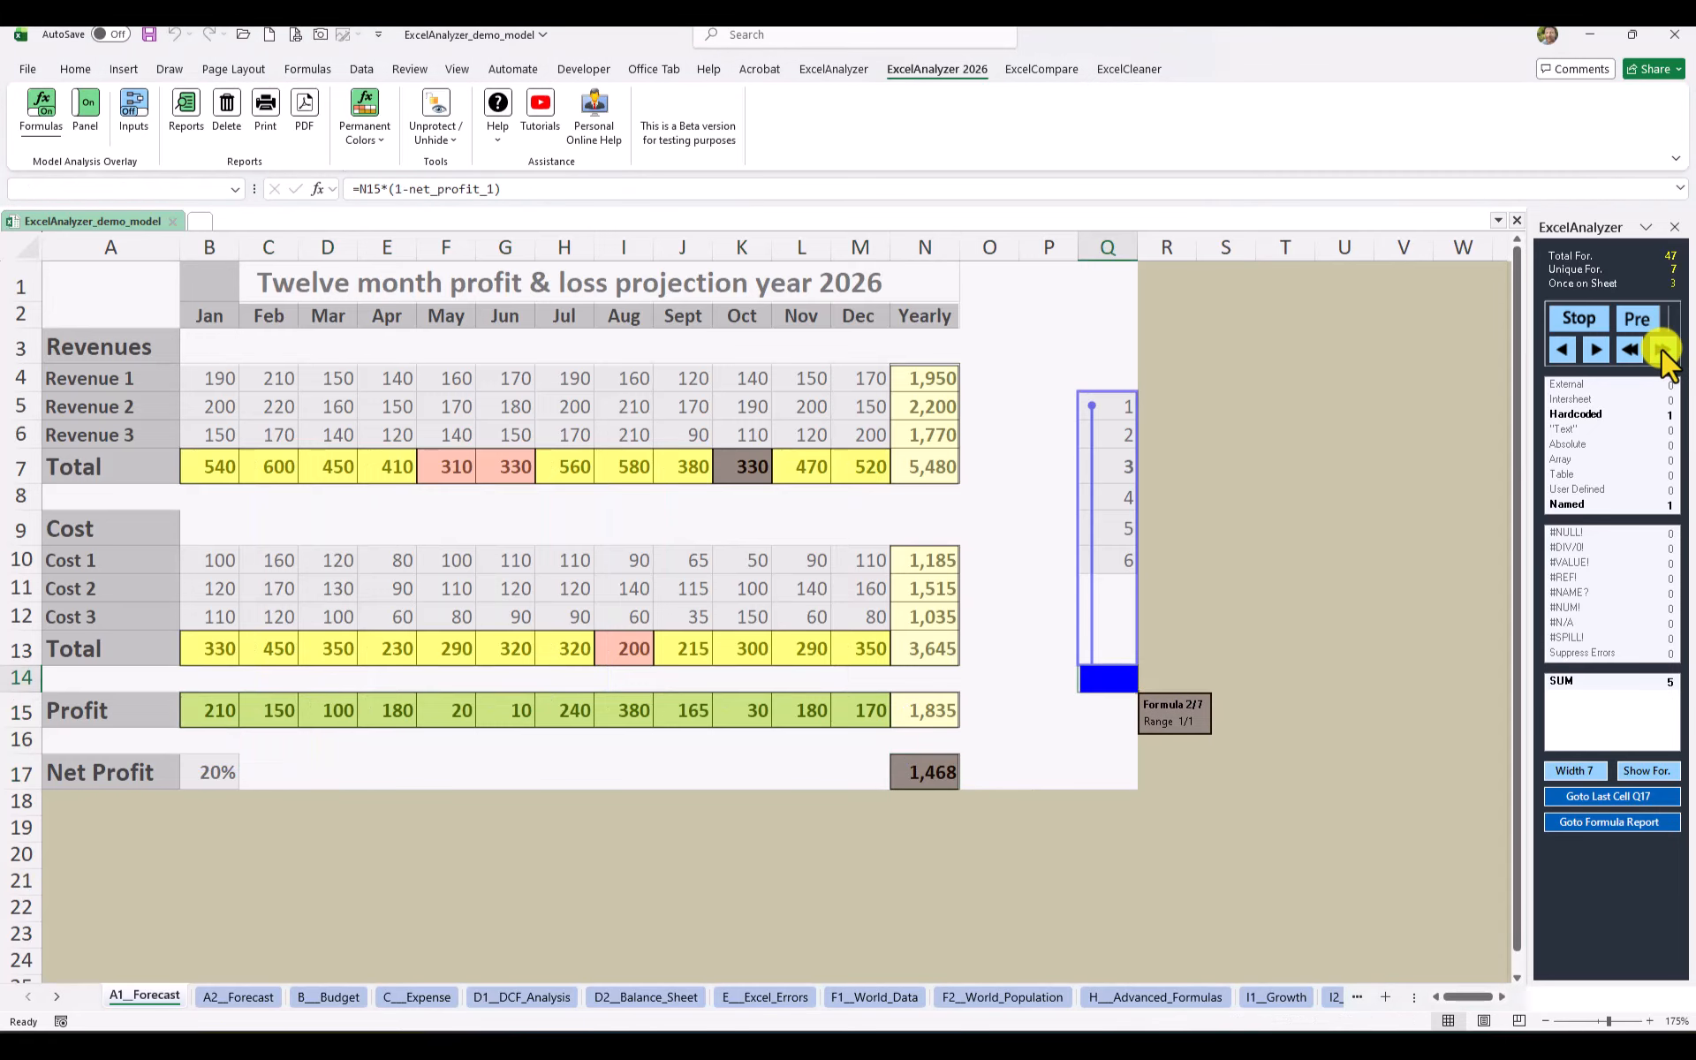
{"action": "left_click", "coordinate": [1662, 350]}
{"action": "left_click", "coordinate": [1662, 351]}
{"action": "left_click", "coordinate": [1662, 351]}
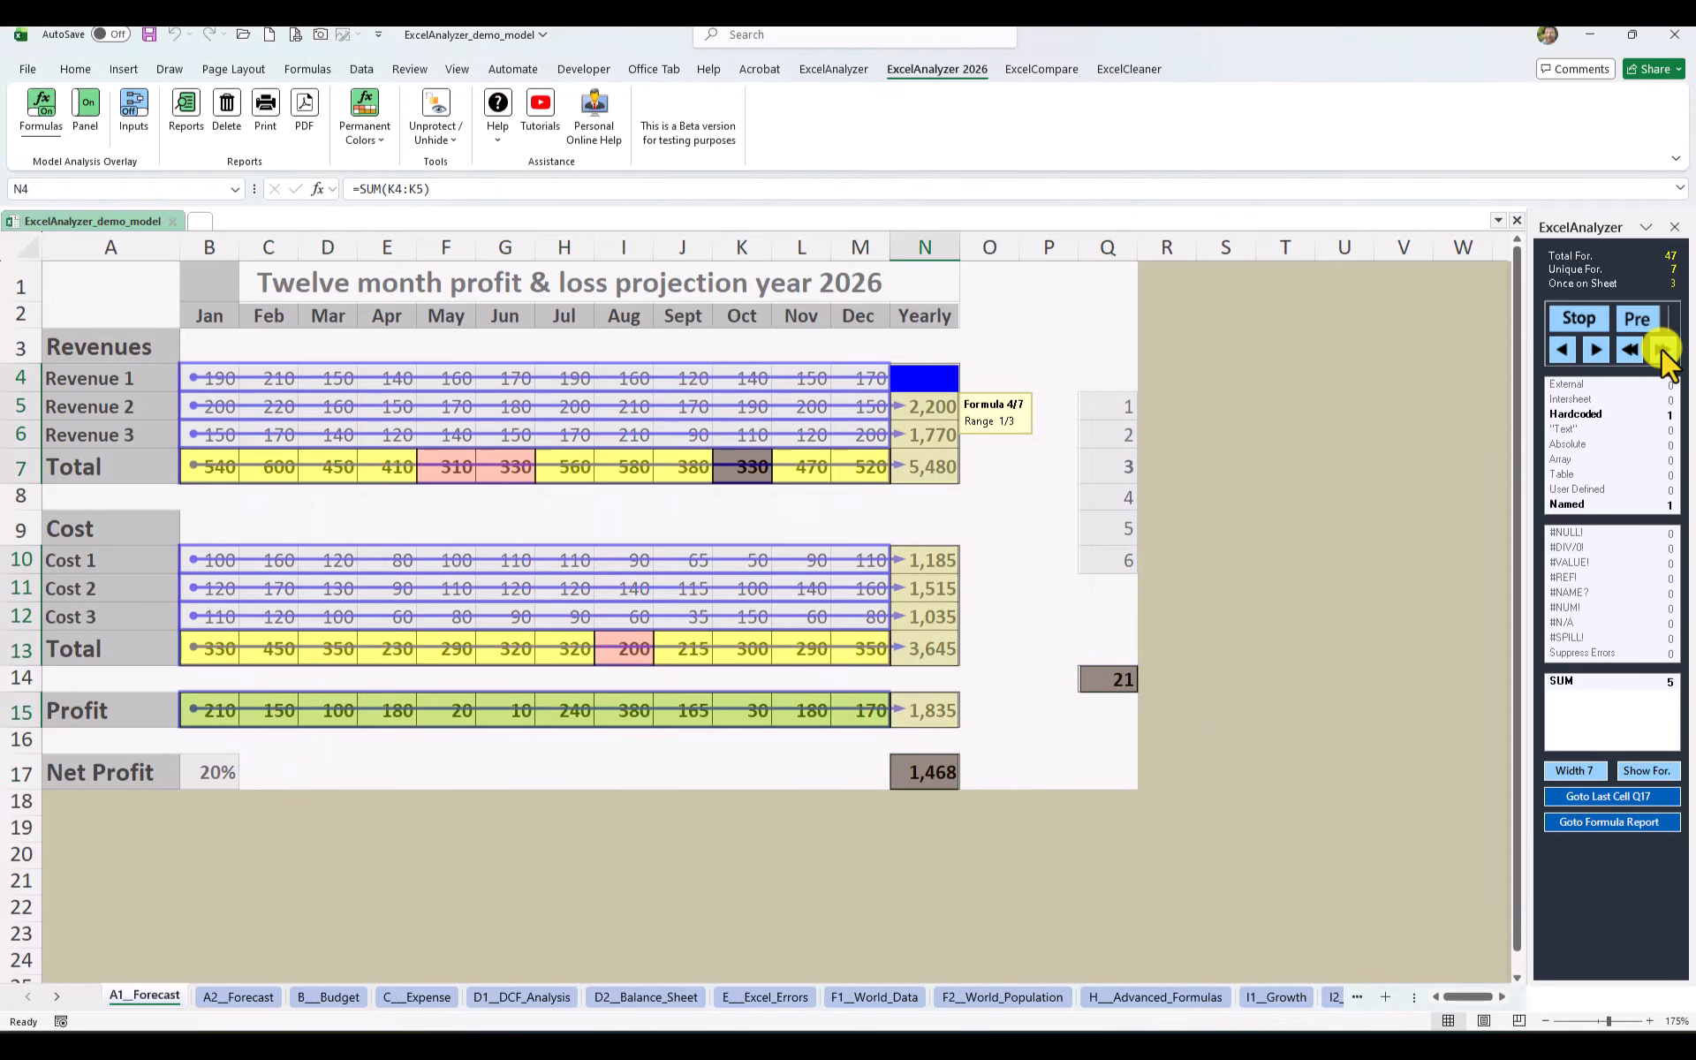
{"action": "left_click", "coordinate": [1662, 351]}
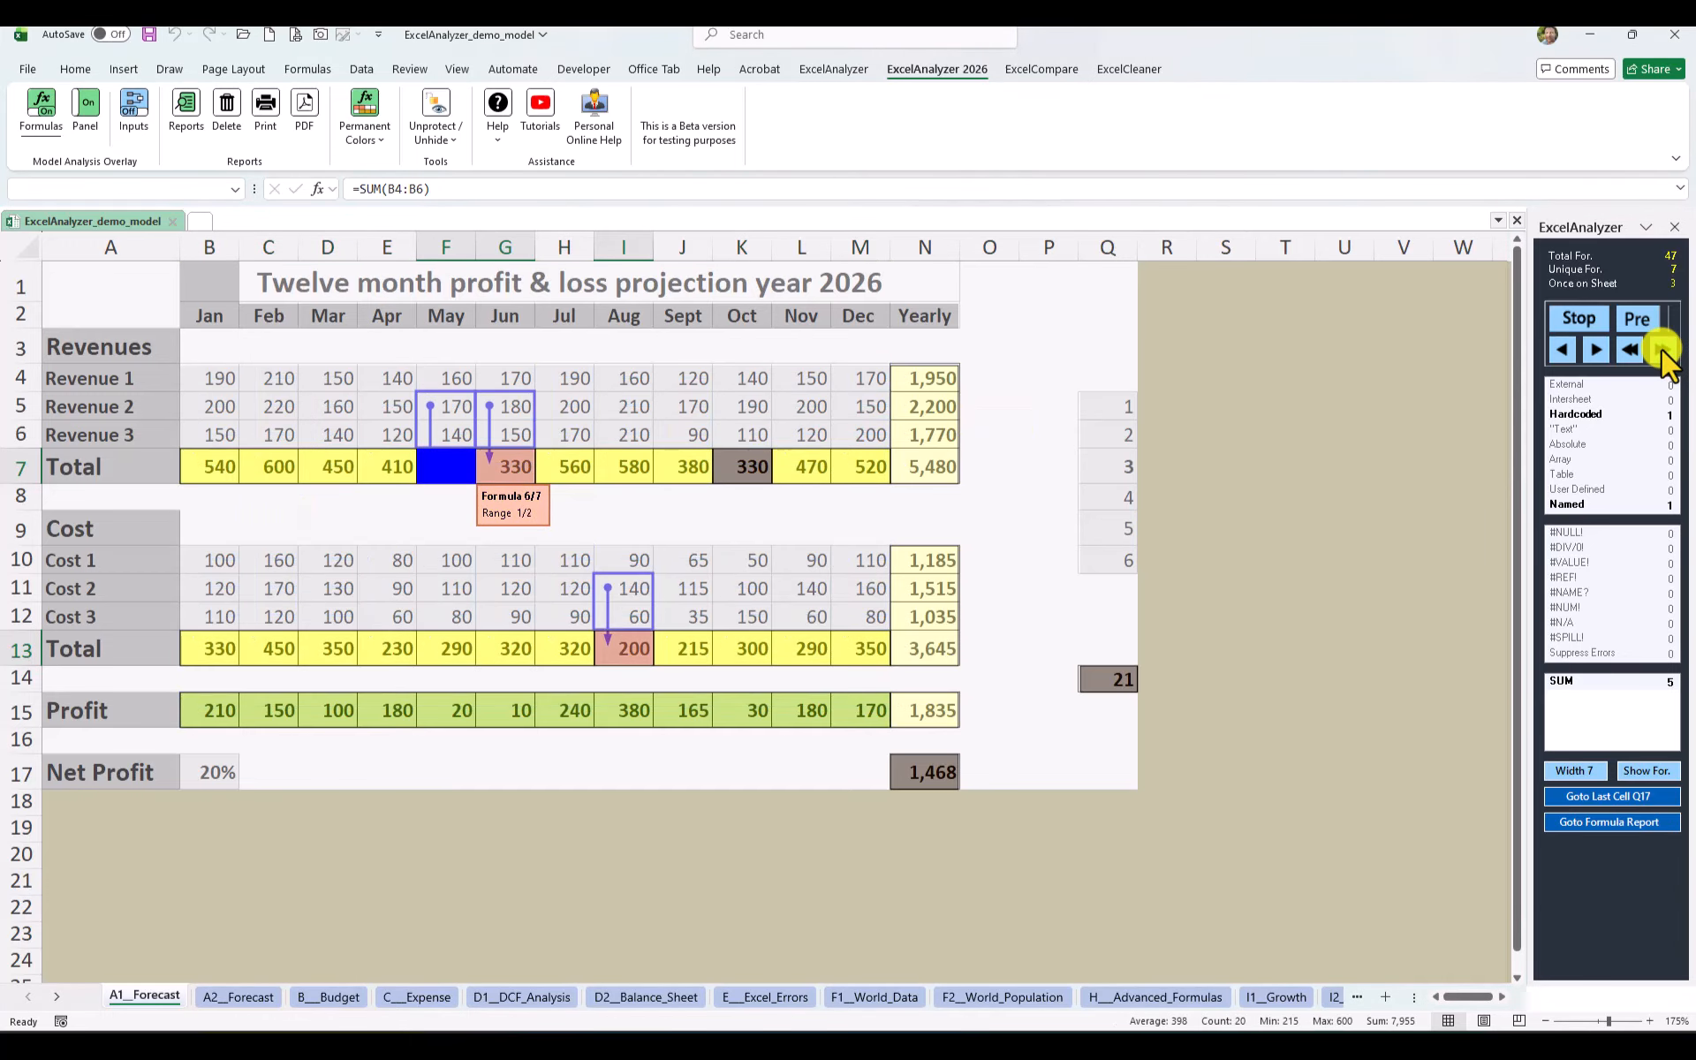
{"action": "left_click", "coordinate": [1662, 351]}
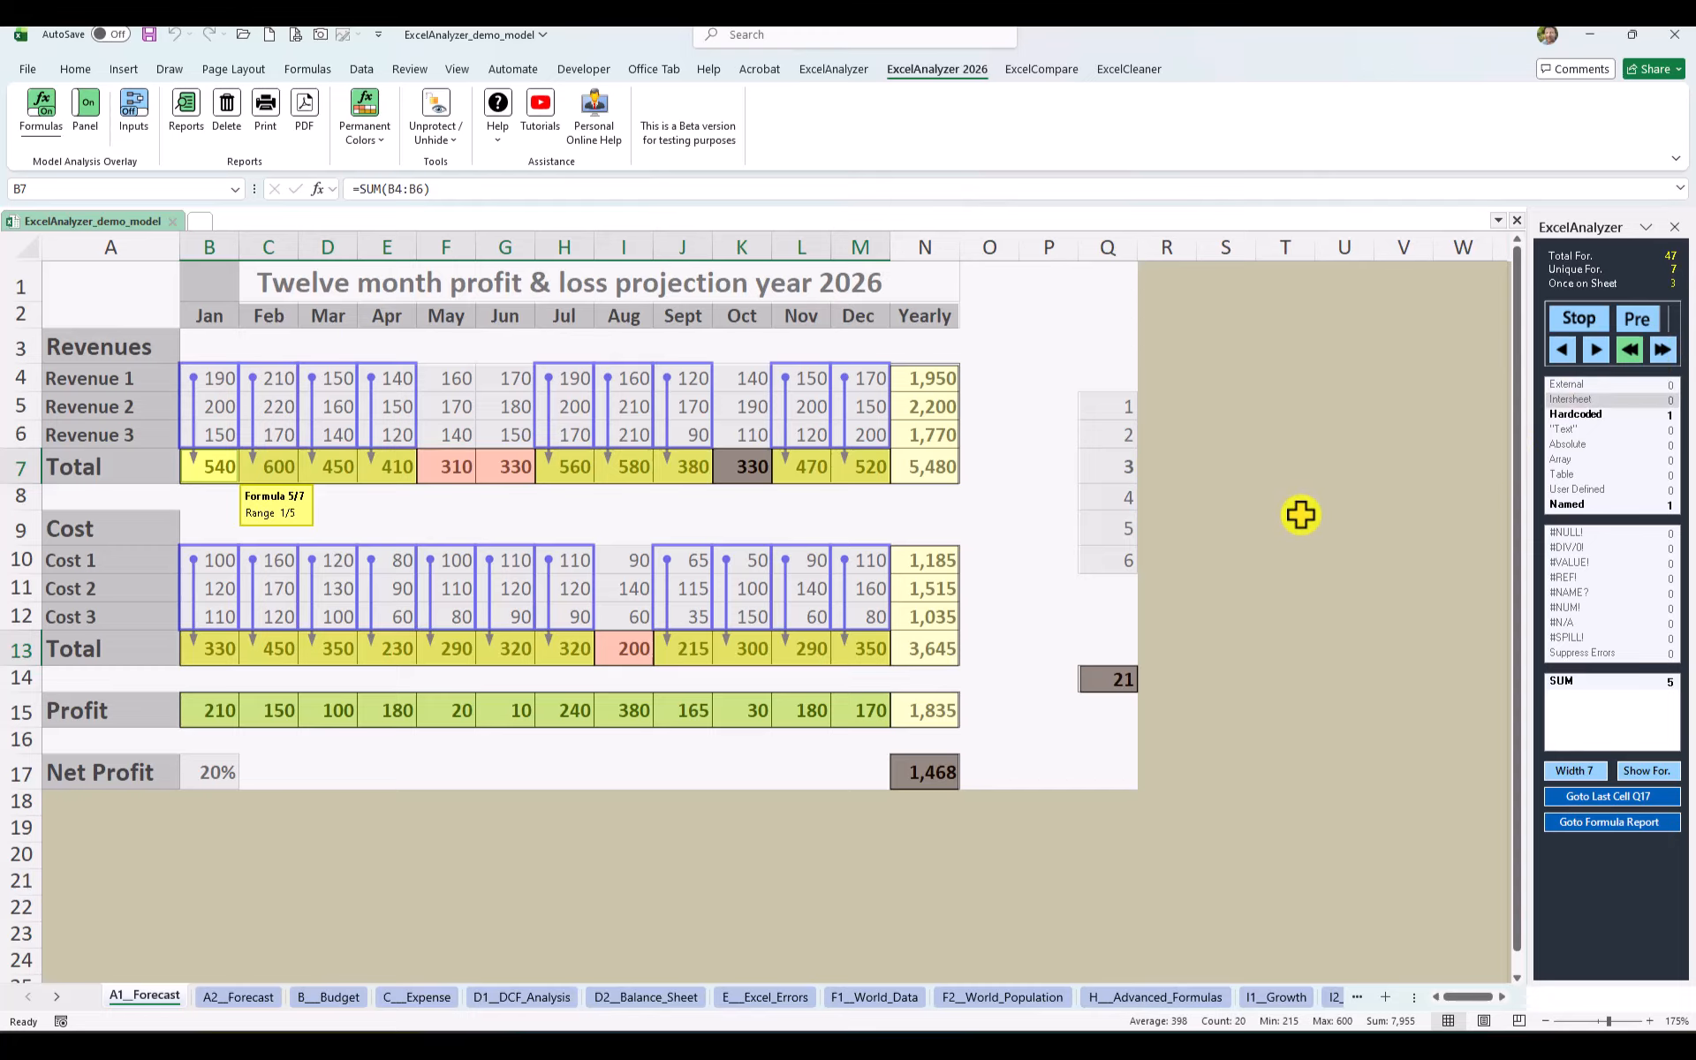
- Toggle the precedent arrows off and on repeatedly for the monthly Total formulas
{"action": "left_click", "coordinate": [1641, 320]}
{"action": "left_click", "coordinate": [1645, 319]}
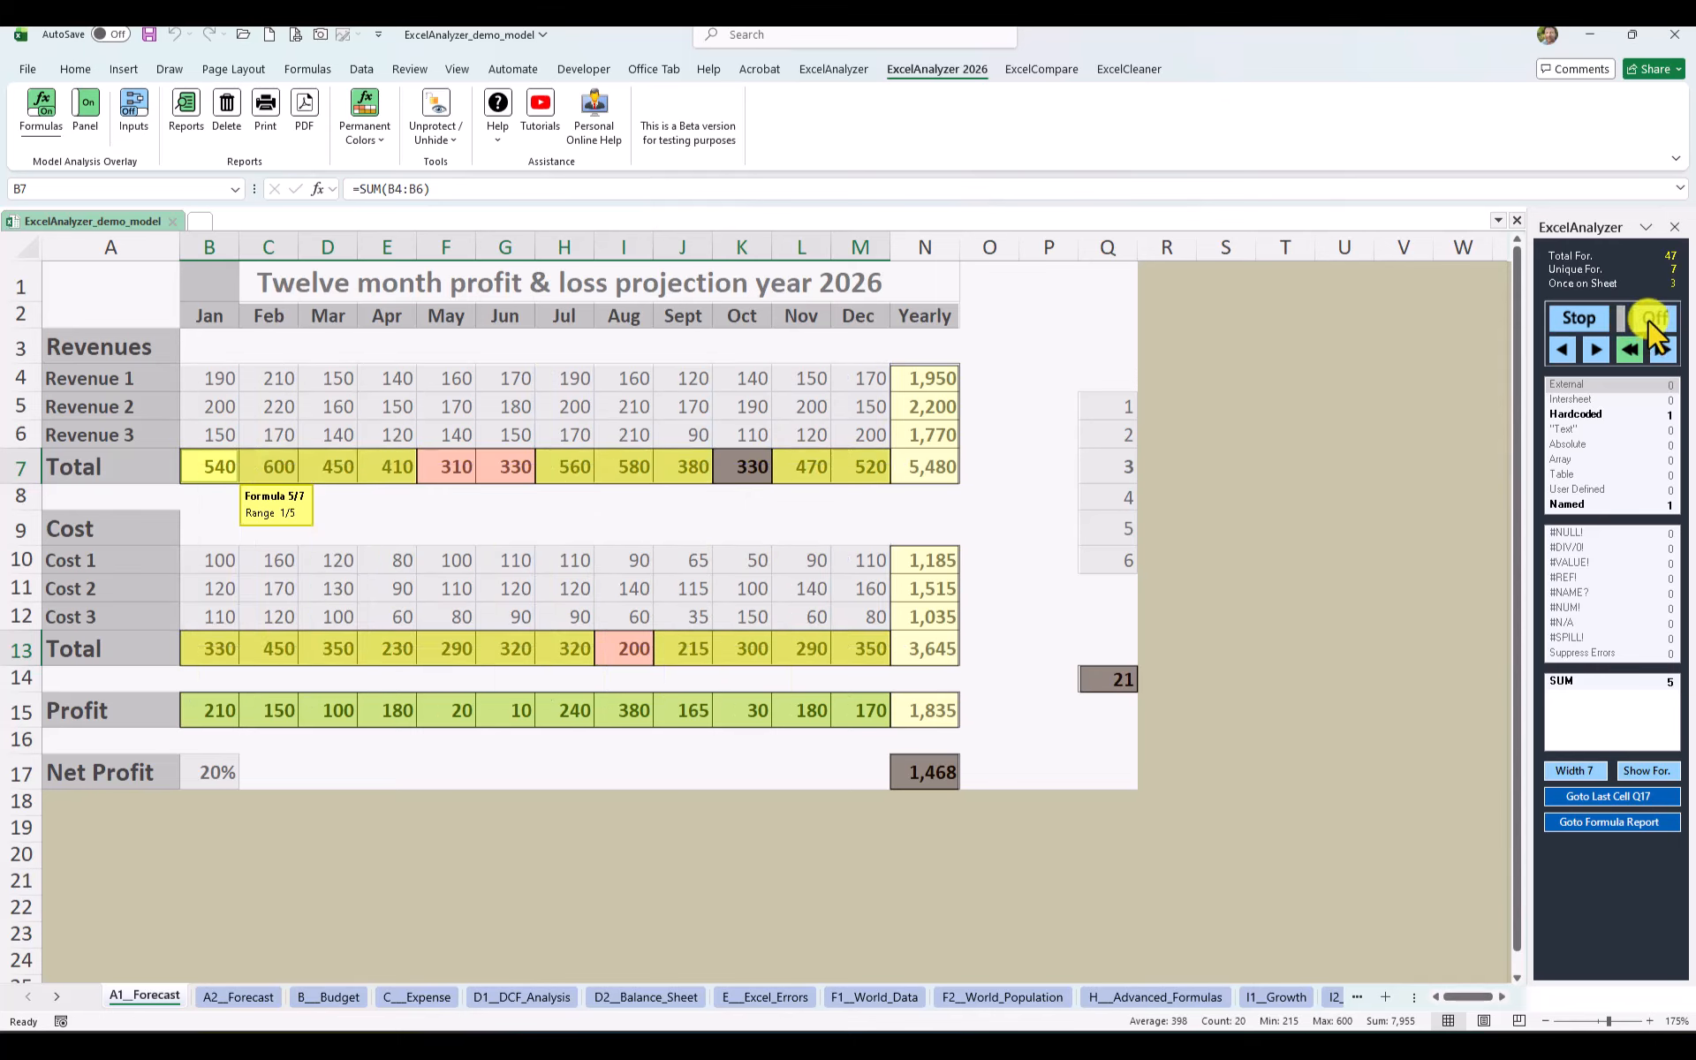
{"action": "left_click", "coordinate": [1647, 320]}
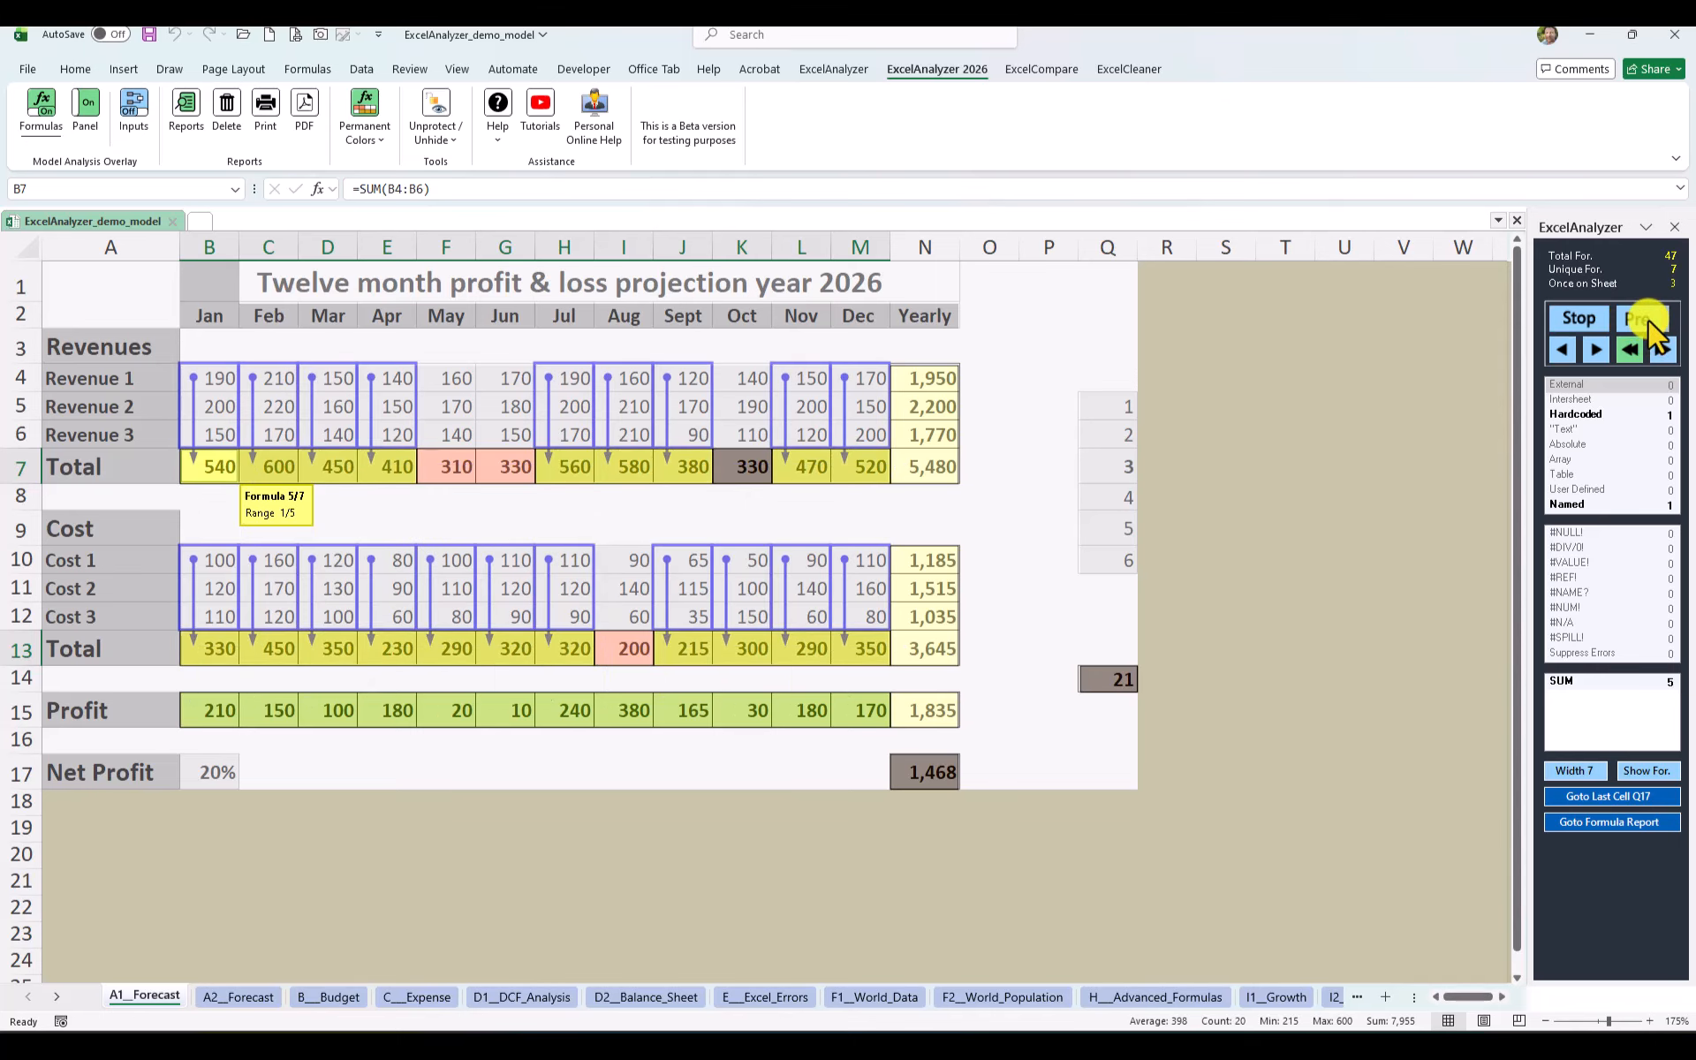
{"action": "left_click", "coordinate": [1648, 321]}
{"action": "left_click", "coordinate": [1648, 320]}
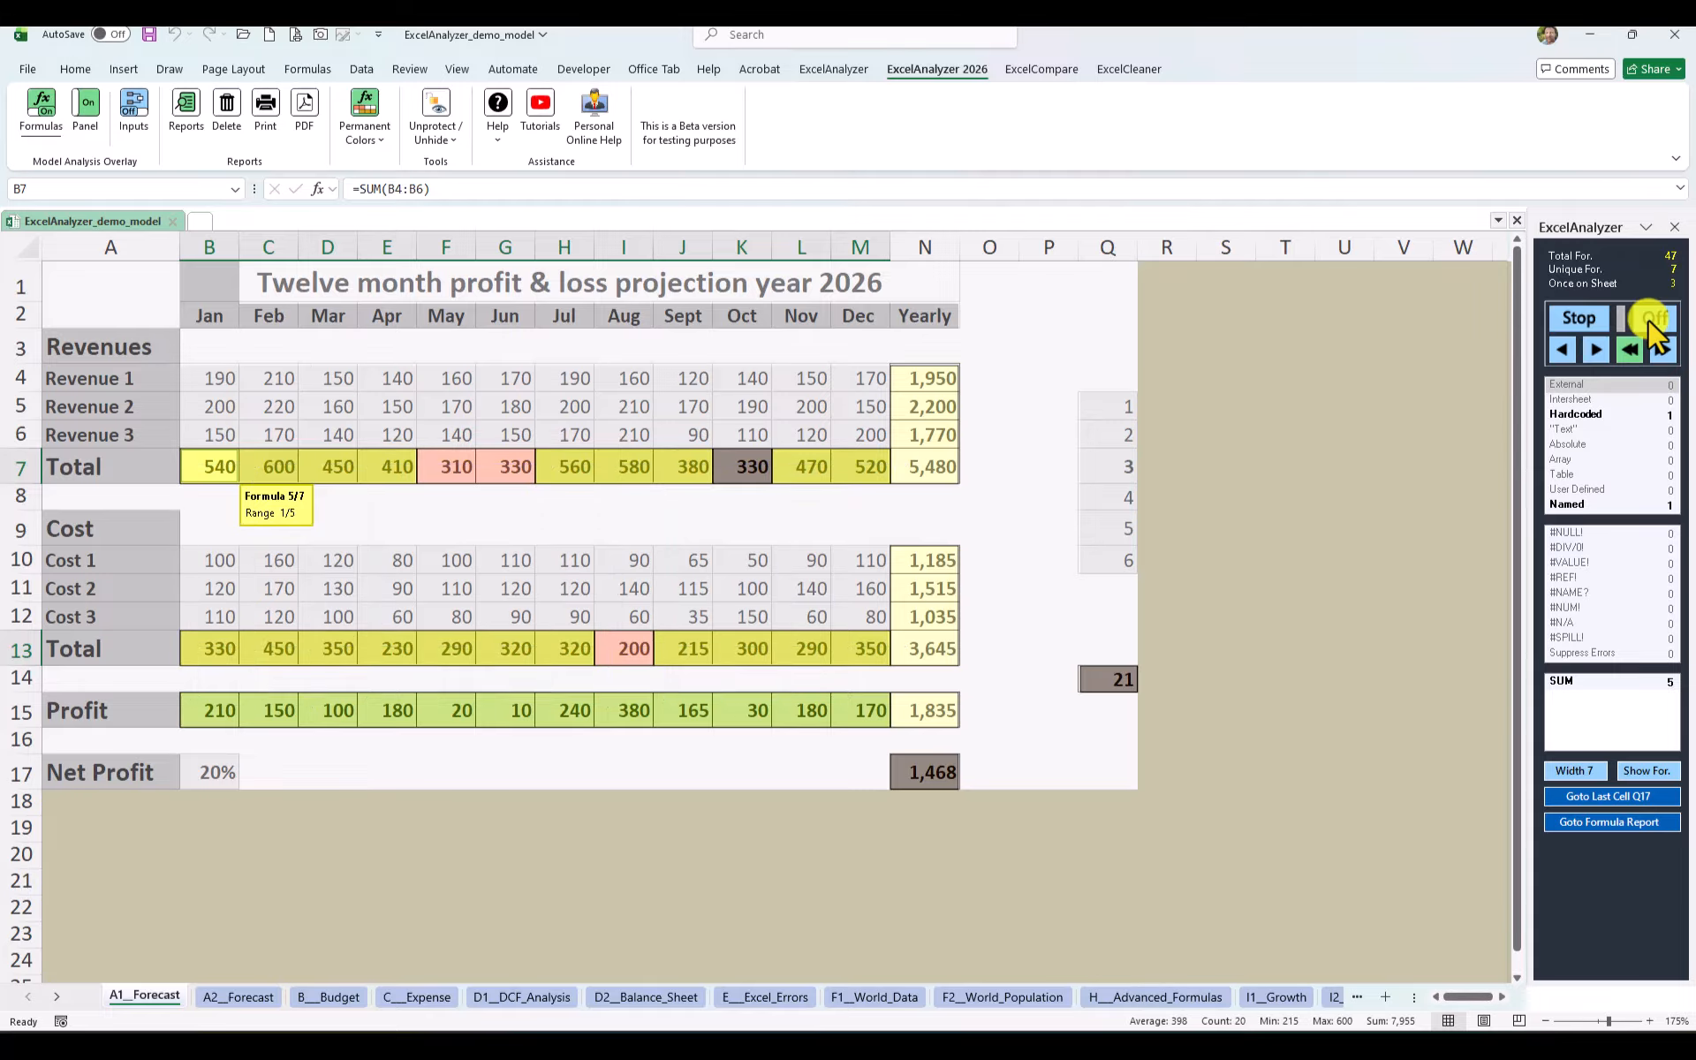
{"action": "left_click", "coordinate": [1648, 320]}
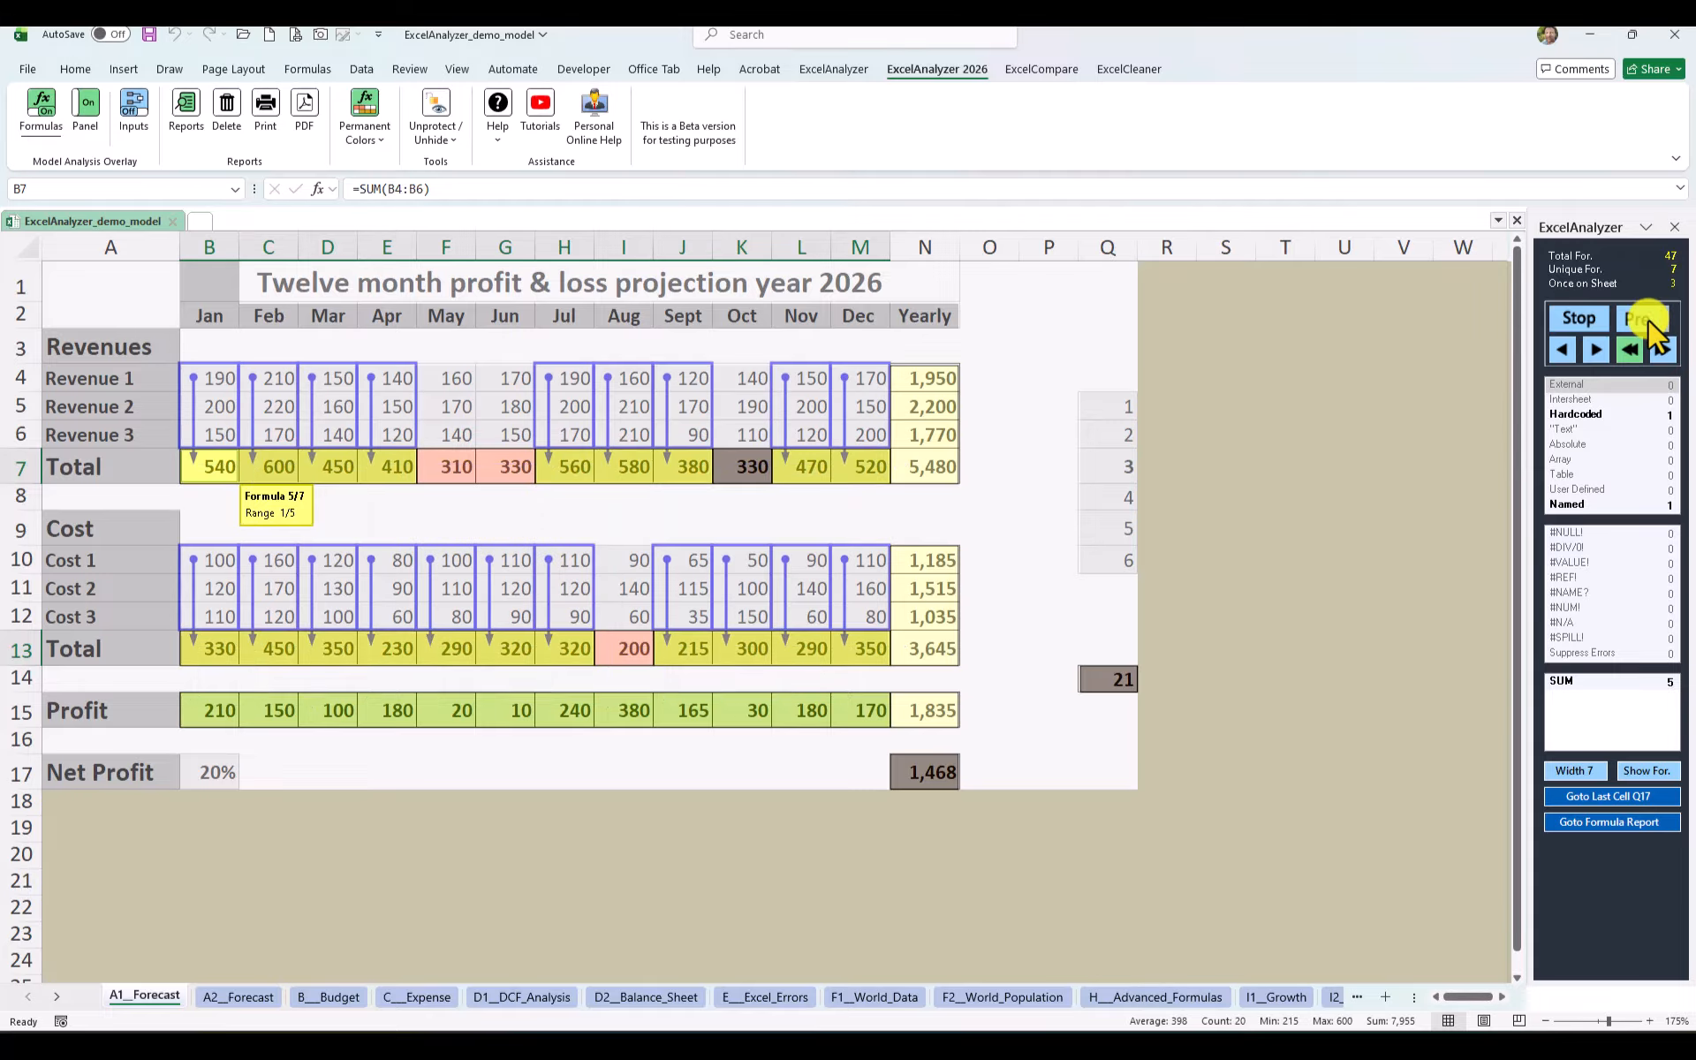
- Select empty cell S9, then hide the ExcelAnalyzer side panel and show it again
{"action": "left_click", "coordinate": [1205, 533]}
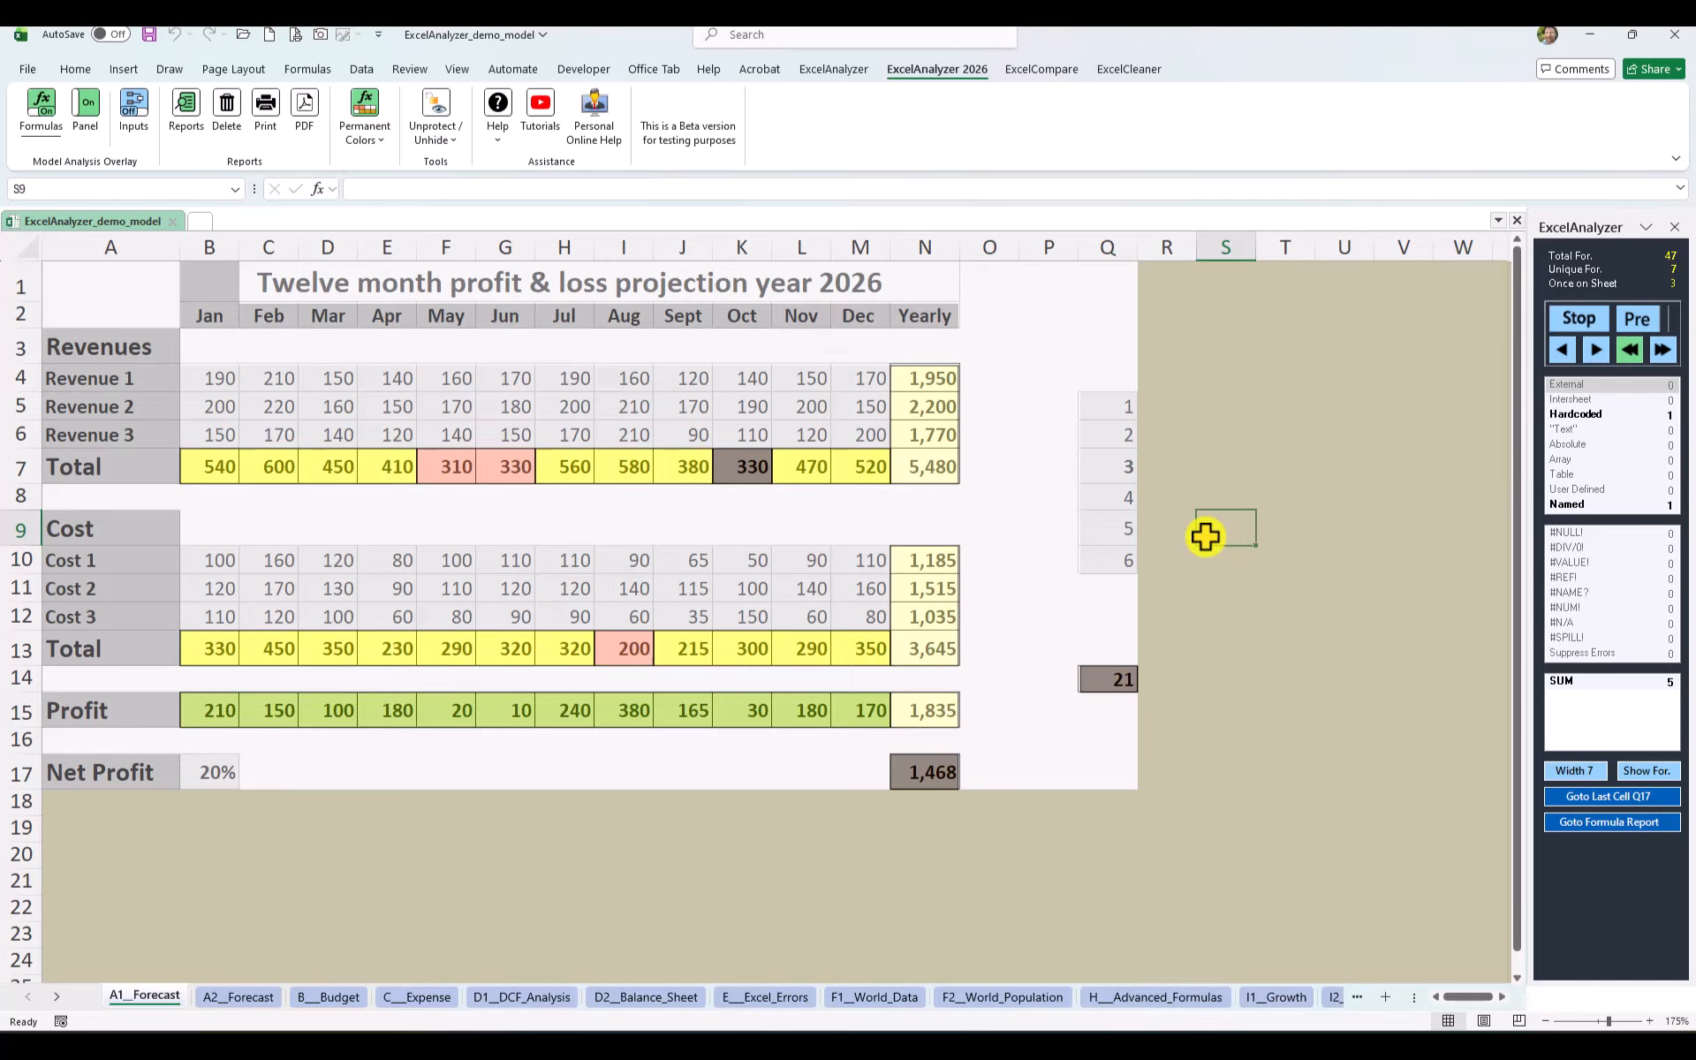
{"action": "left_click", "coordinate": [90, 103]}
{"action": "left_click", "coordinate": [89, 106]}
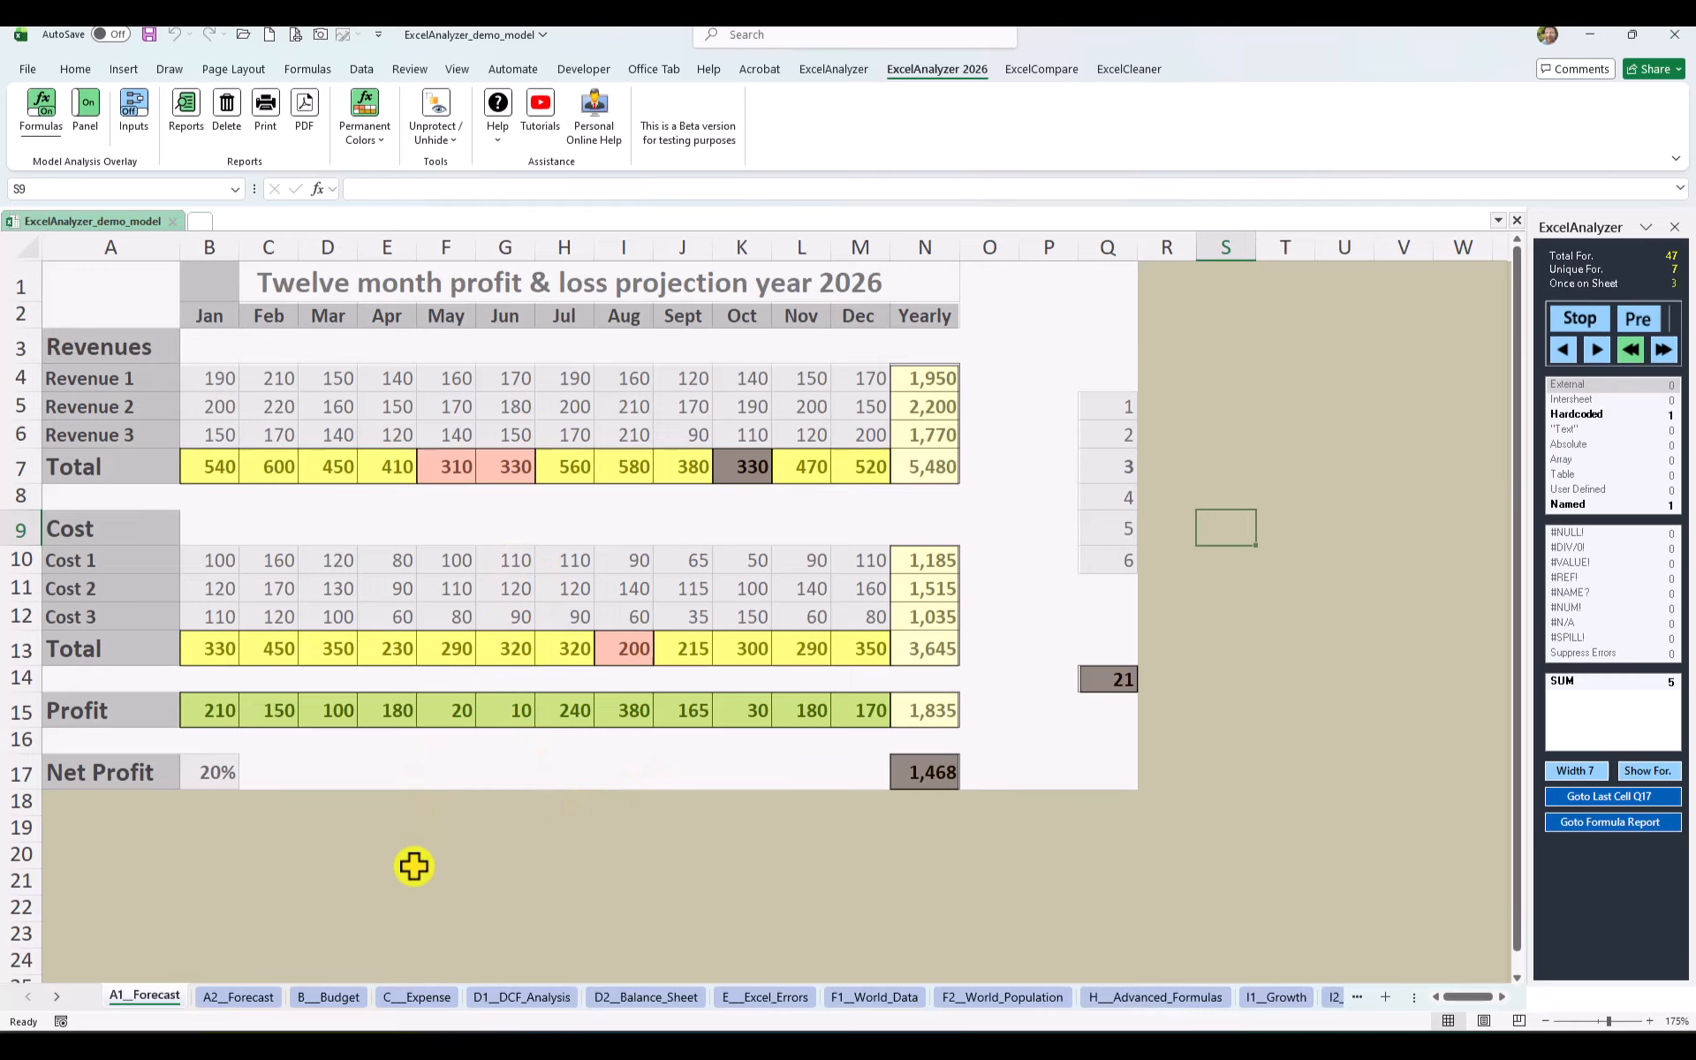
- Turn off the forecast sheet's formulas overlay and turn the overlay on for the B___Budget sheet
{"action": "left_click", "coordinate": [39, 103]}
{"action": "left_click", "coordinate": [357, 1001]}
{"action": "scroll", "coordinate": [600, 464], "scroll_direction": "down", "scroll_amount": 9}
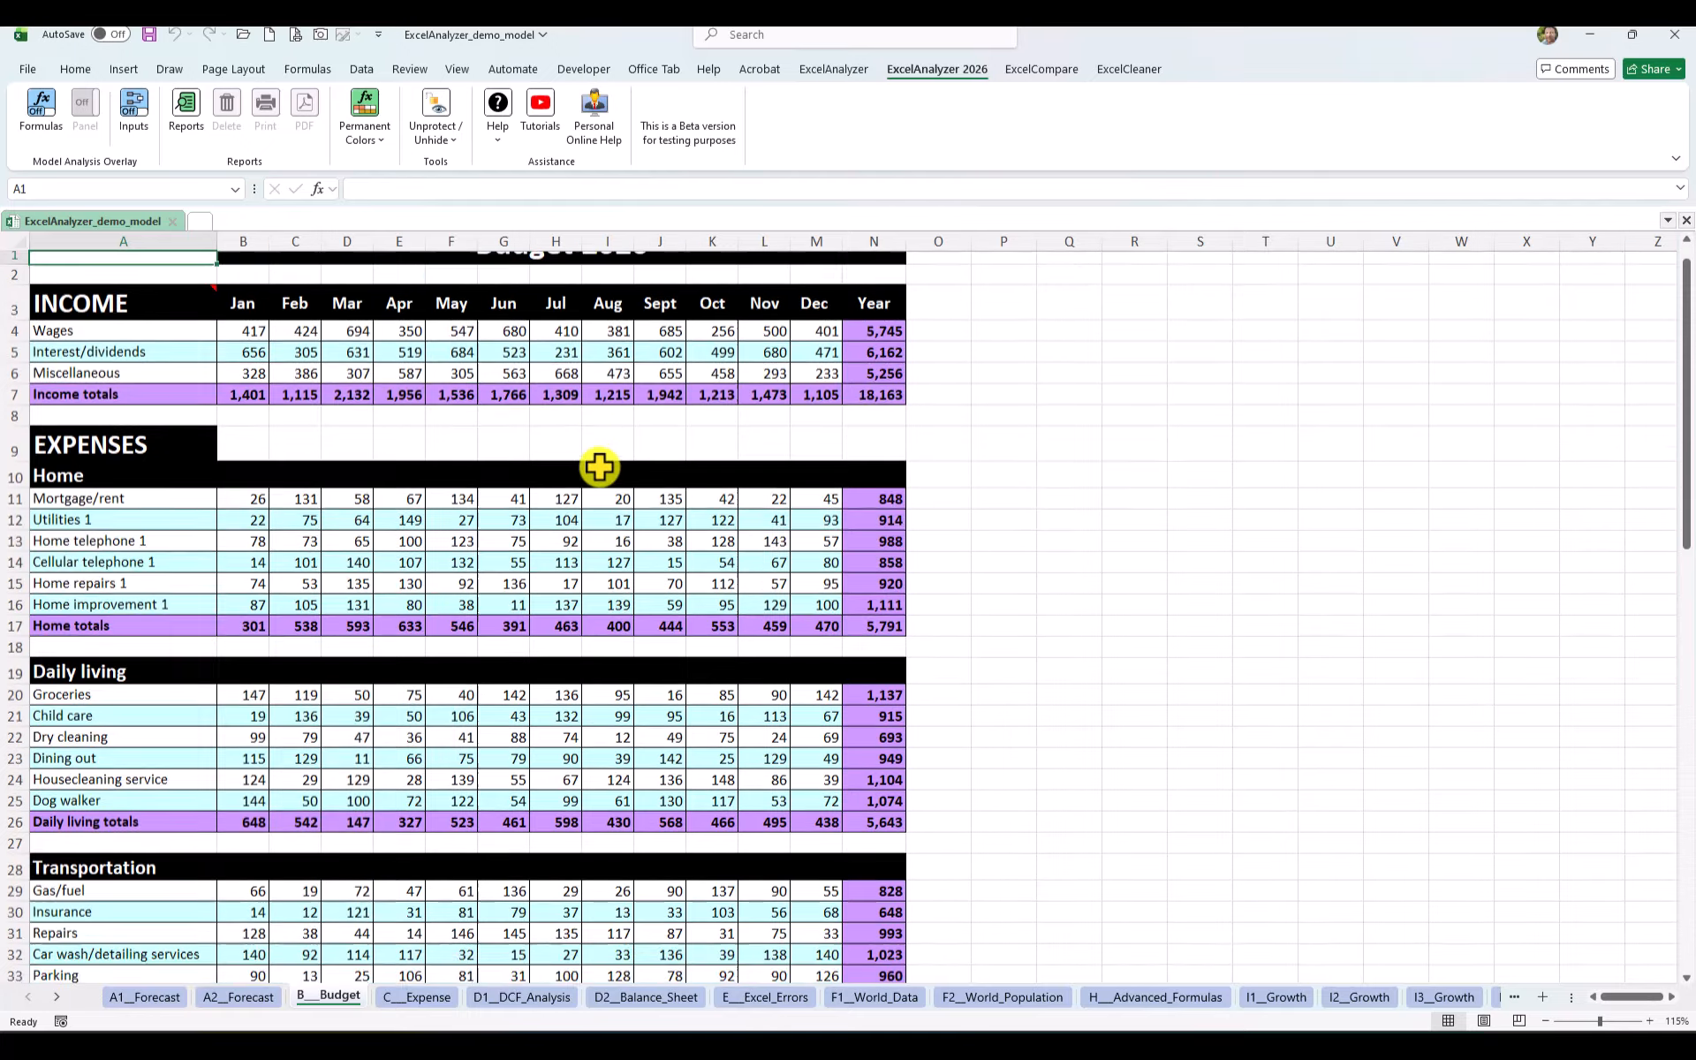
{"action": "scroll", "coordinate": [603, 472], "scroll_direction": "down", "scroll_amount": 5}
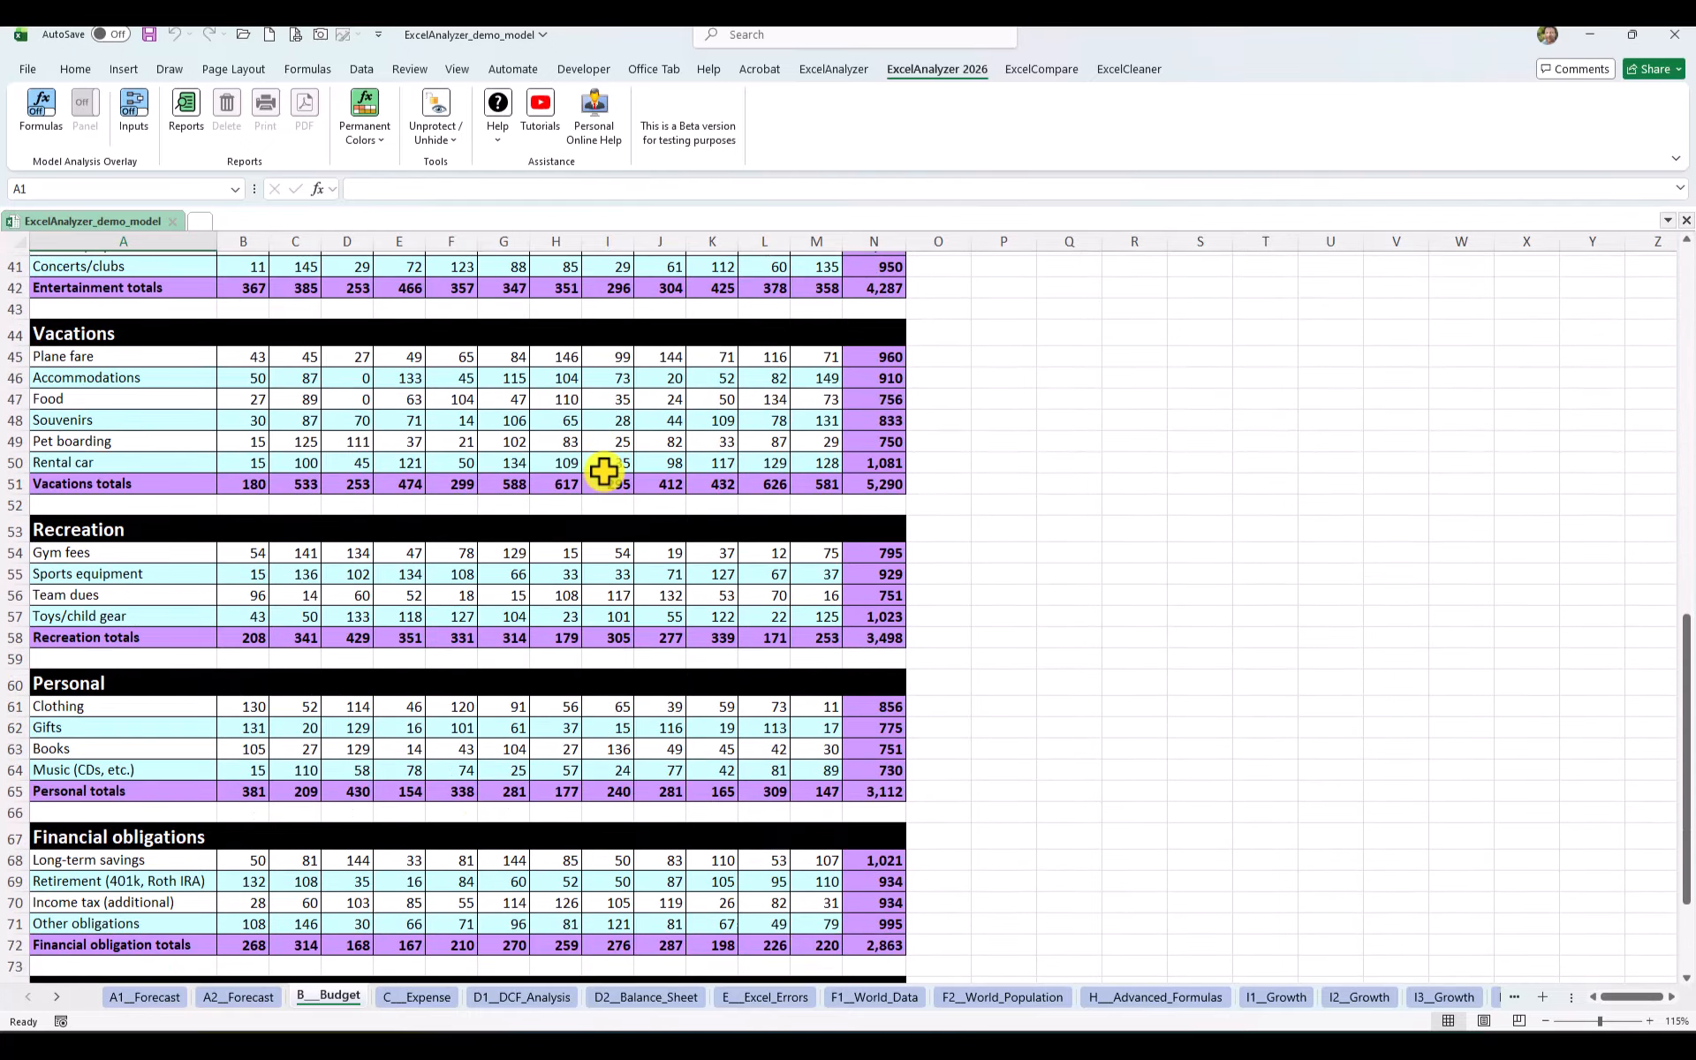
{"action": "scroll", "coordinate": [603, 472], "scroll_direction": "up", "scroll_amount": 14}
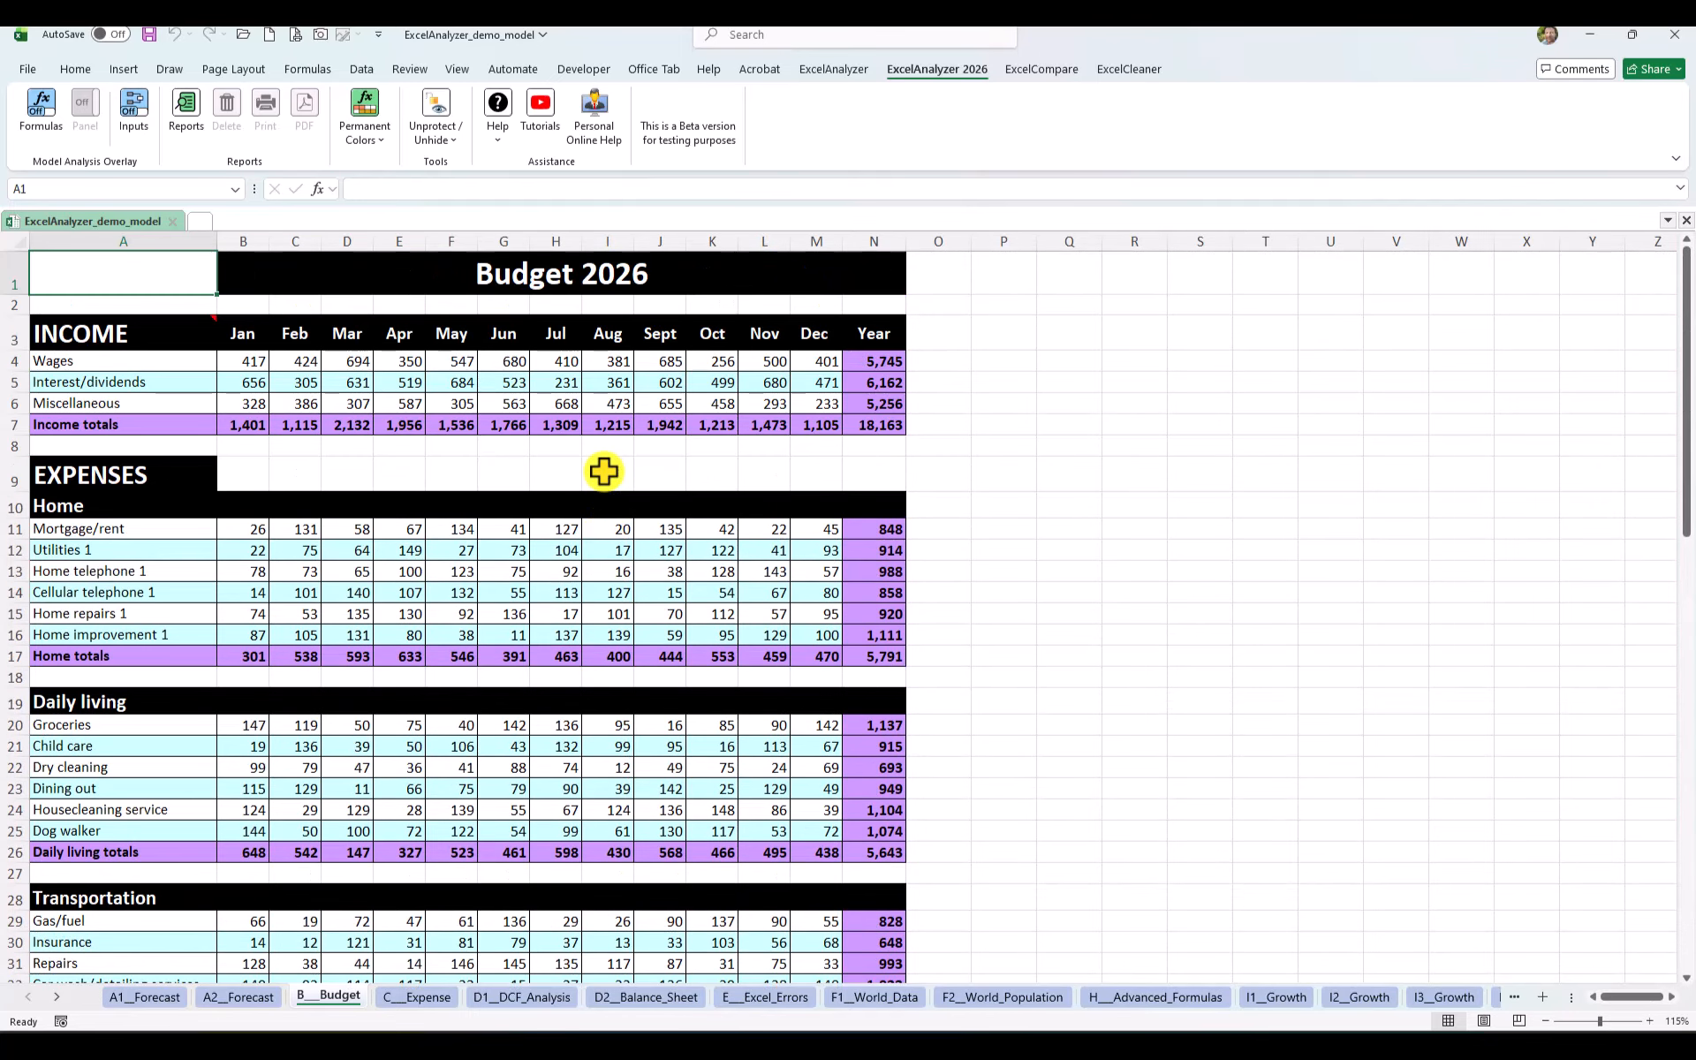
{"action": "left_click", "coordinate": [41, 110]}
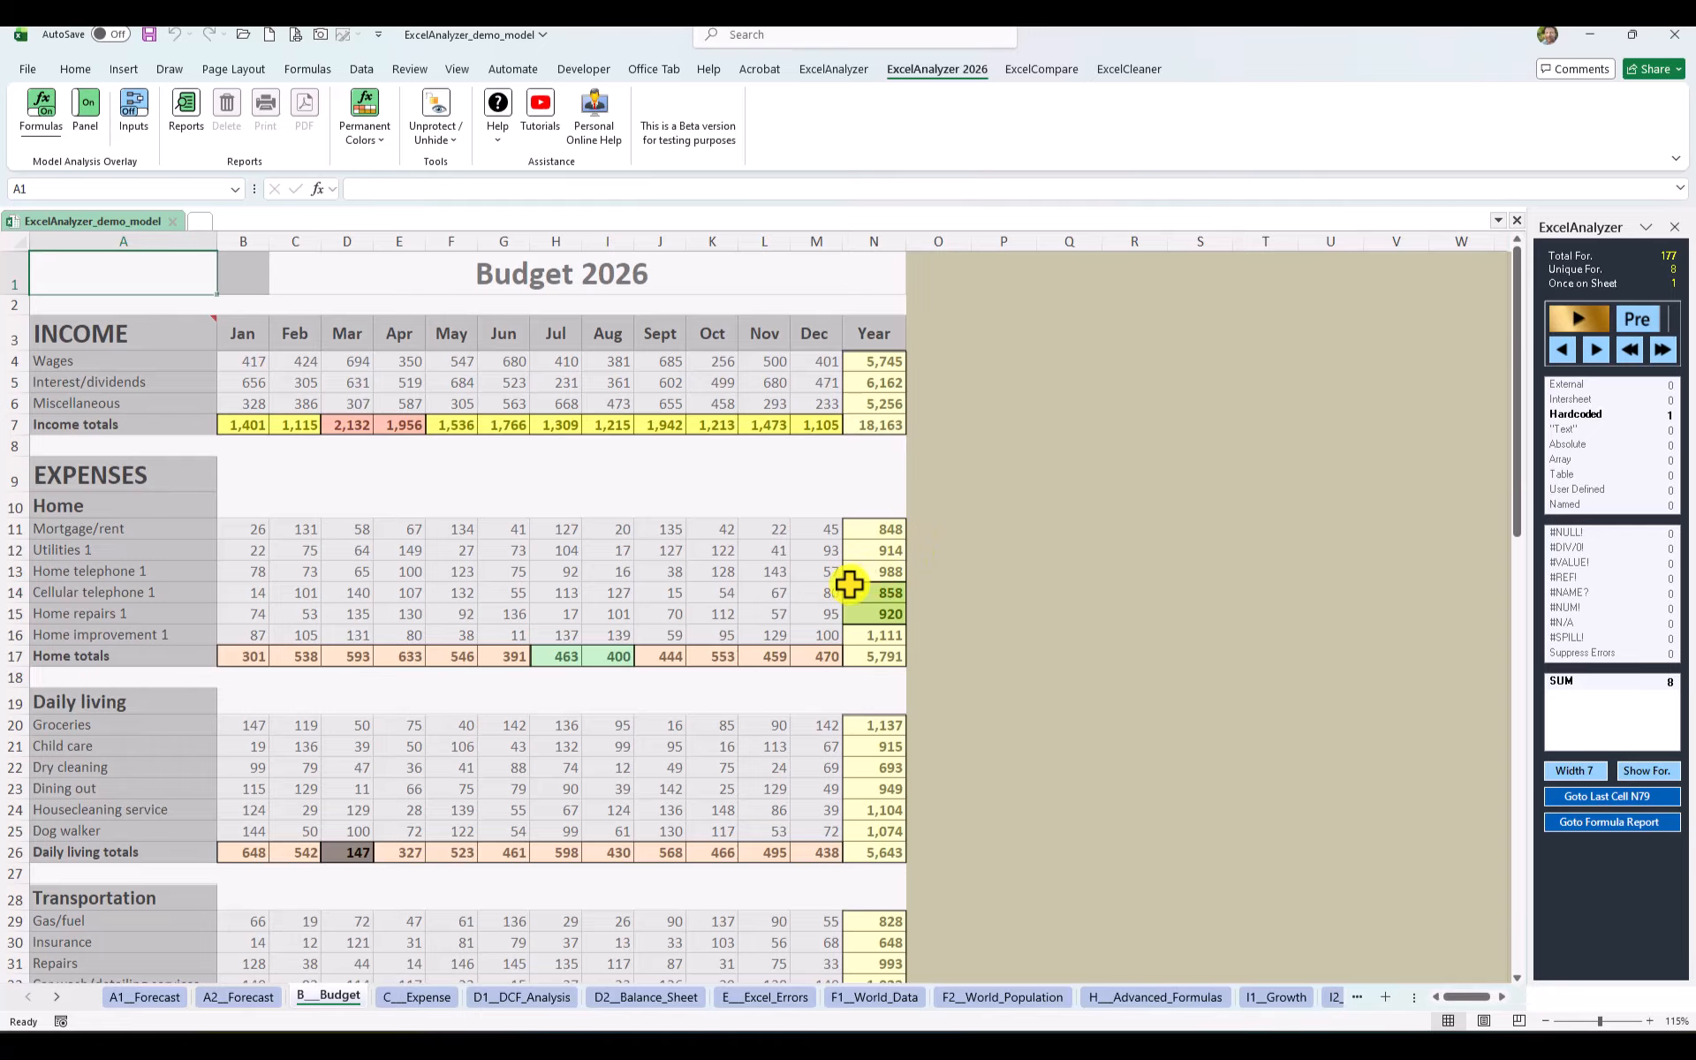
- Show the precedents of the inconsistent yearly totals N14:N15 and Home totals H17:I17 on the budget sheet
{"action": "left_click_drag", "start_coordinate": [875, 592], "coordinate": [878, 615]}
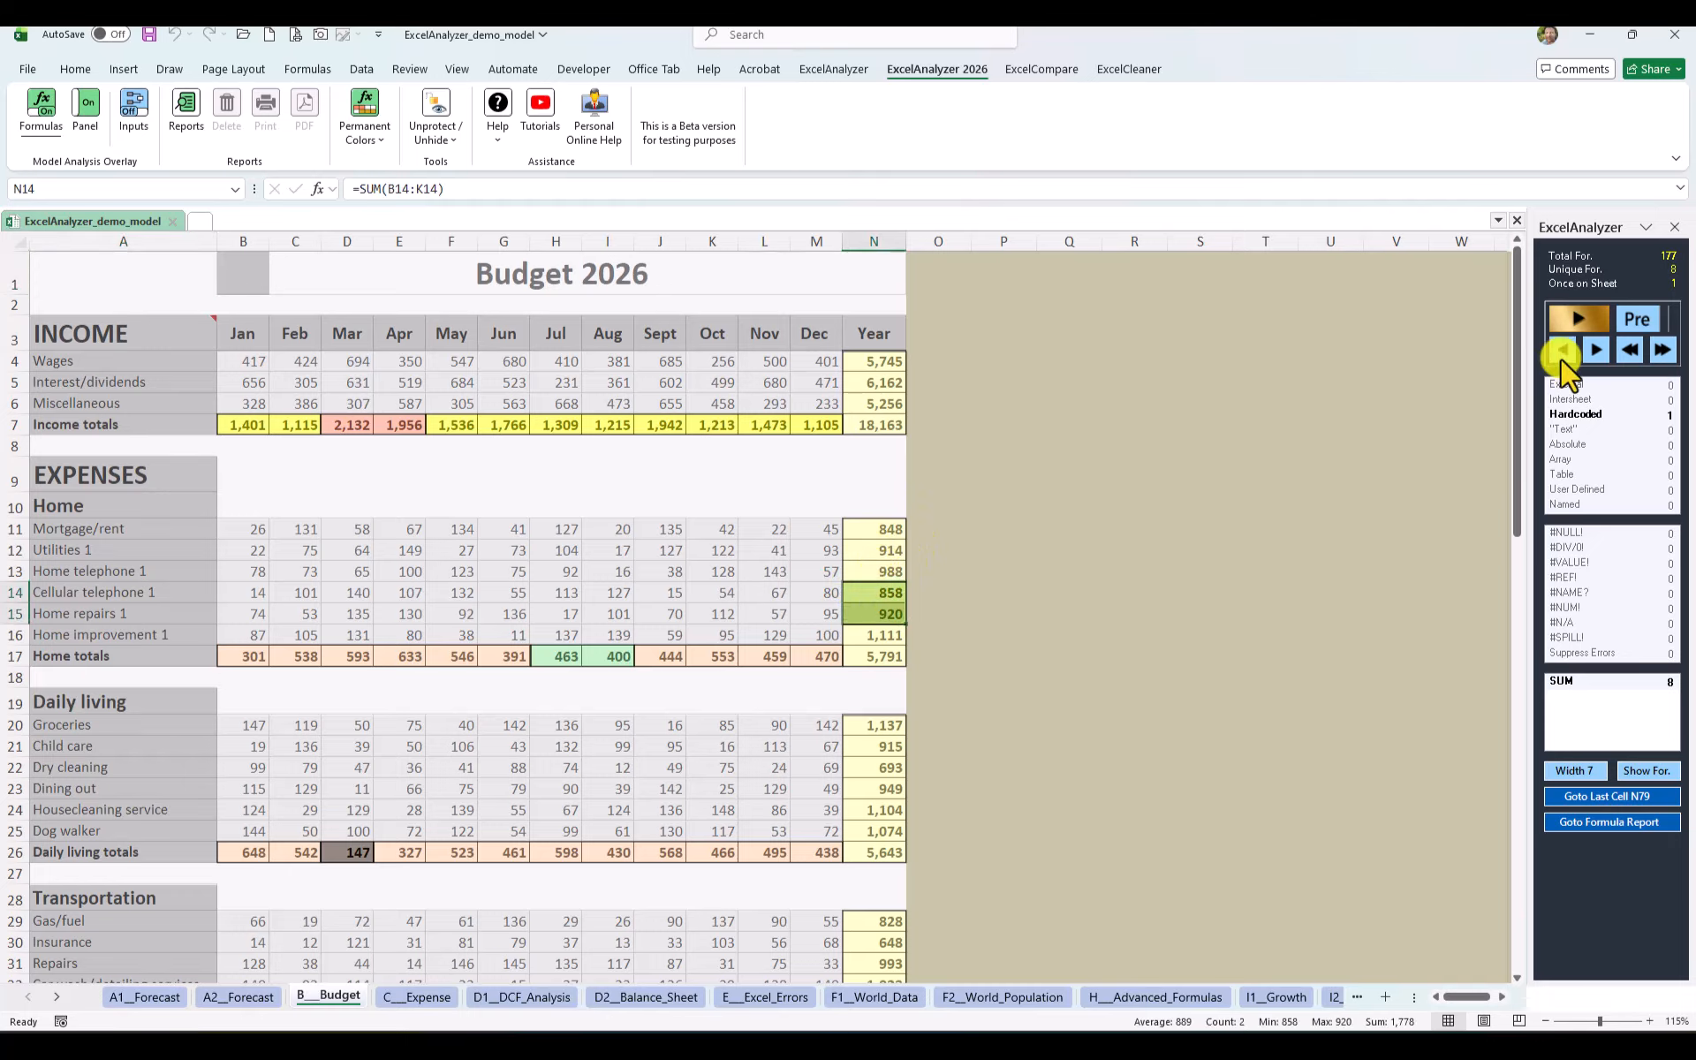
{"action": "left_click", "coordinate": [1595, 350]}
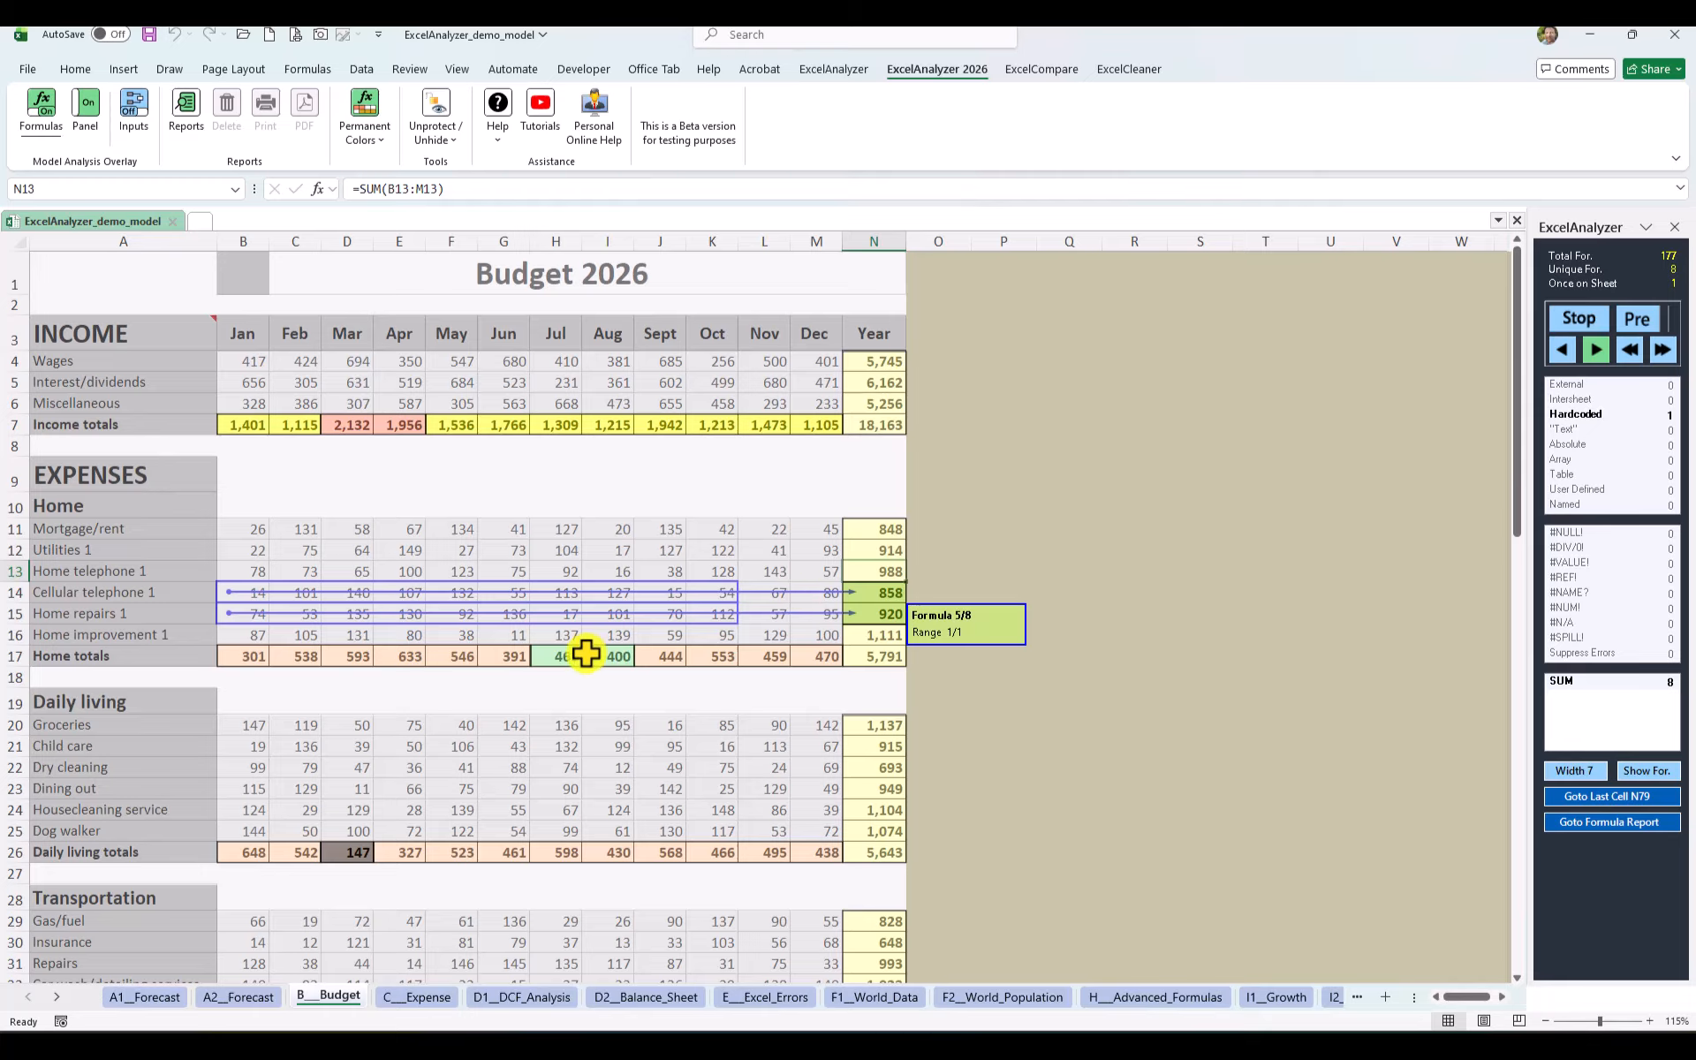
{"action": "left_click_drag", "start_coordinate": [559, 655], "coordinate": [613, 655]}
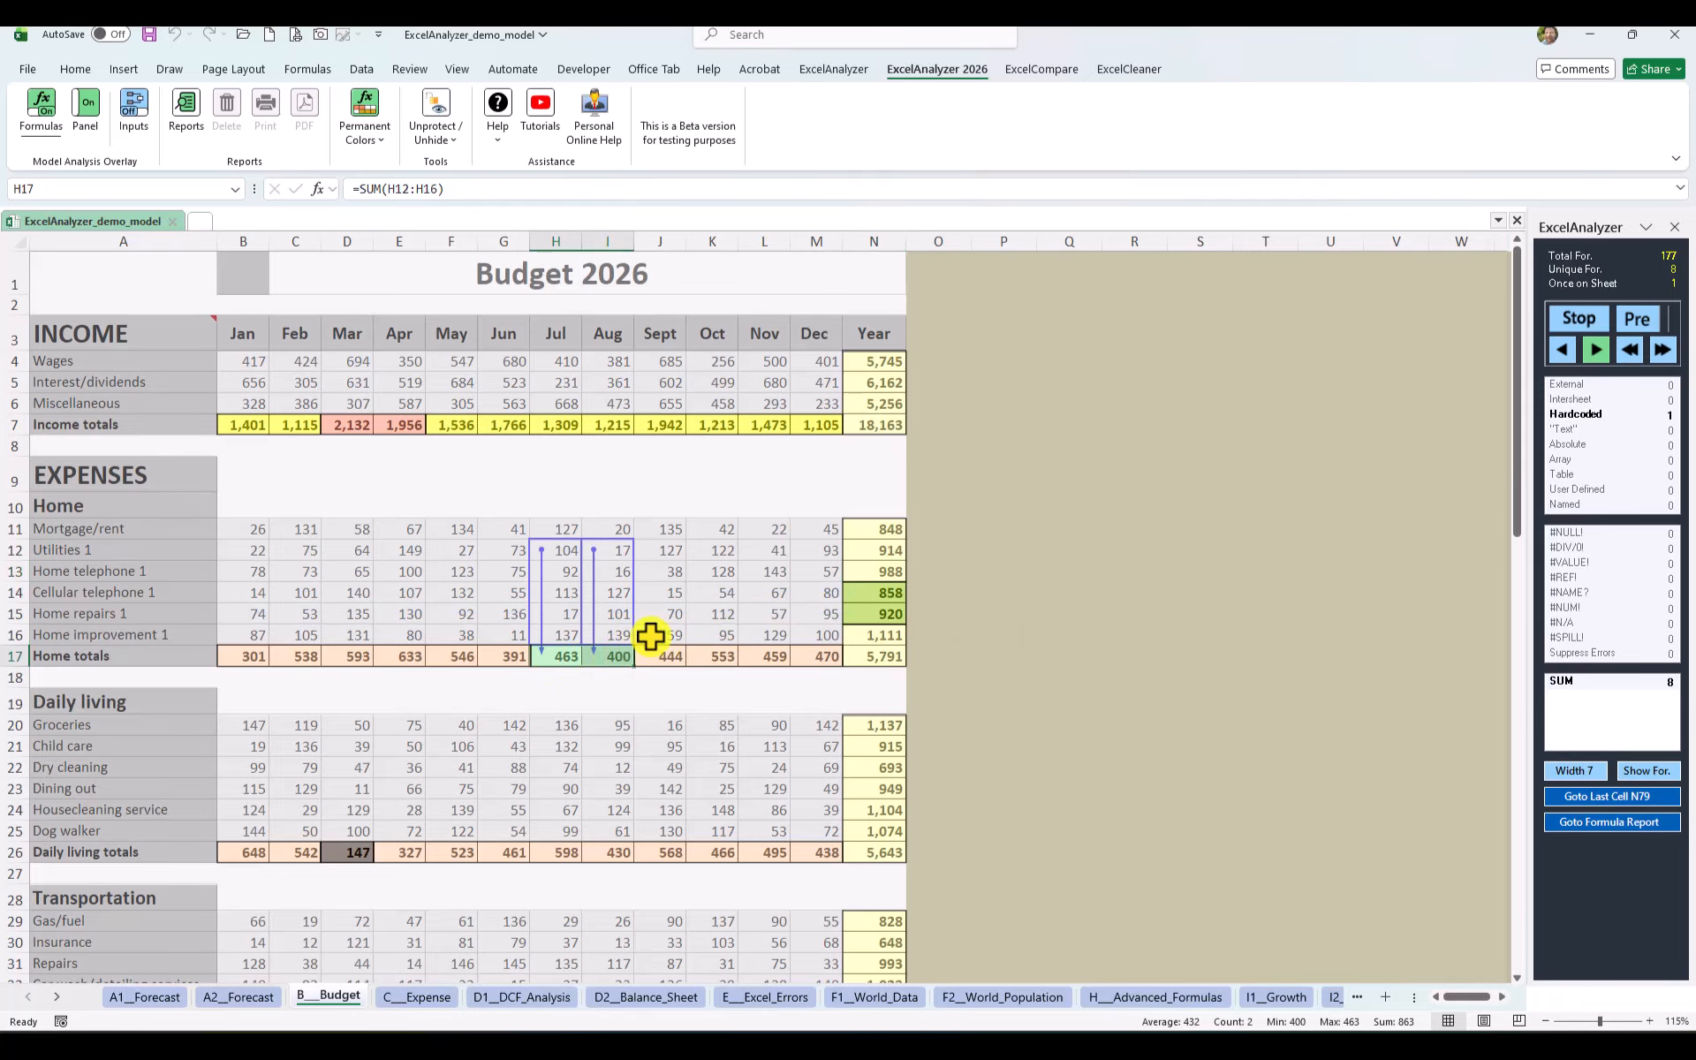
- Make the Home formulas consistent by filling G17 across to I17 and N12 down to N16
{"action": "left_click", "coordinate": [505, 658]}
{"action": "left_click_drag", "start_coordinate": [527, 665], "coordinate": [623, 664]}
{"action": "mouse_move", "coordinate": [875, 590]}
{"action": "left_mouse_down"}
{"action": "mouse_move", "coordinate": [881, 609]}
{"action": "mouse_move", "coordinate": [909, 575]}
{"action": "mouse_move", "coordinate": [913, 644]}
{"action": "left_mouse_up"}
{"action": "left_click", "coordinate": [902, 553]}
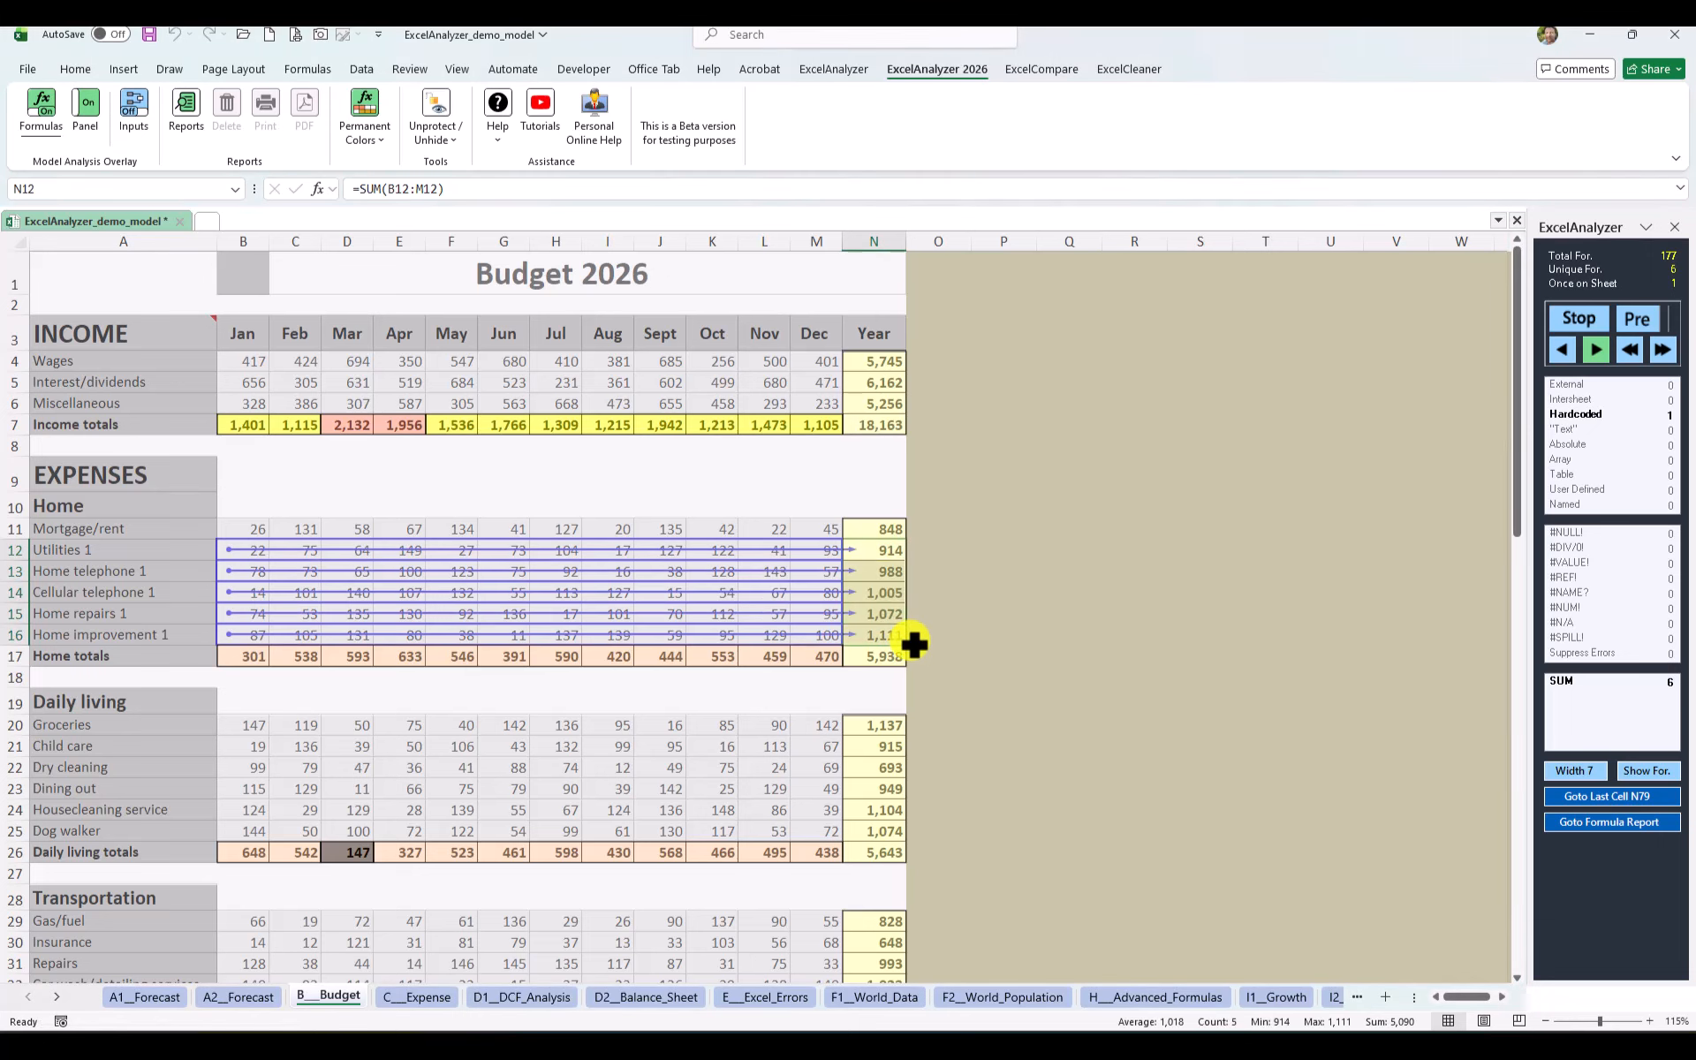
{"action": "left_click", "coordinate": [943, 616]}
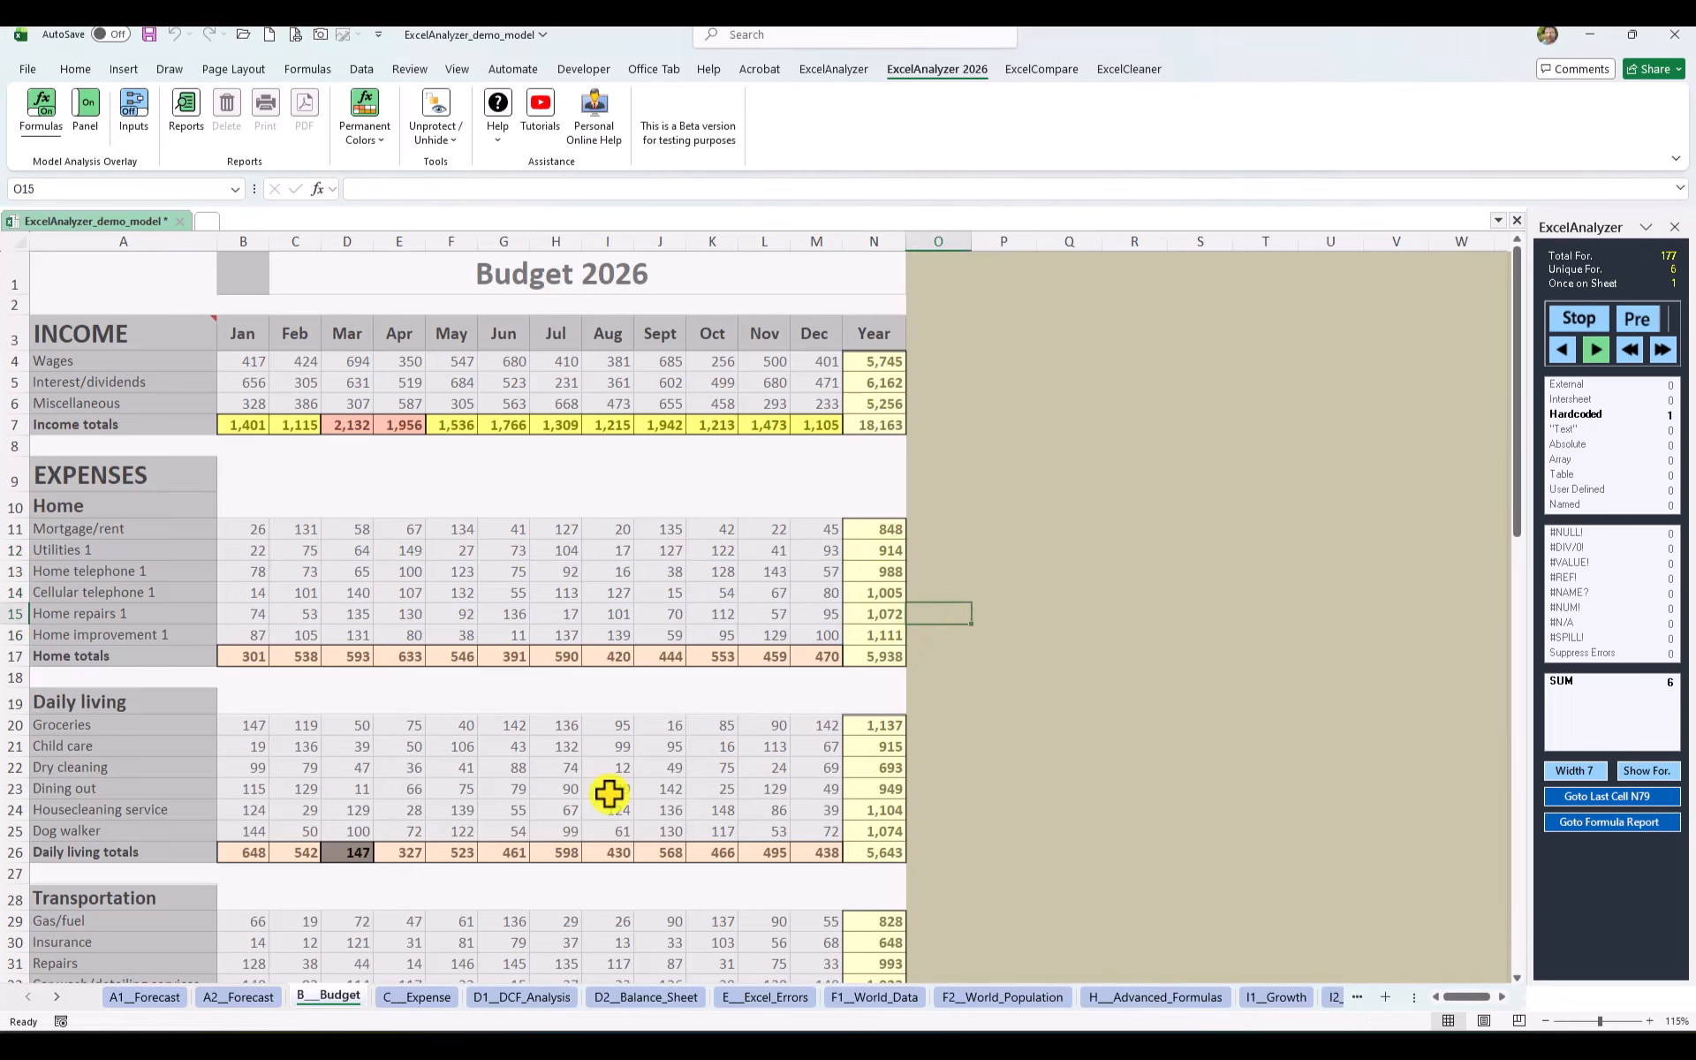
- Fill the Daily living totals SUM formula in C26 across to E26, overwriting the odd formula in D26
{"action": "left_click", "coordinate": [308, 857]}
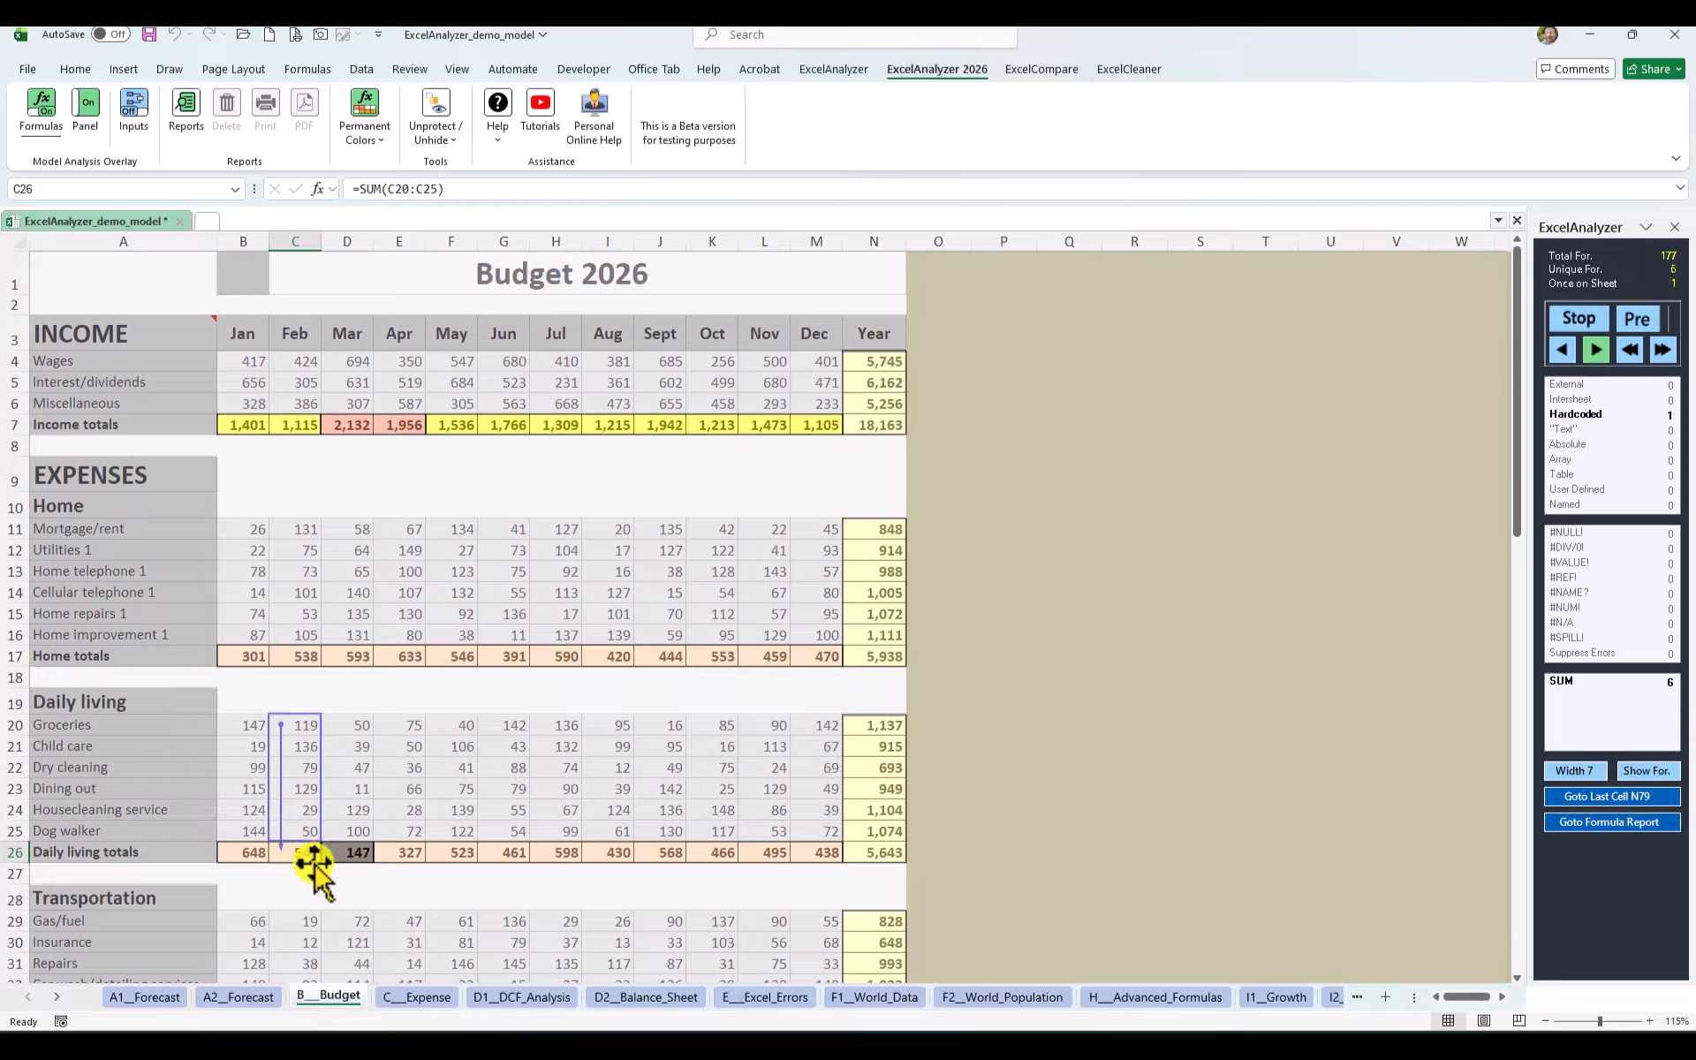
{"action": "left_click_drag", "start_coordinate": [320, 863], "coordinate": [421, 856]}
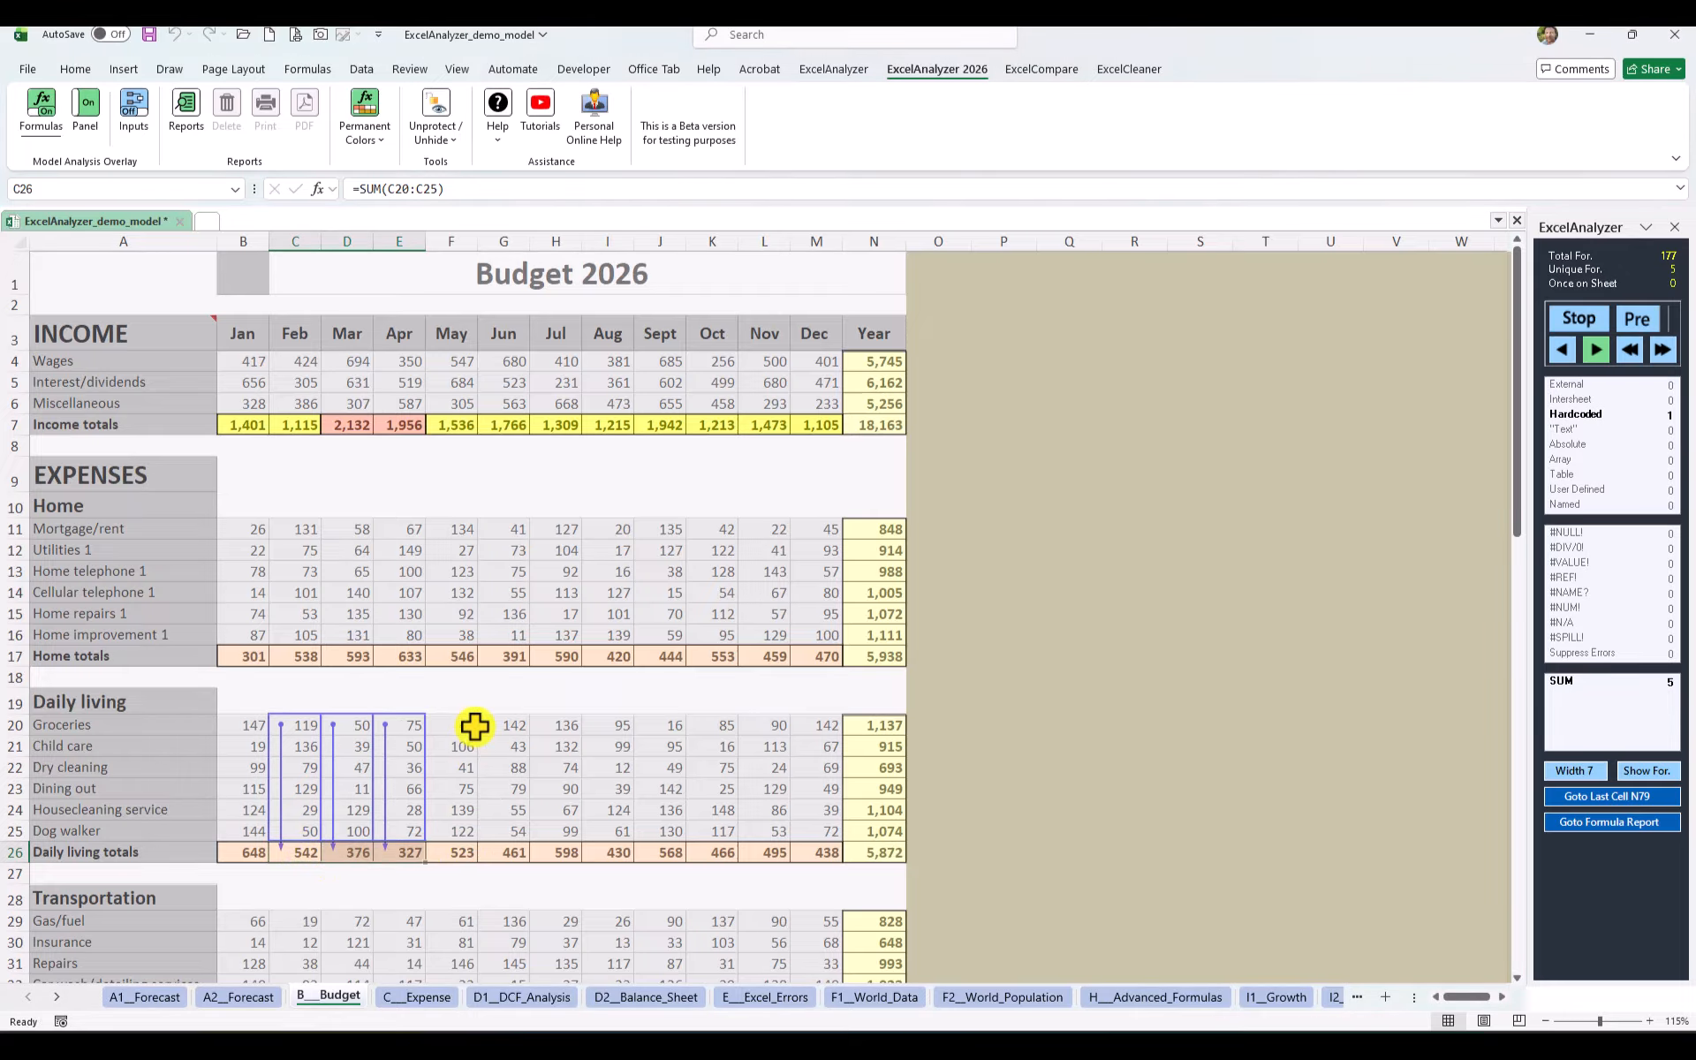
- Turn off the budget sheet's formulas overlay and turn the overlay on for the C___Expense sheet
{"action": "left_click", "coordinate": [40, 106]}
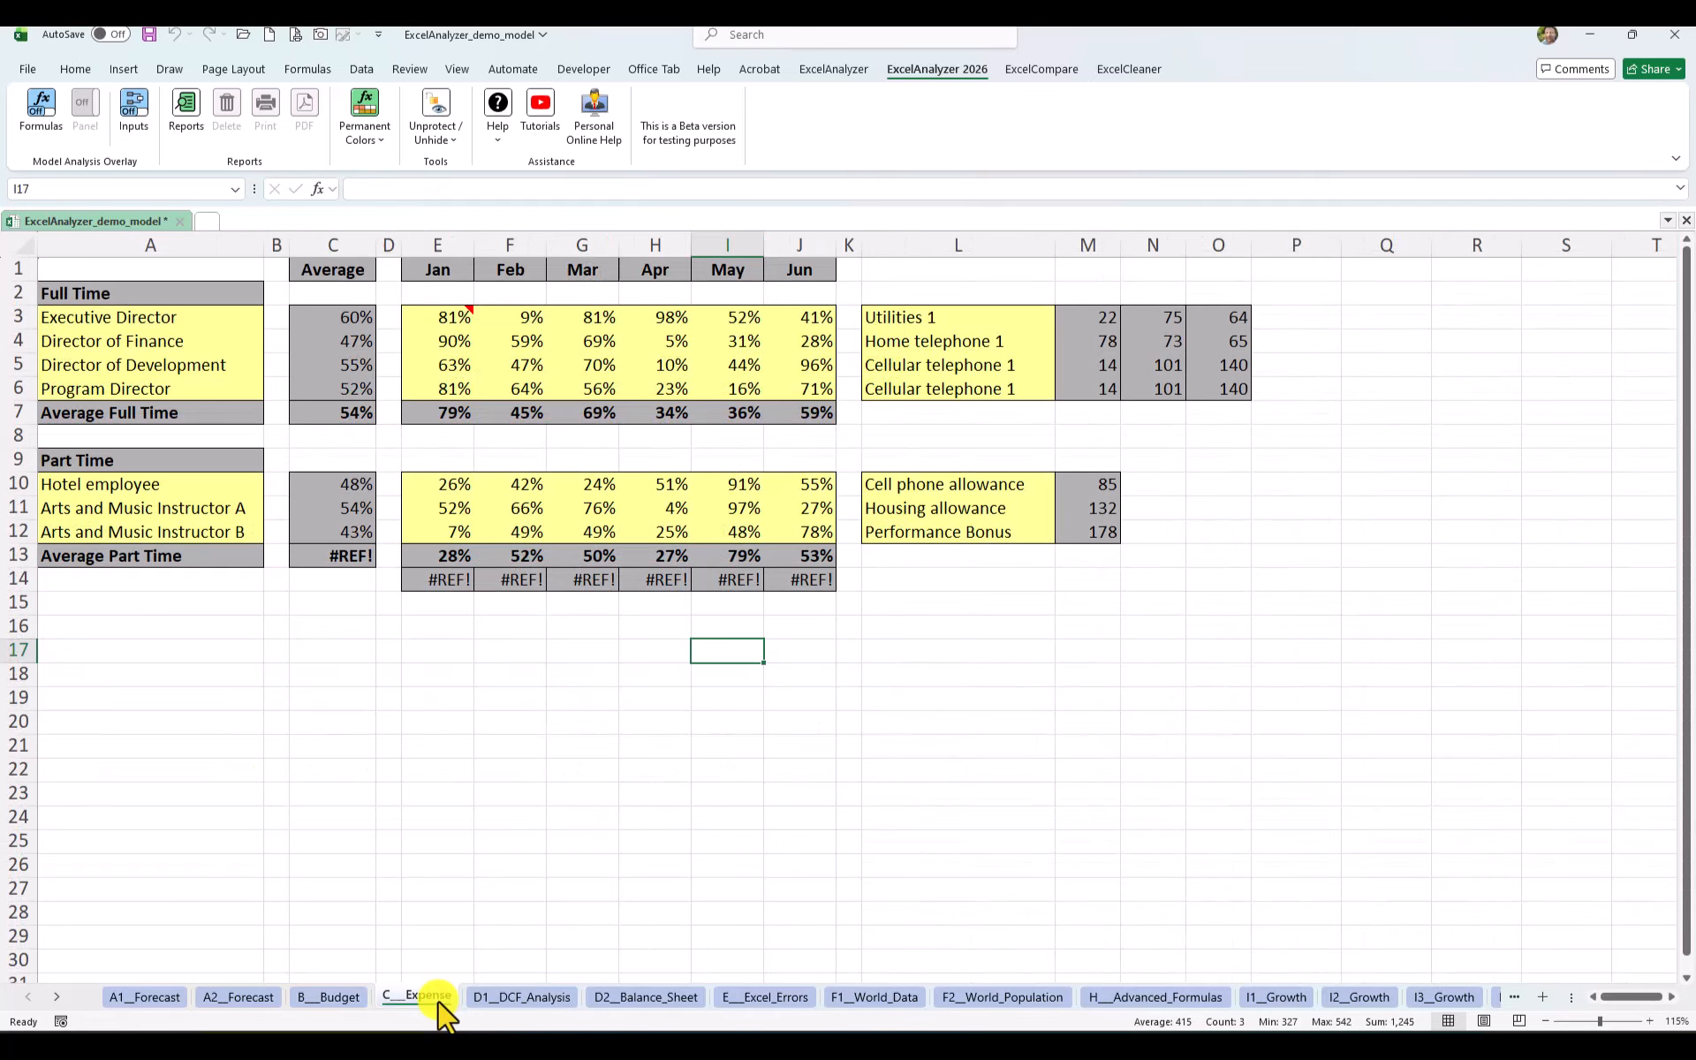
{"action": "left_click", "coordinate": [437, 998]}
{"action": "left_click", "coordinate": [41, 106]}
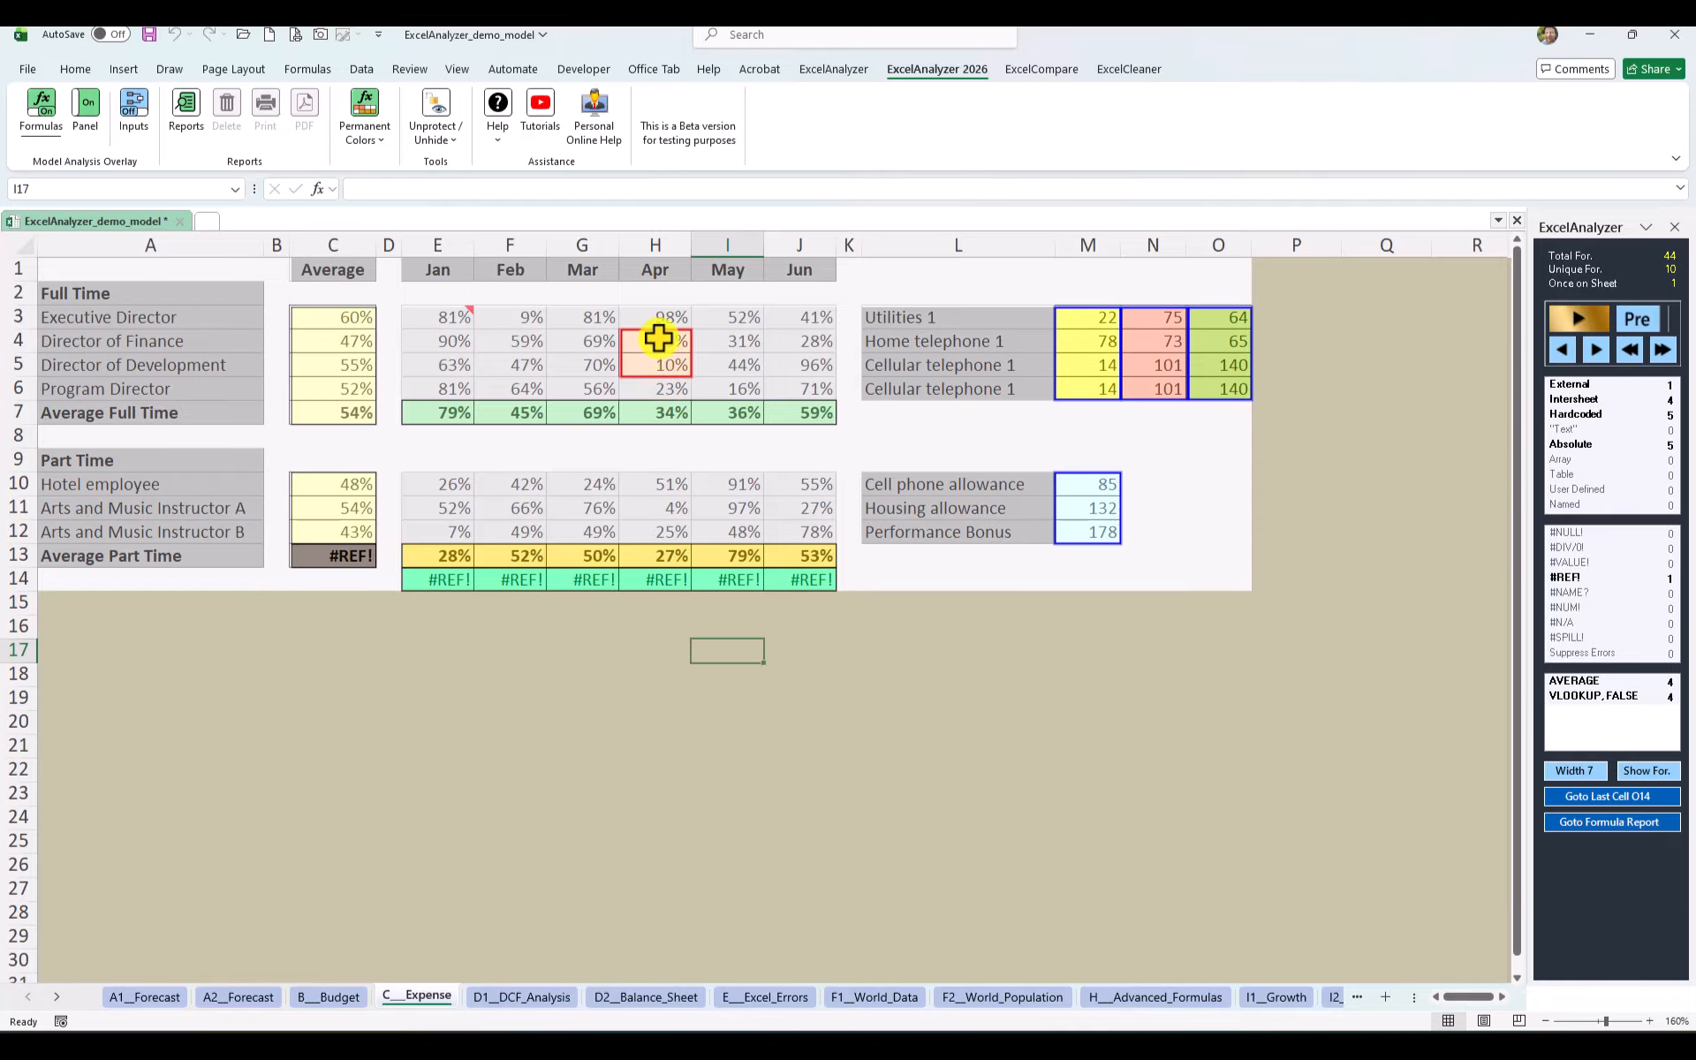
- Inspect the external-link formulas in H4:H5 and the VLOOKUP formulas in M4:O5
{"action": "left_click_drag", "start_coordinate": [658, 338], "coordinate": [658, 369]}
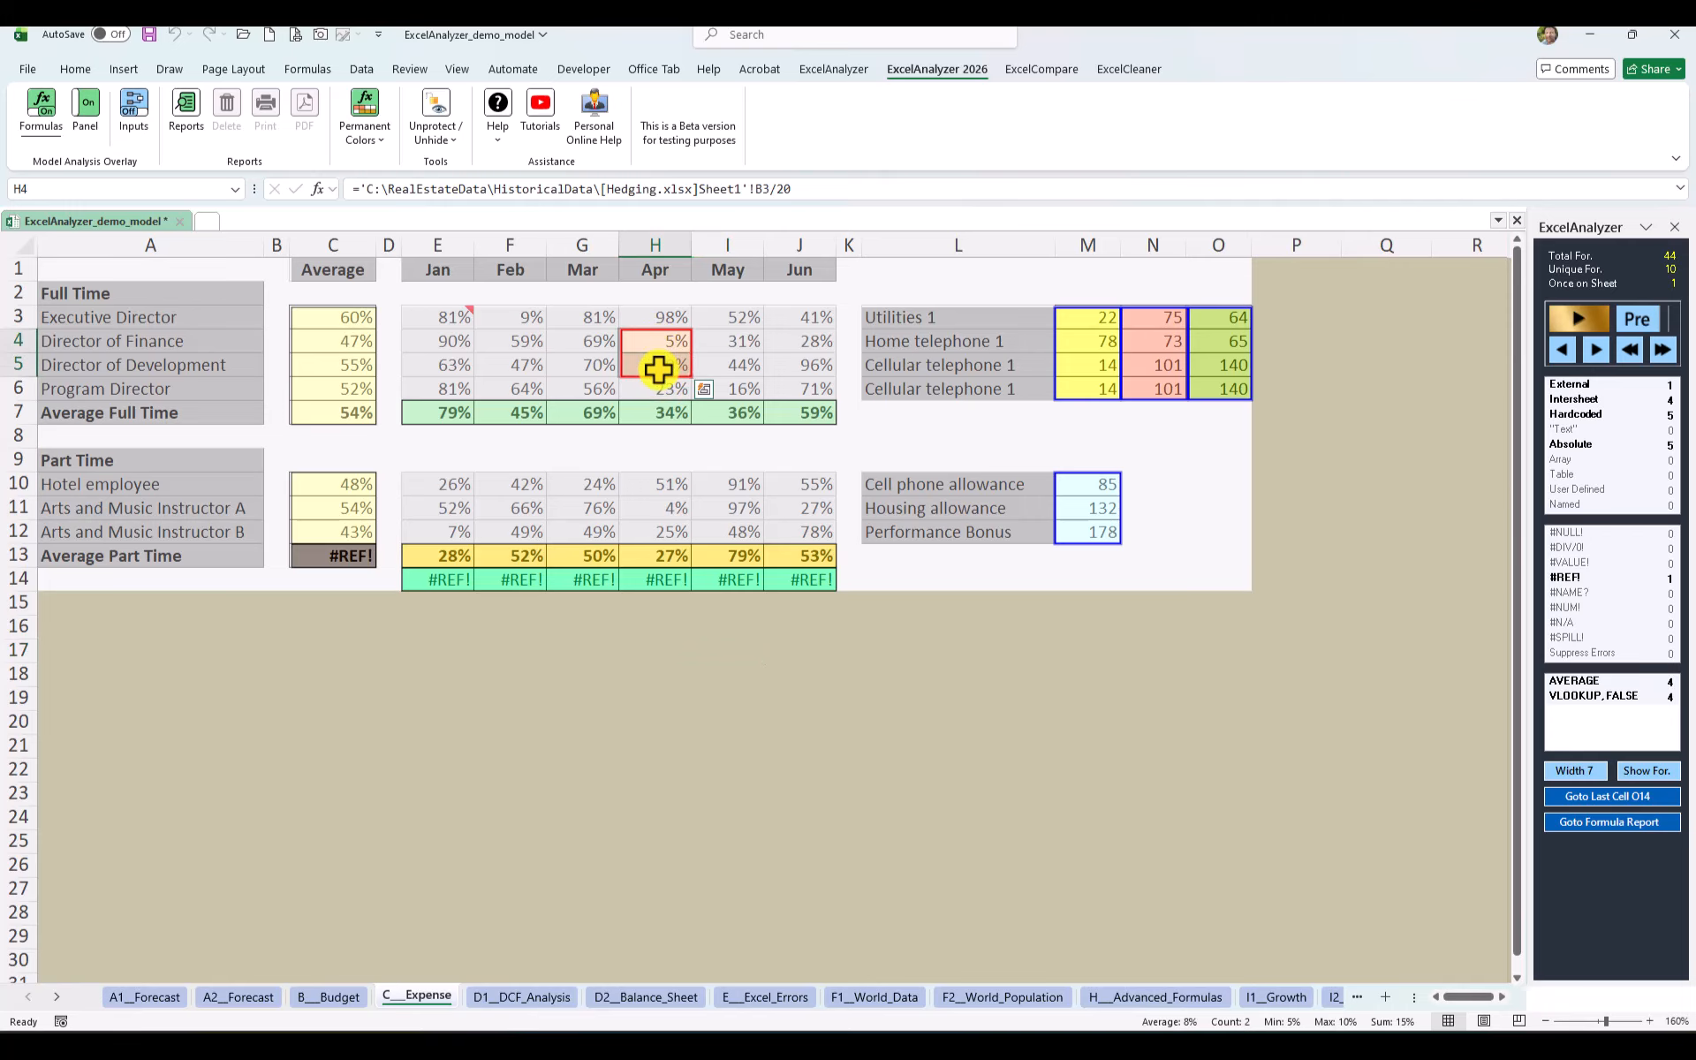
{"action": "left_click_drag", "start_coordinate": [1082, 340], "coordinate": [1232, 369]}
{"action": "left_click", "coordinate": [1598, 351]}
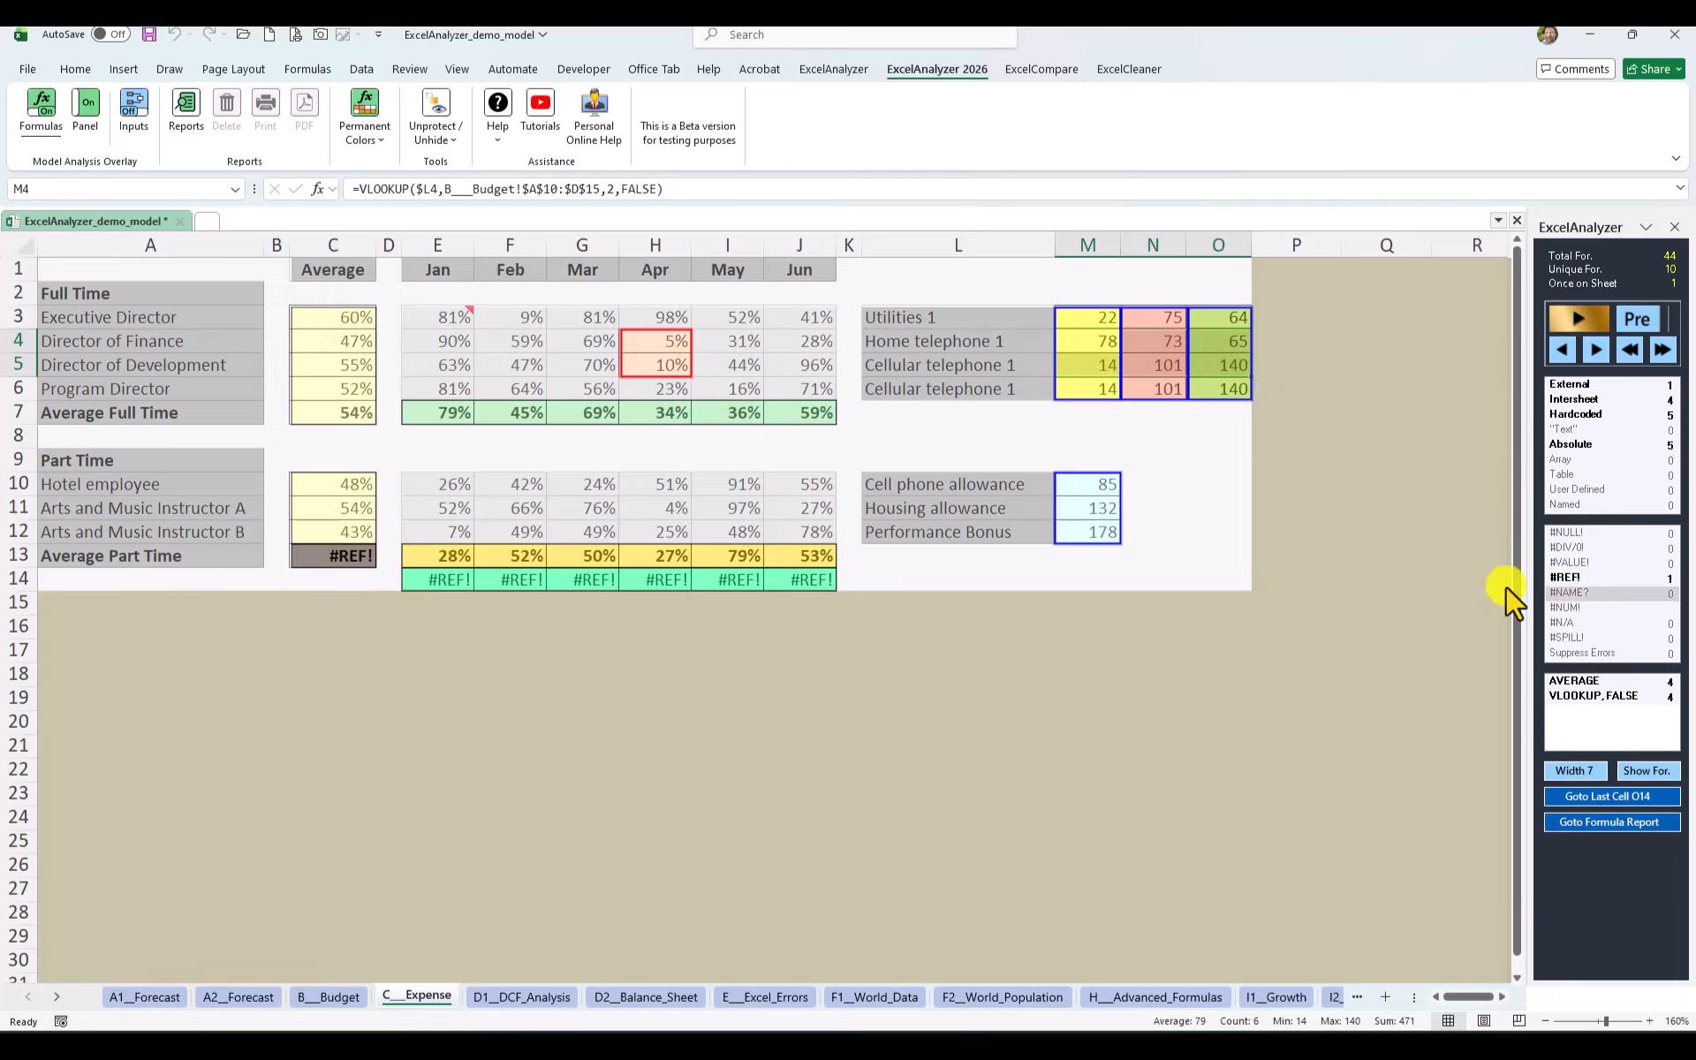
- Highlight the expense sheet's formulas by category: External, Intersheet, and Hardcoded
{"action": "left_click", "coordinate": [1569, 387]}
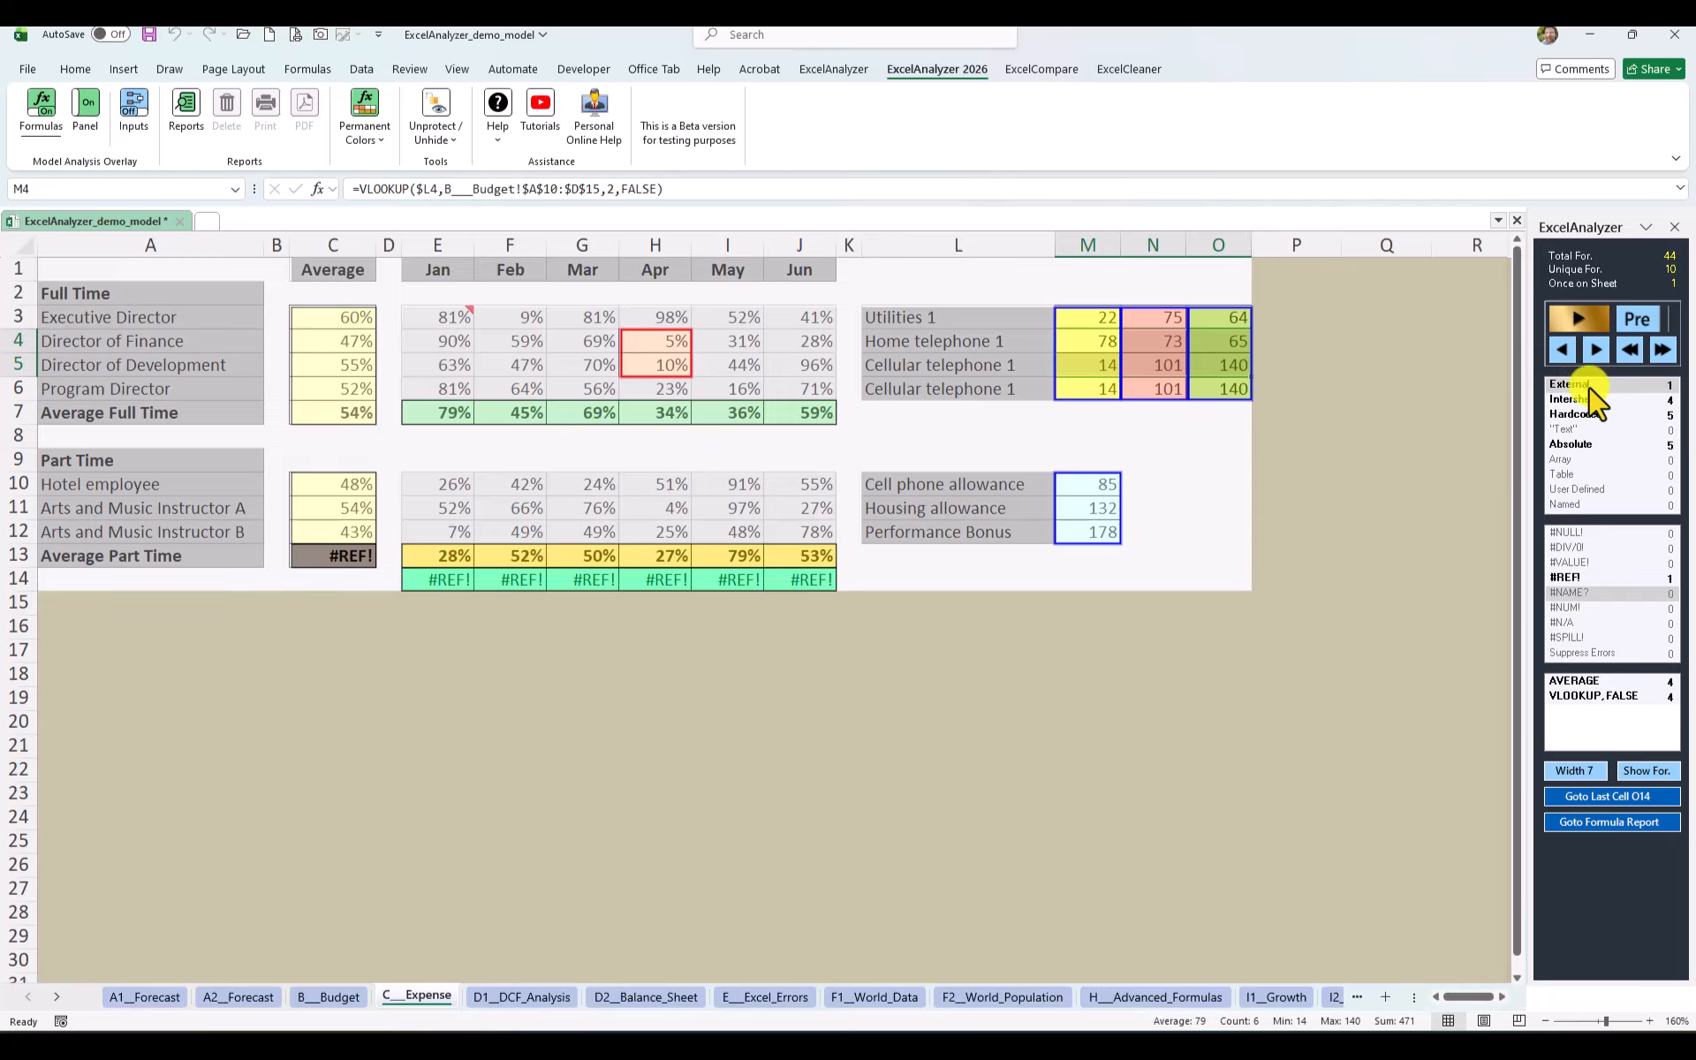
{"action": "left_click", "coordinate": [1592, 385]}
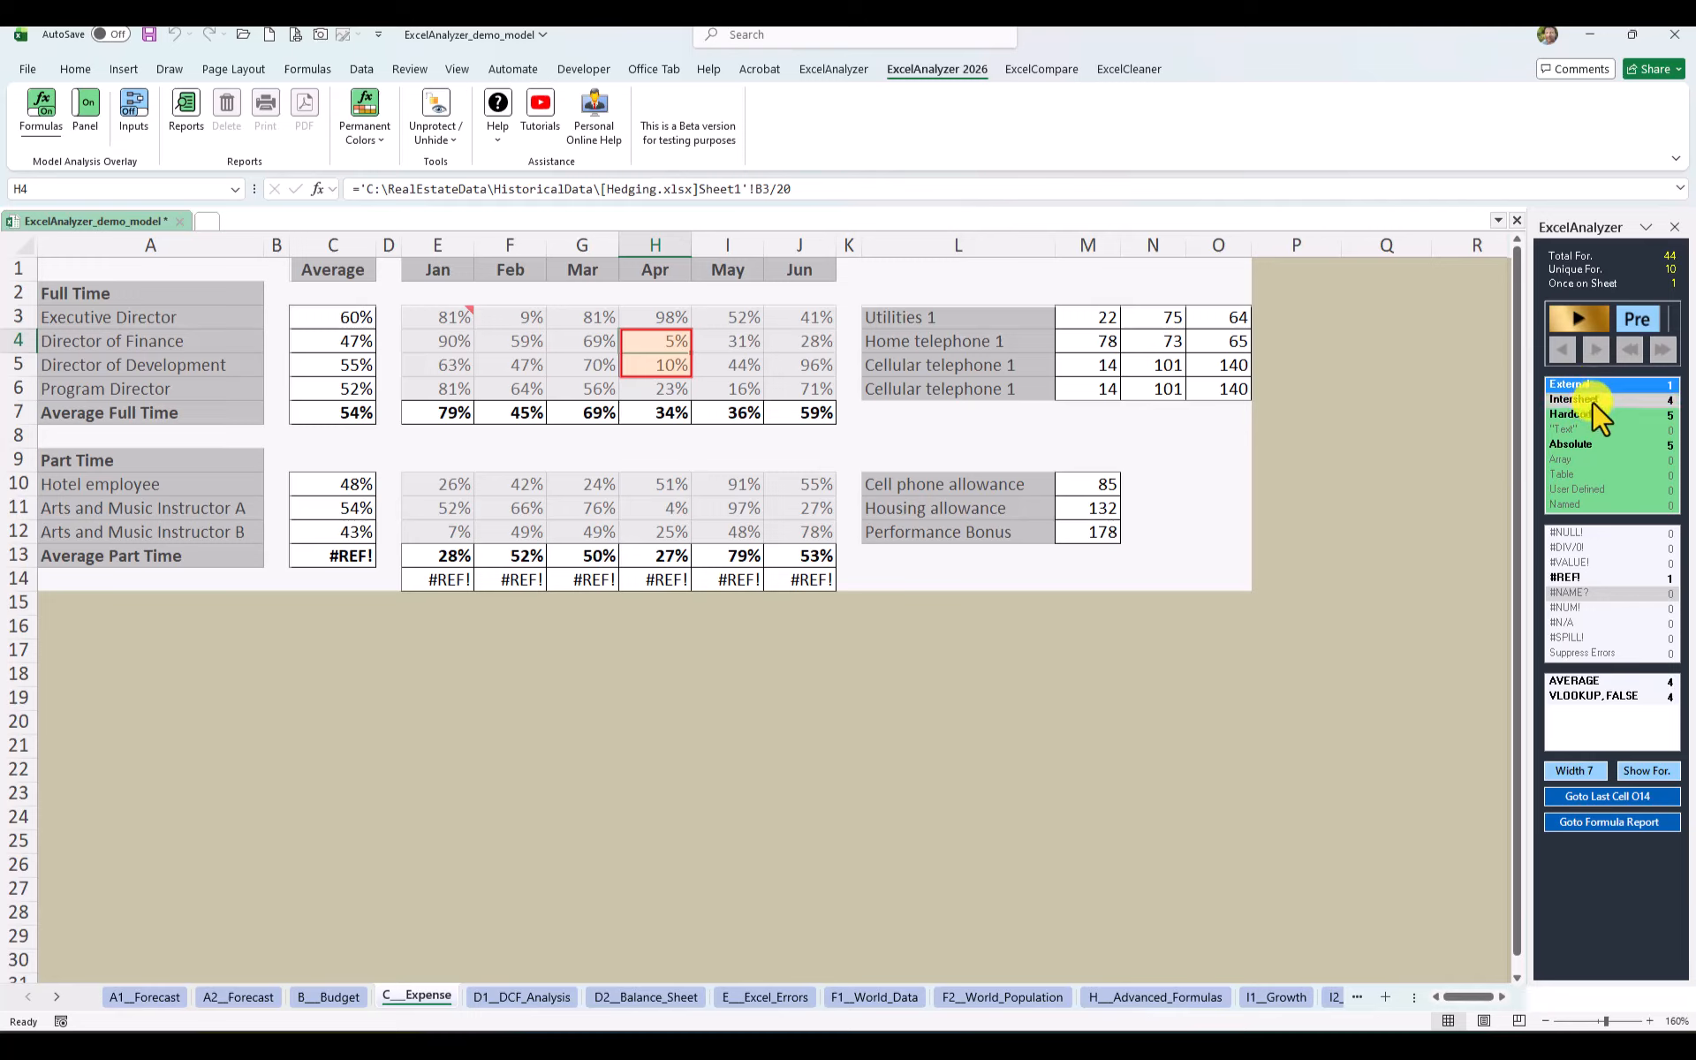
{"action": "left_click", "coordinate": [1593, 400]}
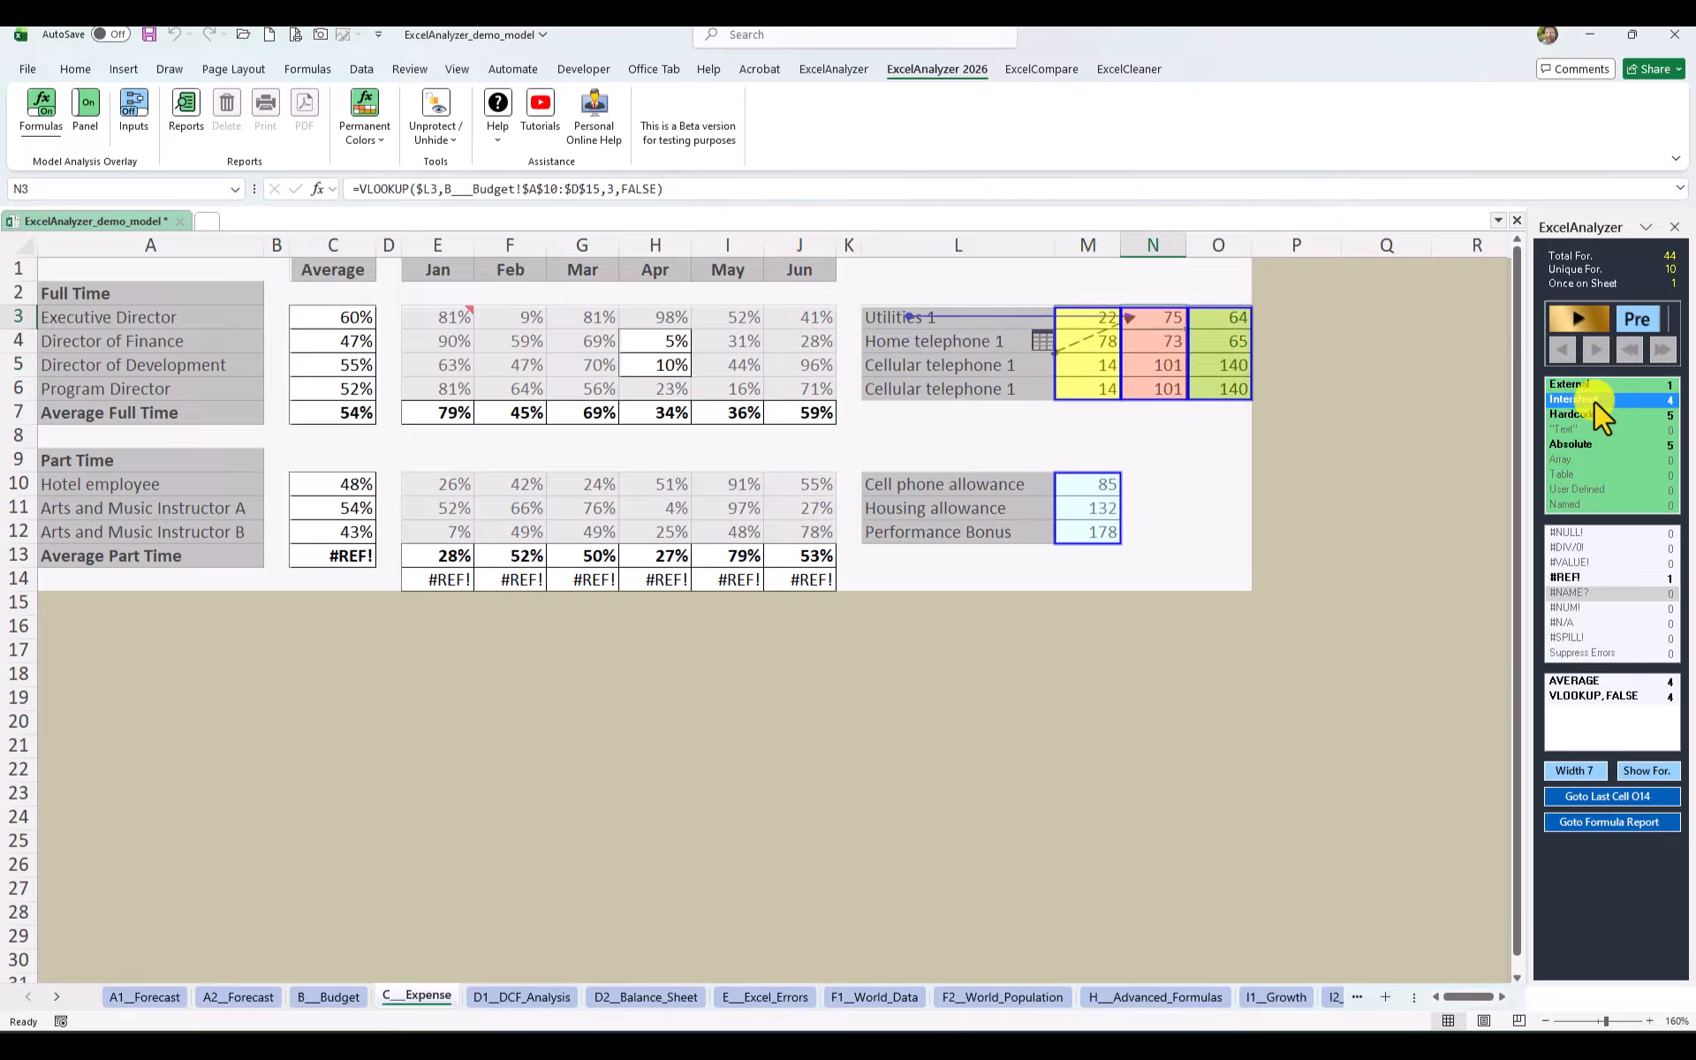
{"action": "left_click", "coordinate": [1593, 415]}
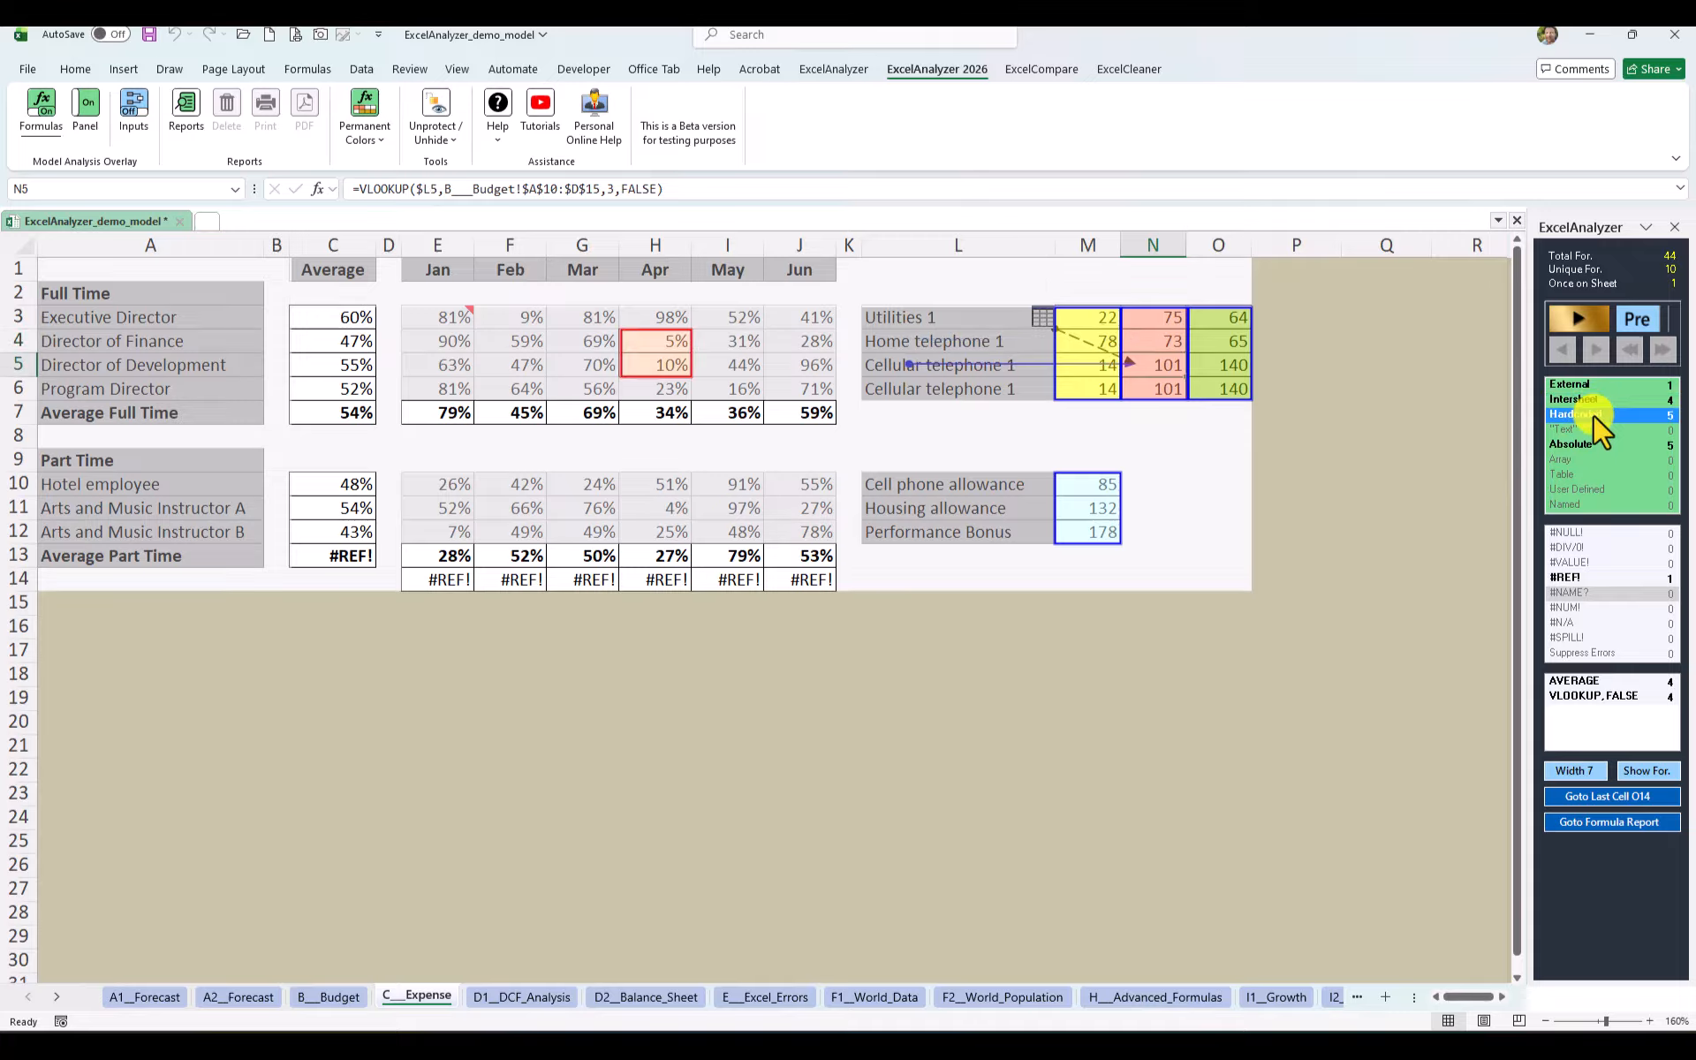
- Isolate the #REF! formula in C13 and replace its broken AVERAGE reference with C10:C12
{"action": "left_click", "coordinate": [1590, 577]}
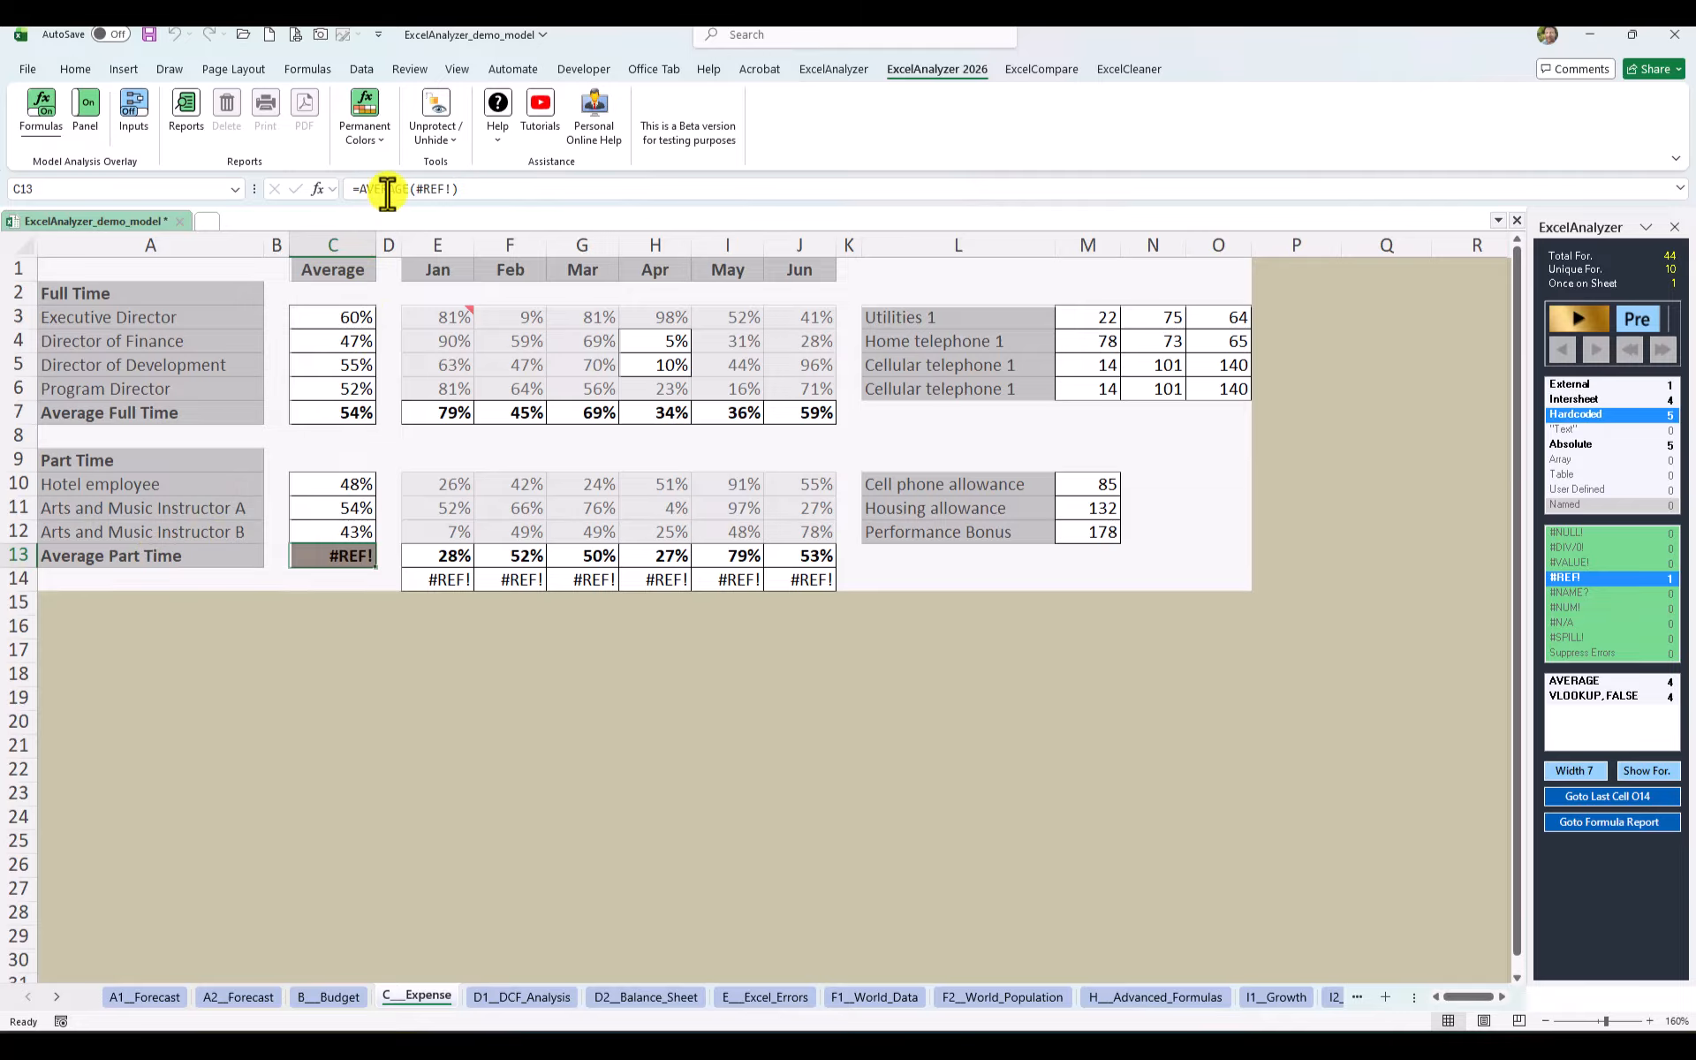
{"action": "left_click_drag", "start_coordinate": [416, 187], "coordinate": [495, 183]}
{"action": "left_click_drag", "start_coordinate": [359, 484], "coordinate": [350, 529]}
{"action": "key", "text": "Return"}
{"action": "left_click", "coordinate": [1157, 639]}
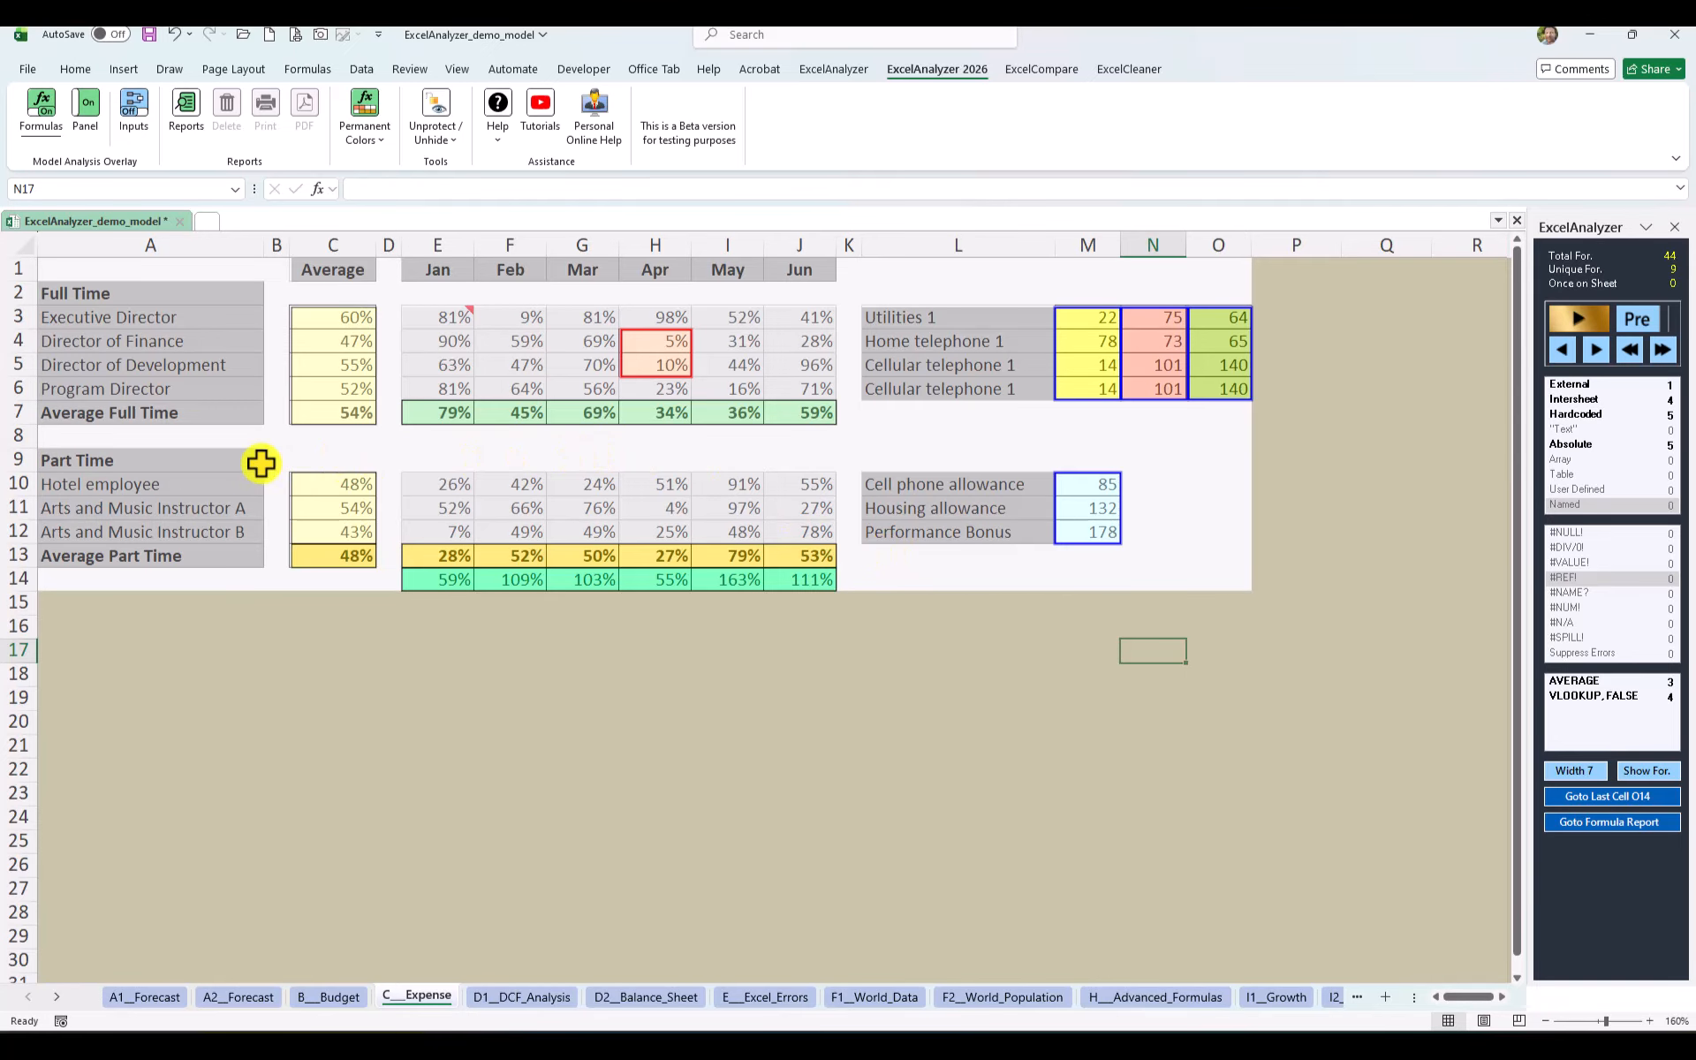
- Turn off the expense sheet's formulas overlay and turn the overlay on for D2__Balance_Sheet
{"action": "left_click", "coordinate": [55, 110]}
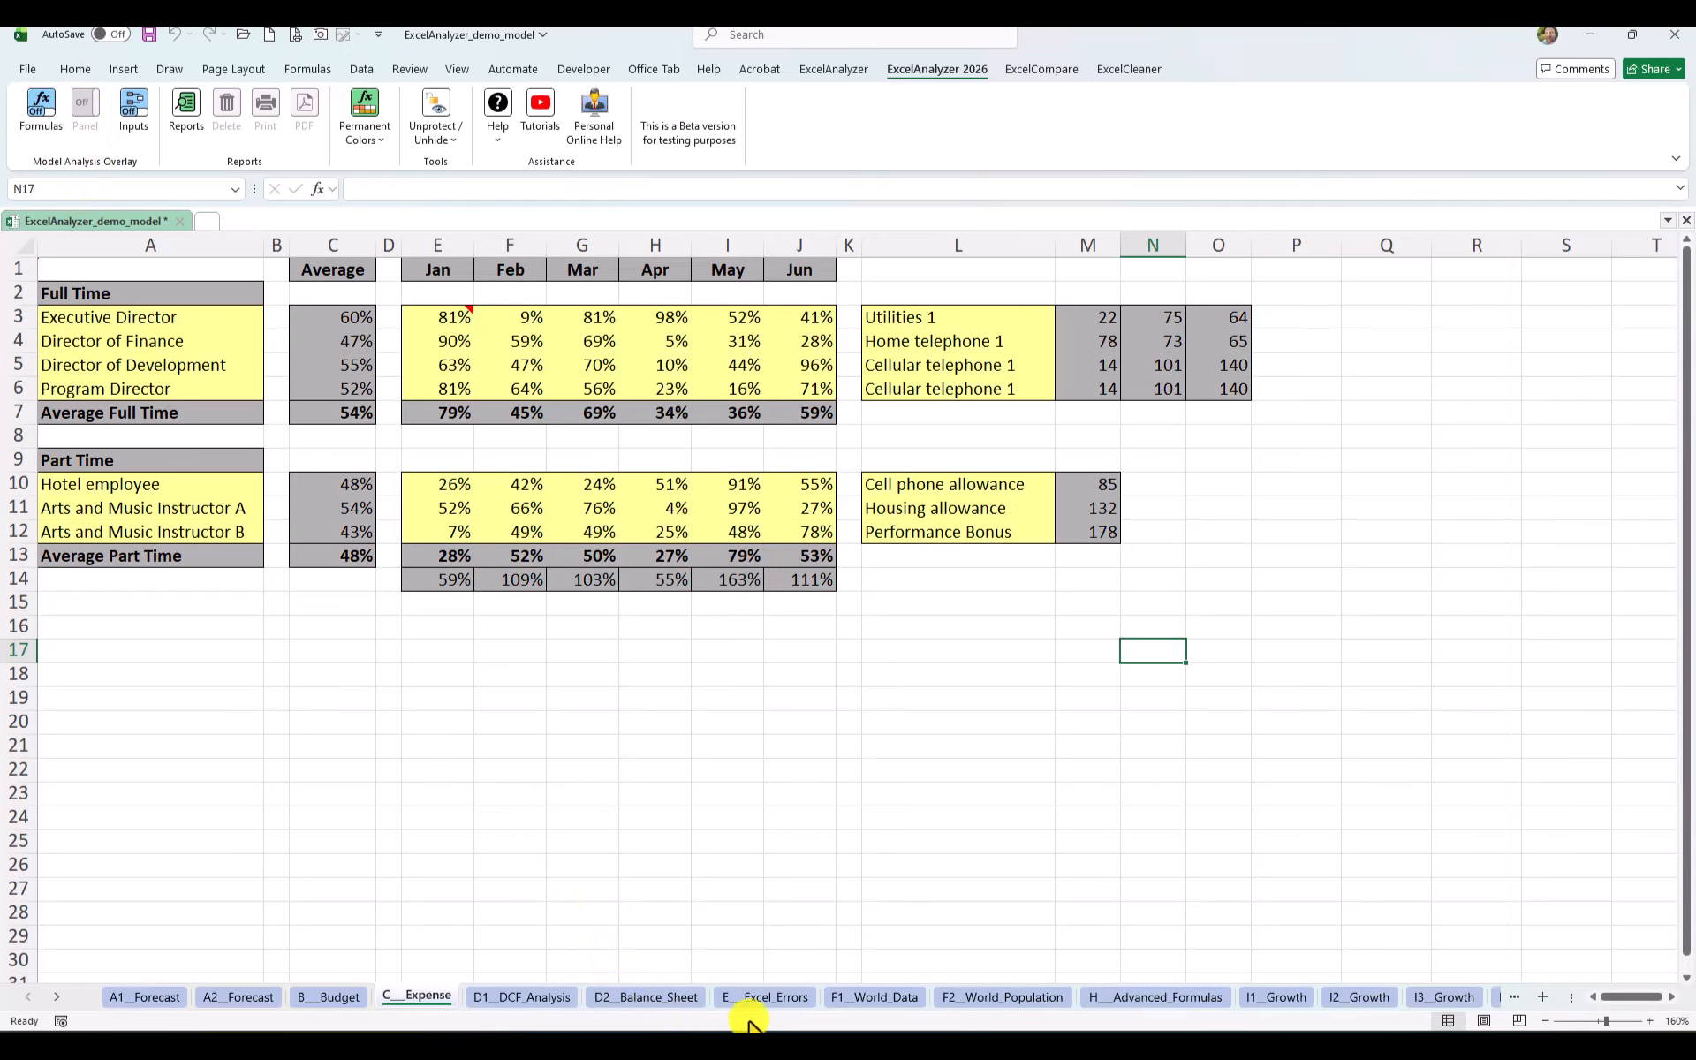
{"action": "left_click", "coordinate": [681, 1000]}
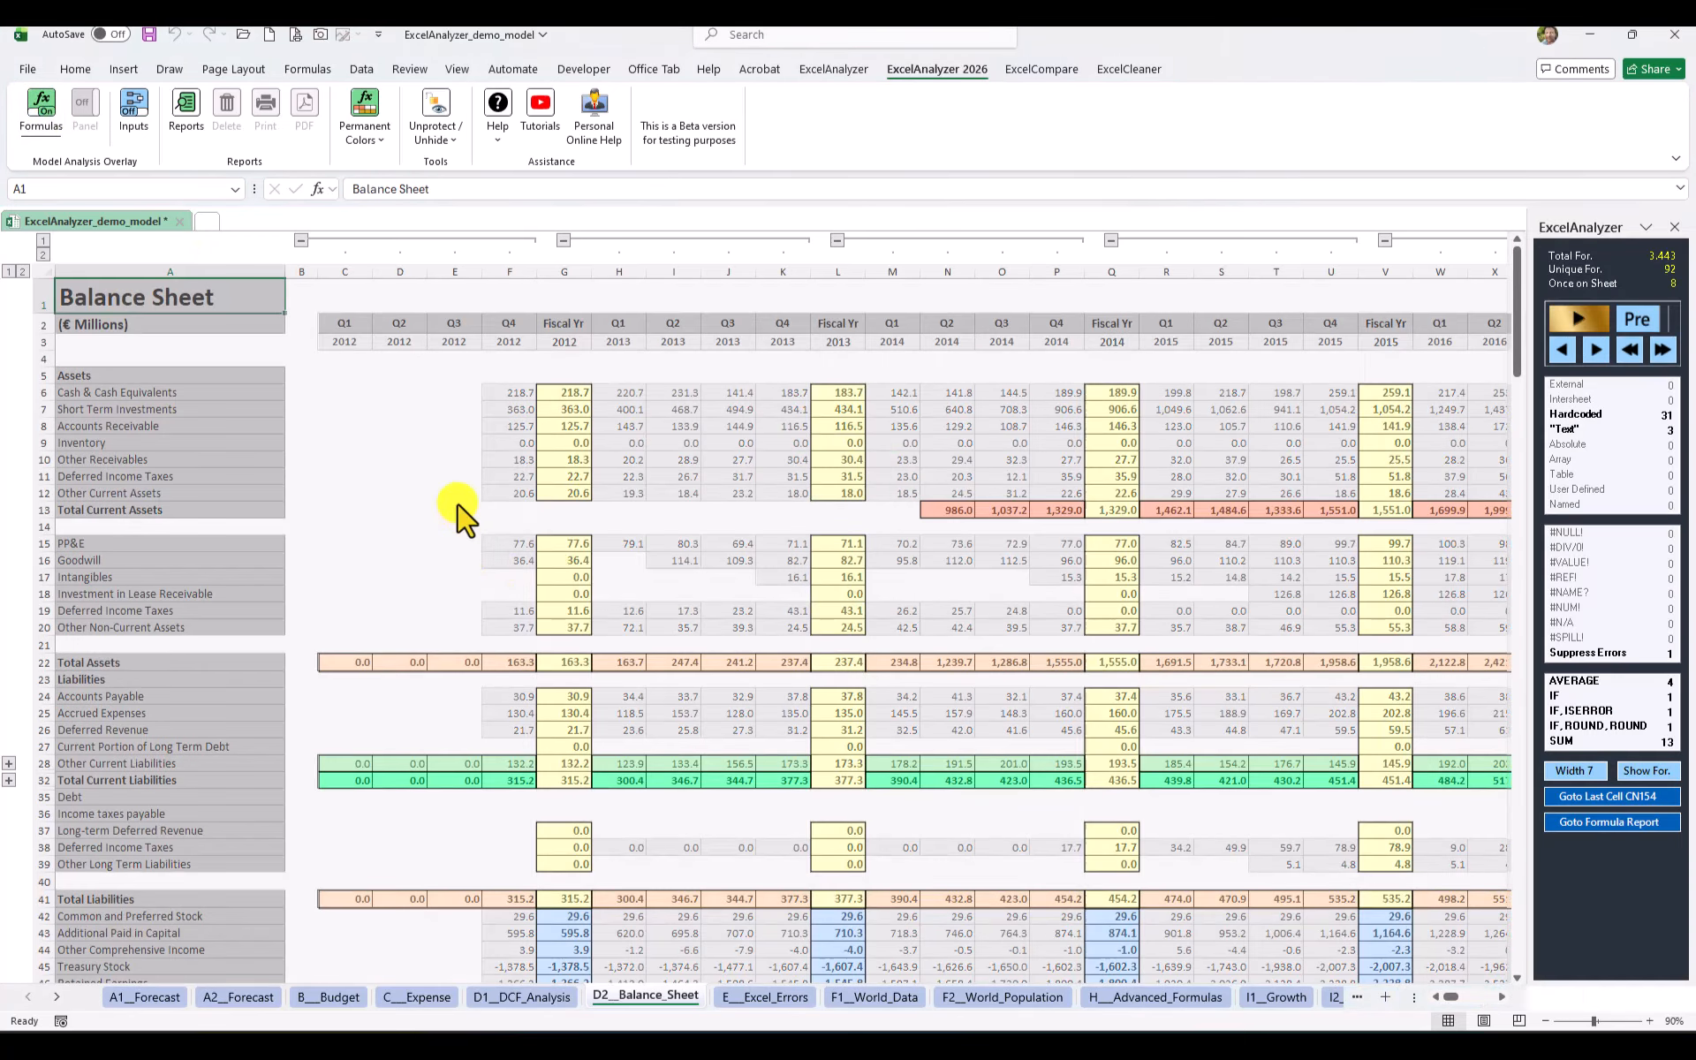
- Select the equity and liabilities totals in C48:G50 and examine the balance sheet's formula colours
{"action": "scroll", "coordinate": [680, 658], "scroll_direction": "down", "scroll_amount": 6}
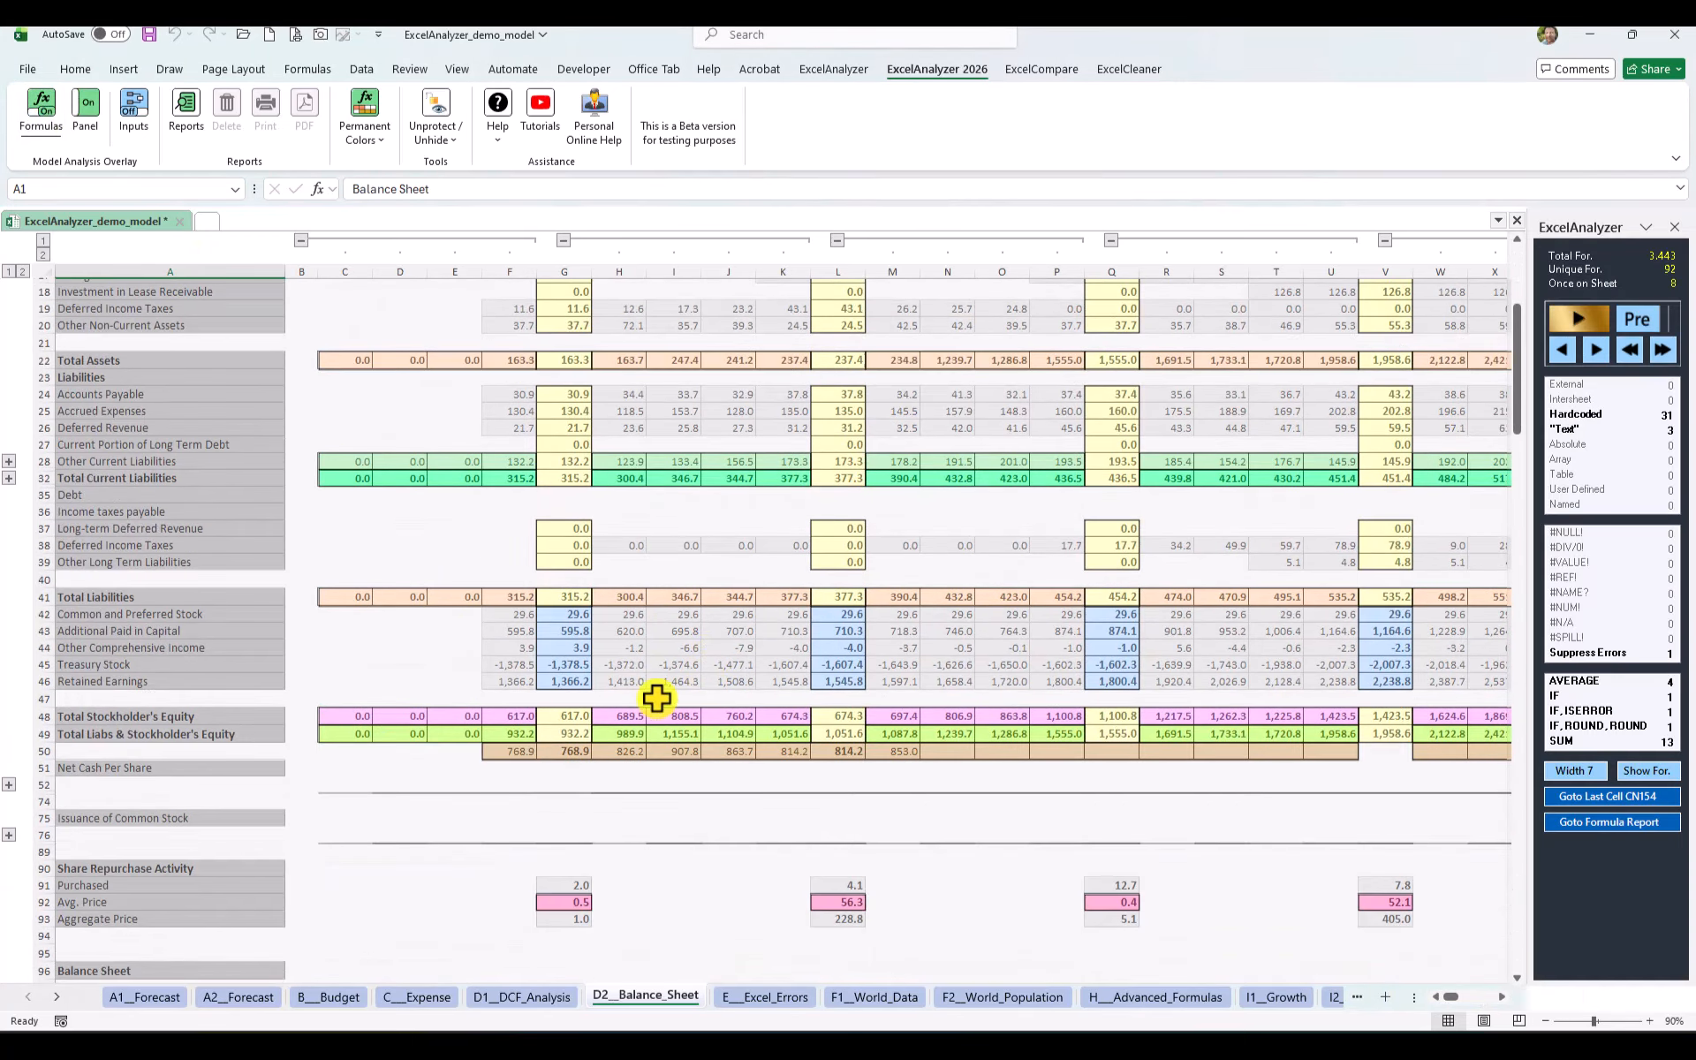
{"action": "left_click_drag", "start_coordinate": [336, 726], "coordinate": [549, 747]}
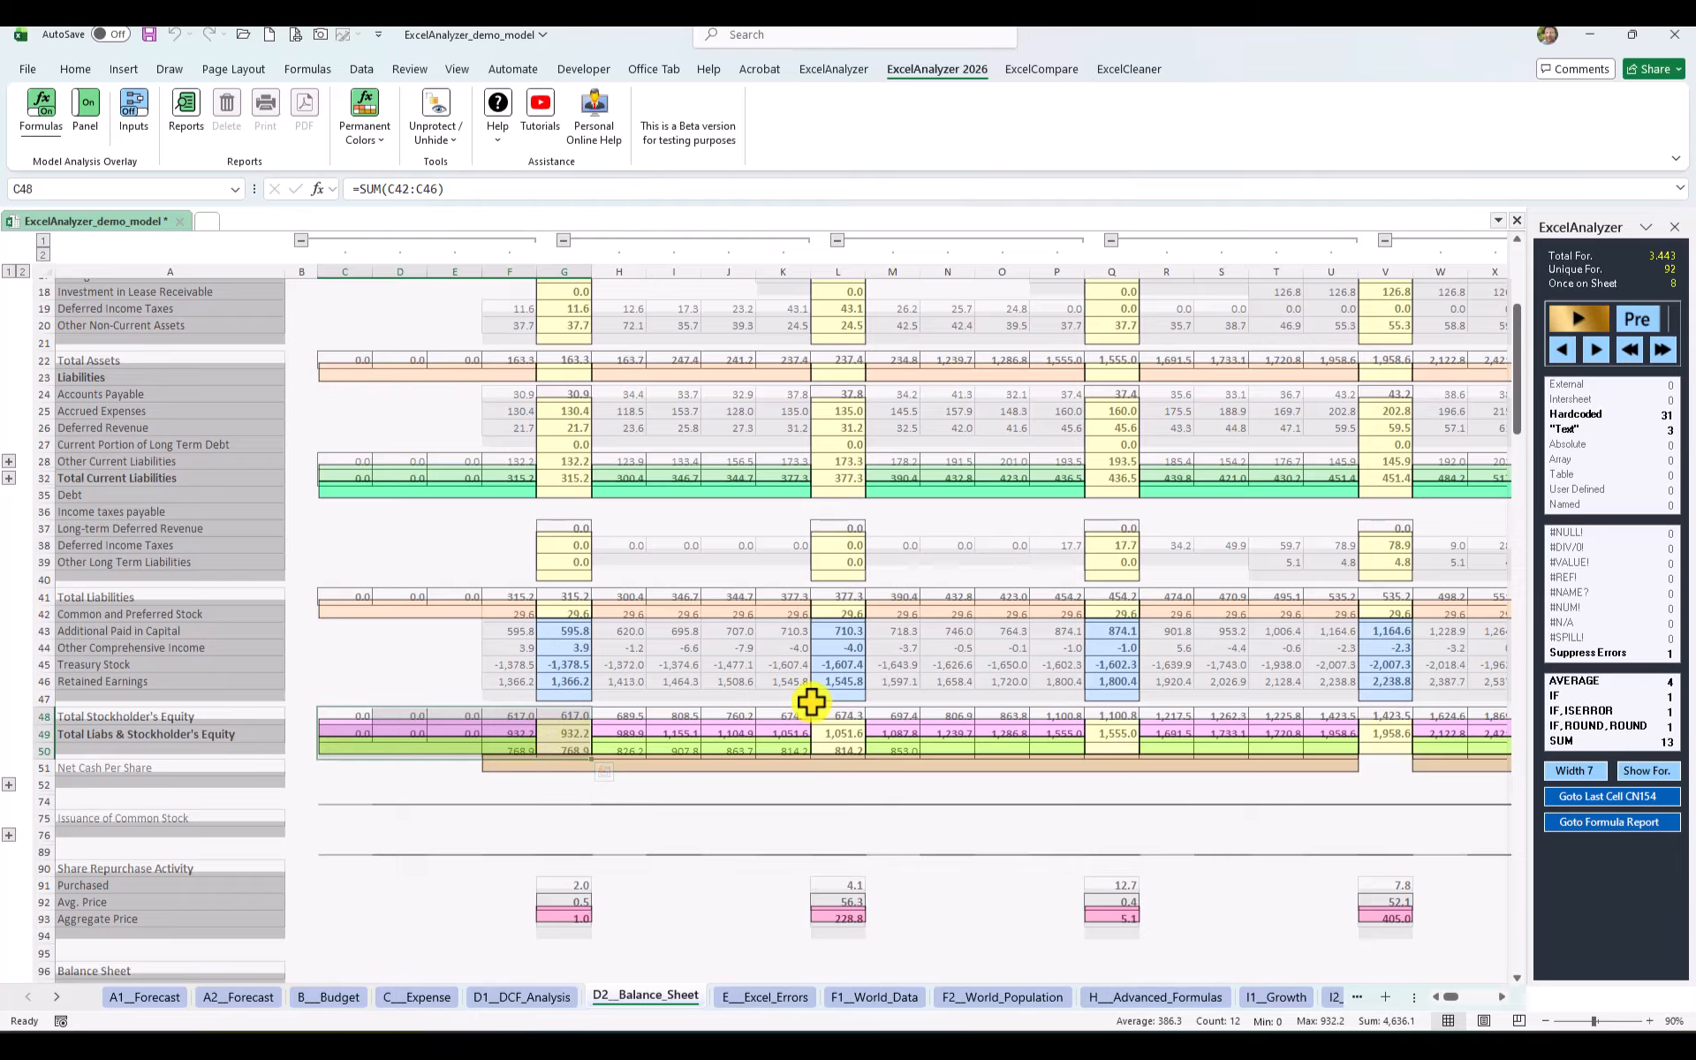
{"action": "scroll", "coordinate": [700, 701], "scroll_direction": "down", "scroll_amount": 3}
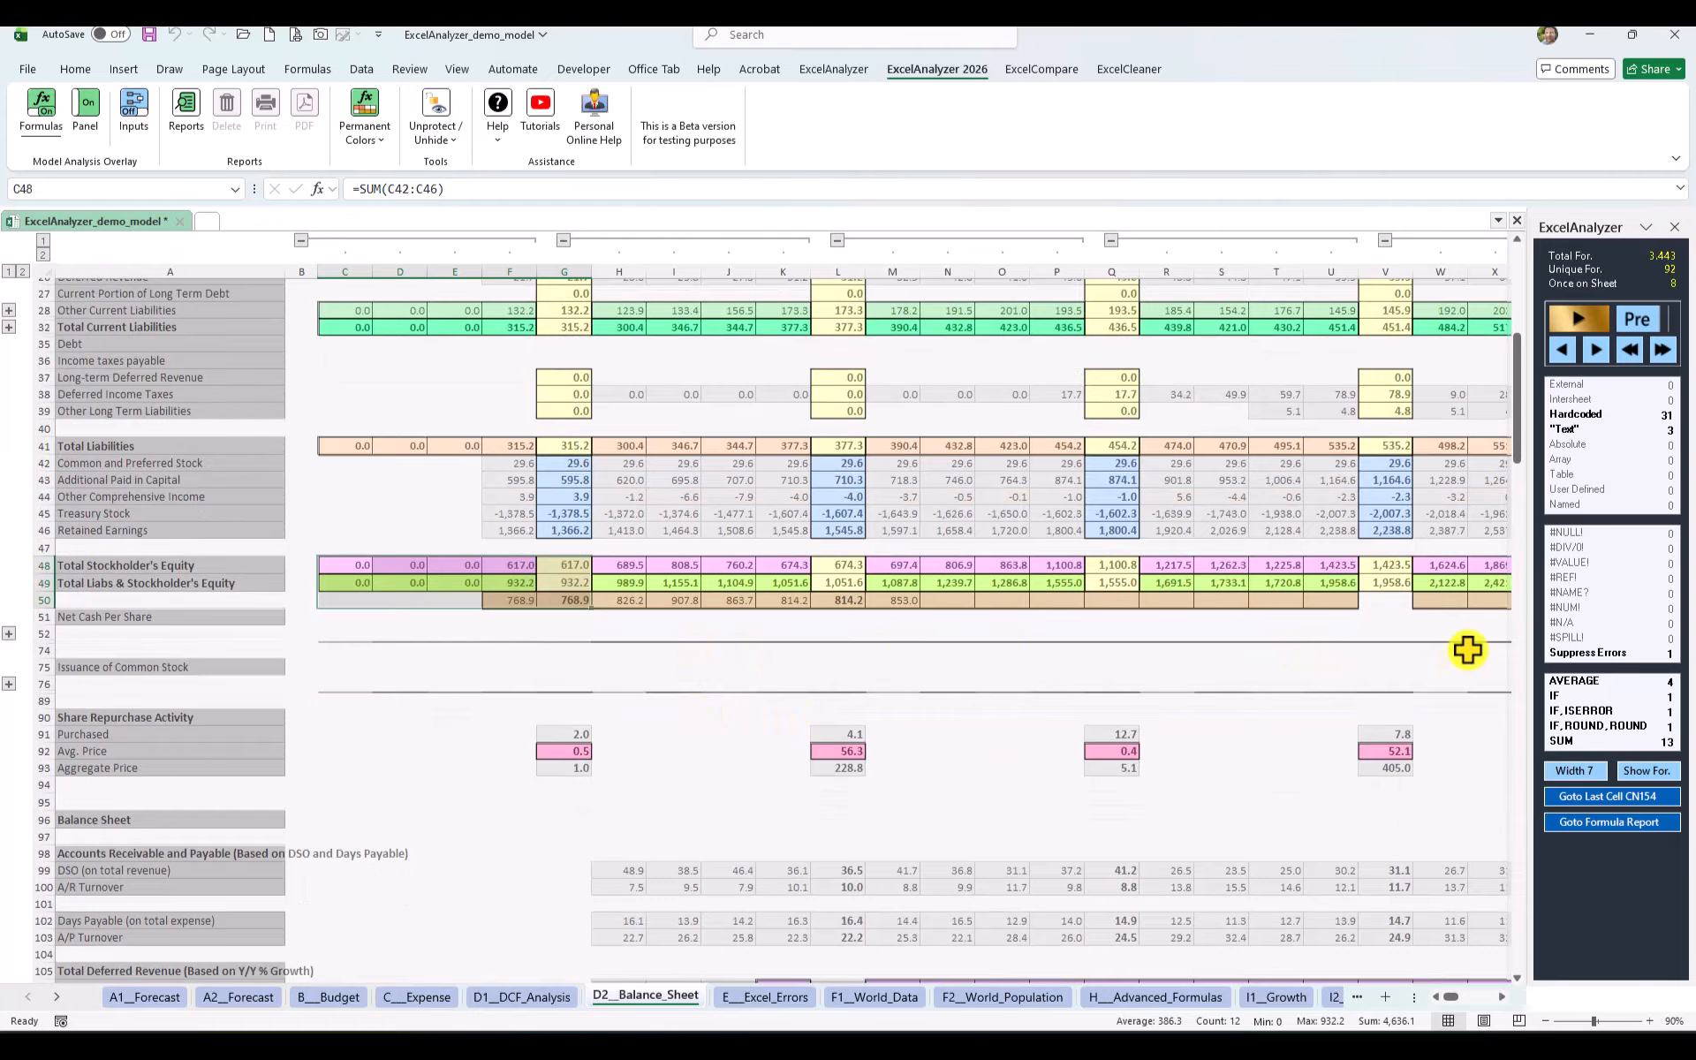
- View the balance sheet with columns narrowed to width 7 and with formulas displayed in the cells, resetting each view
{"action": "left_click", "coordinate": [1575, 768]}
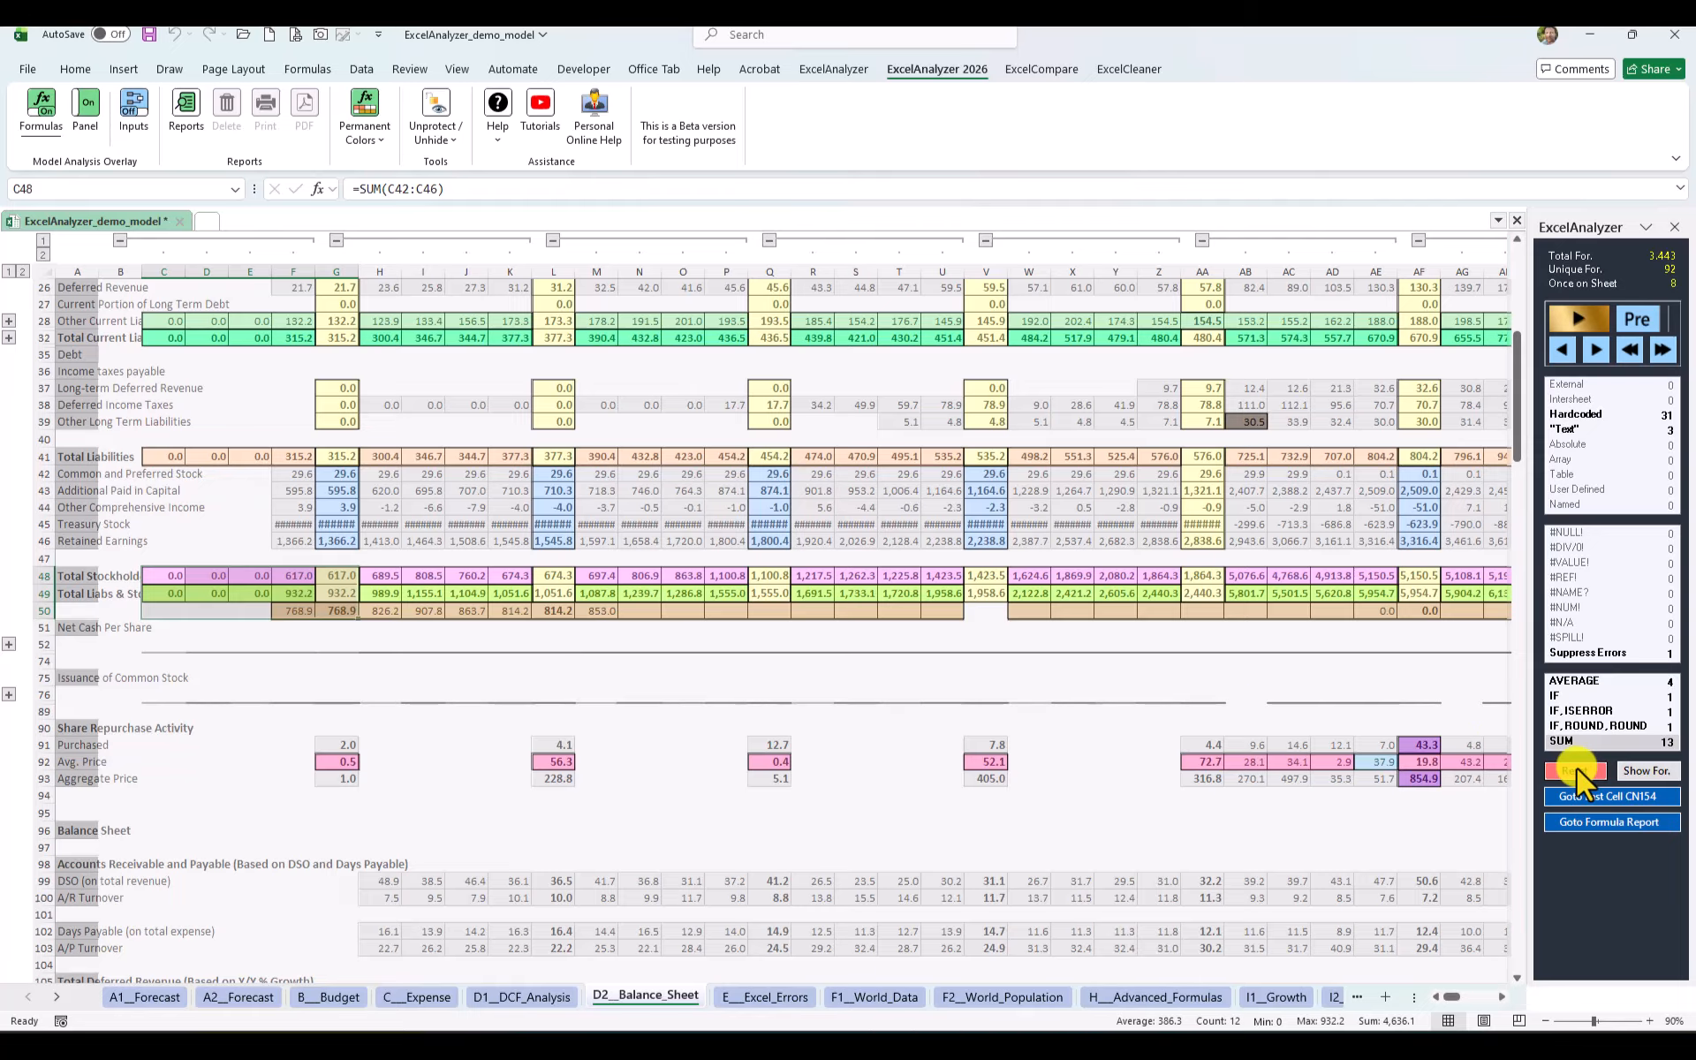
{"action": "left_click", "coordinate": [1569, 774]}
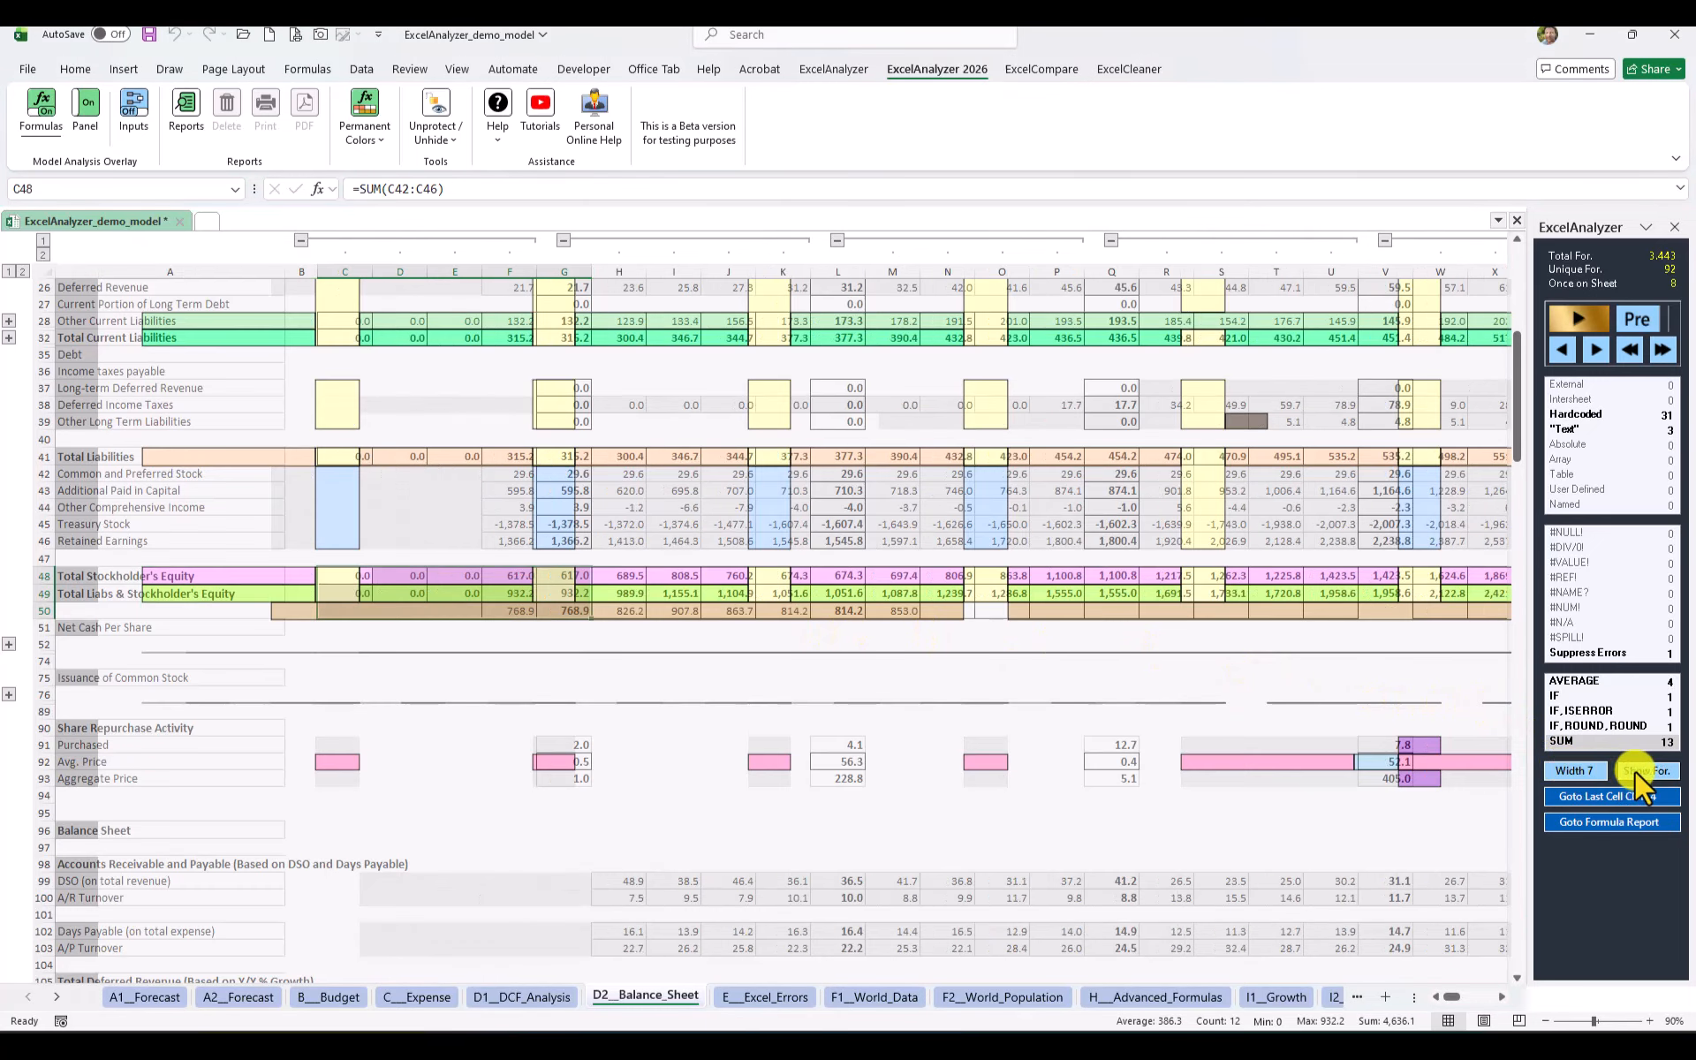
{"action": "left_click", "coordinate": [1662, 771]}
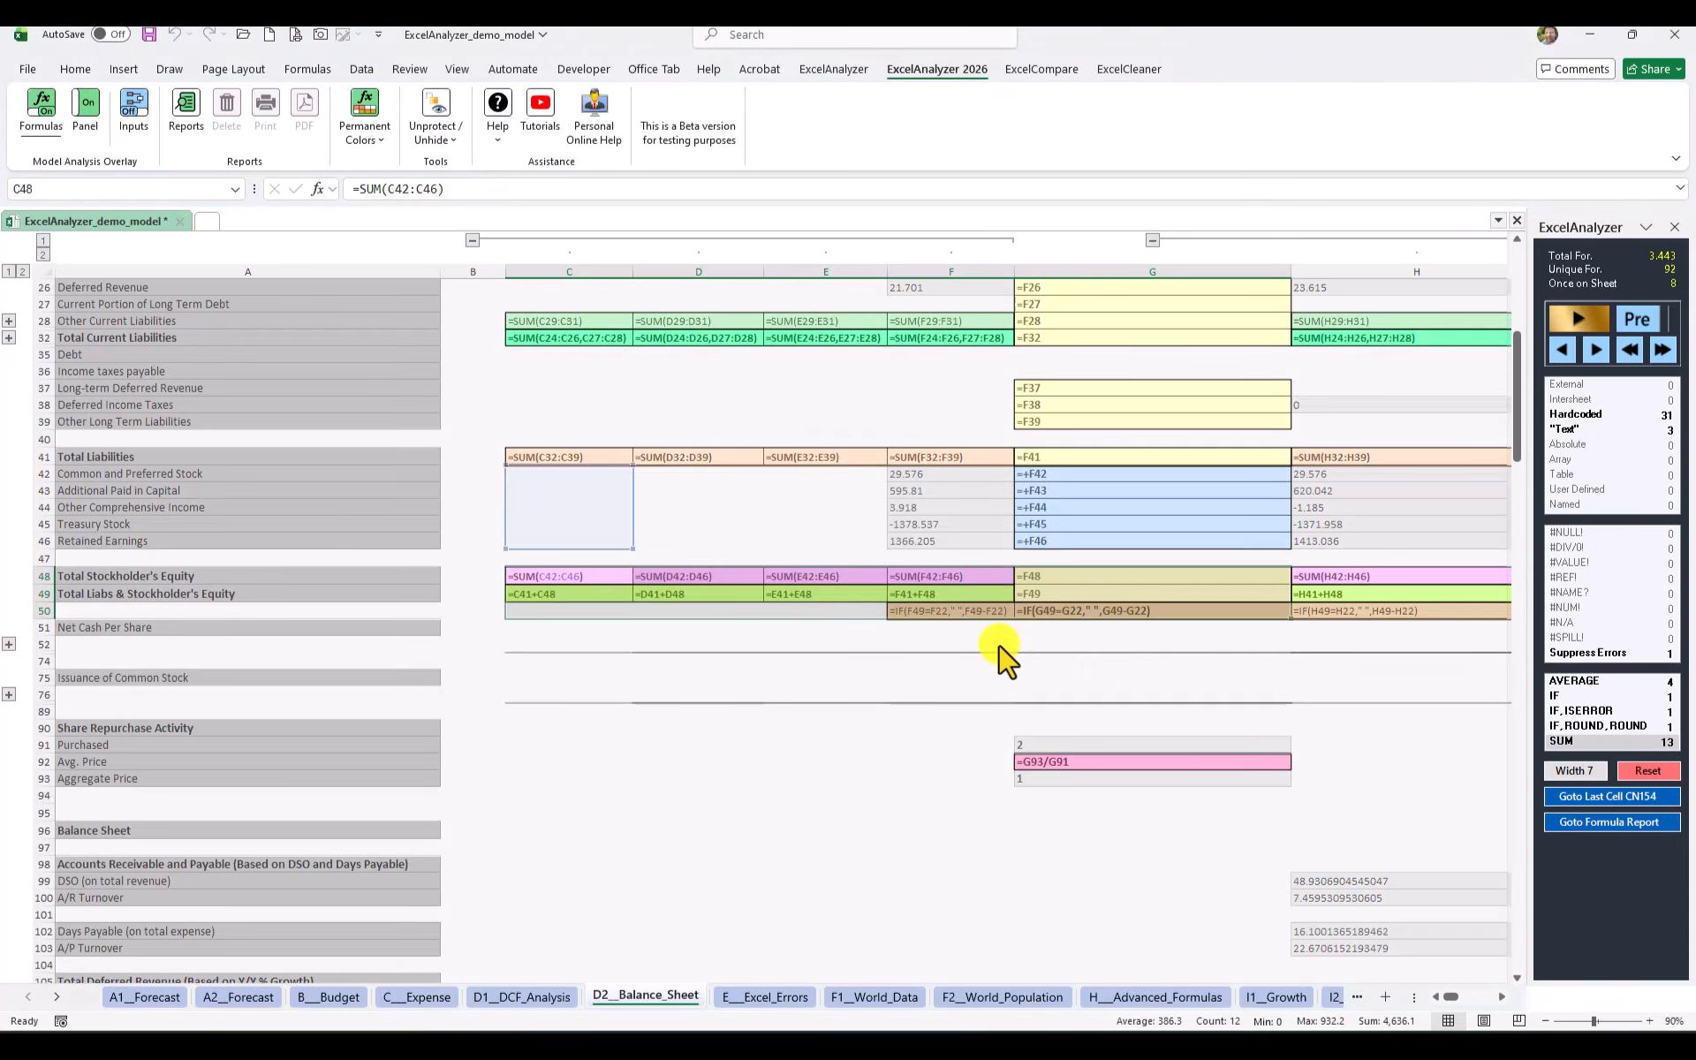
{"action": "scroll", "coordinate": [1098, 575], "scroll_direction": "up", "scroll_amount": 3}
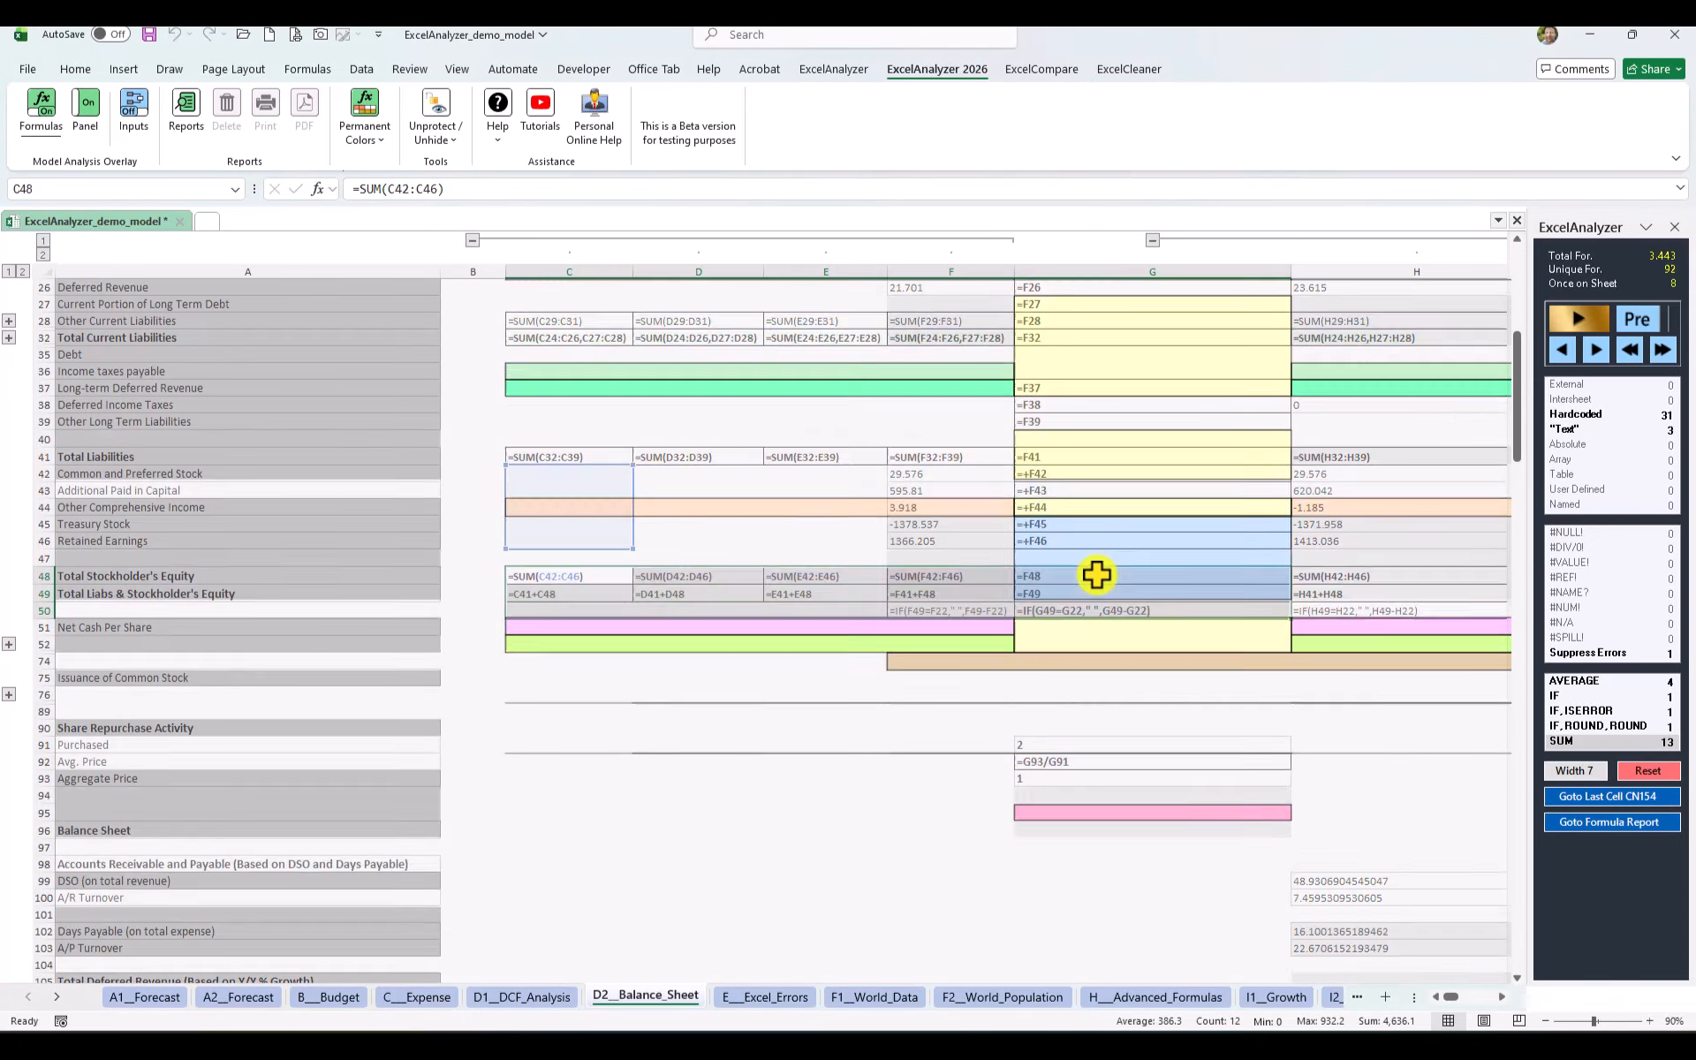
{"action": "left_click", "coordinate": [1641, 765]}
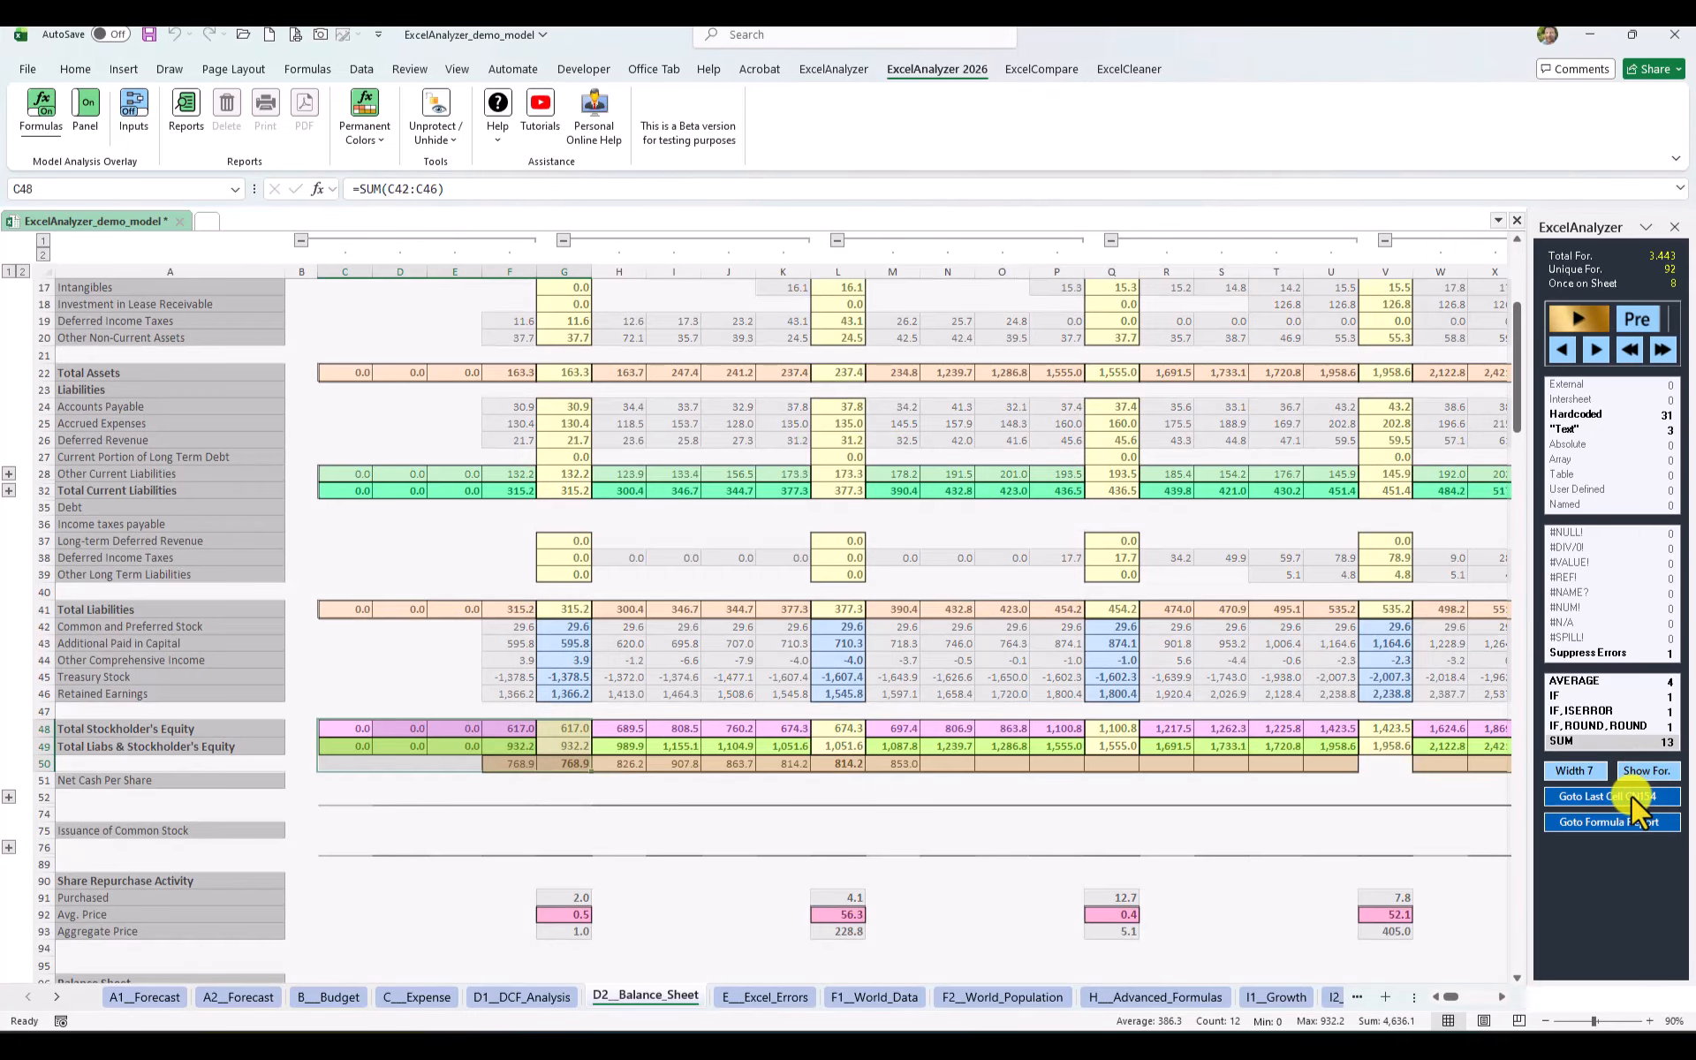
- Jump to the balance sheet's last cell, CN154
{"action": "left_click", "coordinate": [1630, 794]}
{"action": "left_click", "coordinate": [1630, 795]}
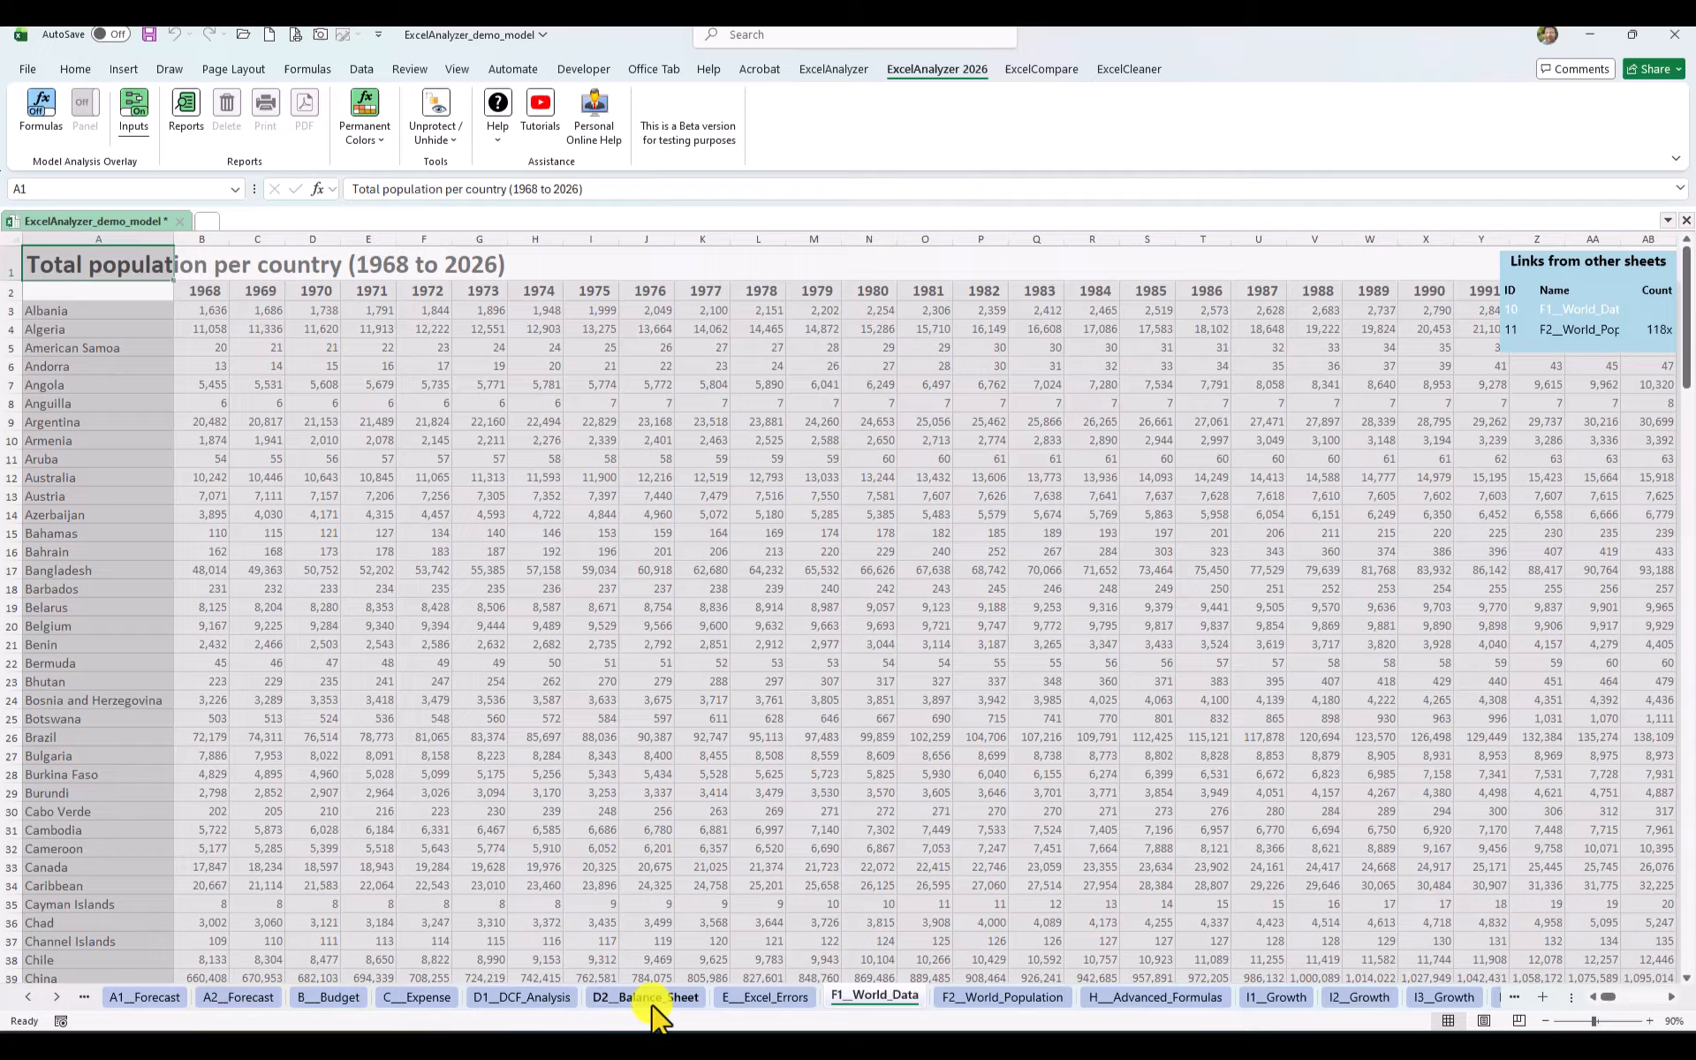
- Review the Inputs overlay on the D2__Balance_Sheet, D1__DCF_Analysis, C___Expense, A2__Forecast and A1__Forecast sheets
{"action": "left_click", "coordinate": [656, 998]}
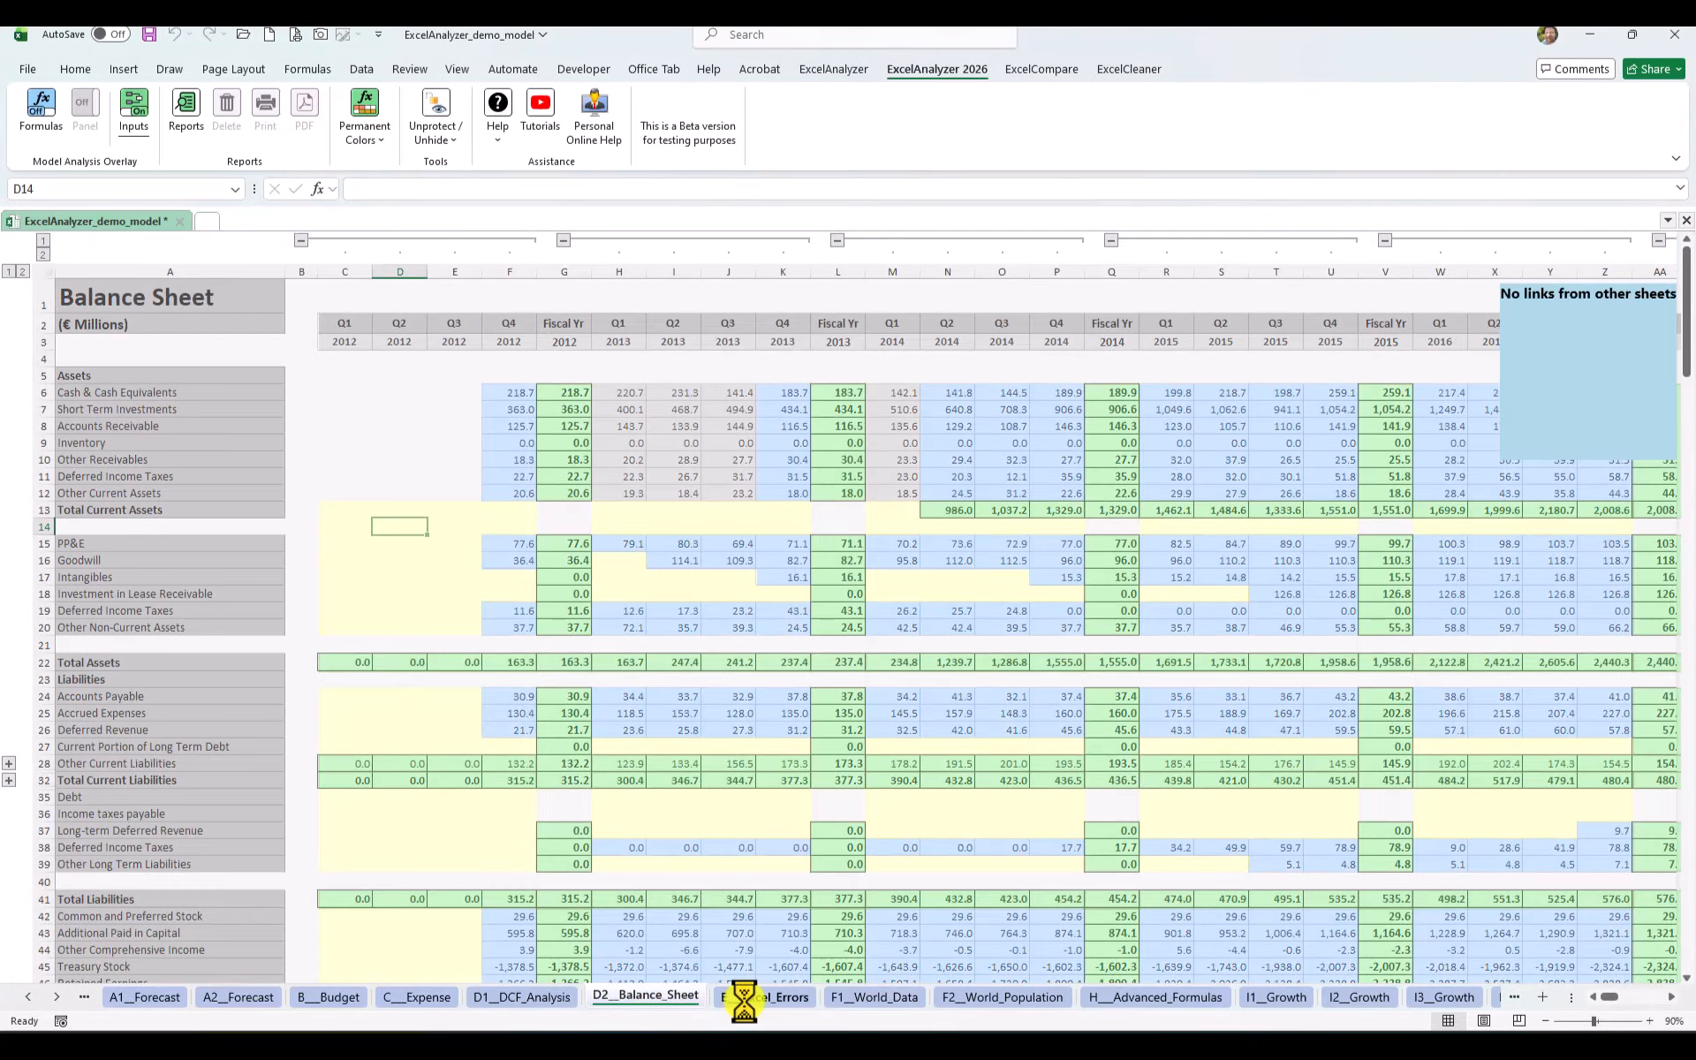
{"action": "left_click", "coordinate": [565, 1004]}
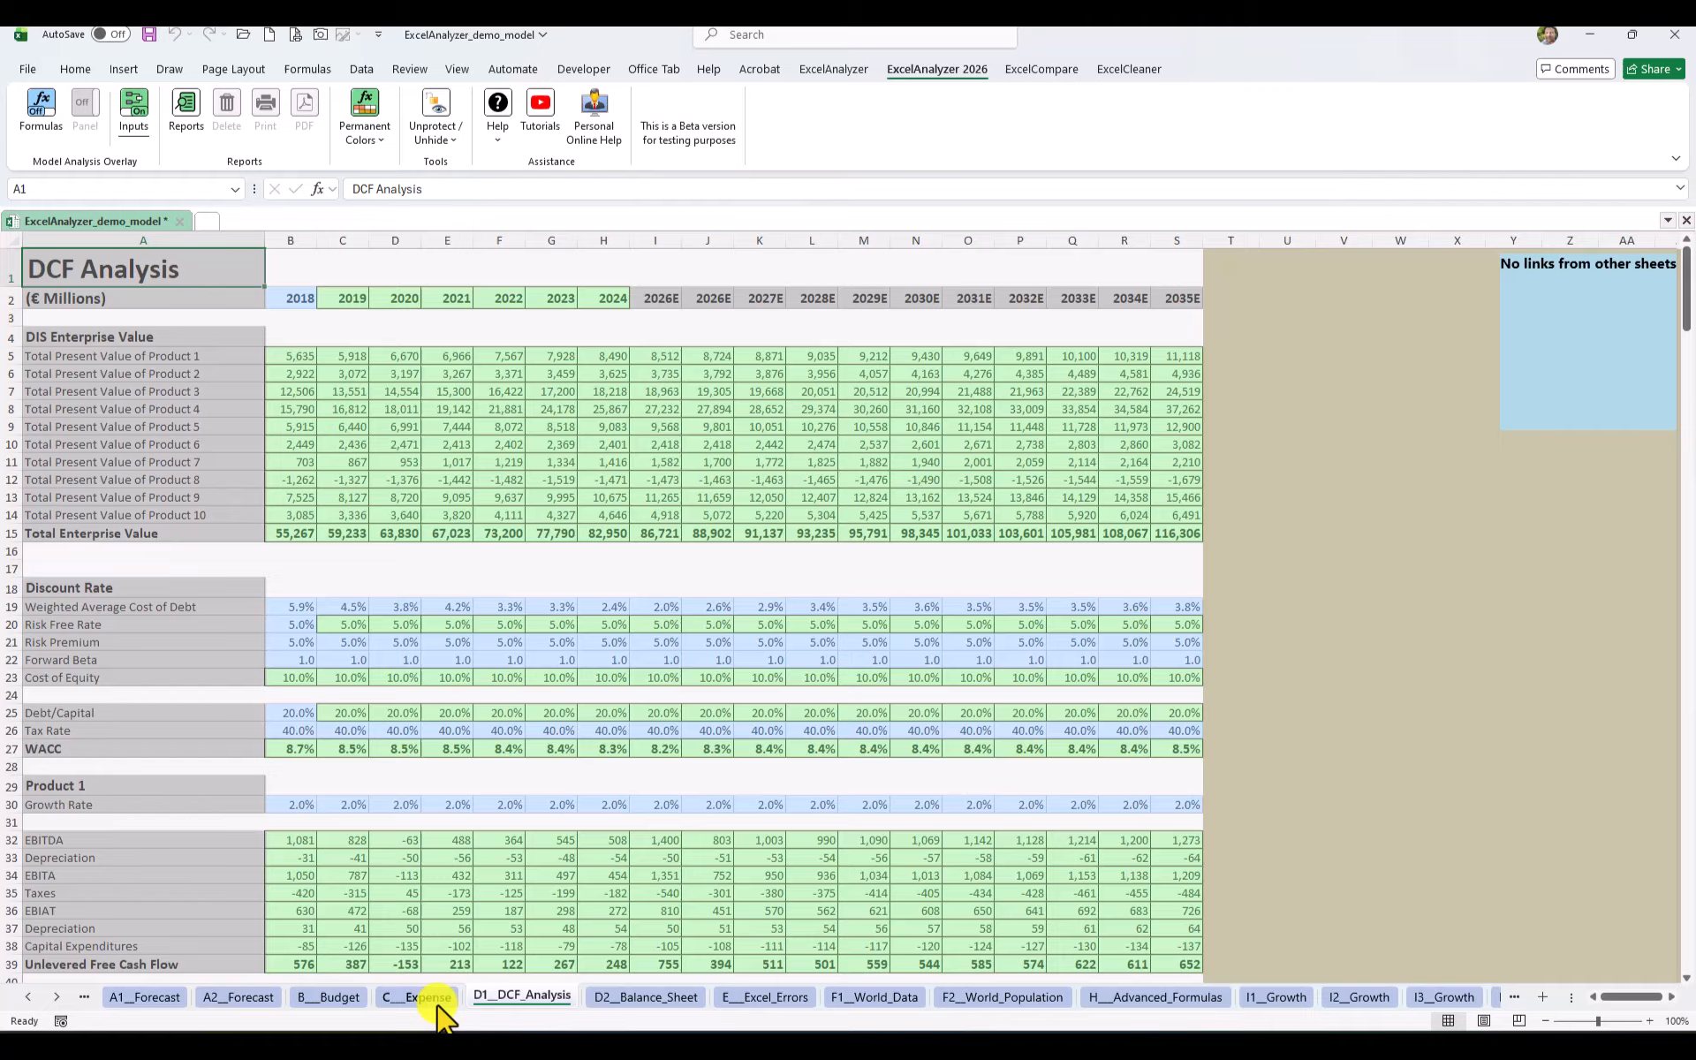
{"action": "left_click", "coordinate": [421, 999]}
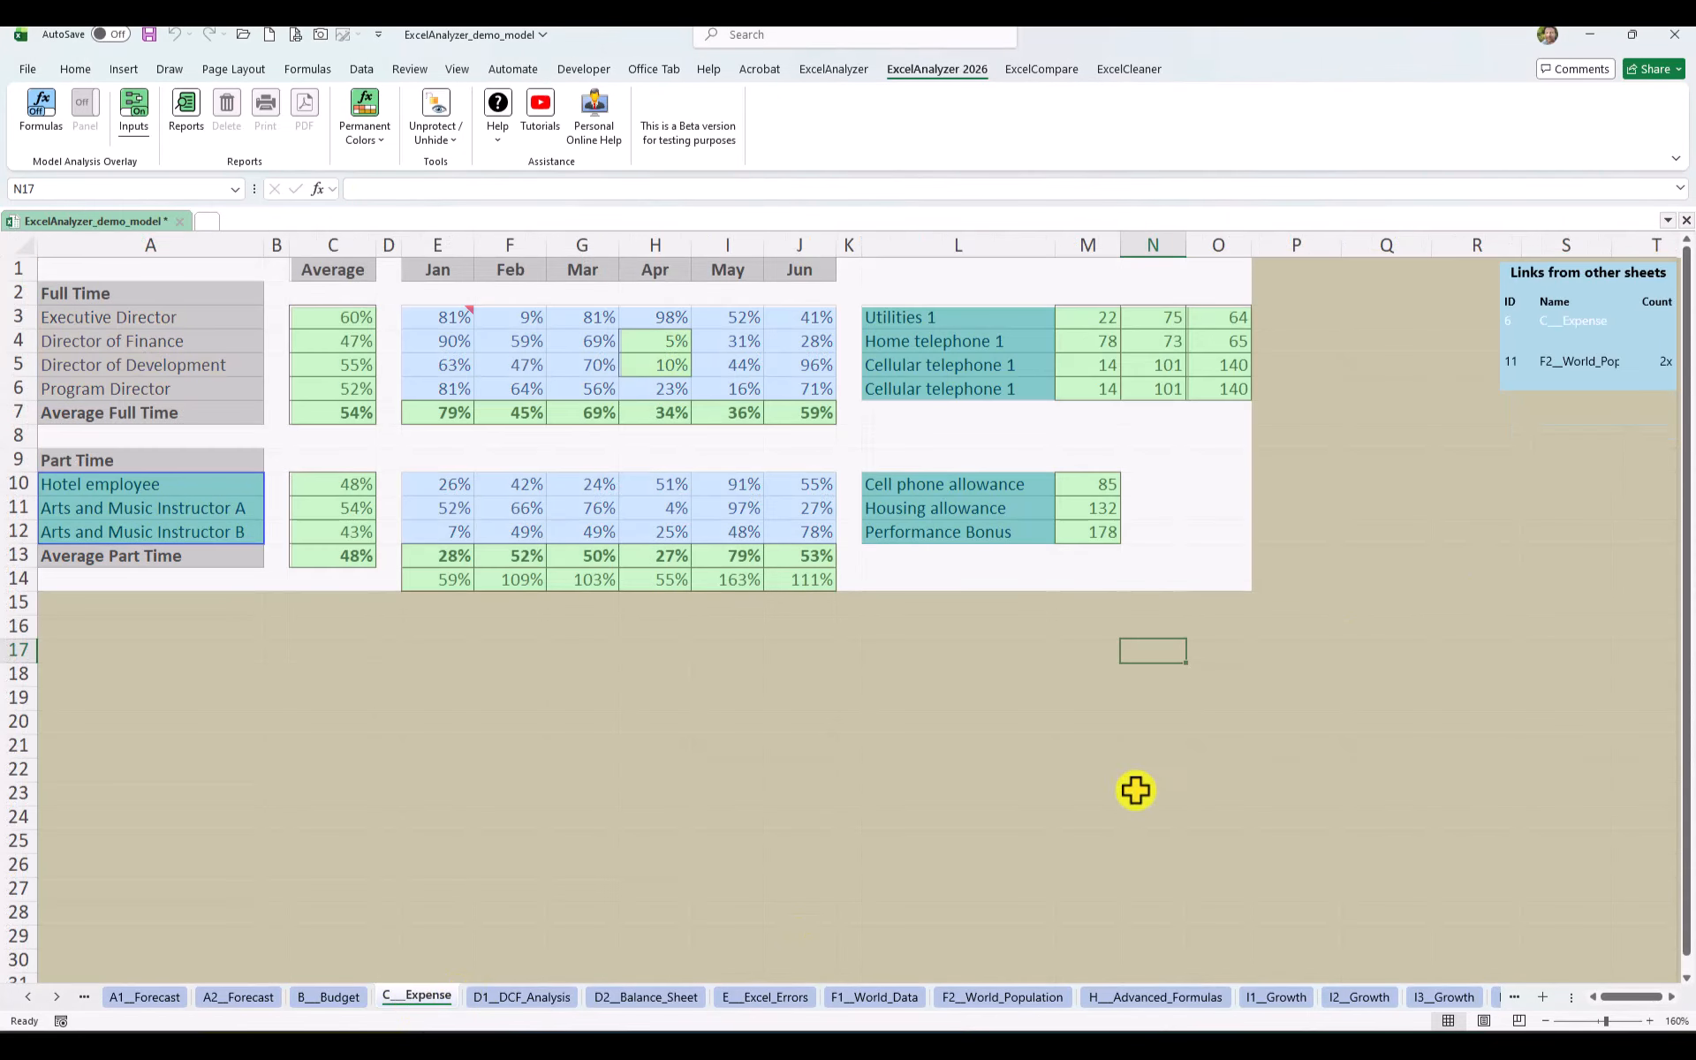
{"action": "left_click", "coordinate": [263, 1005]}
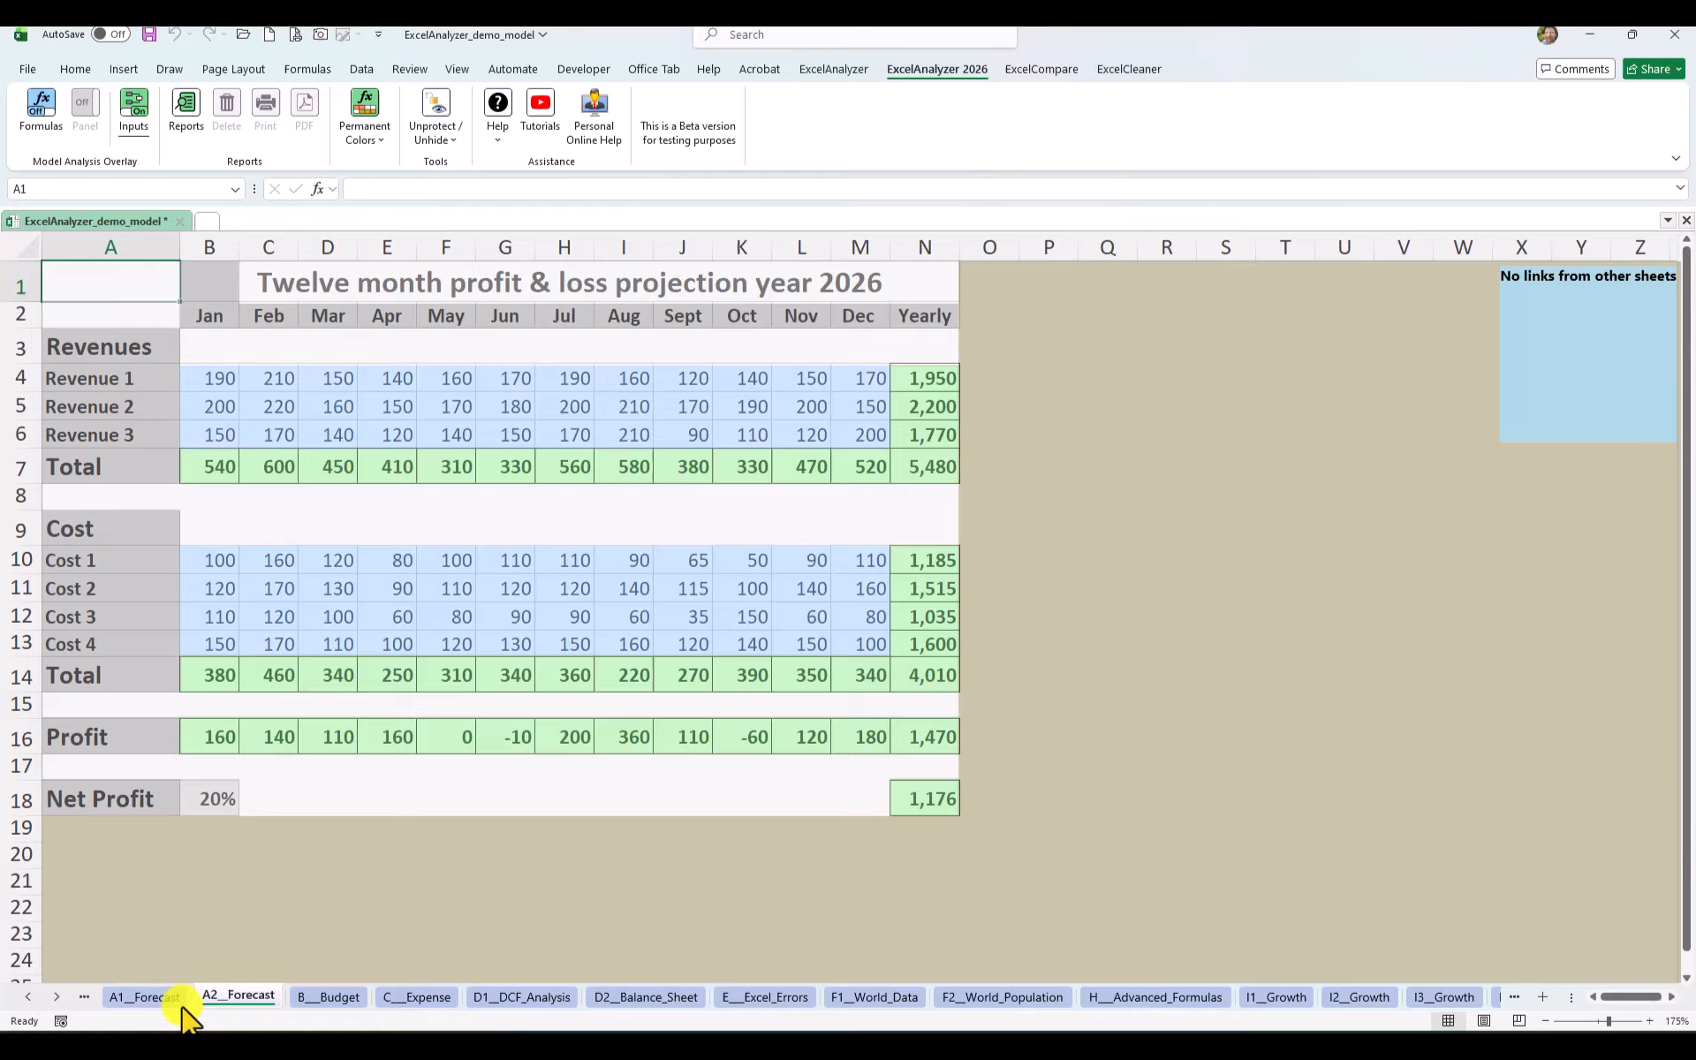
{"action": "left_click", "coordinate": [181, 1012]}
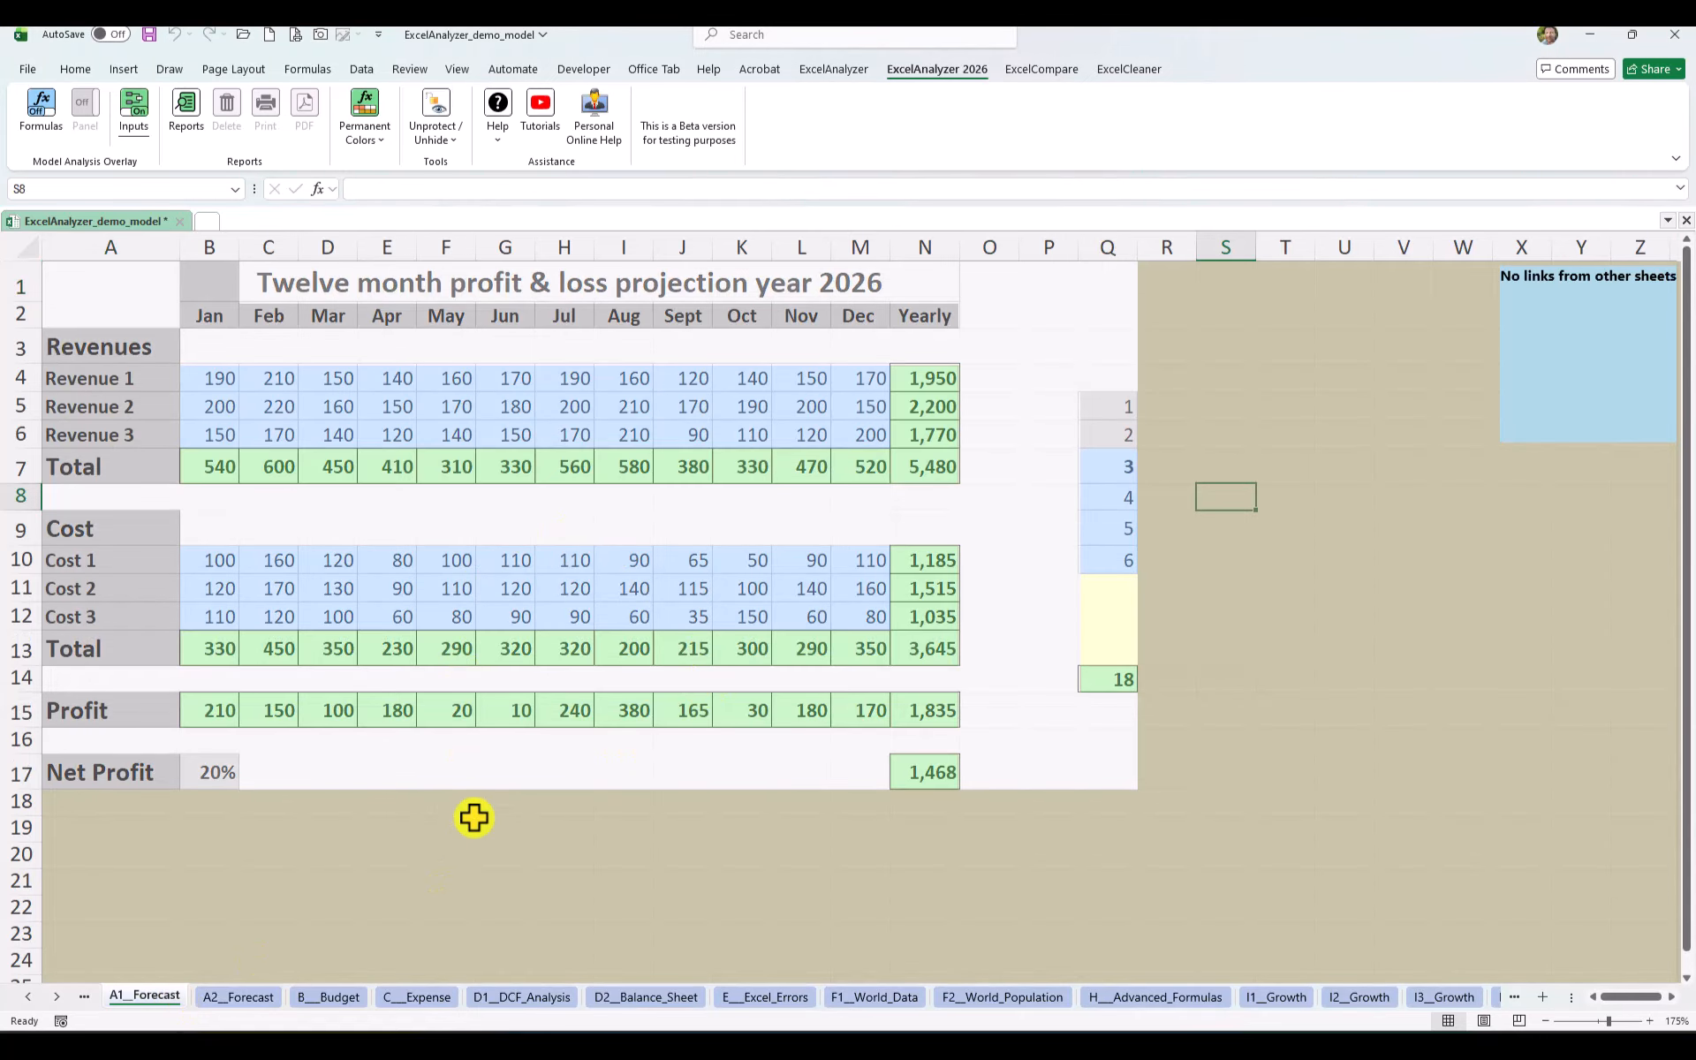
- Return to the C___Expense sheet and inspect its list of links from other sheets
{"action": "left_click", "coordinate": [427, 1000]}
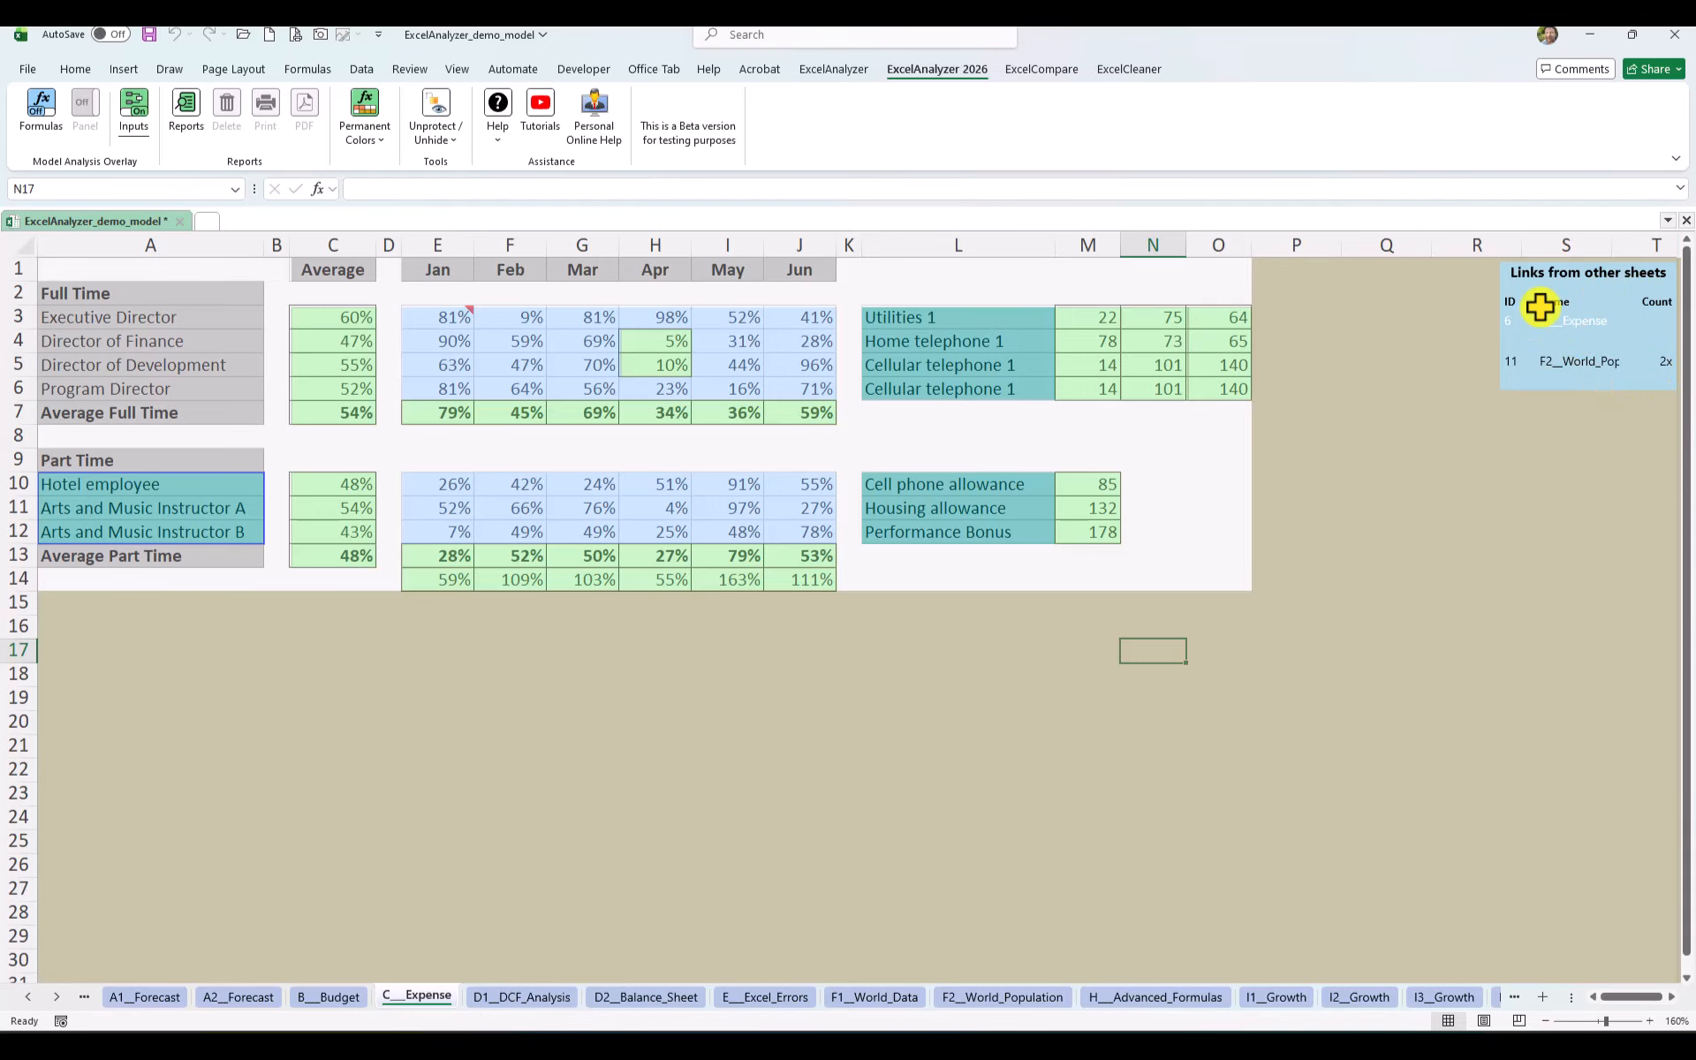
{"action": "left_click_drag", "start_coordinate": [1555, 277], "coordinate": [1580, 401]}
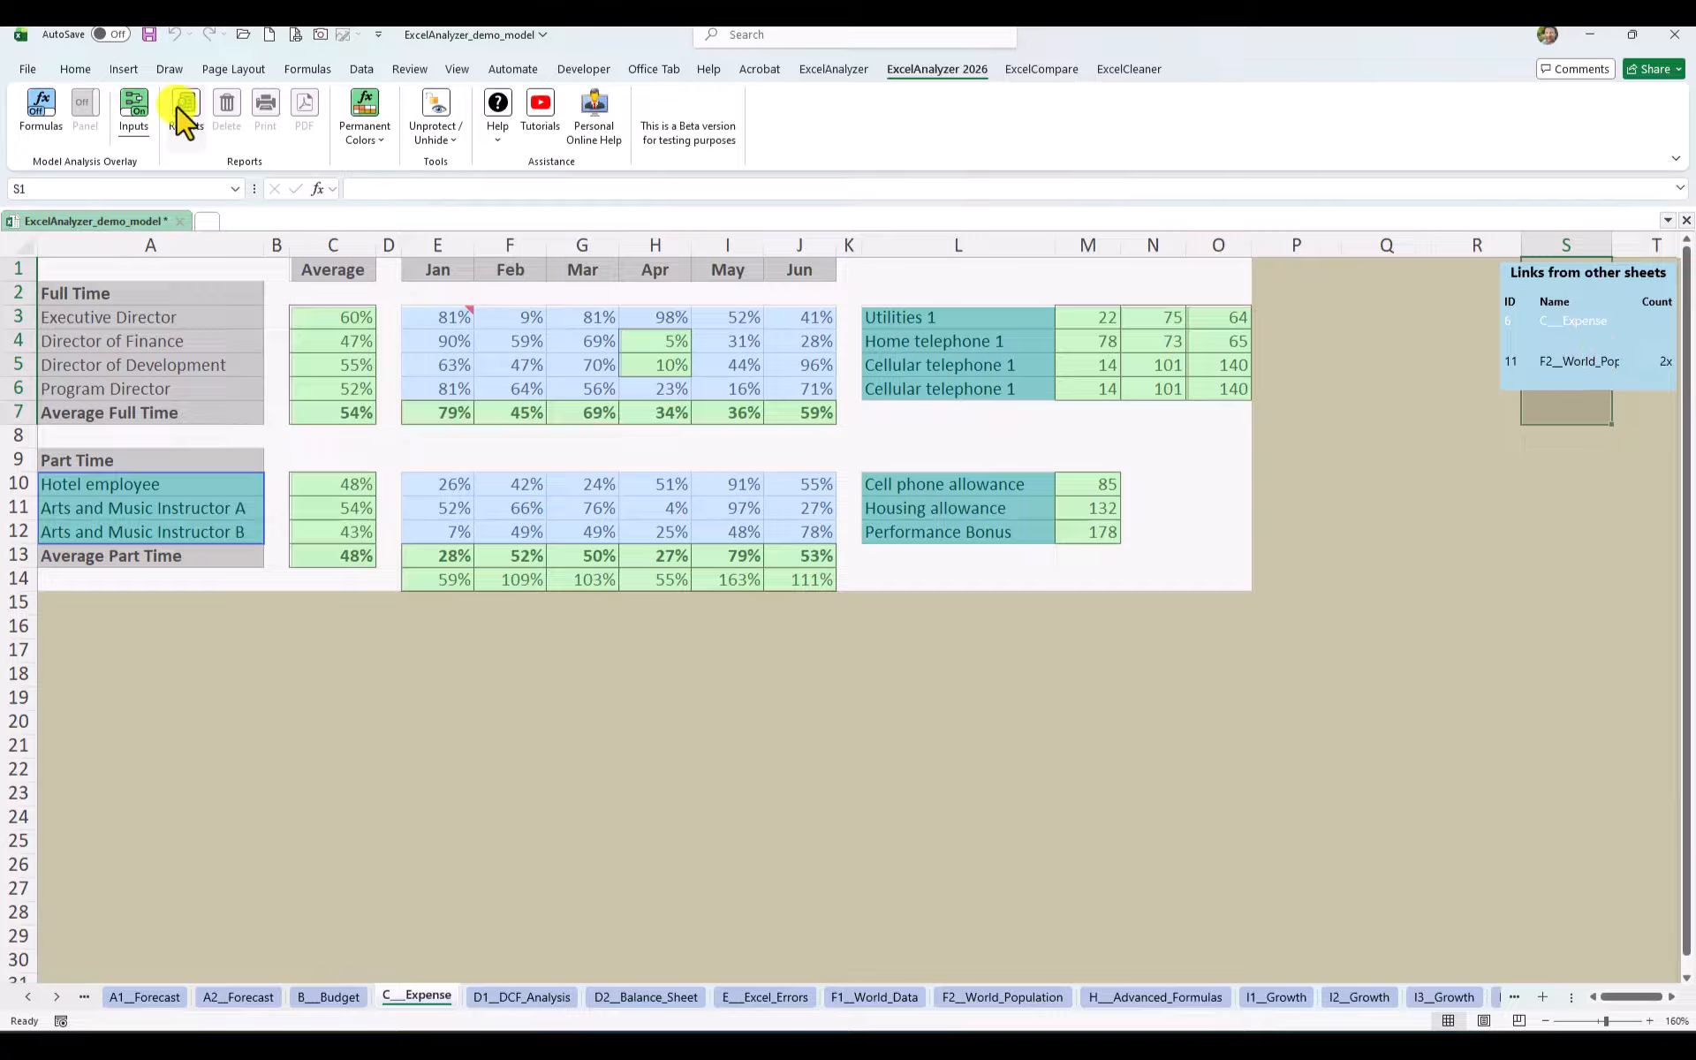
- Turn off the Inputs overlay, then generate the workbook reports and open the .Formulas. report sheet
{"action": "left_click", "coordinate": [134, 106]}
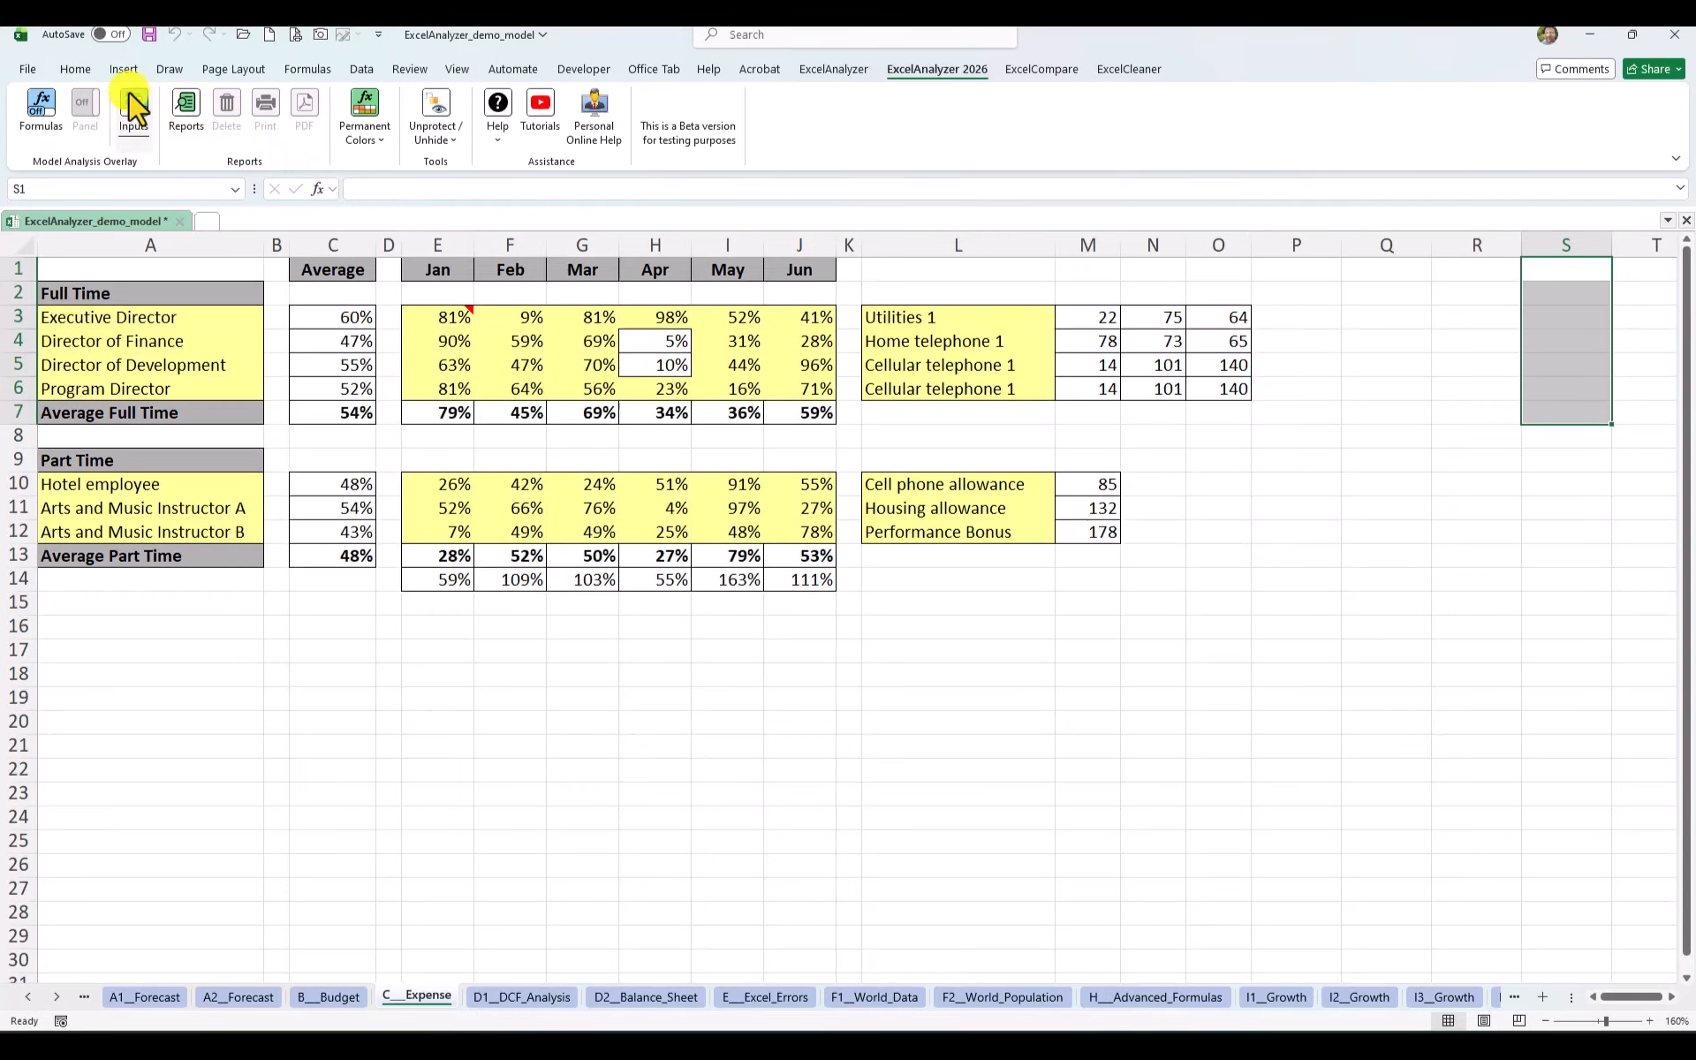
{"action": "left_click", "coordinate": [188, 106]}
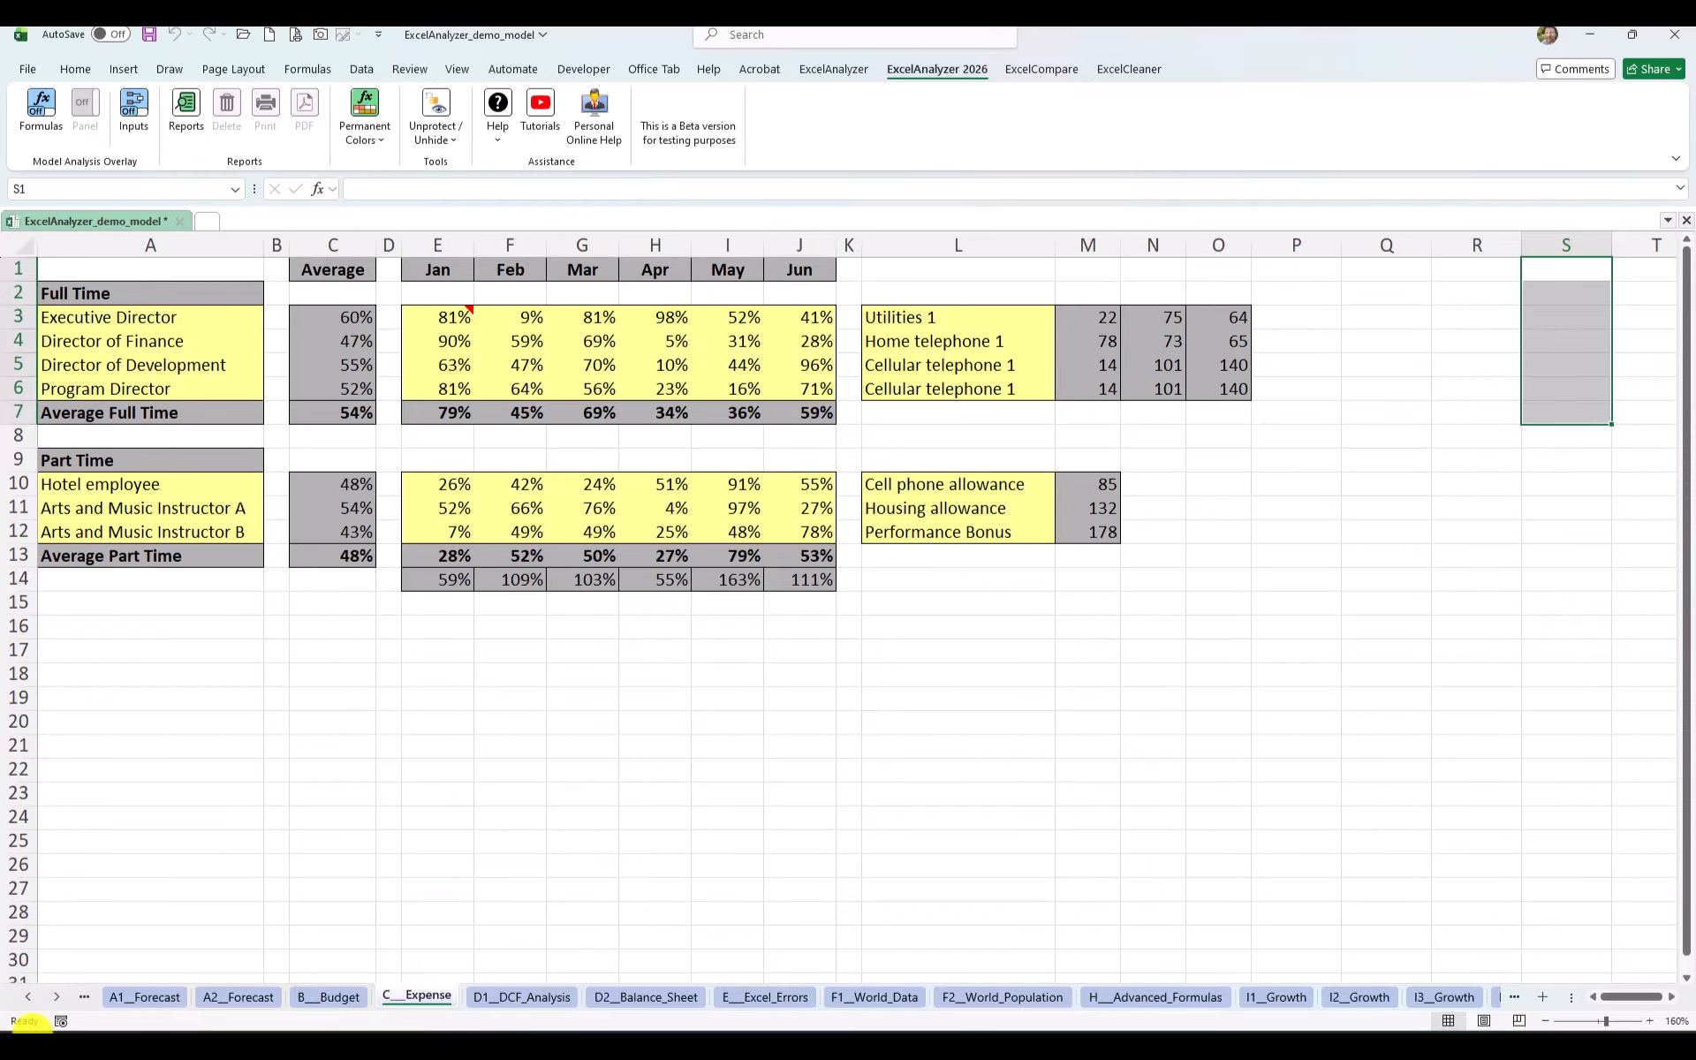
{"action": "left_click", "coordinate": [27, 998]}
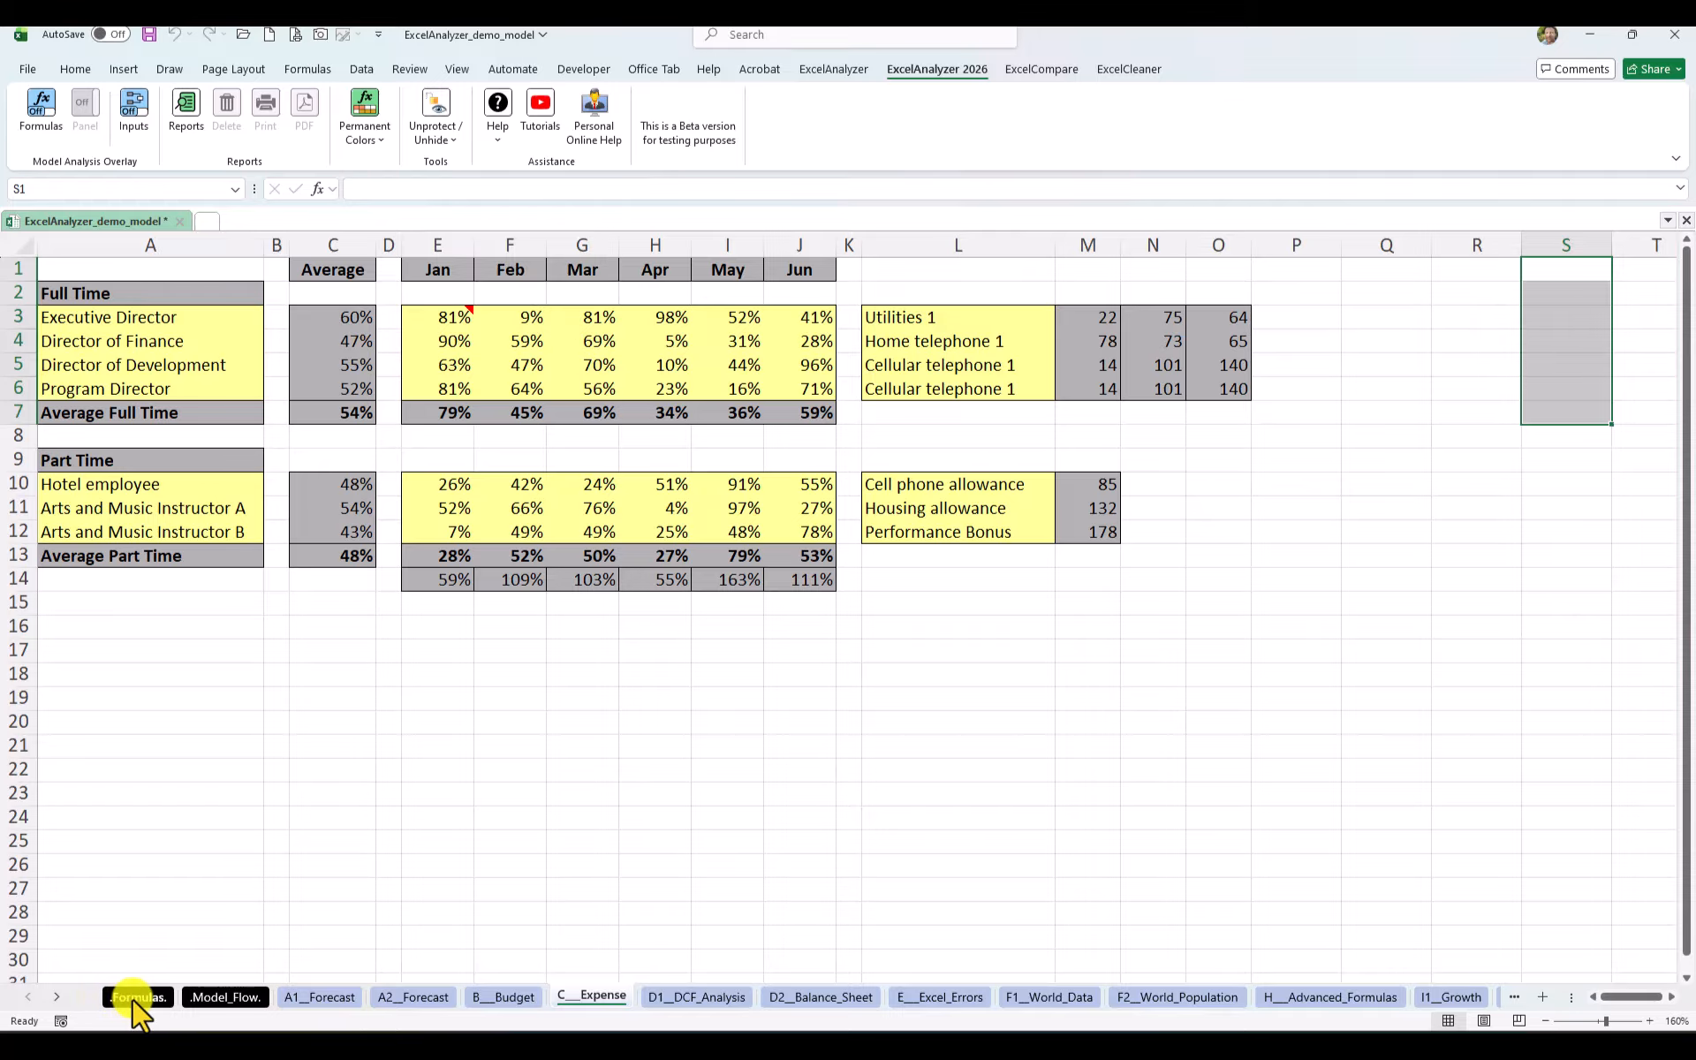
{"action": "left_click", "coordinate": [132, 998]}
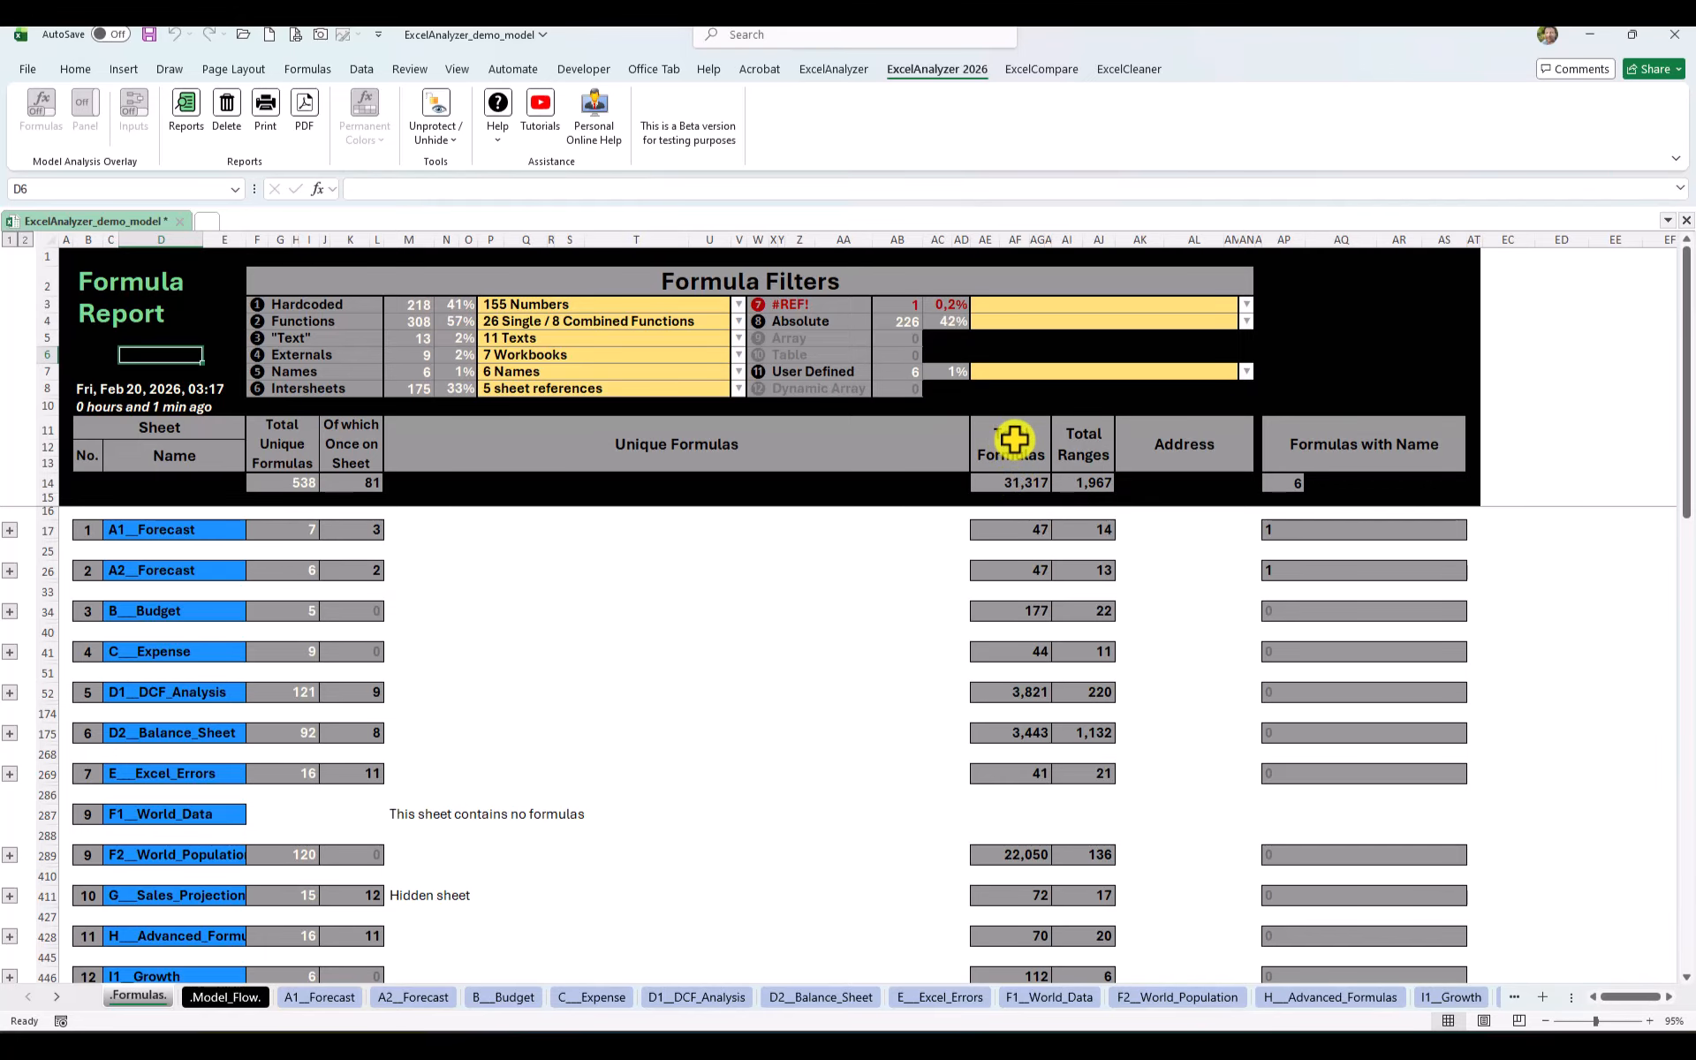
- Check the Formula Report's overall totals for formulas, unique formulas and formulas occurring once on a sheet
{"action": "left_click_drag", "start_coordinate": [1012, 446], "coordinate": [1009, 487]}
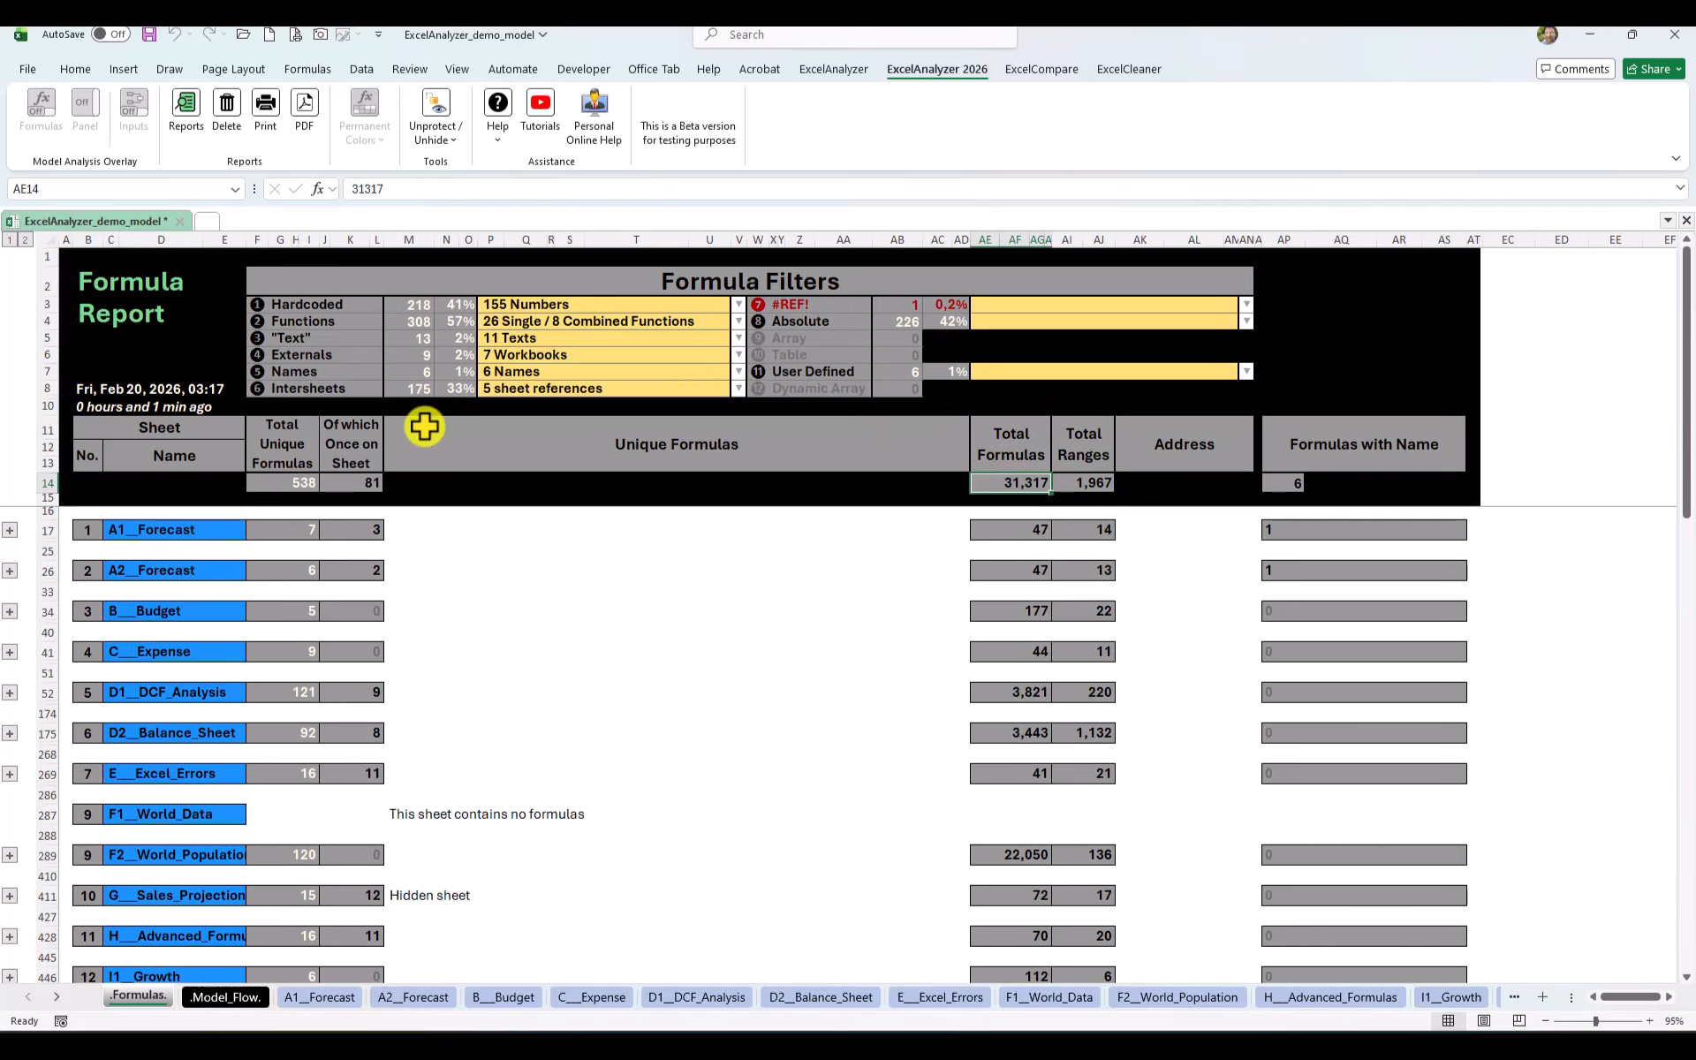
{"action": "left_click", "coordinate": [280, 484]}
{"action": "left_click", "coordinate": [358, 484]}
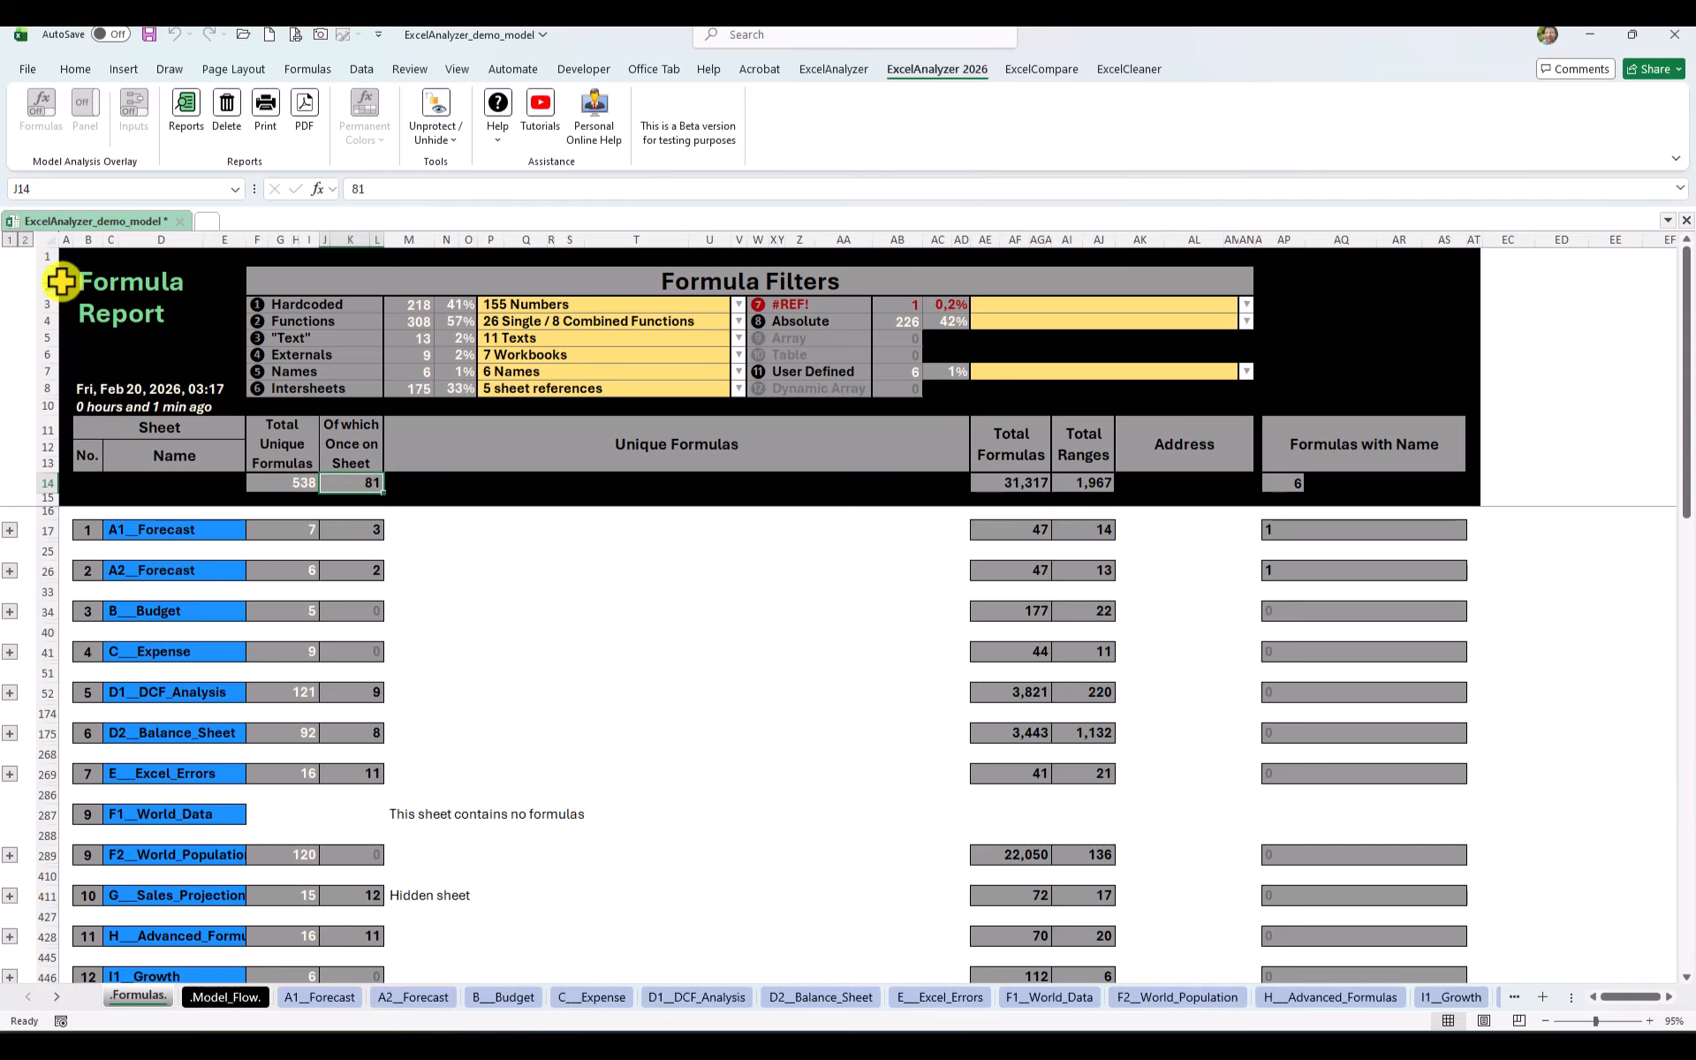
- Expand all sheet groups in the Formula Report and review the C___Expense unique formulas and the forecast sheets' formula addresses
{"action": "left_click", "coordinate": [25, 240]}
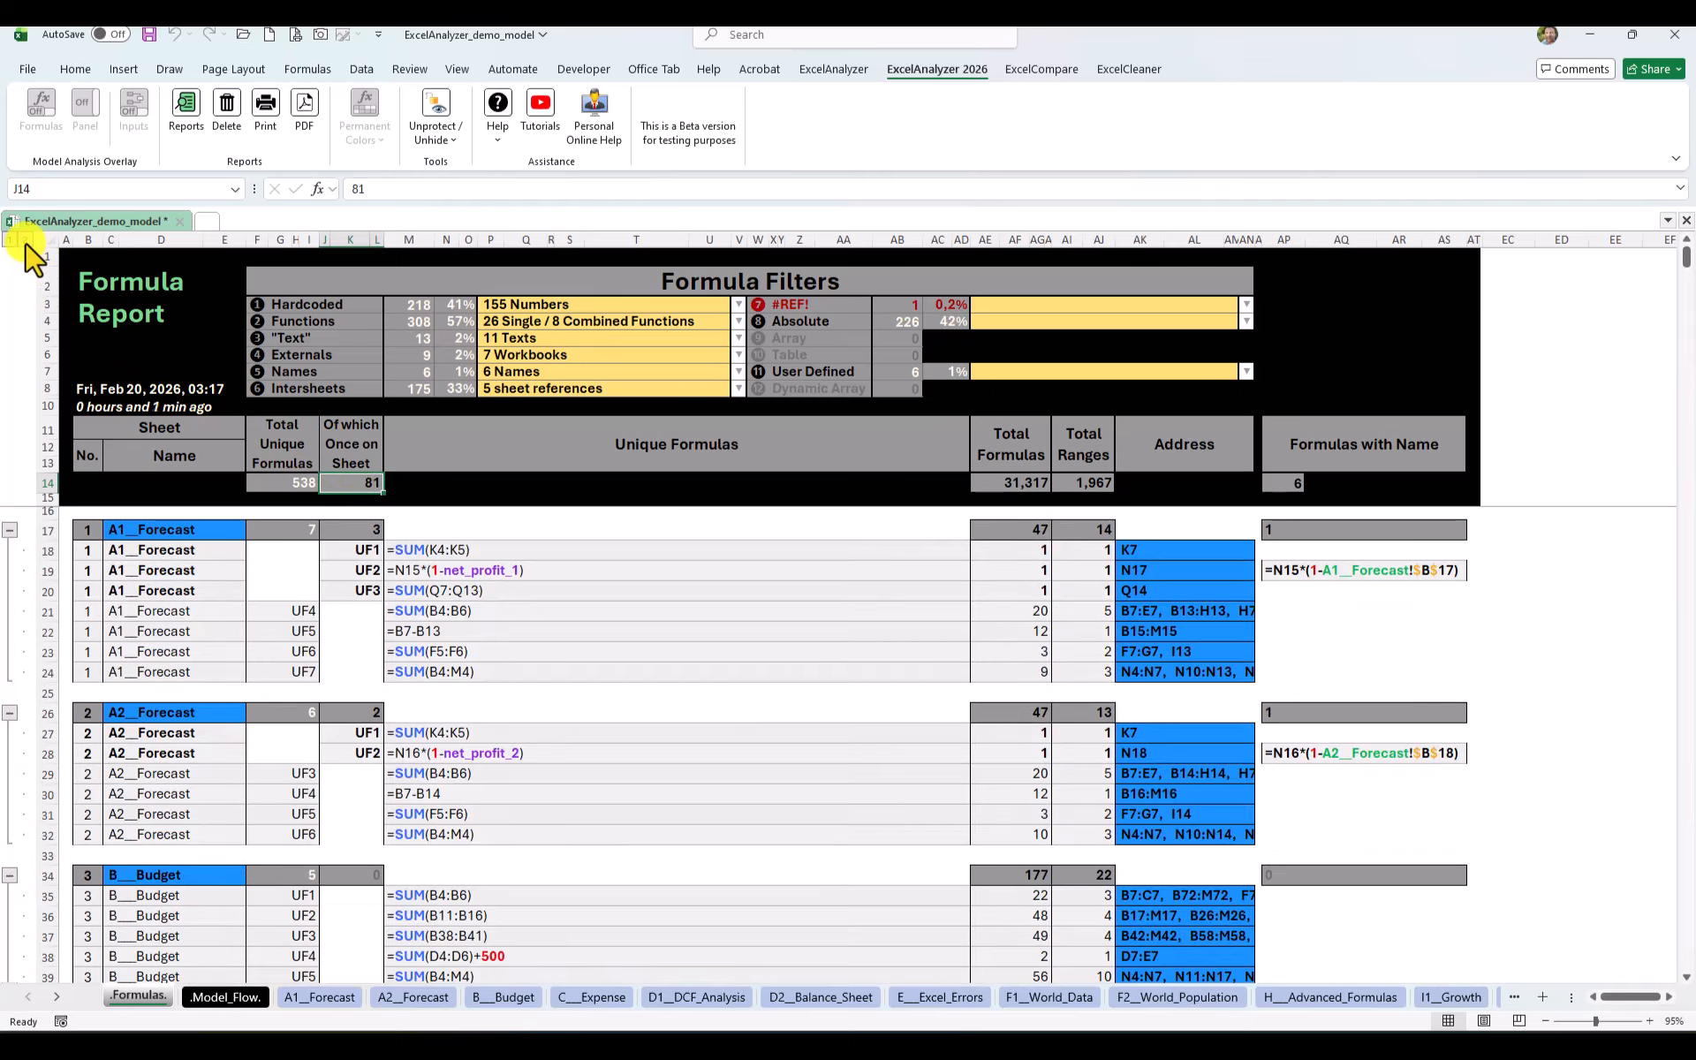
{"action": "scroll", "coordinate": [525, 640], "scroll_direction": "down", "scroll_amount": 6}
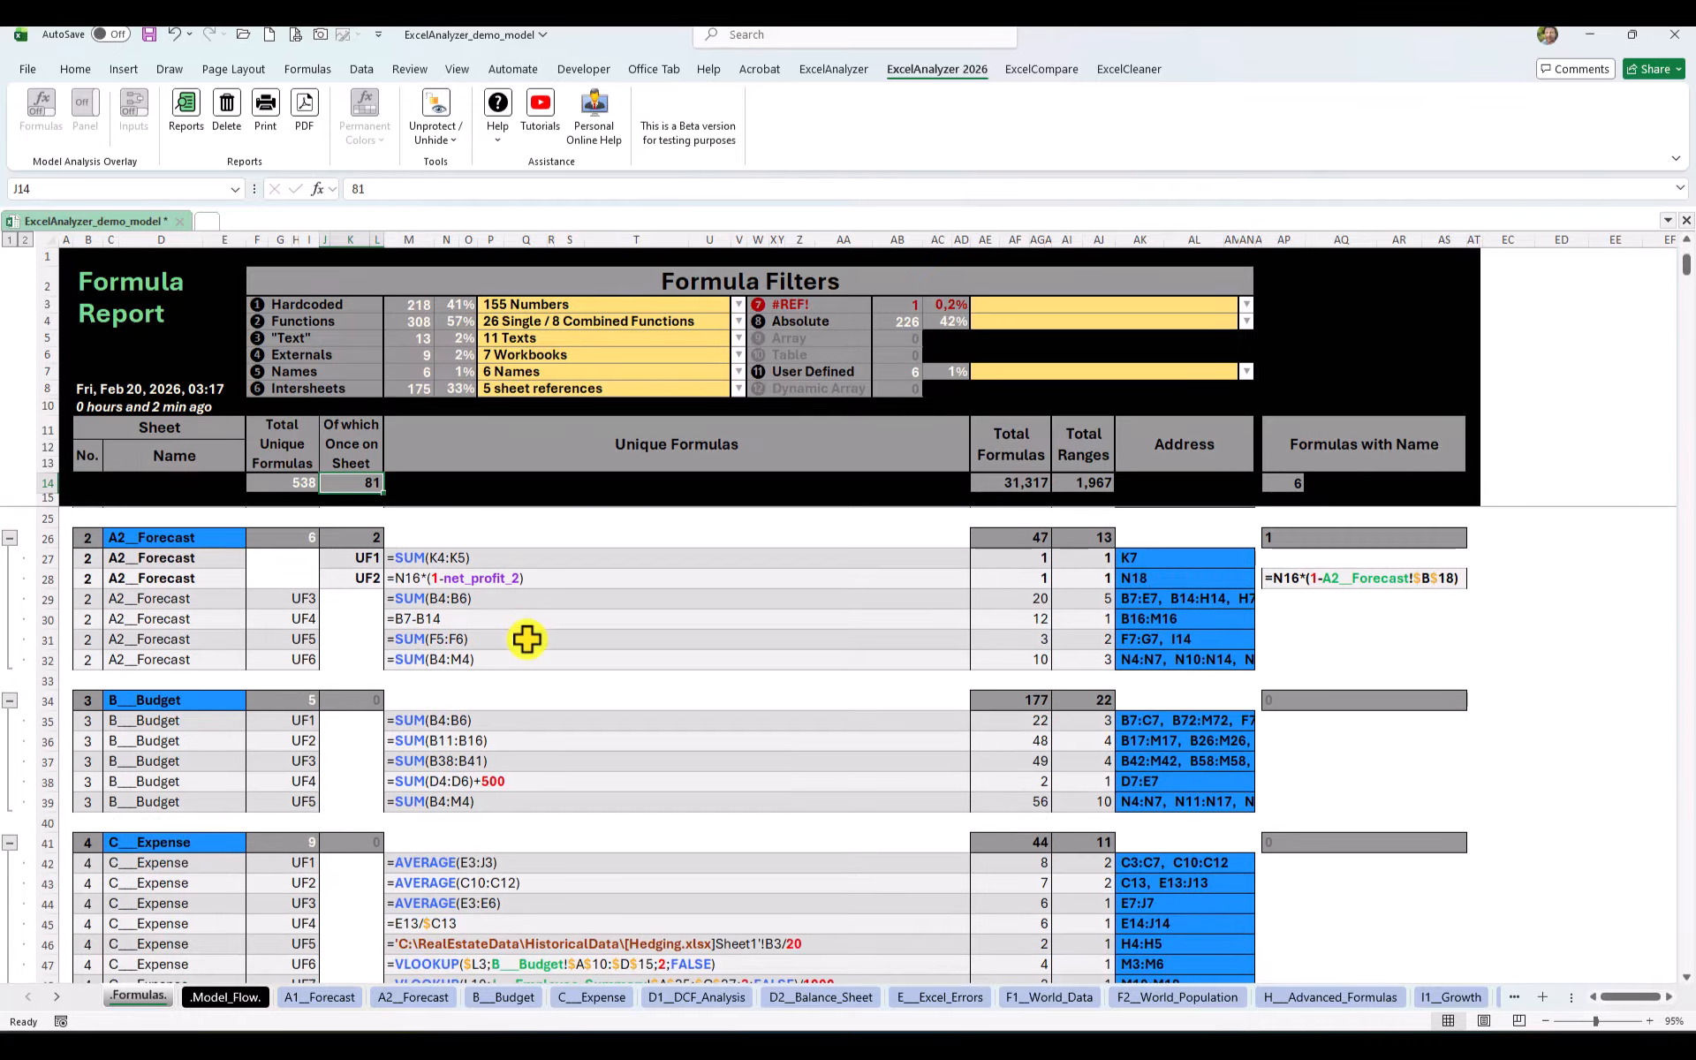
{"action": "left_click_drag", "start_coordinate": [513, 687], "coordinate": [507, 852]}
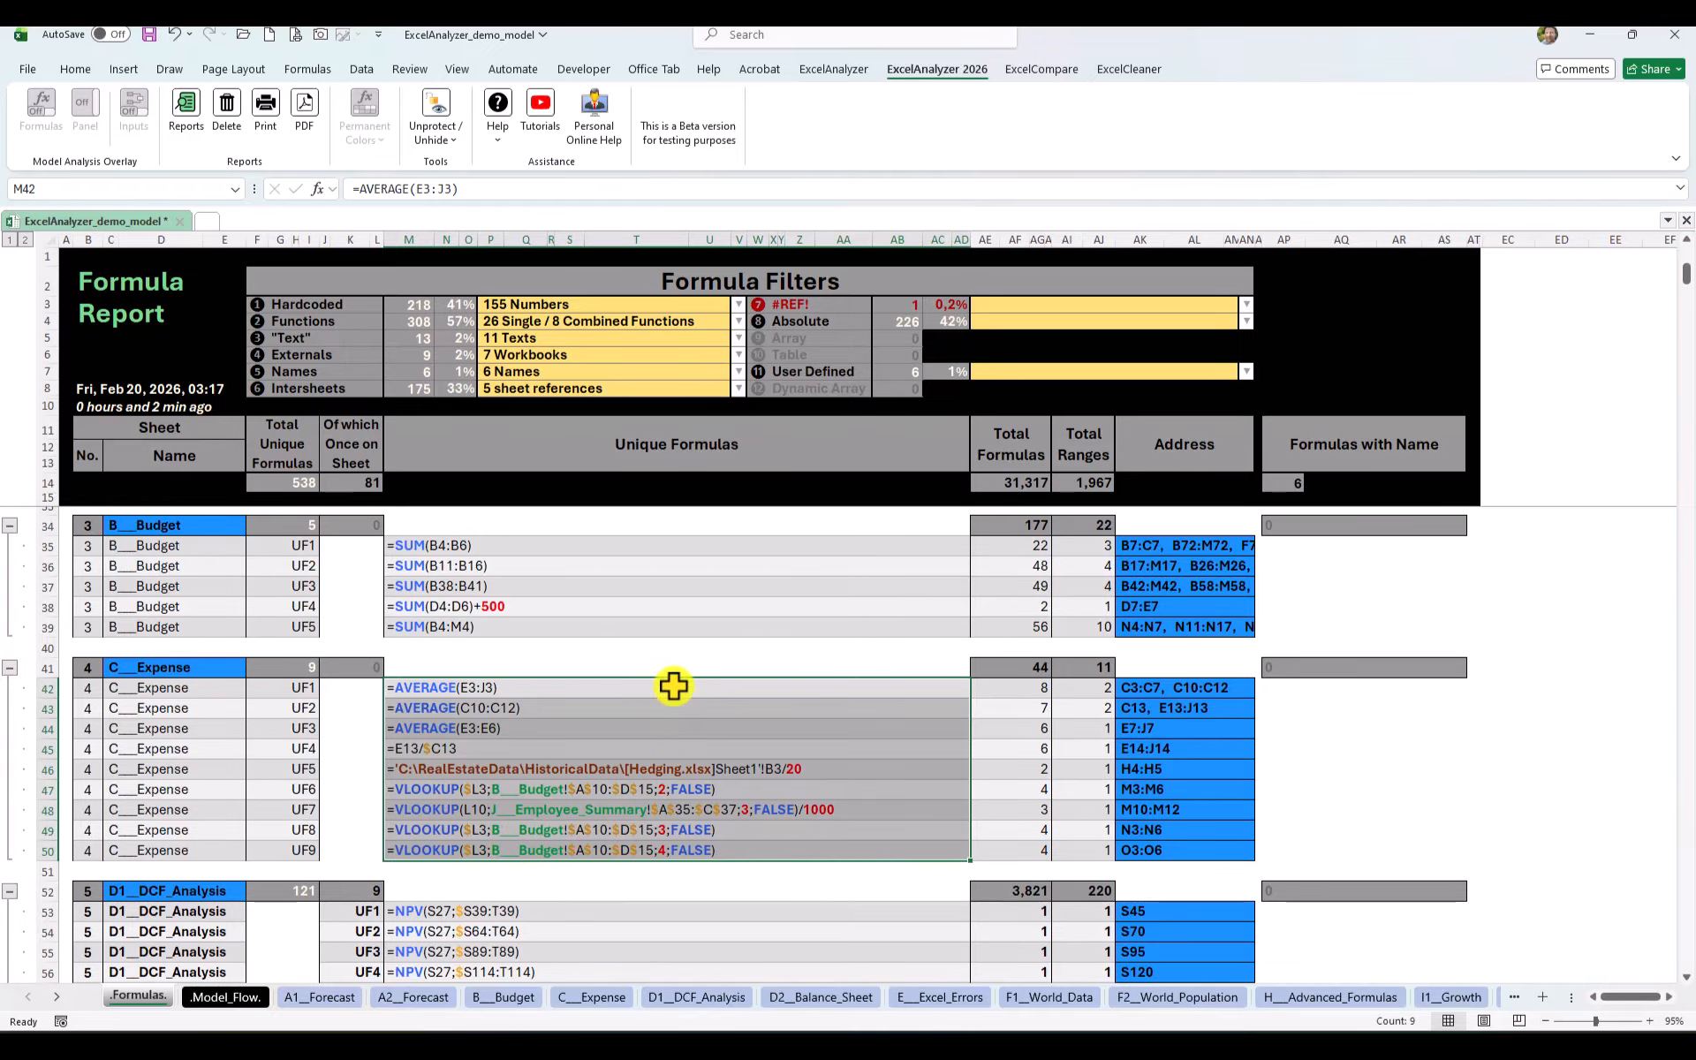
{"action": "scroll", "coordinate": [673, 686], "scroll_direction": "up", "scroll_amount": 6}
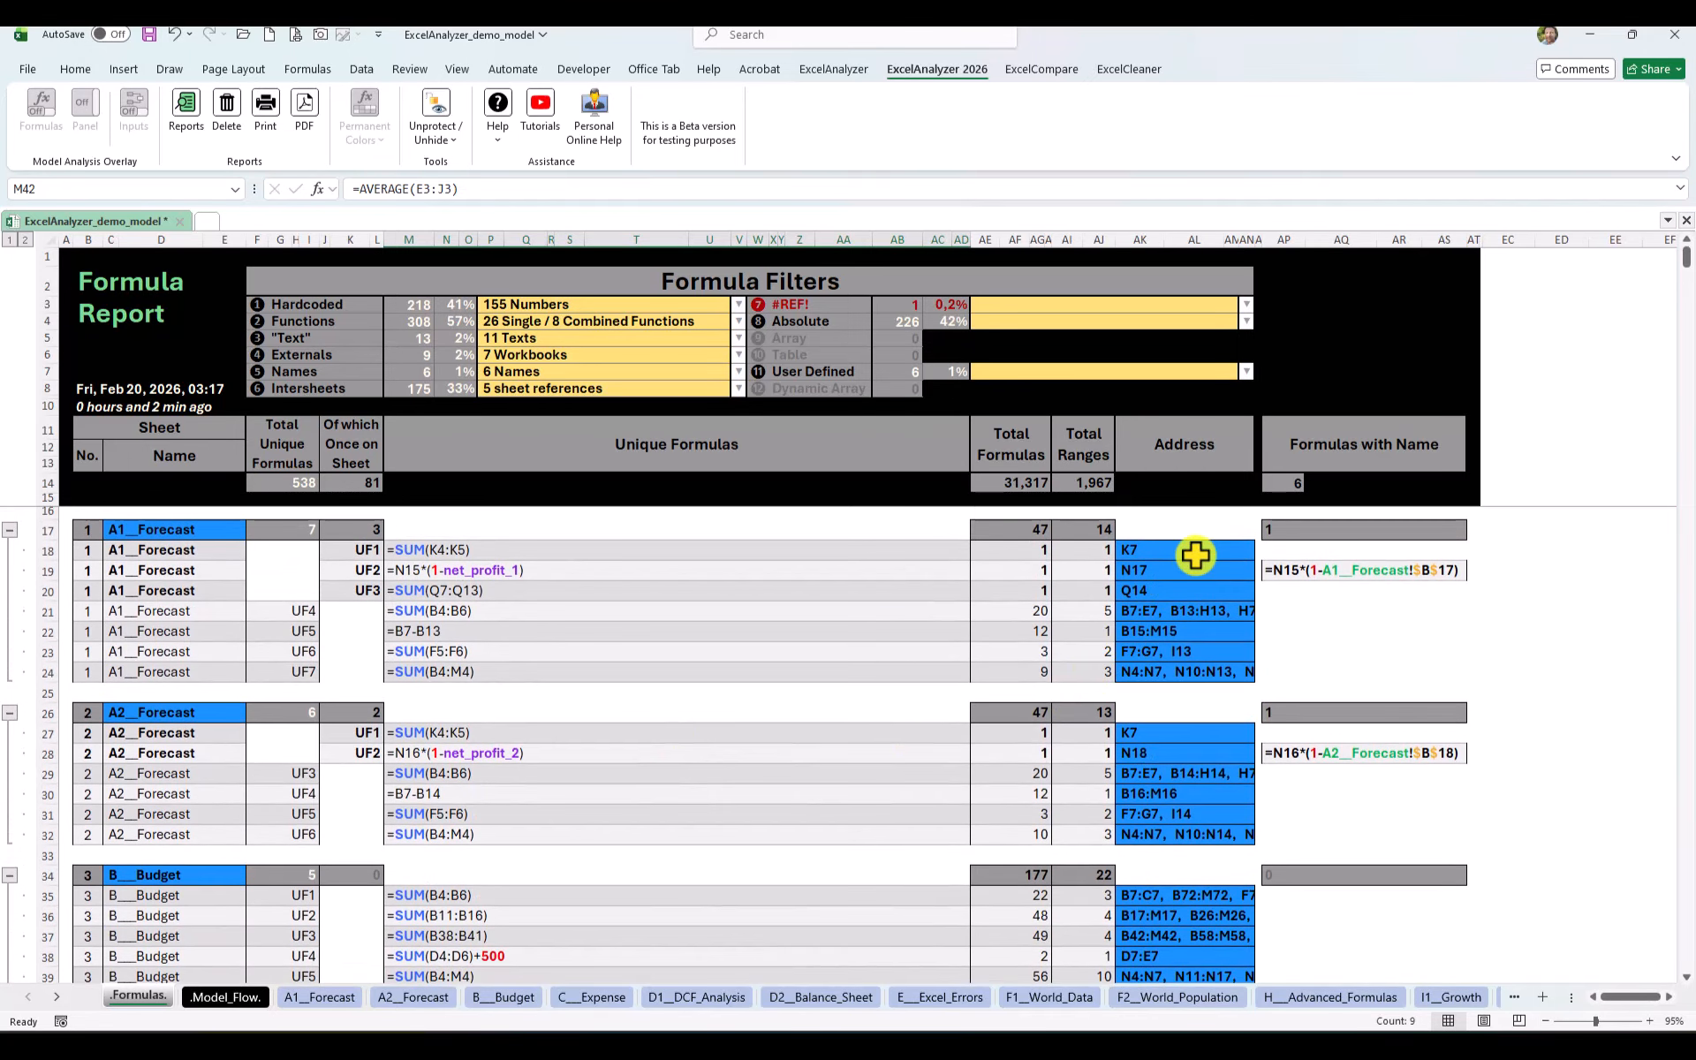
{"action": "left_click_drag", "start_coordinate": [1195, 530], "coordinate": [1214, 733]}
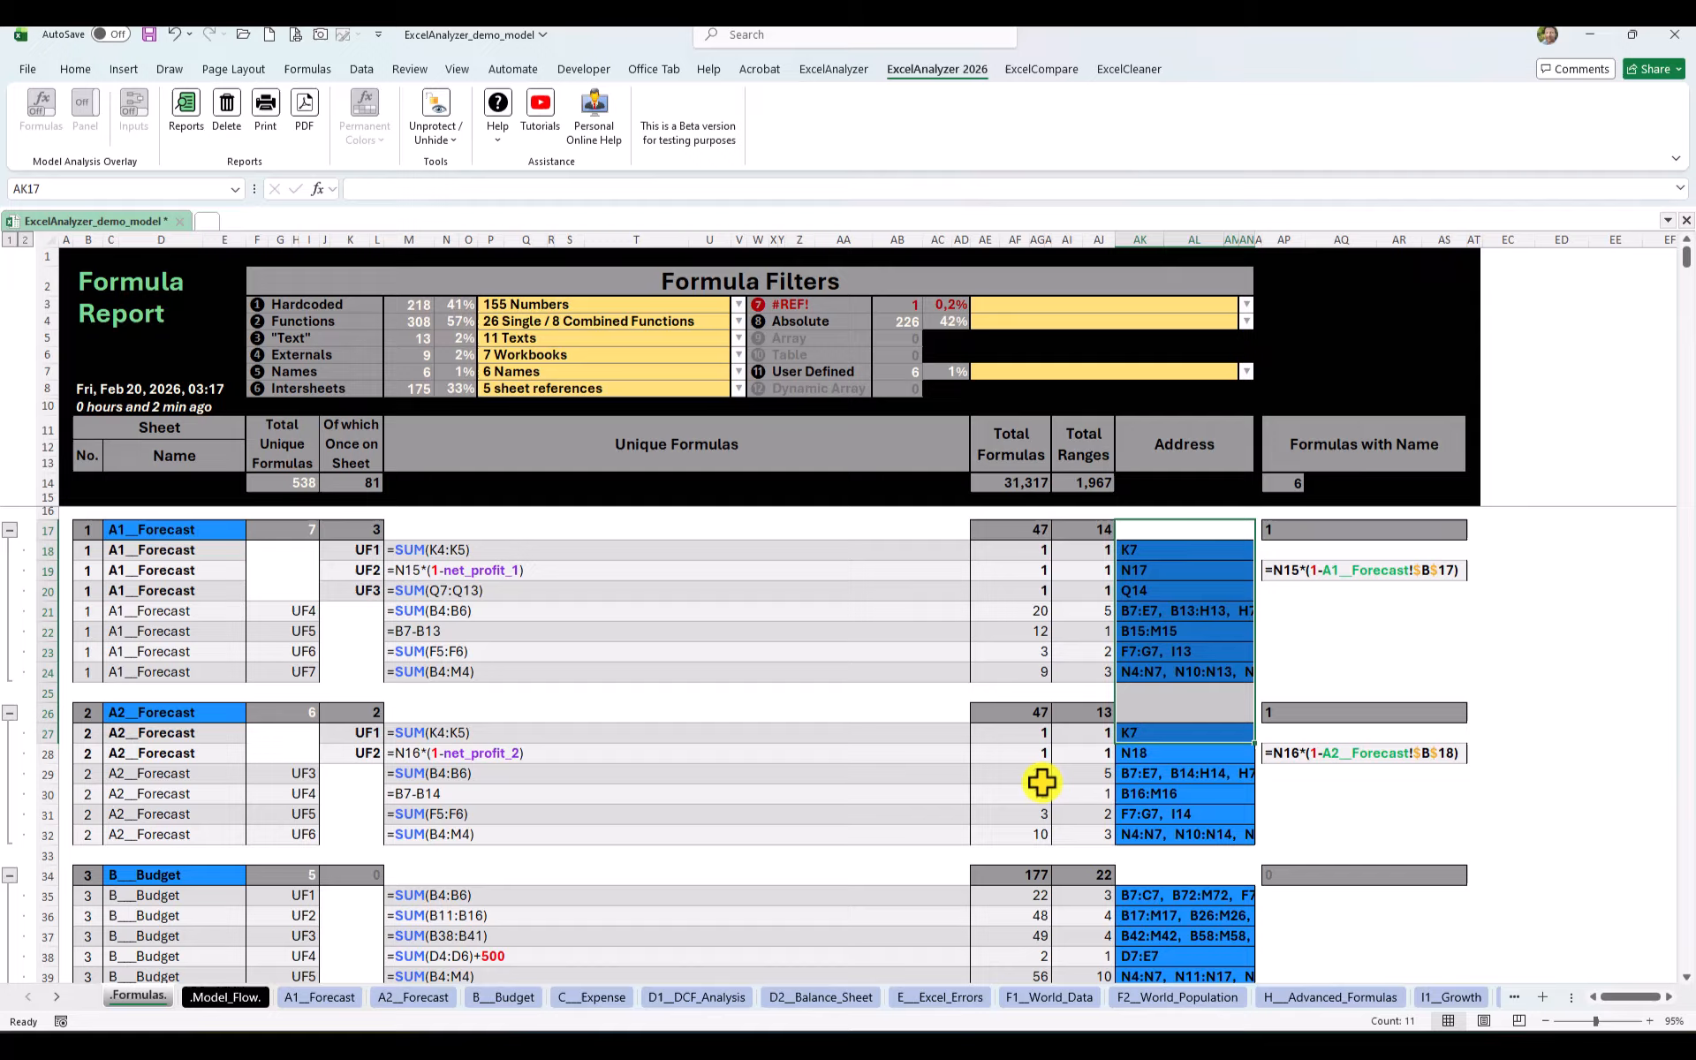
{"action": "left_click", "coordinate": [822, 770]}
- Follow the D7:E7 address of the =SUM(D4:D6)+500 formula to the B___Budget sheet and return to the Formula Report
{"action": "scroll", "coordinate": [1148, 883], "scroll_direction": "down", "scroll_amount": 2}
{"action": "left_click", "coordinate": [1148, 840]}
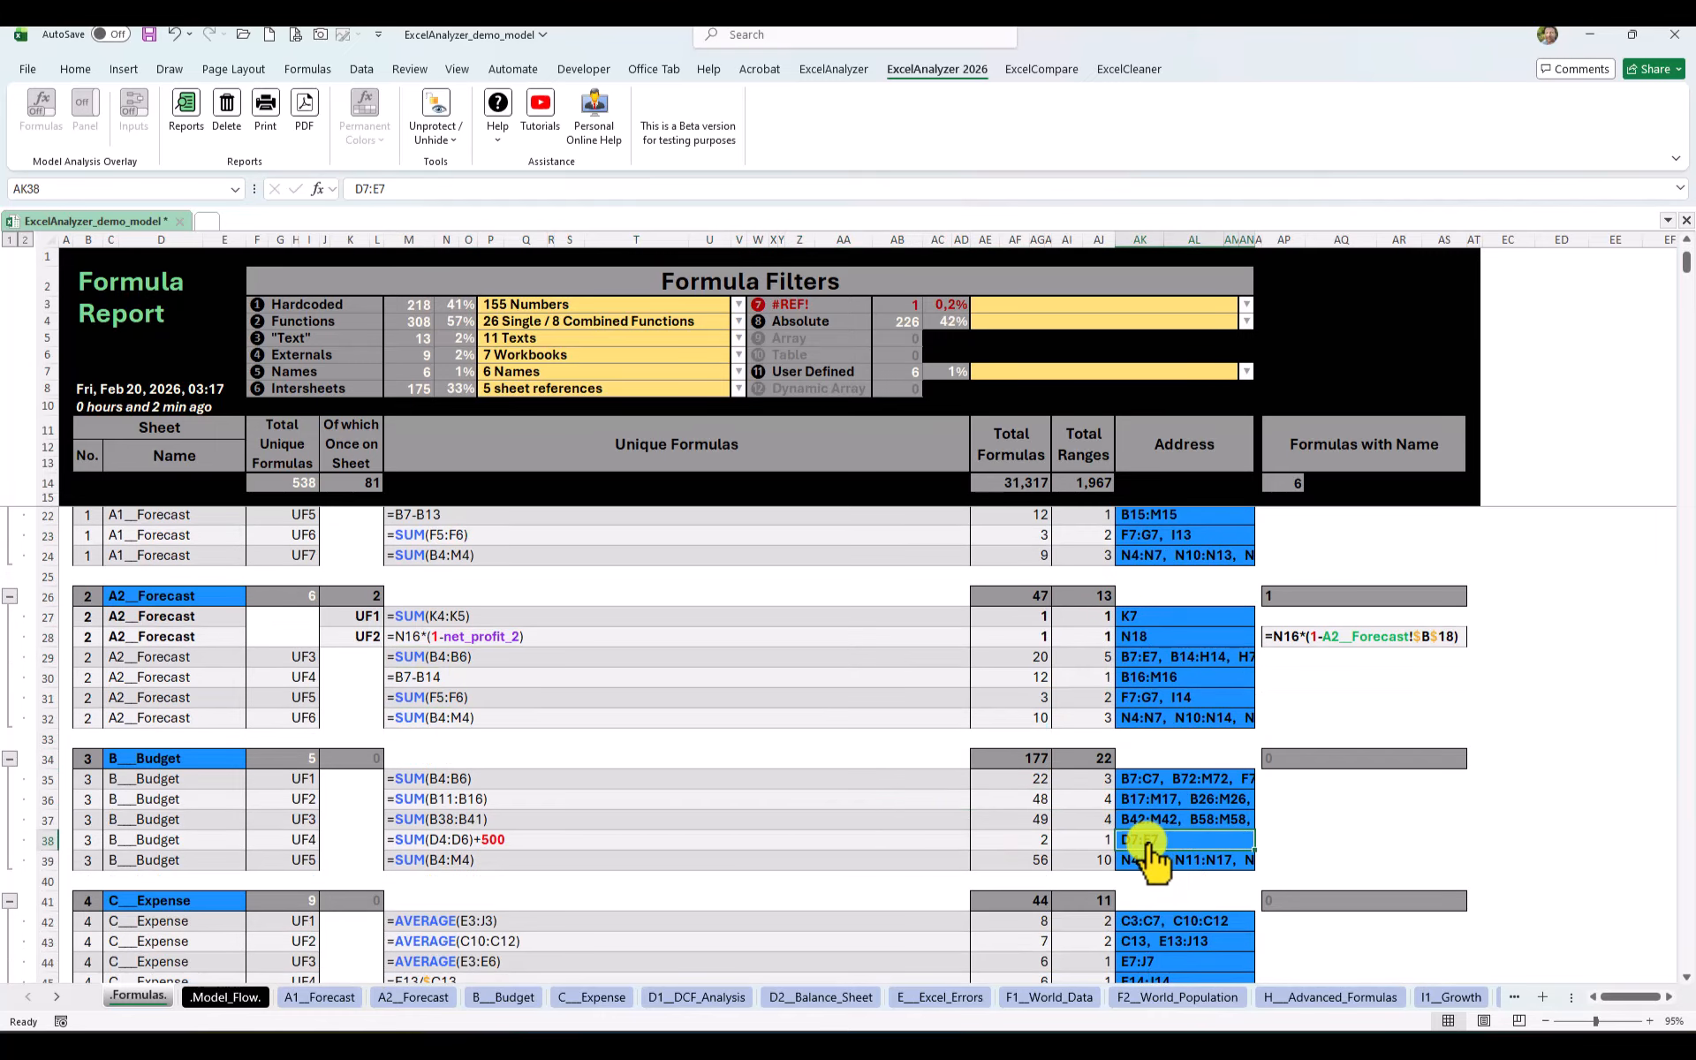
{"action": "double_click", "coordinate": [1148, 841]}
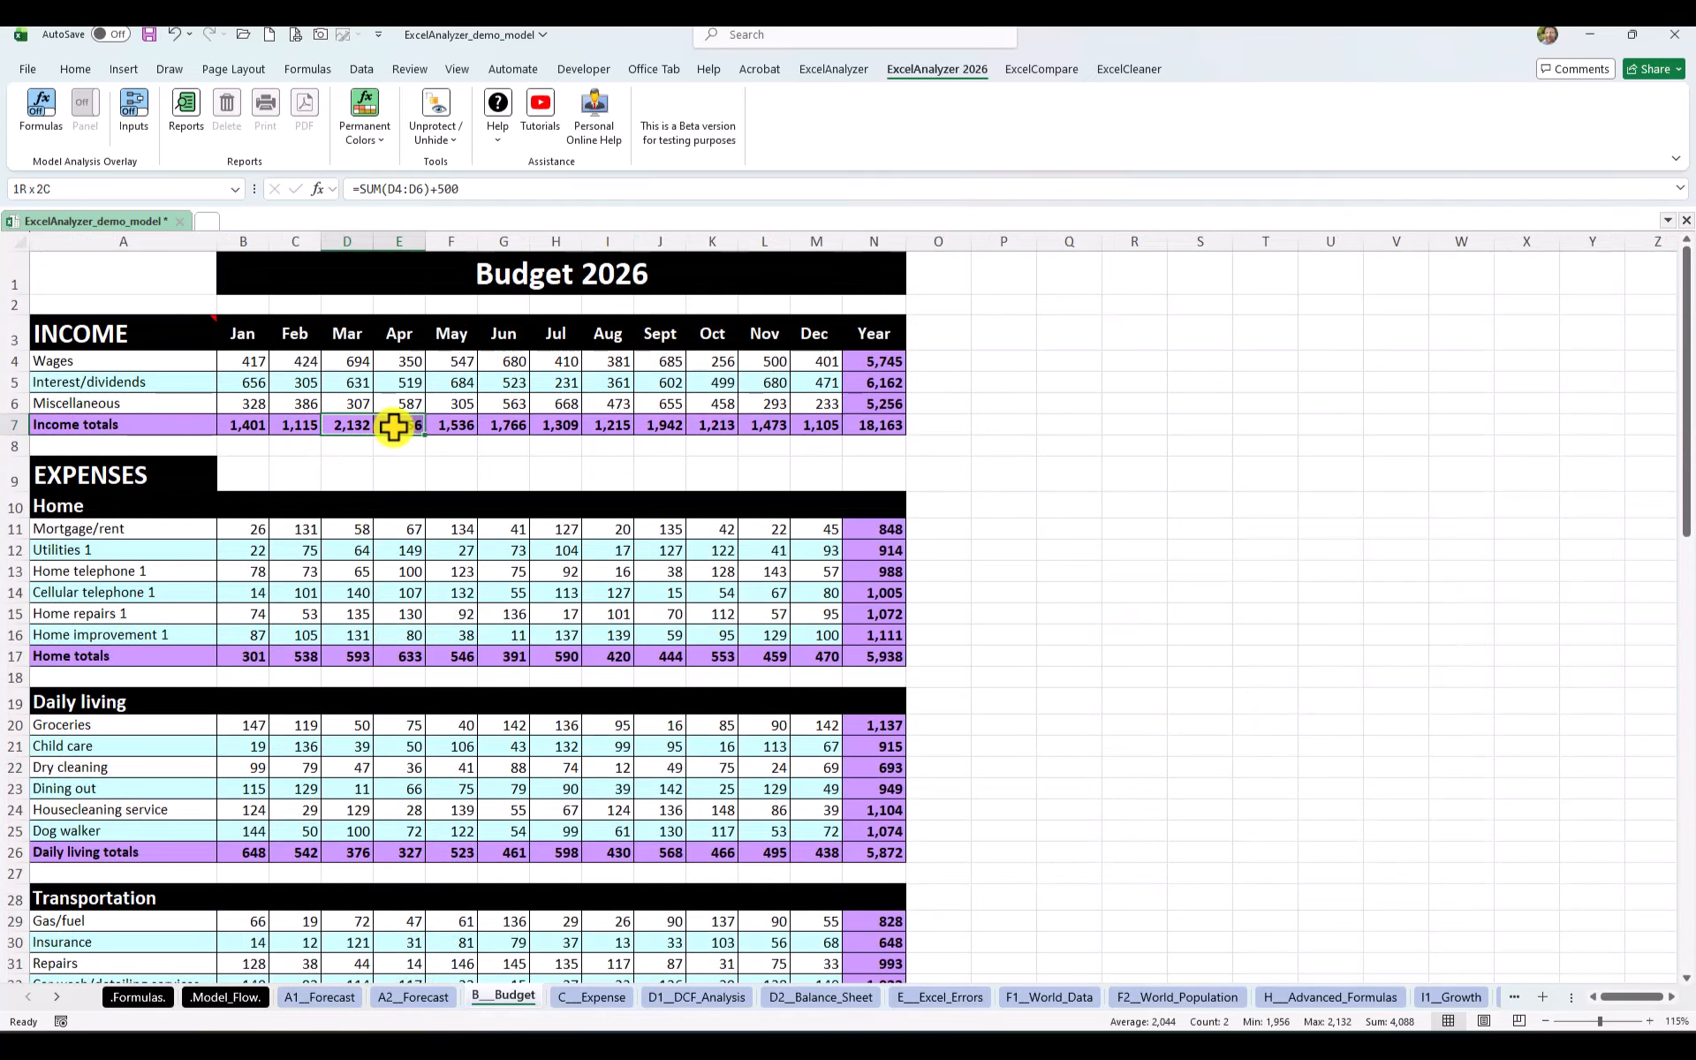
{"action": "left_click", "coordinate": [139, 996]}
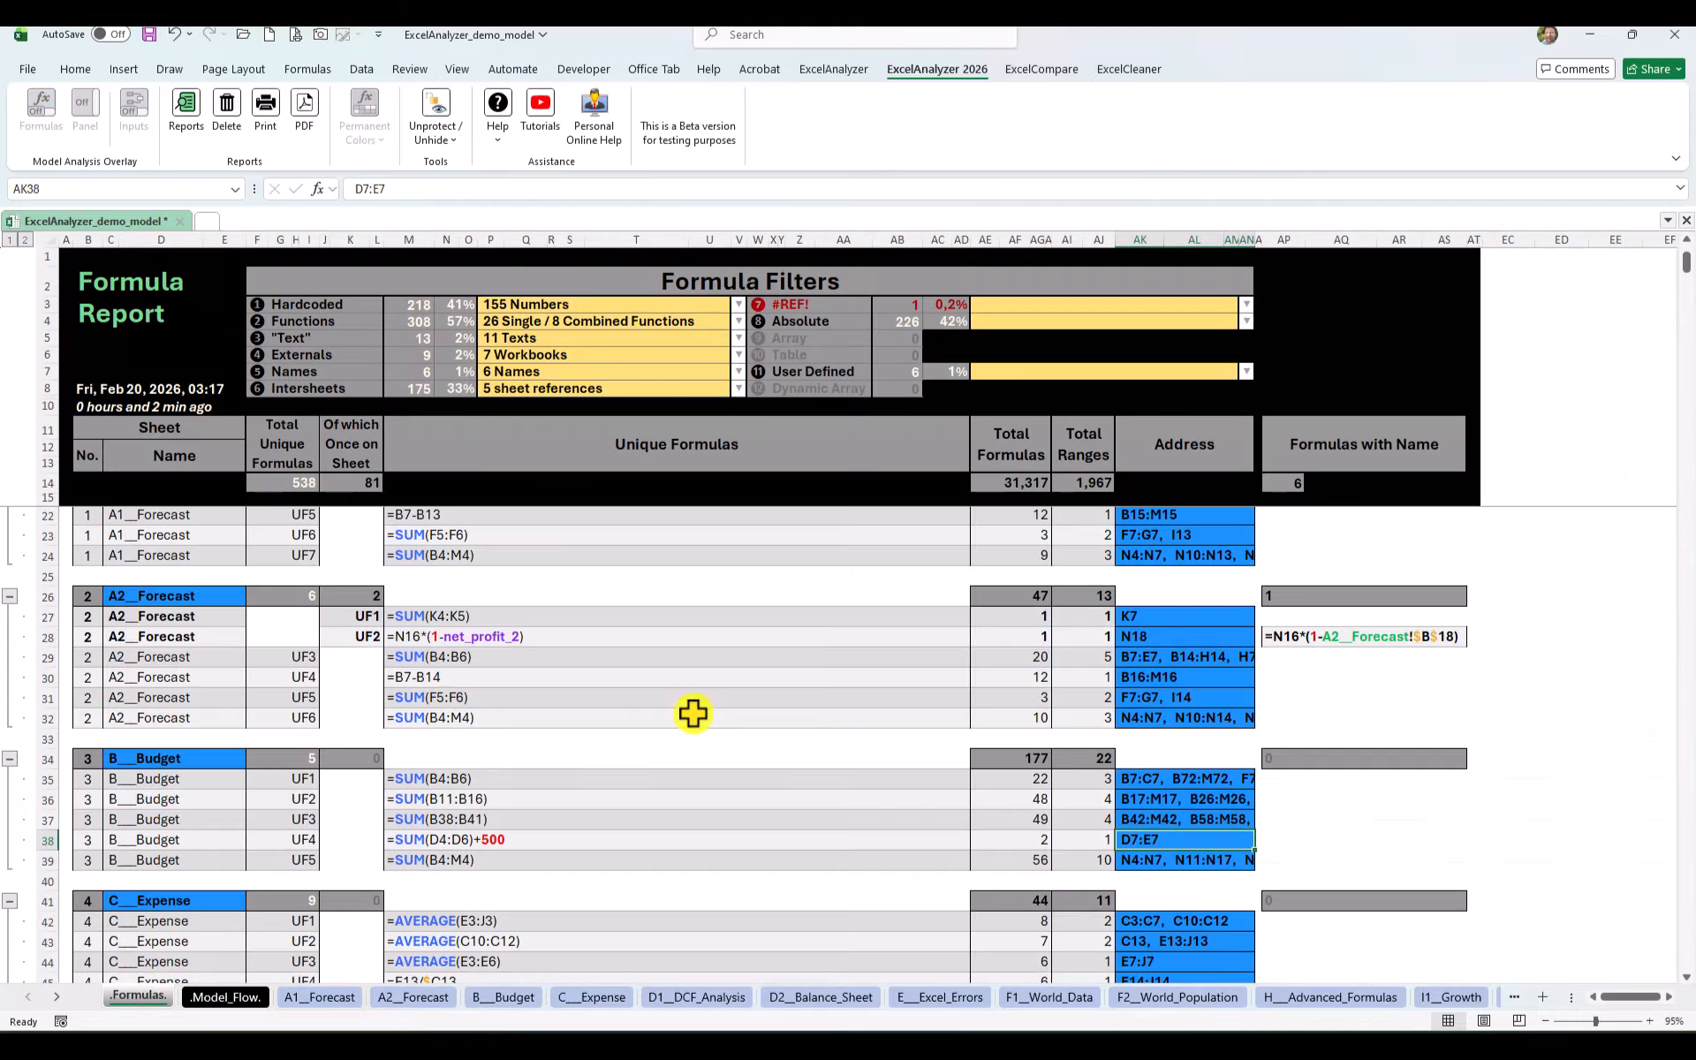
- Review the Formula Filters block and its categories, from Hardcoded through Intersheets and from #REF! through Dynamic Array
{"action": "scroll", "coordinate": [693, 713], "scroll_direction": "up", "scroll_amount": 2}
{"action": "left_click_drag", "start_coordinate": [758, 280], "coordinate": [757, 418]}
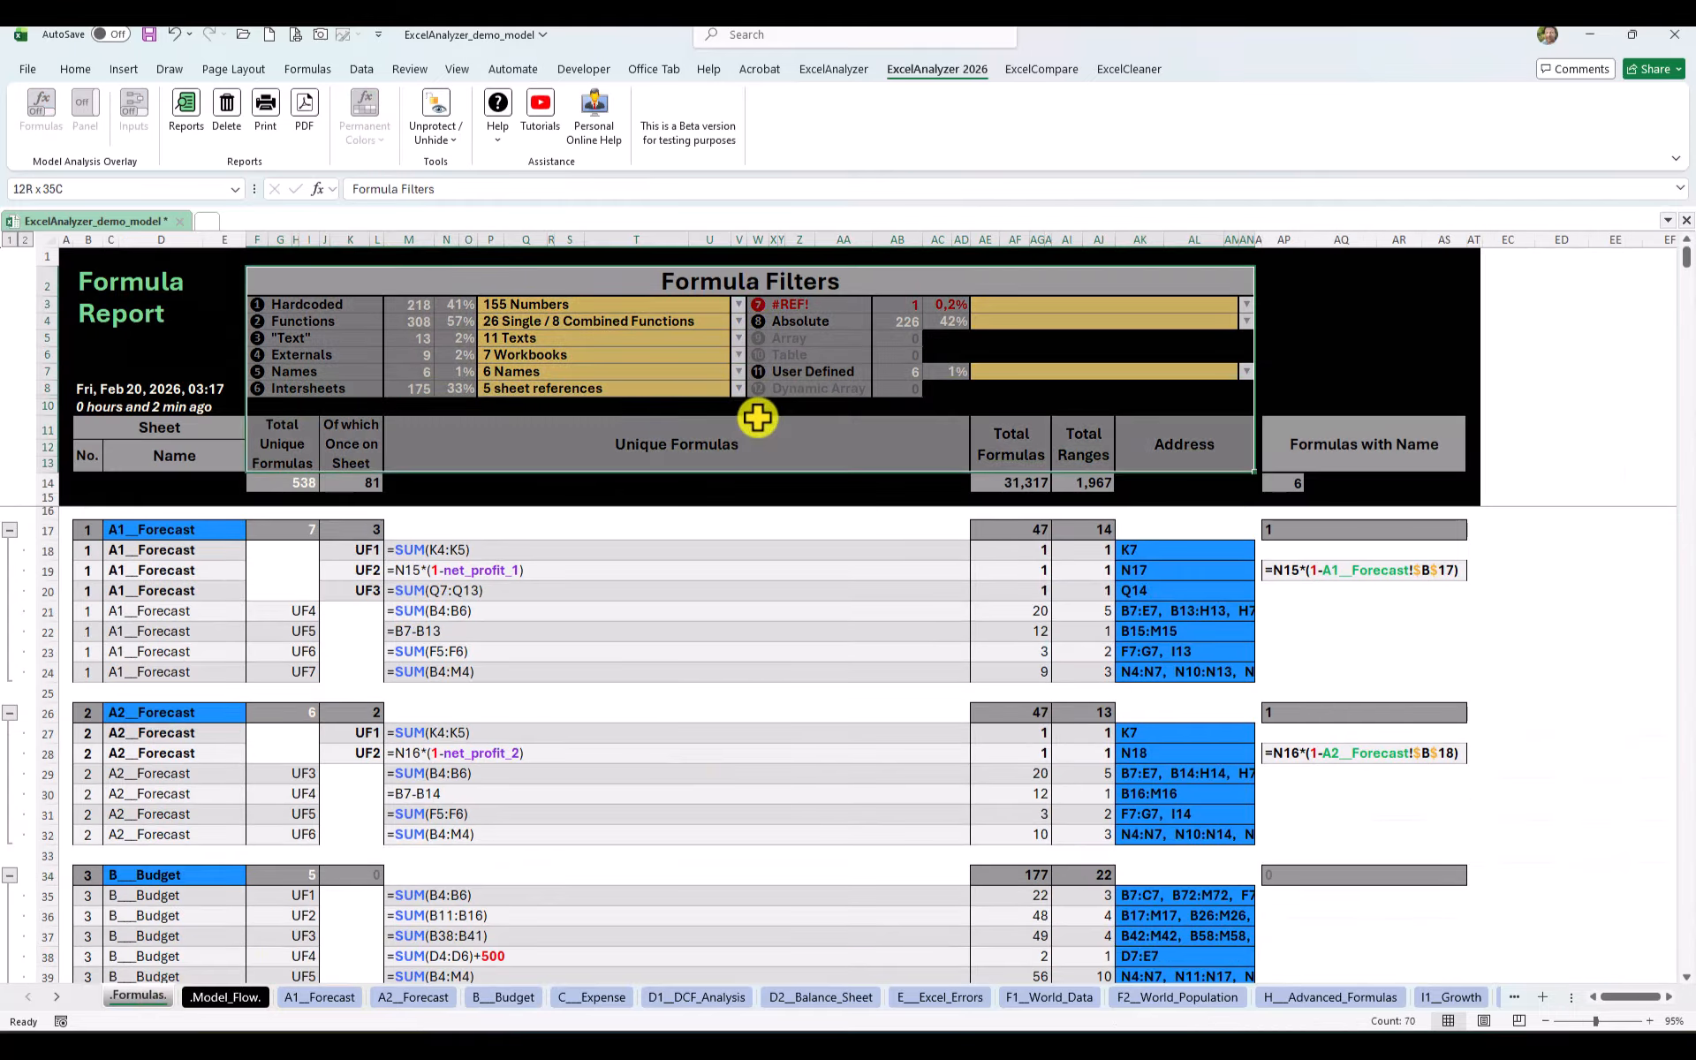
{"action": "left_click", "coordinate": [719, 482]}
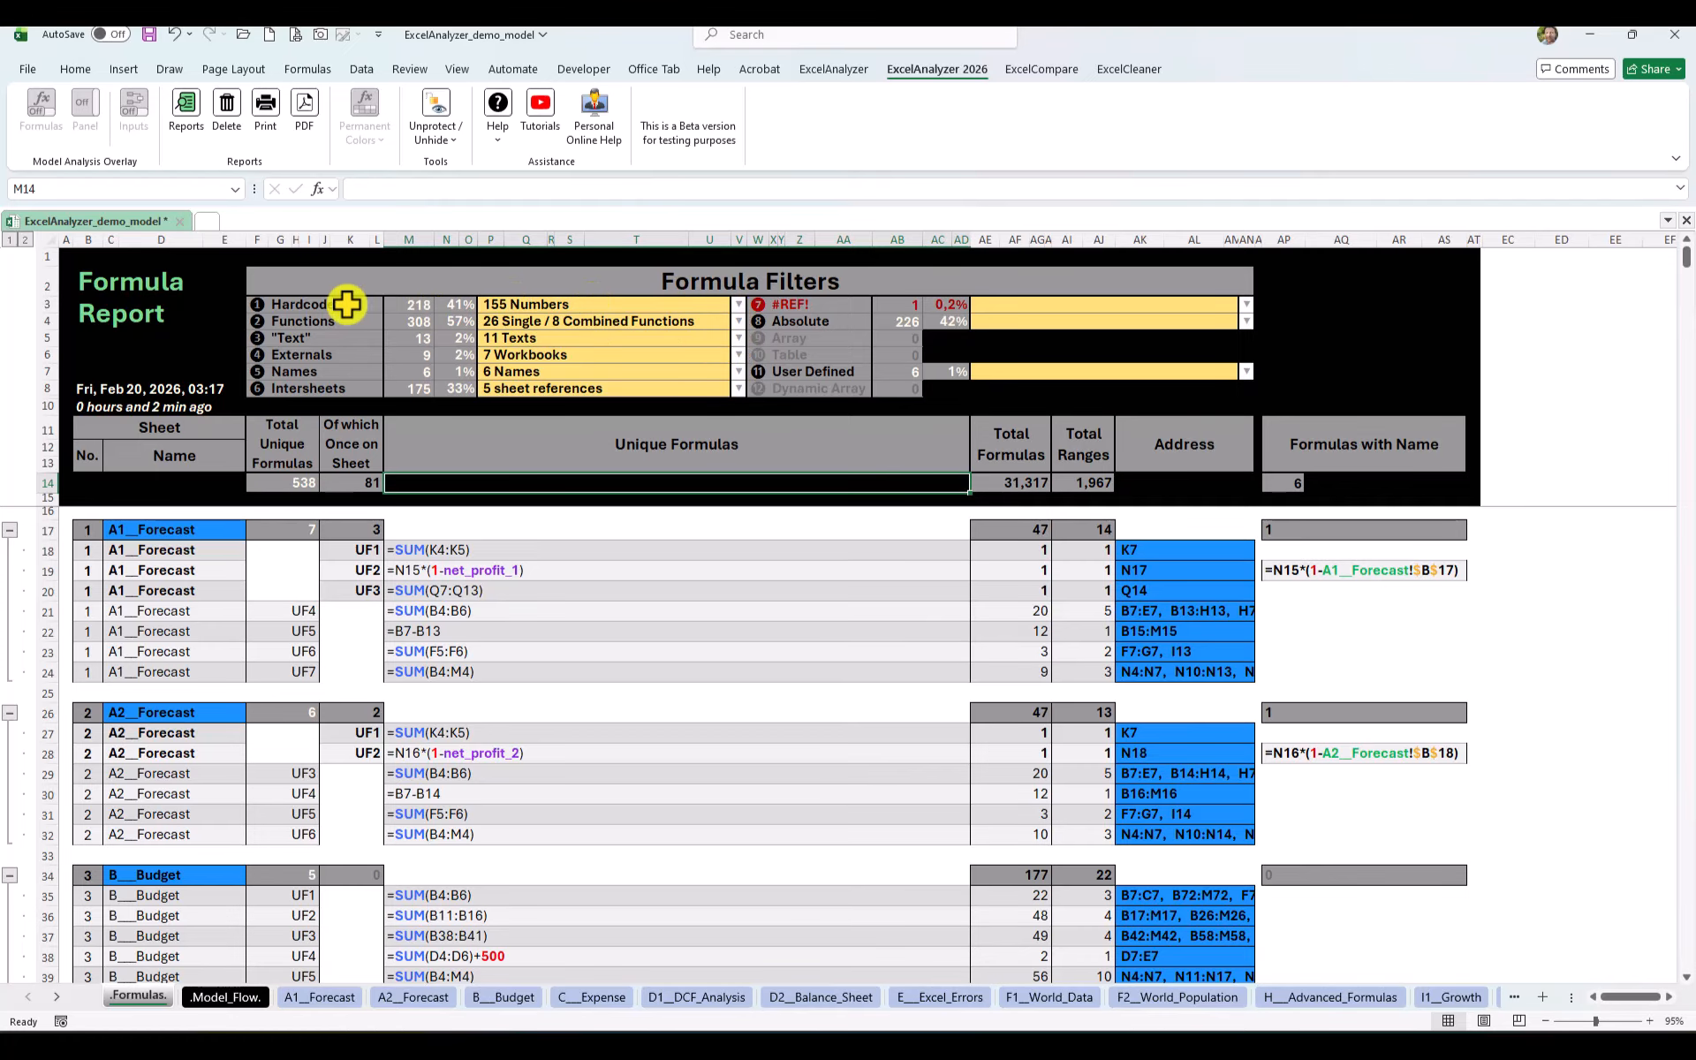
{"action": "left_click_drag", "start_coordinate": [335, 304], "coordinate": [334, 388]}
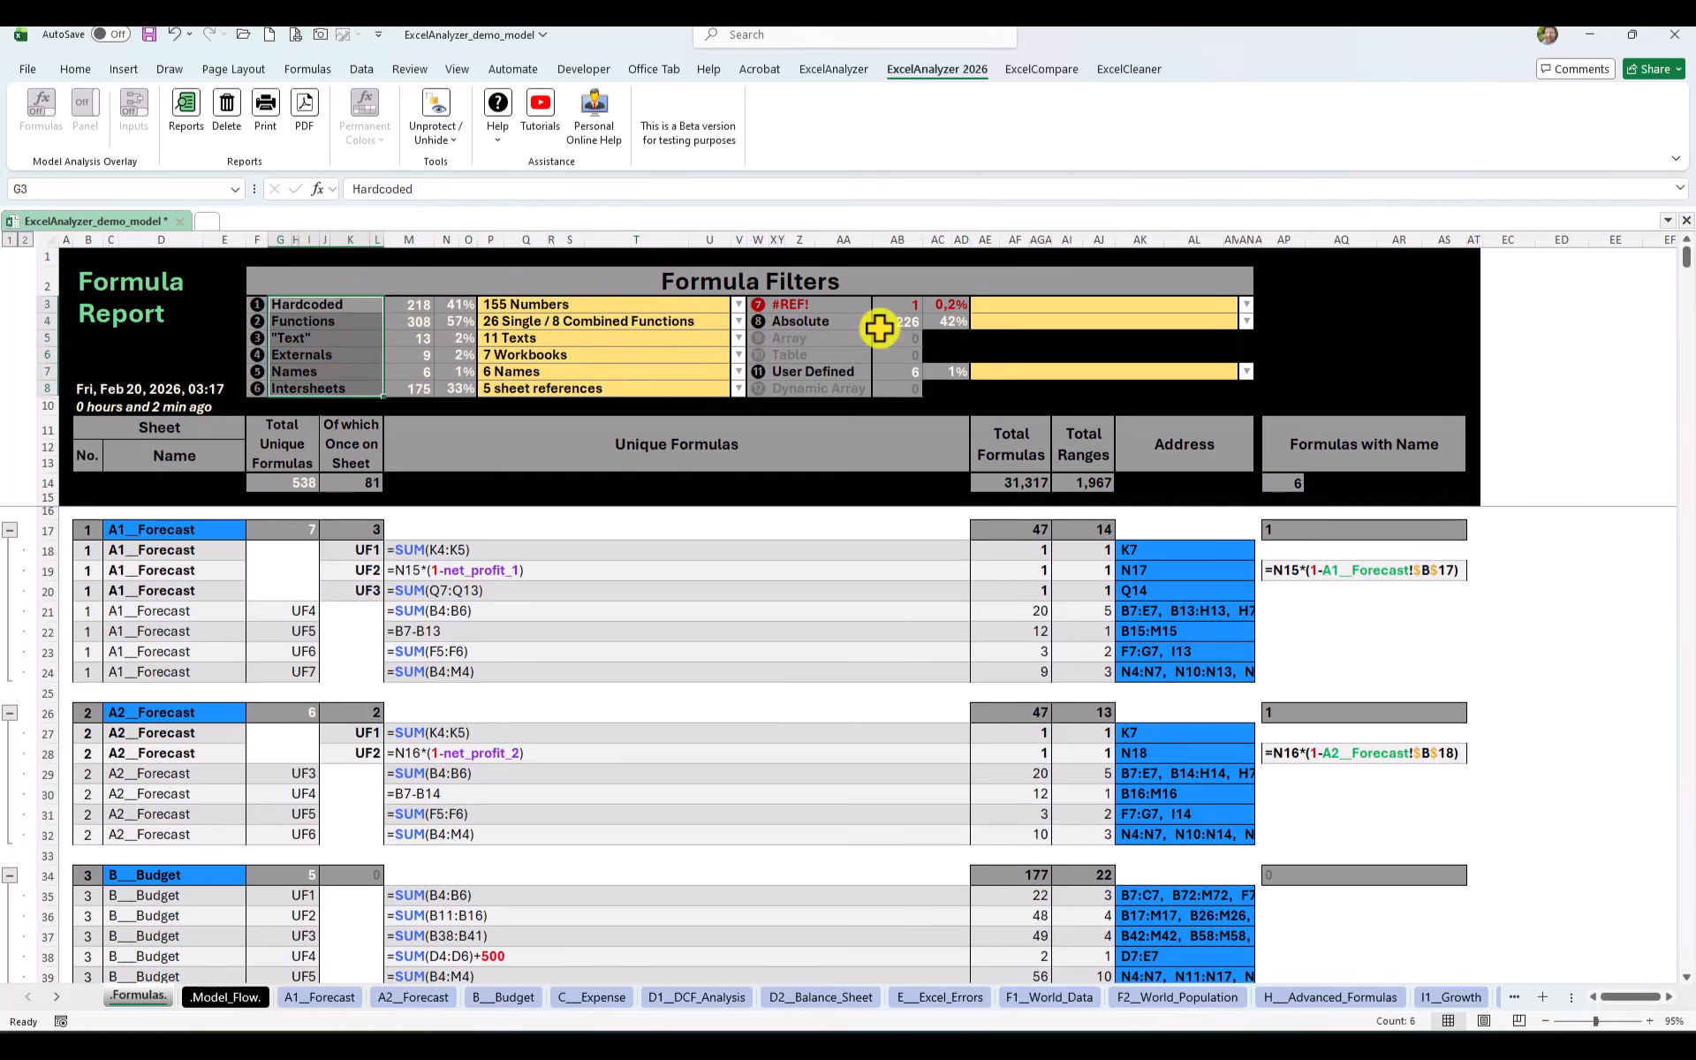
{"action": "left_click_drag", "start_coordinate": [825, 306], "coordinate": [824, 385]}
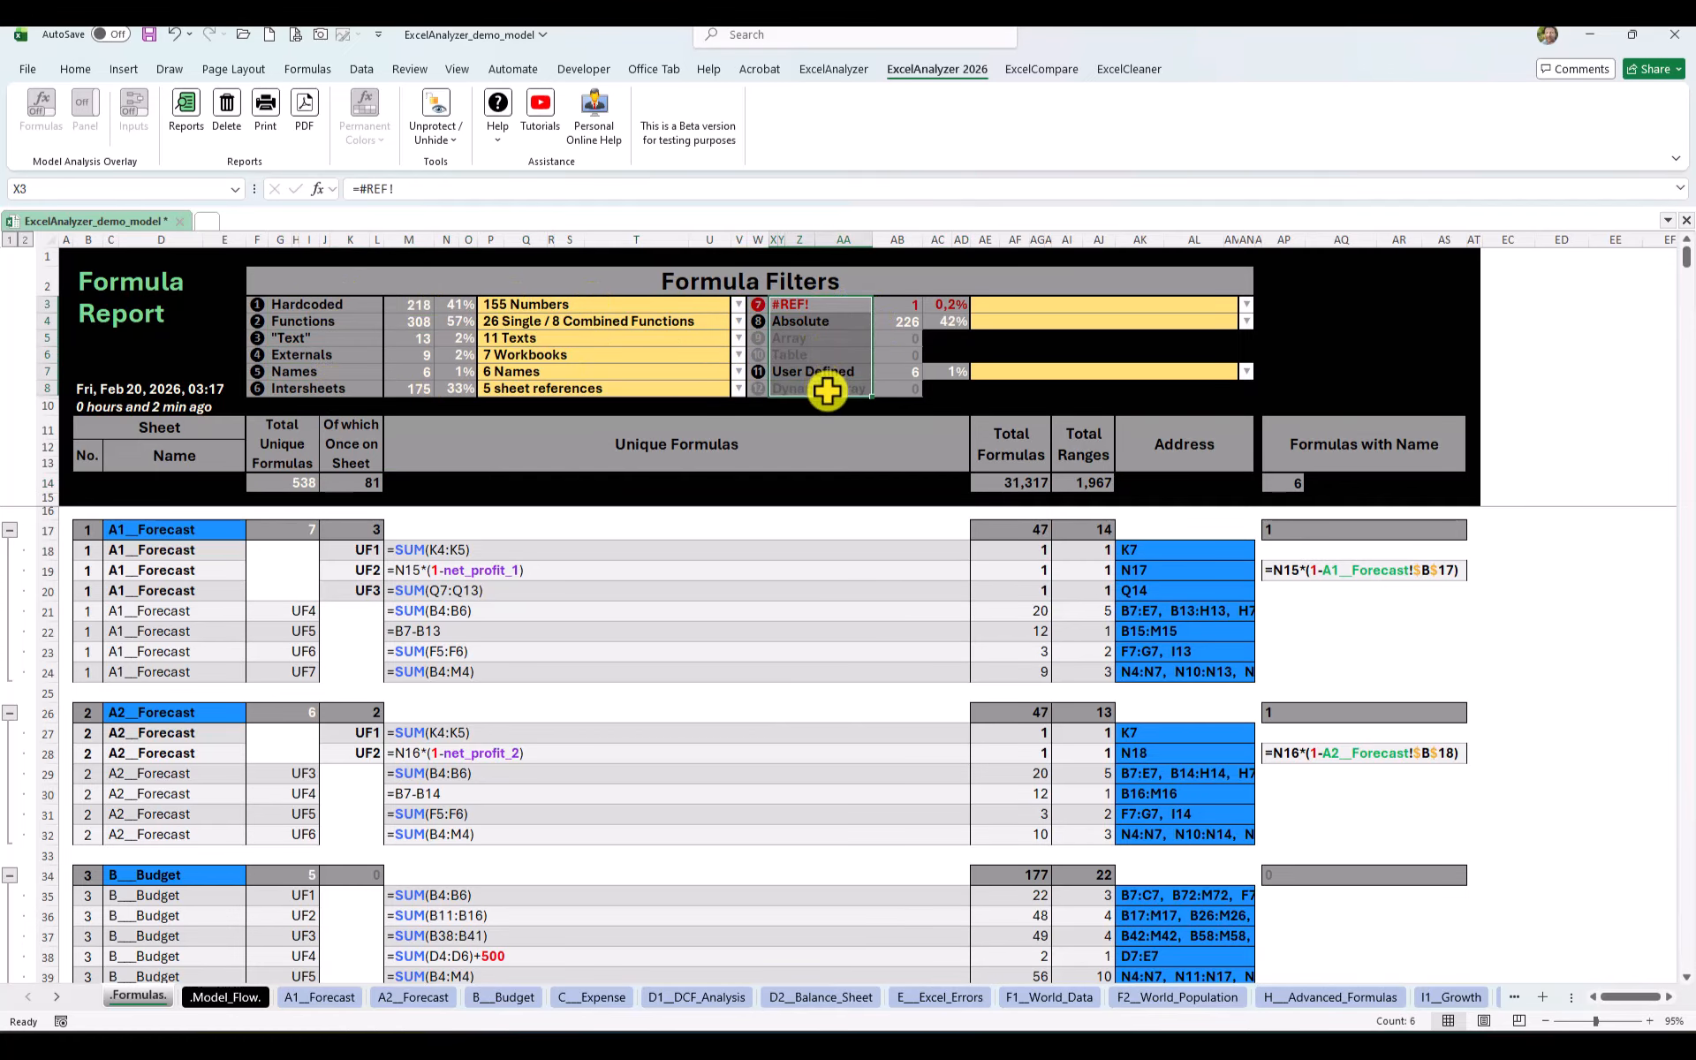
- Filter the Formula Report to show all hardcoded formulas, look through them and reset the filter to 155 Numbers
{"action": "left_click", "coordinate": [738, 306]}
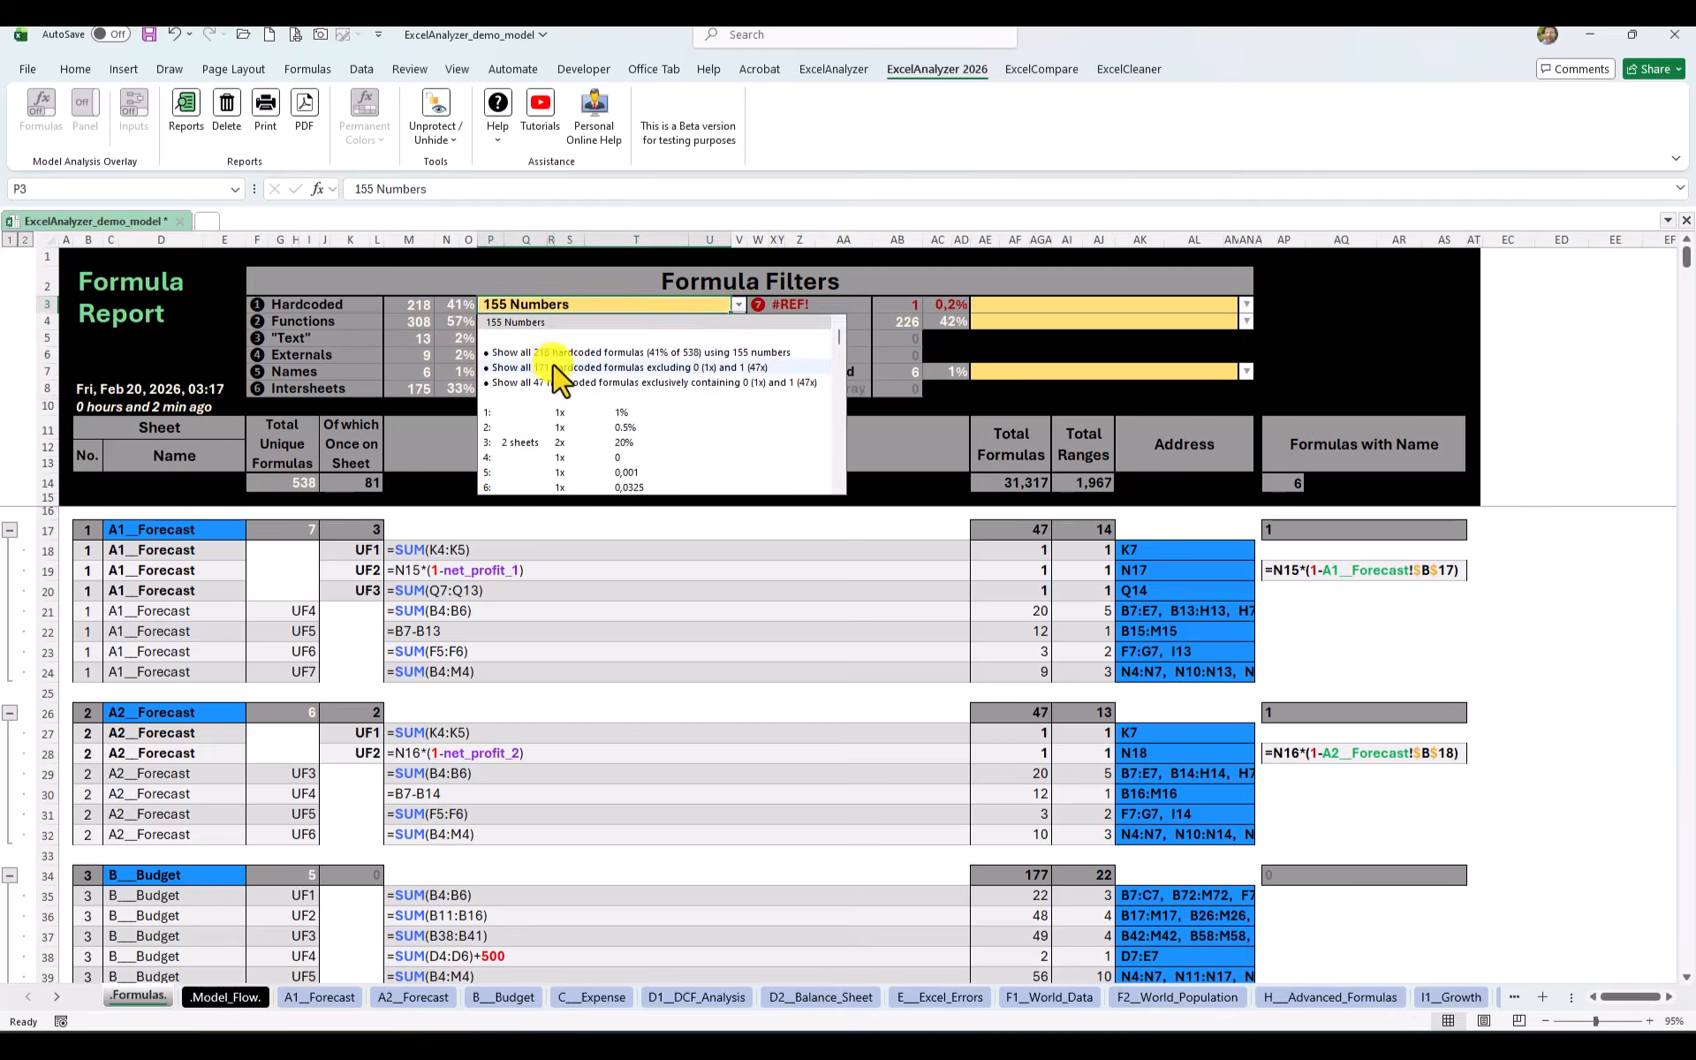
{"action": "left_click", "coordinate": [717, 352]}
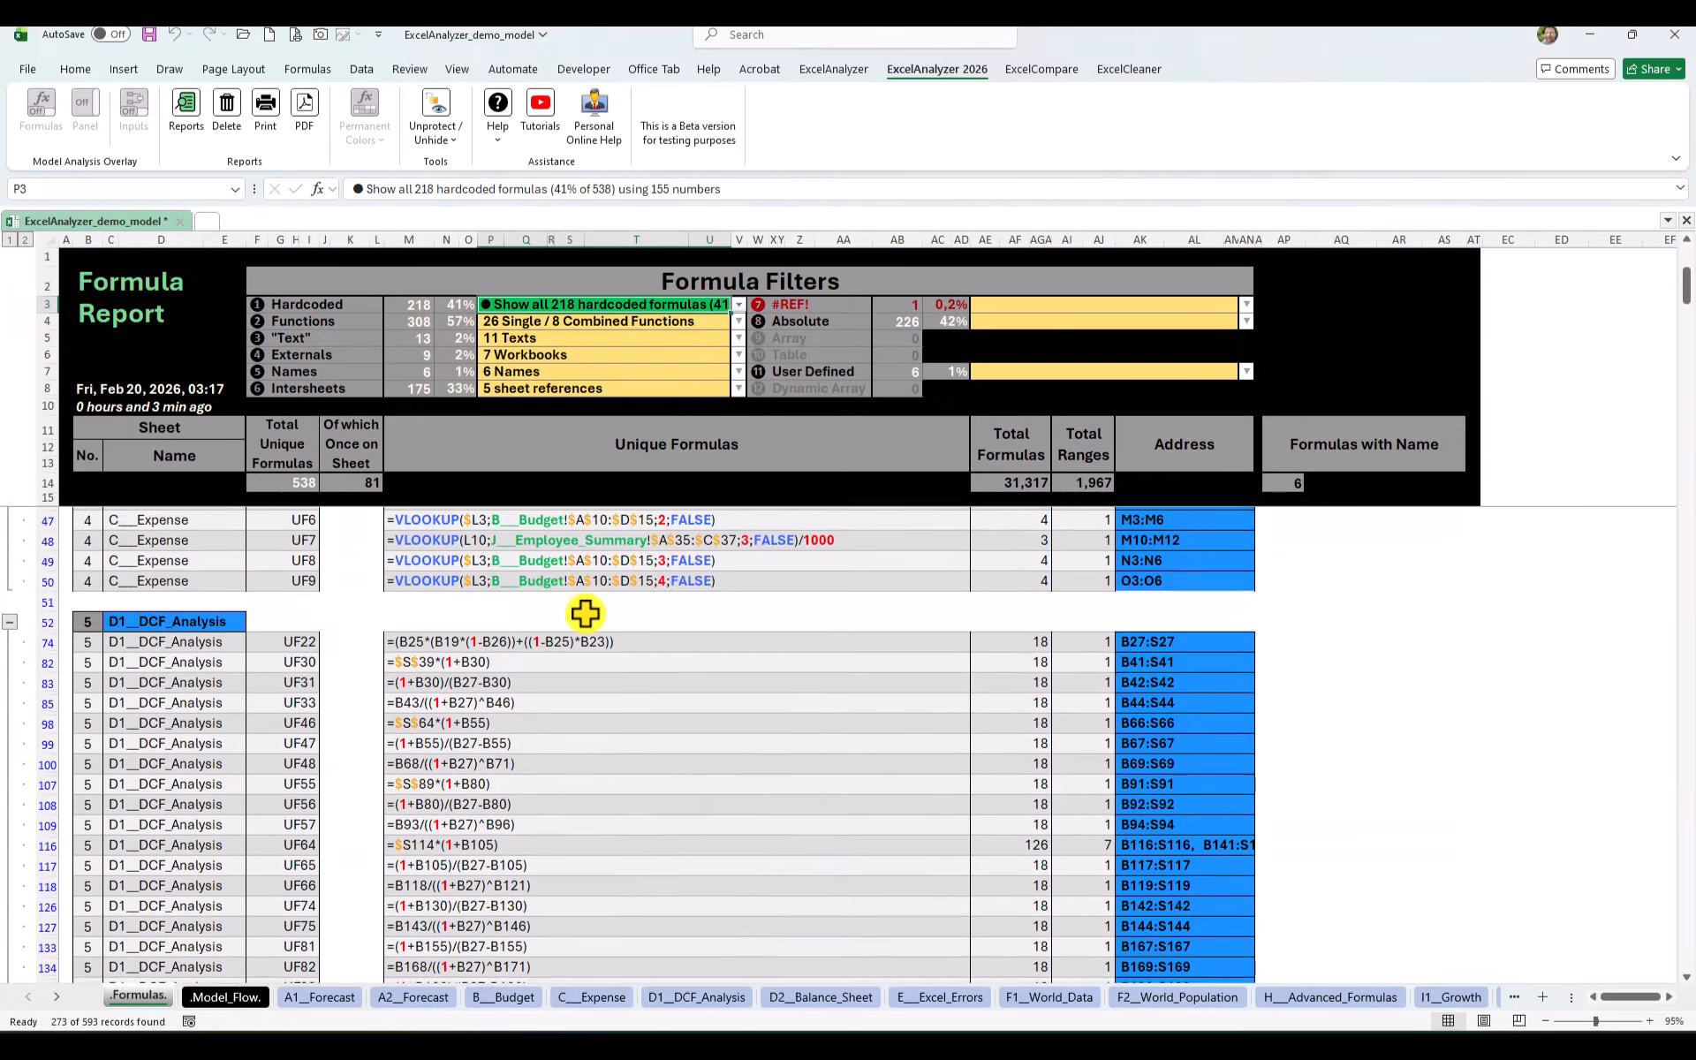
{"action": "left_click", "coordinate": [738, 304]}
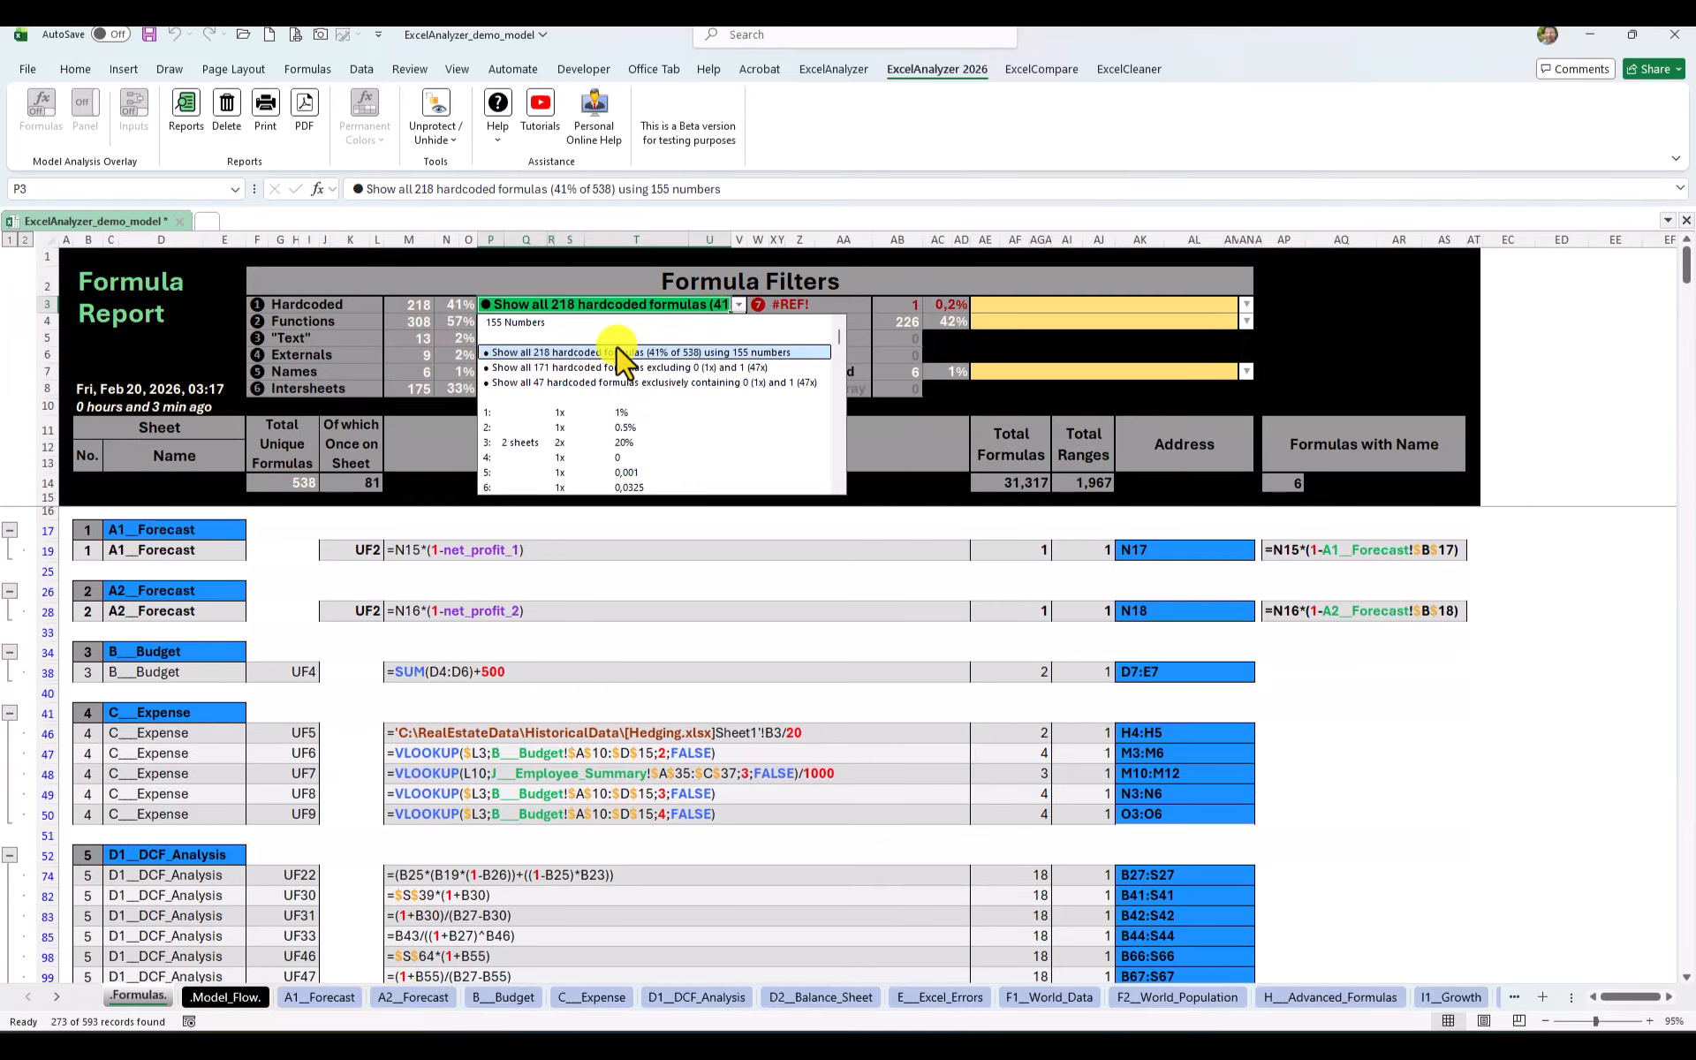
{"action": "left_click", "coordinate": [574, 557]}
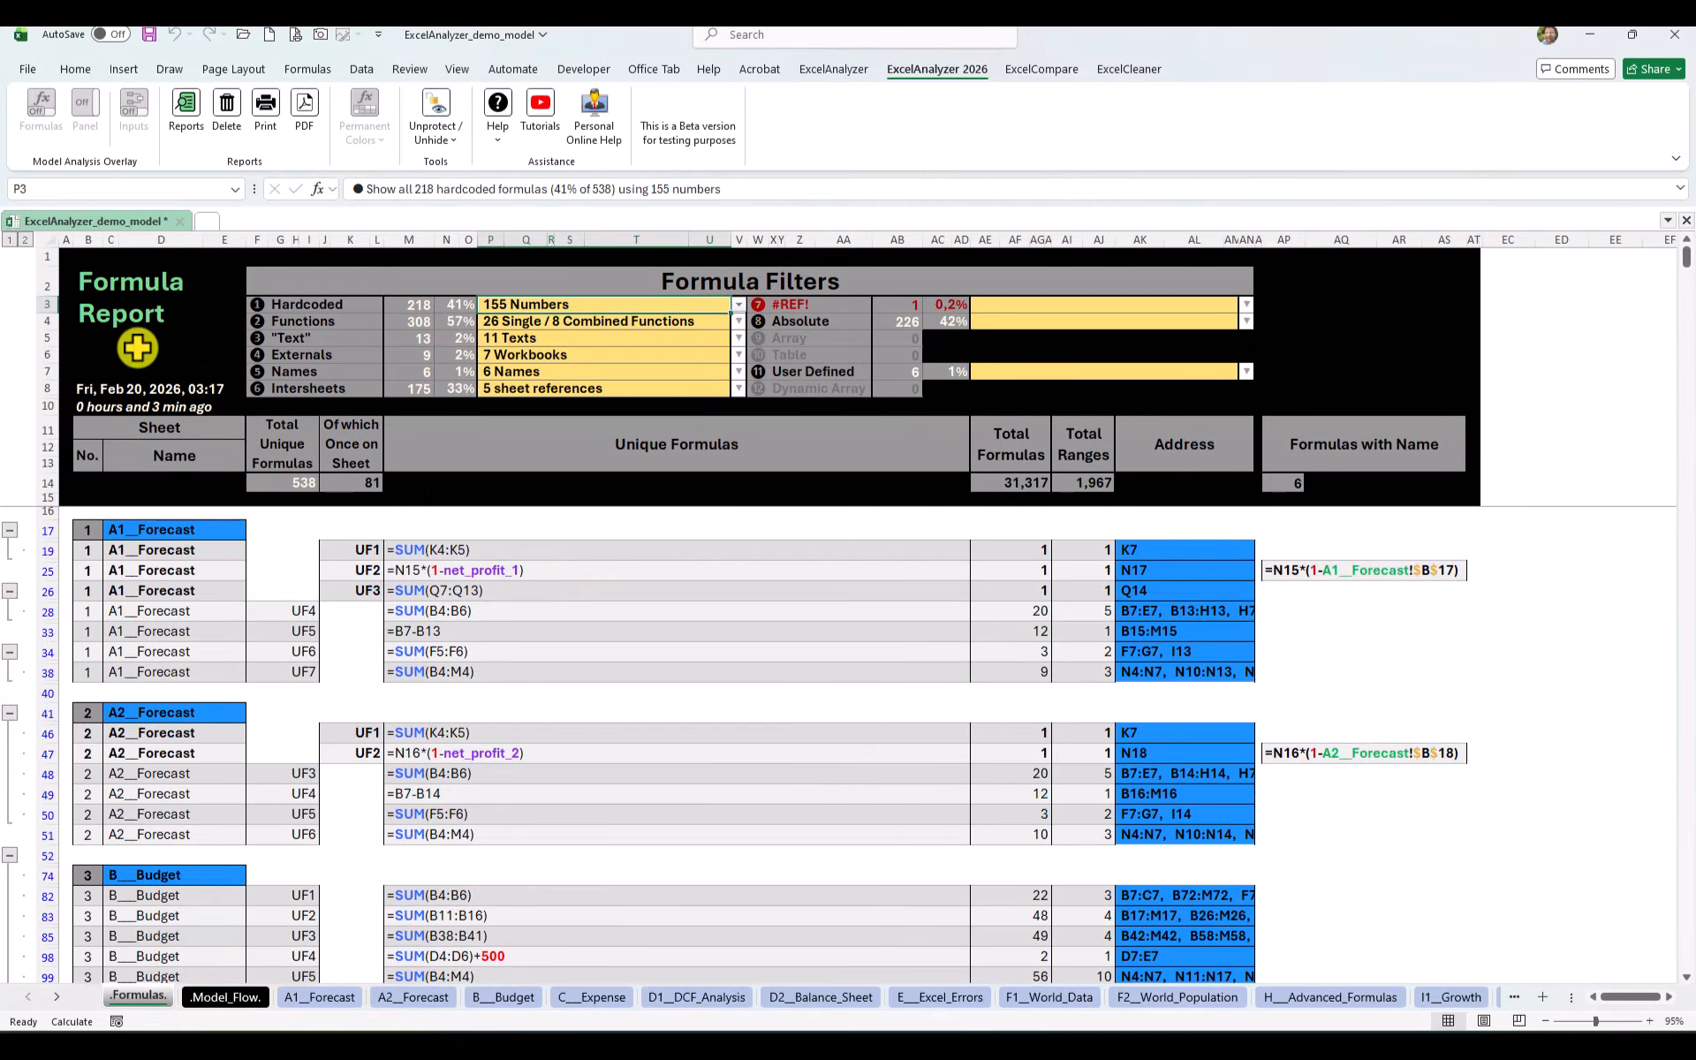
- Collapse the report's sheet groups and expand the Formula Filters Summary to review its lists of numbers, functions, texts, externals and names
{"action": "left_click", "coordinate": [9, 239]}
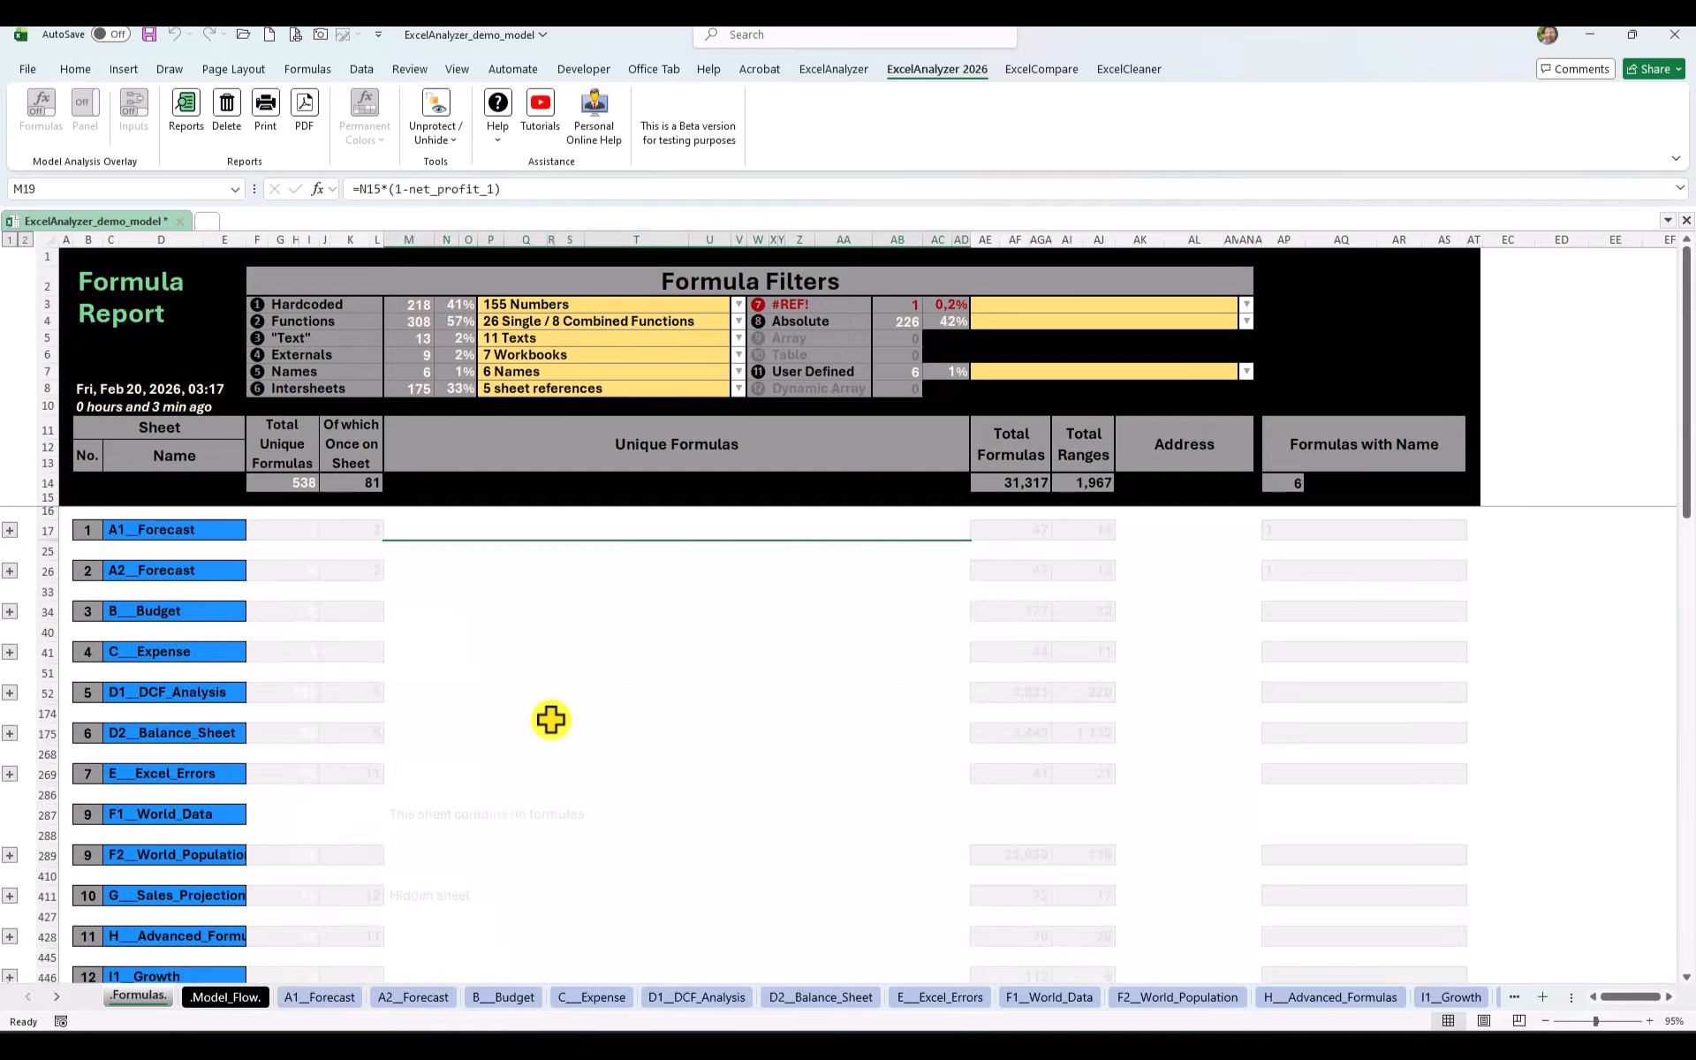
{"action": "scroll", "coordinate": [529, 717], "scroll_direction": "down", "scroll_amount": 10}
{"action": "scroll", "coordinate": [486, 715], "scroll_direction": "down", "scroll_amount": 6}
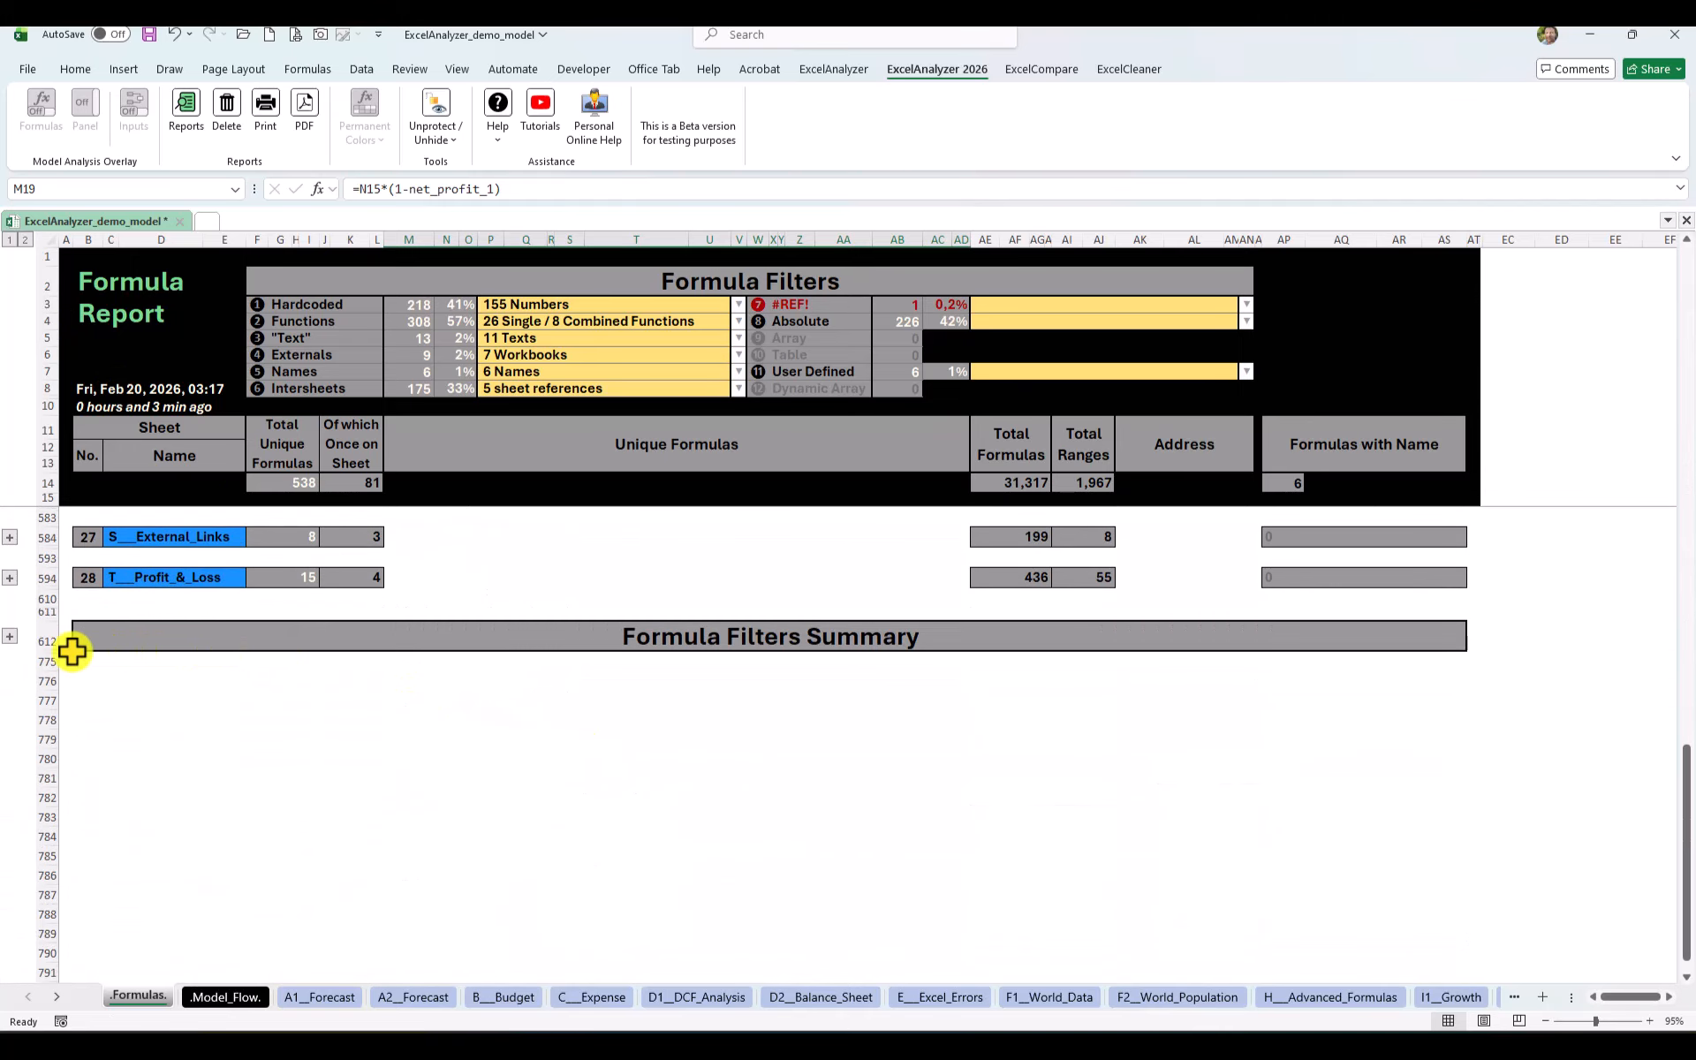
{"action": "left_click", "coordinate": [9, 636]}
{"action": "scroll", "coordinate": [565, 659], "scroll_direction": "down", "scroll_amount": 2}
{"action": "scroll", "coordinate": [561, 659], "scroll_direction": "up", "scroll_amount": 1}
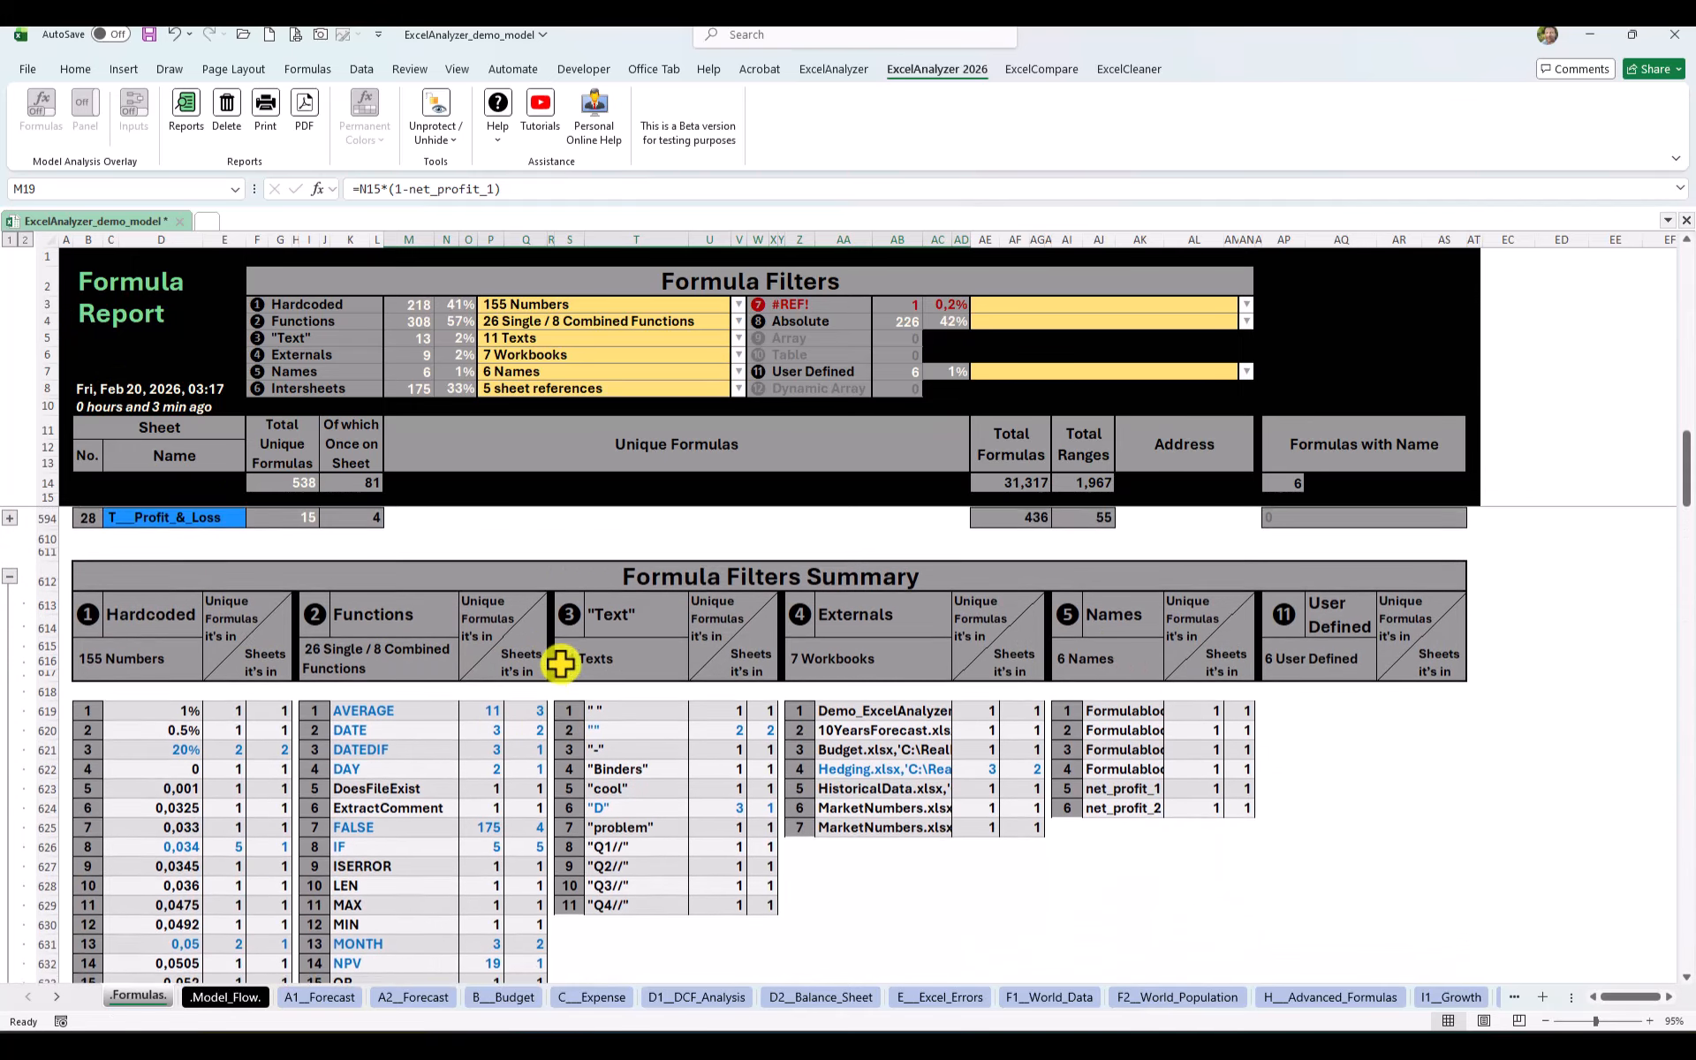
{"action": "left_click_drag", "start_coordinate": [141, 583], "coordinate": [492, 897]}
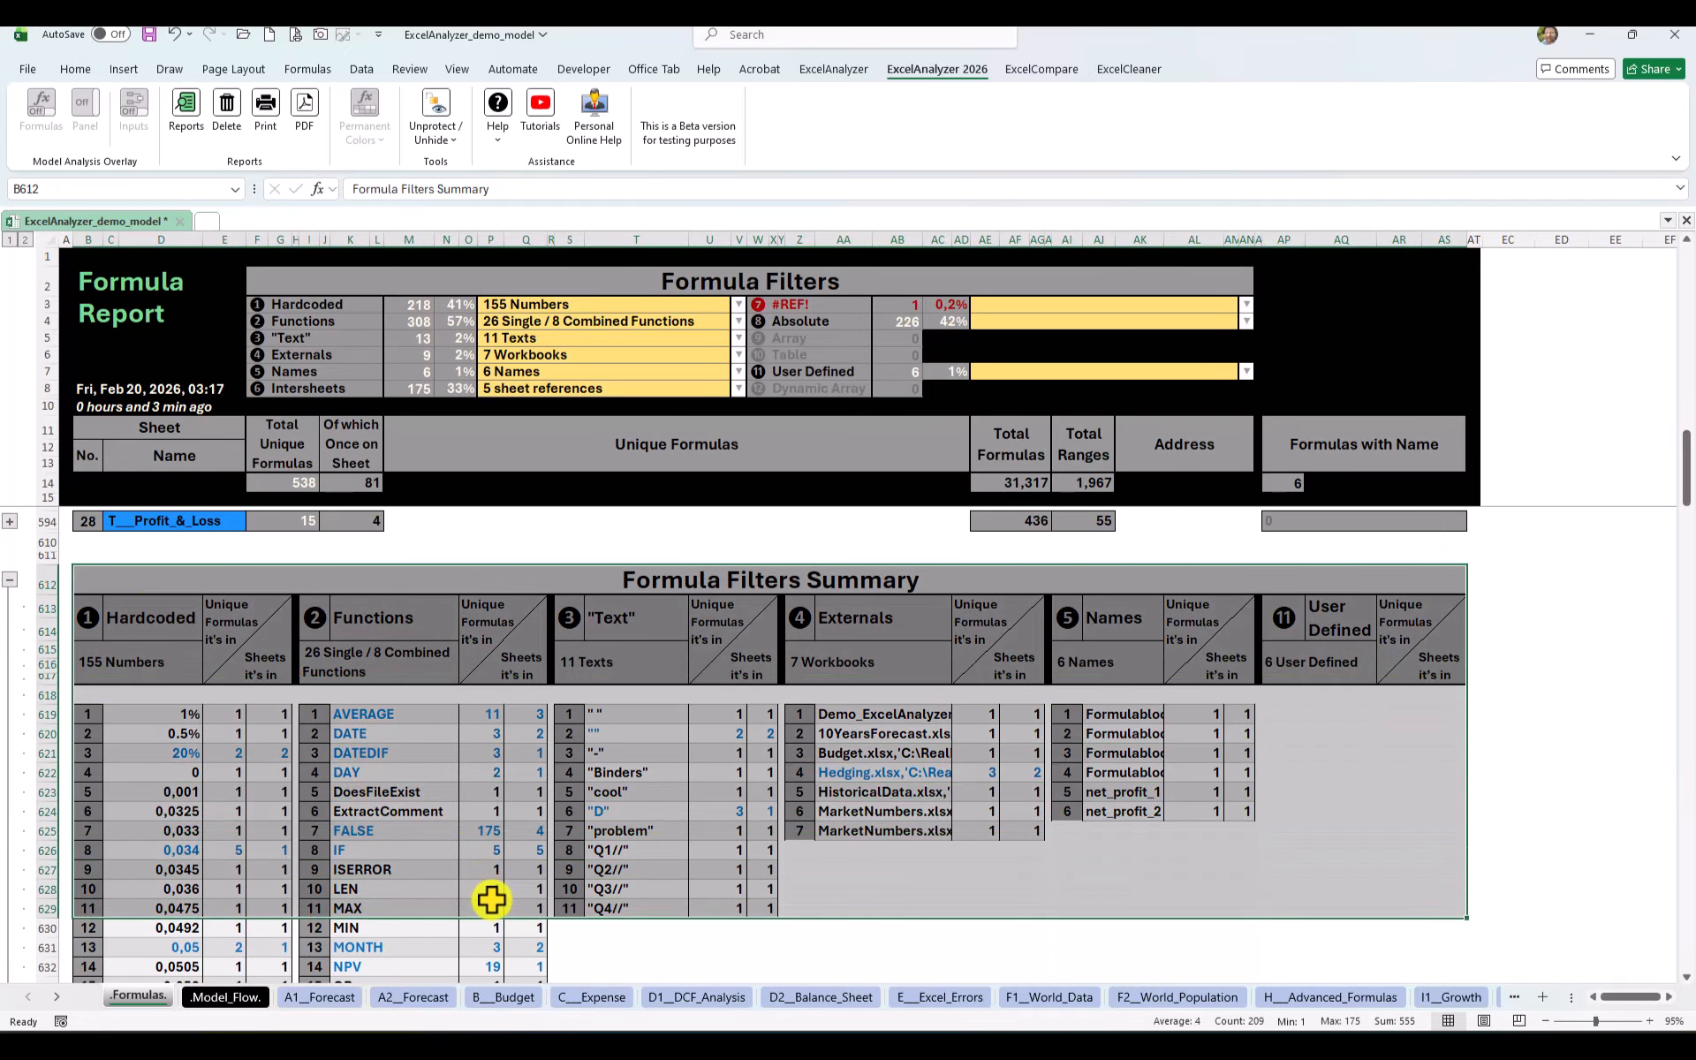
{"action": "left_click", "coordinate": [840, 883]}
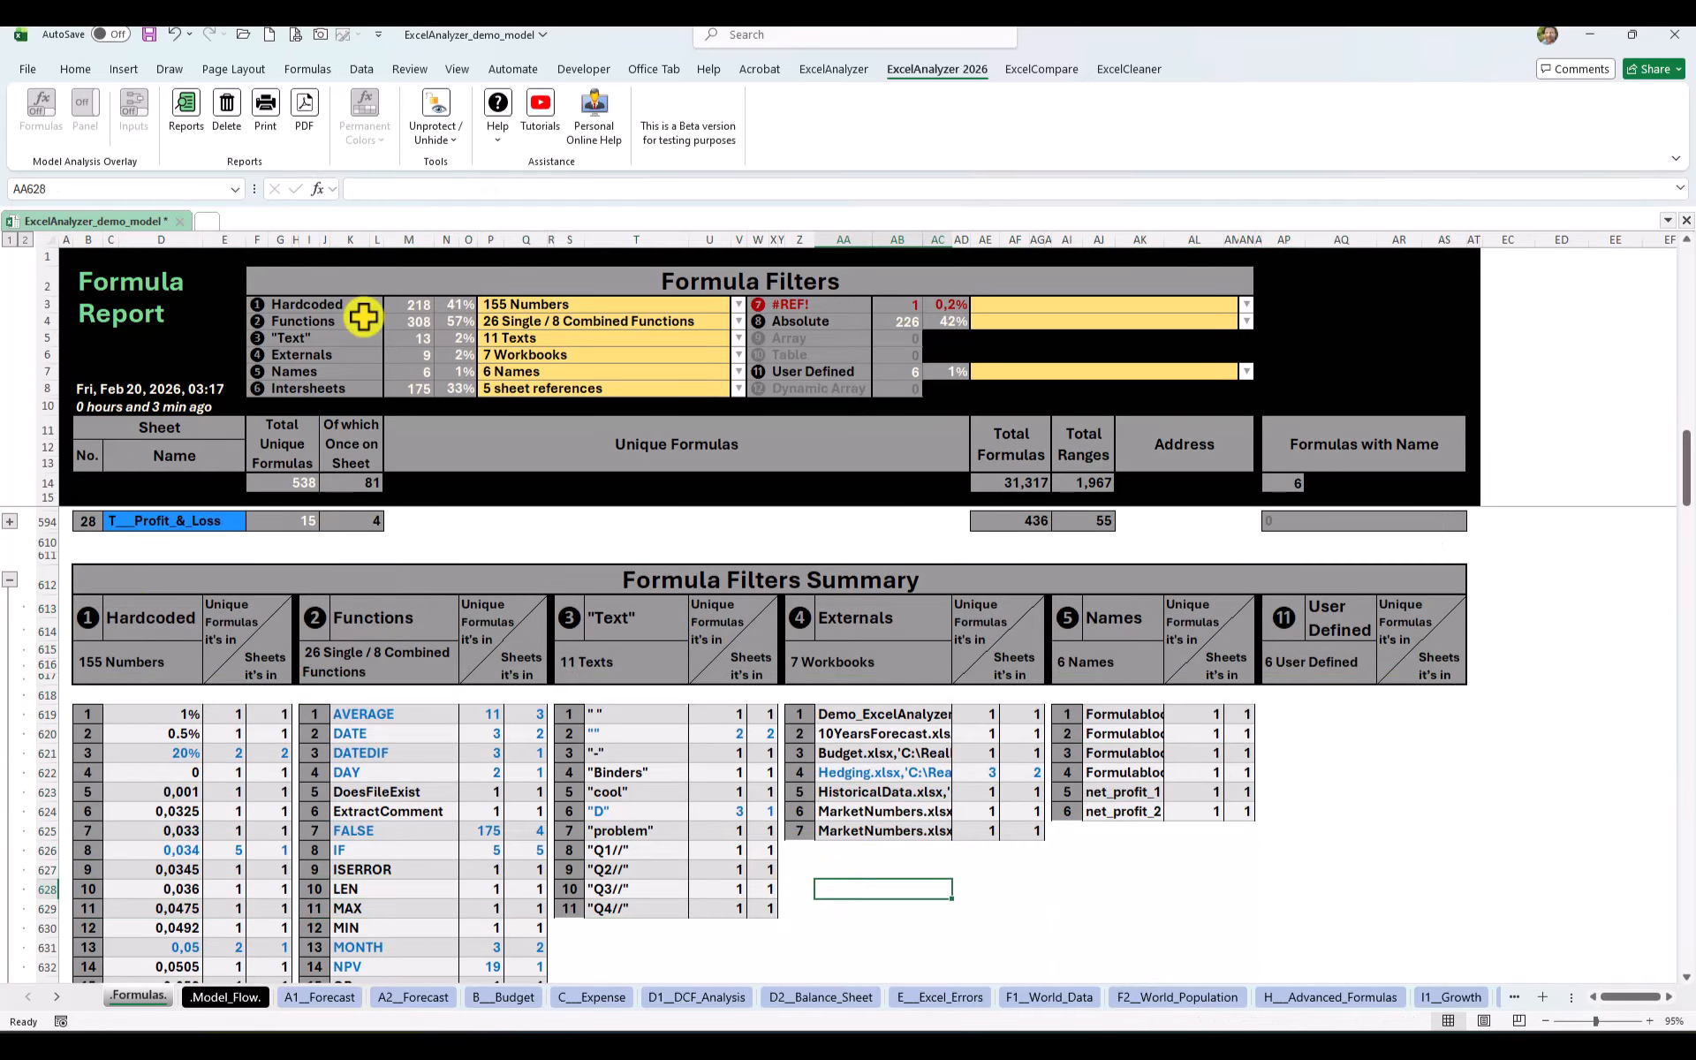
- View the Formula Report in print preview and close the preview
{"action": "left_click", "coordinate": [266, 108]}
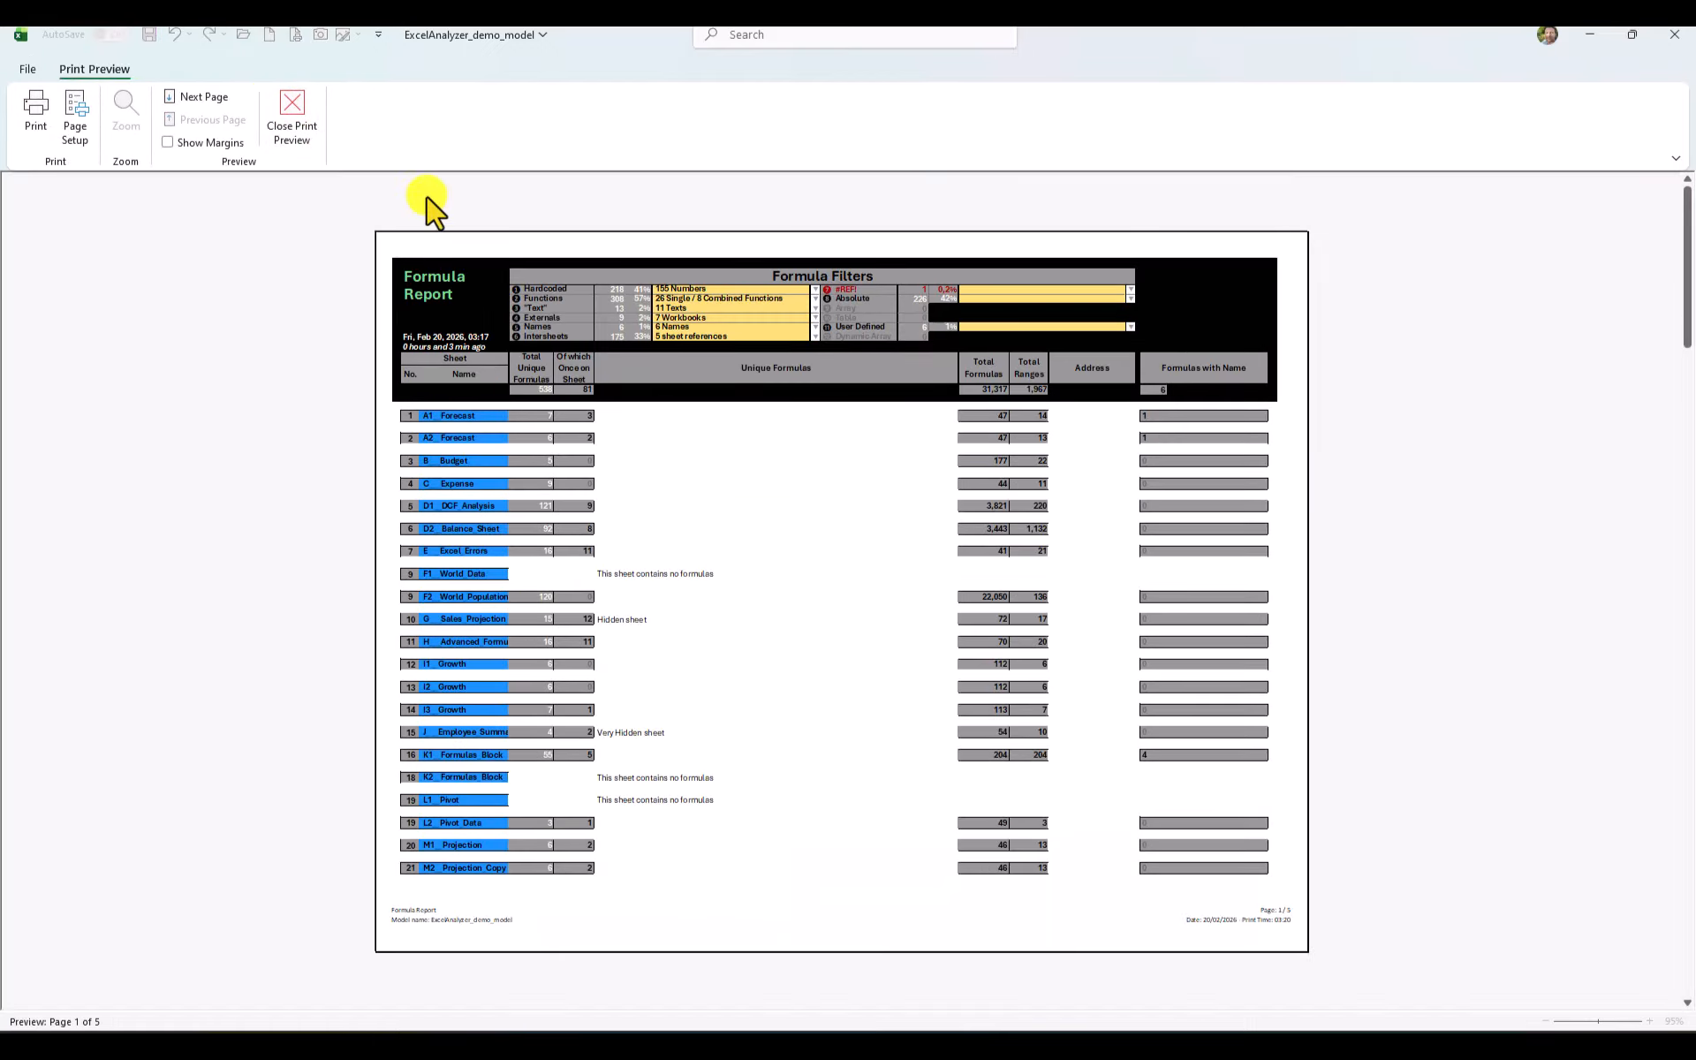
{"action": "left_click", "coordinate": [291, 114]}
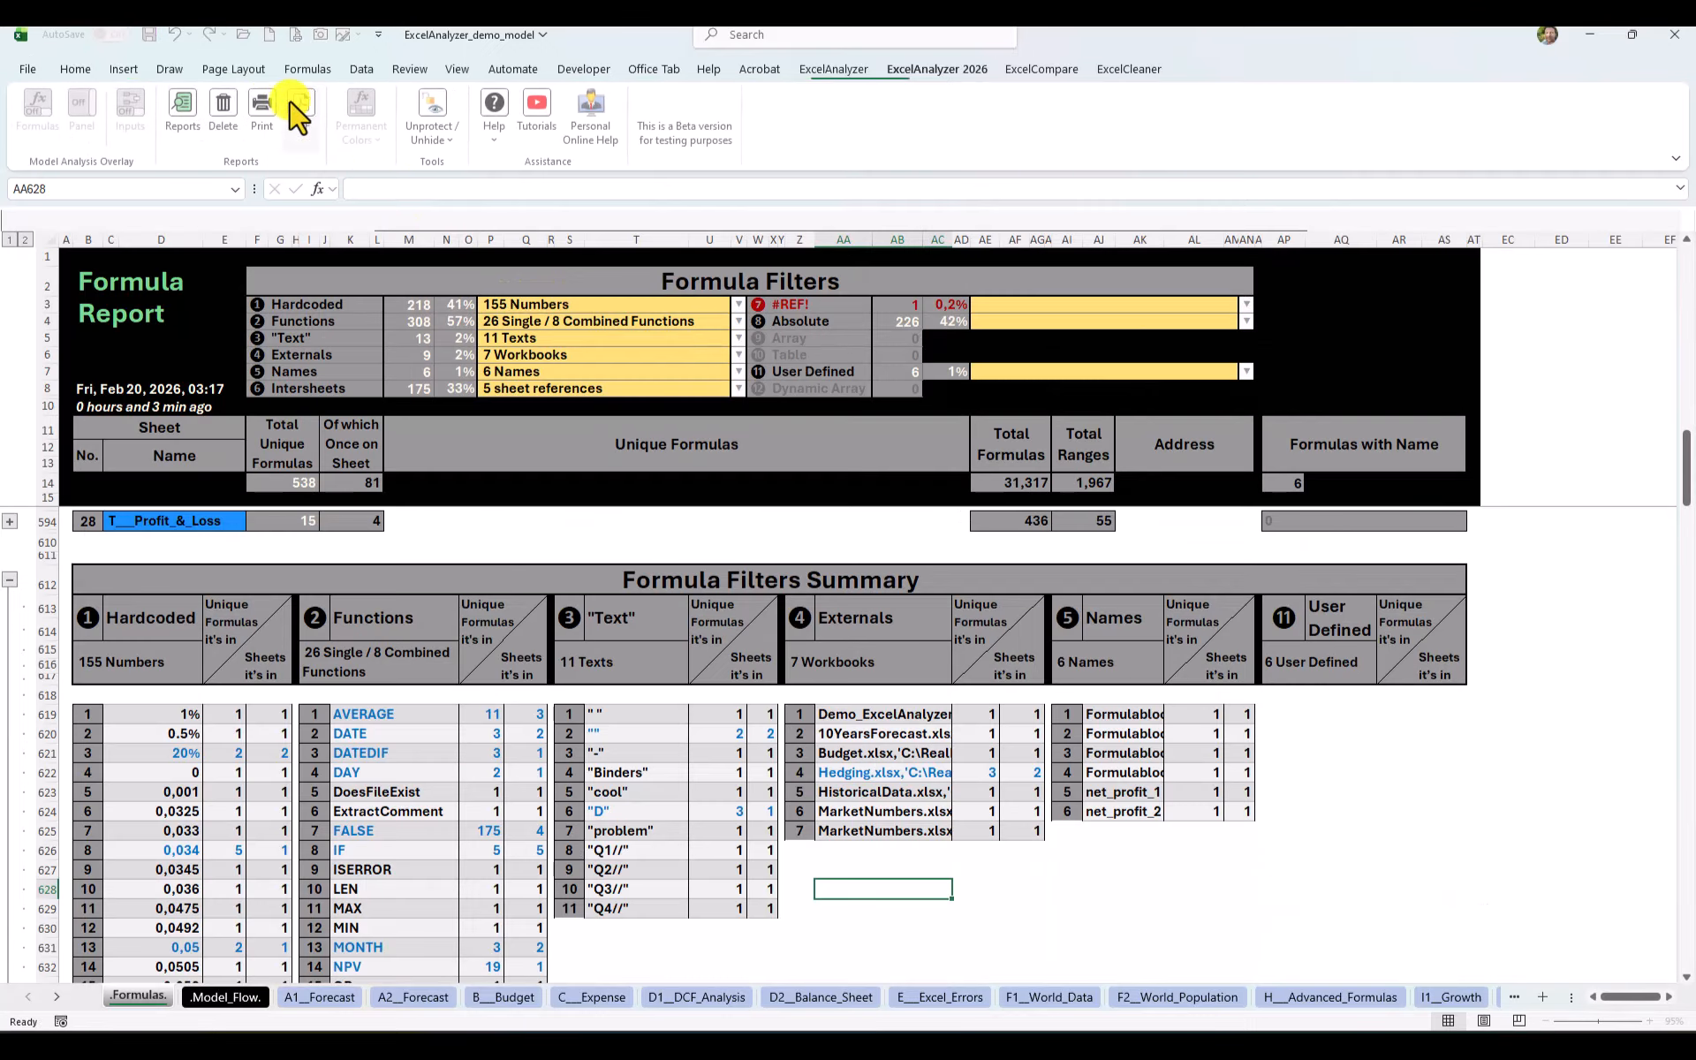
{"action": "left_click", "coordinate": [477, 536]}
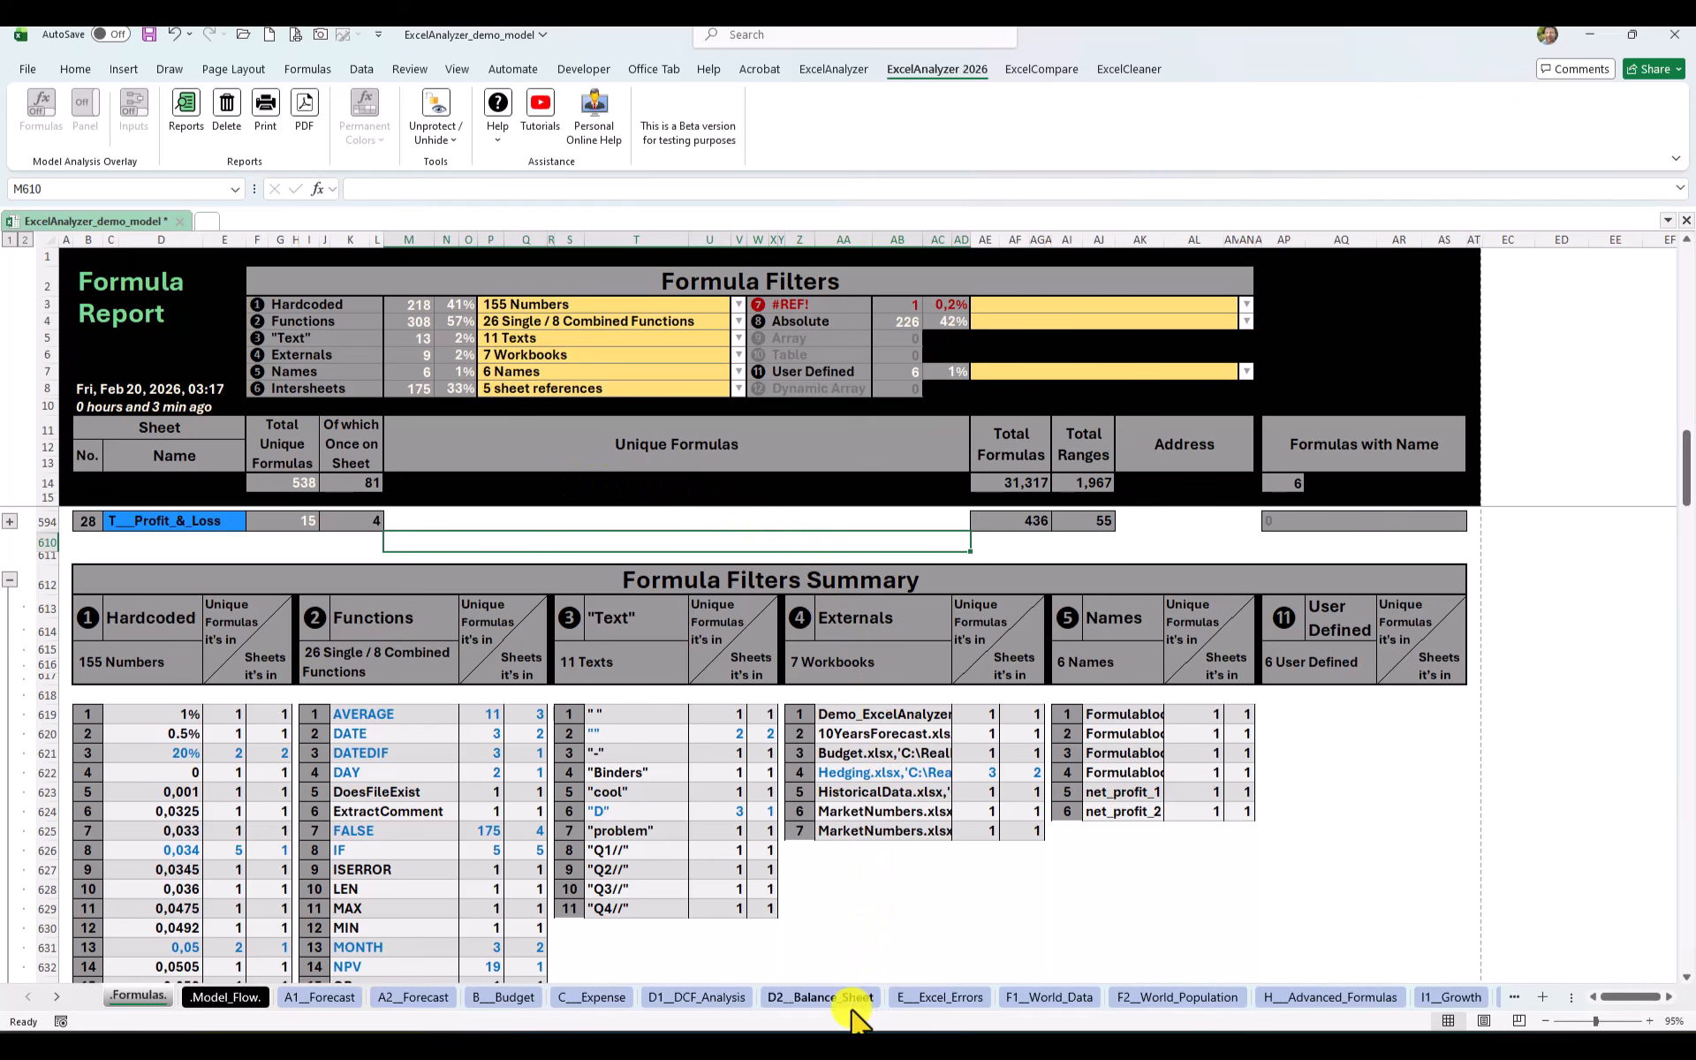
- Switch to the Model__flow__example__for_video workbook and examine the Model Flow Report's color legend and the 2 year sheet's row
{"action": "mouse_move", "coordinate": [857, 1015]}
{"action": "left_click", "coordinate": [795, 957]}
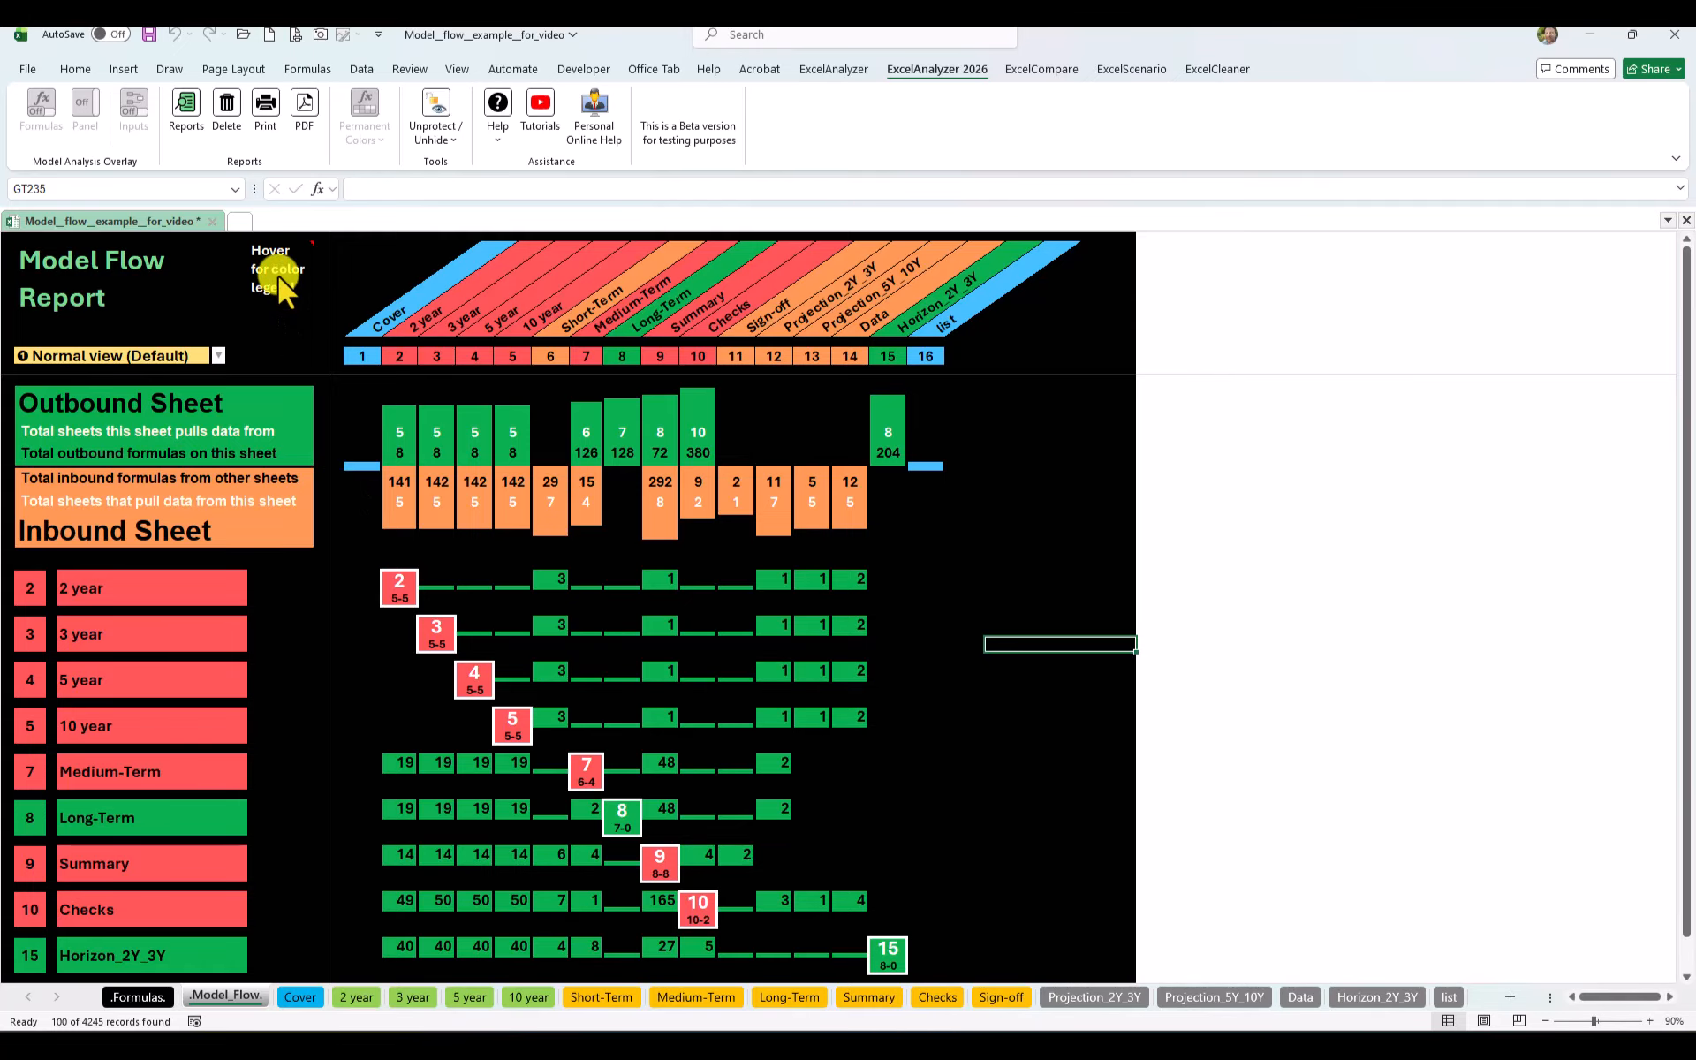
{"action": "mouse_move", "coordinate": [277, 274]}
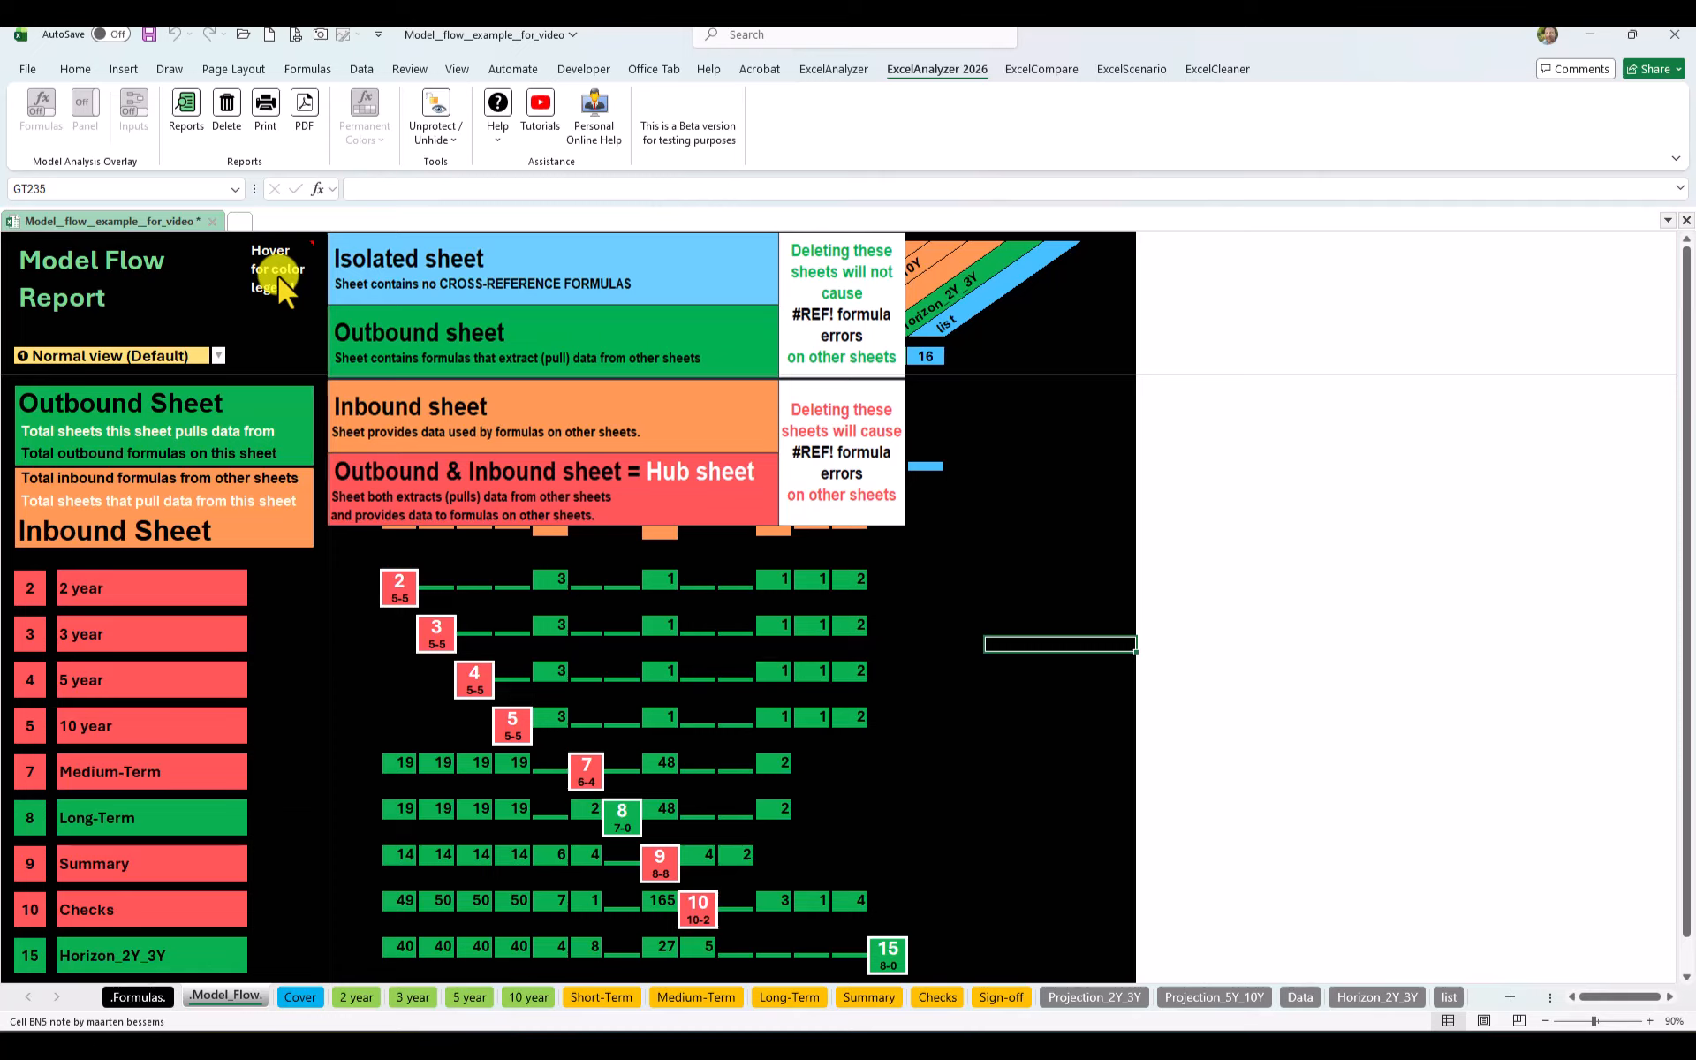
{"action": "left_click", "coordinate": [1010, 538]}
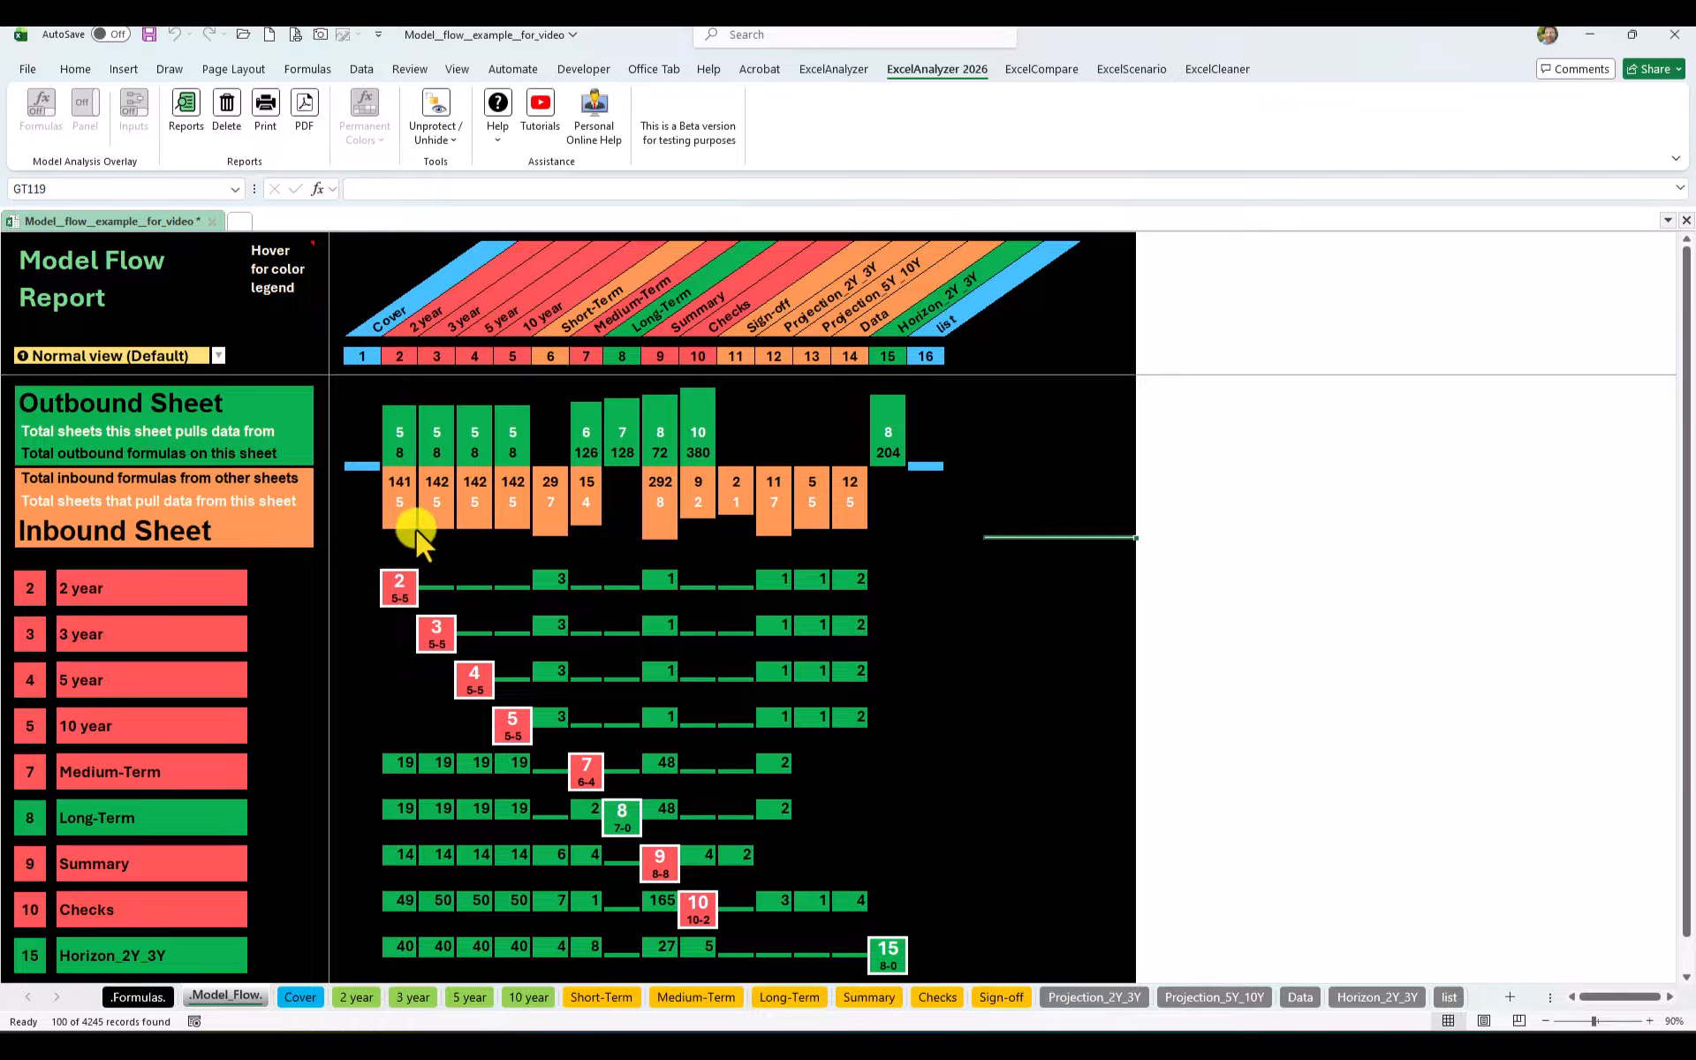
{"action": "left_click_drag", "start_coordinate": [406, 587], "coordinate": [883, 597]}
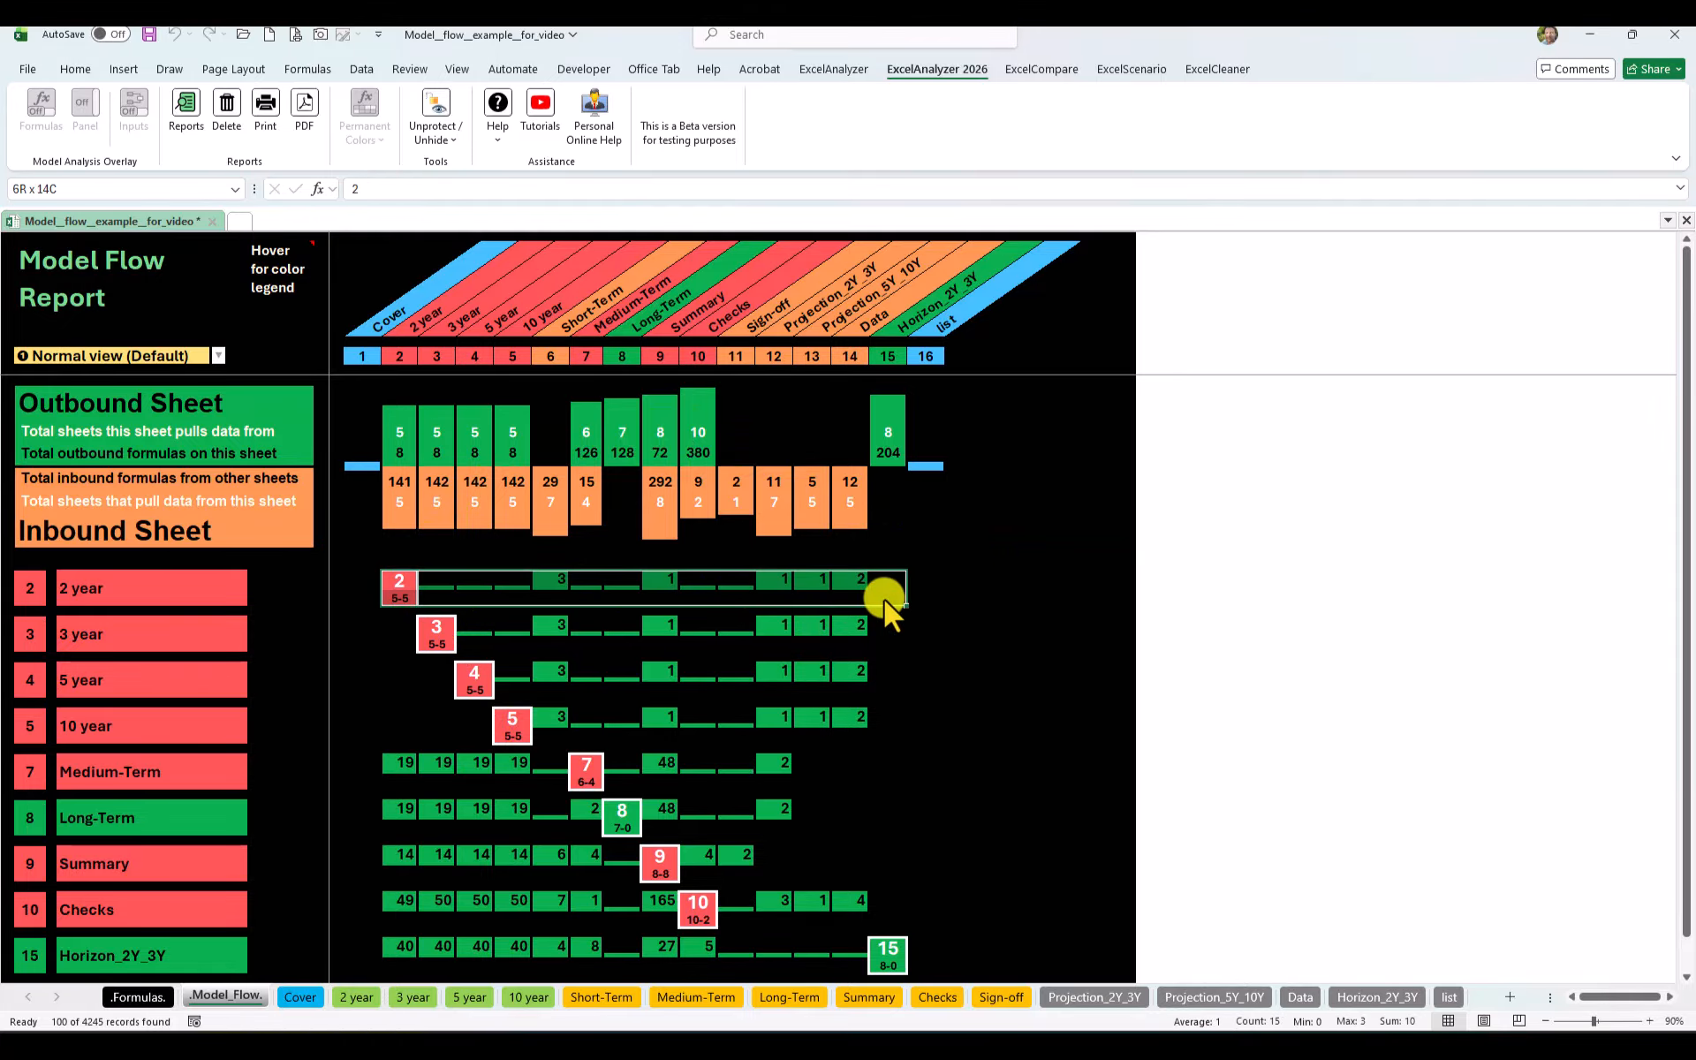
- Switch the Model Flow Report to Detailed view and examine the outbound and inbound rows of the 2 year and 3 year sheets
{"action": "left_click", "coordinate": [220, 355]}
{"action": "left_click", "coordinate": [218, 355]}
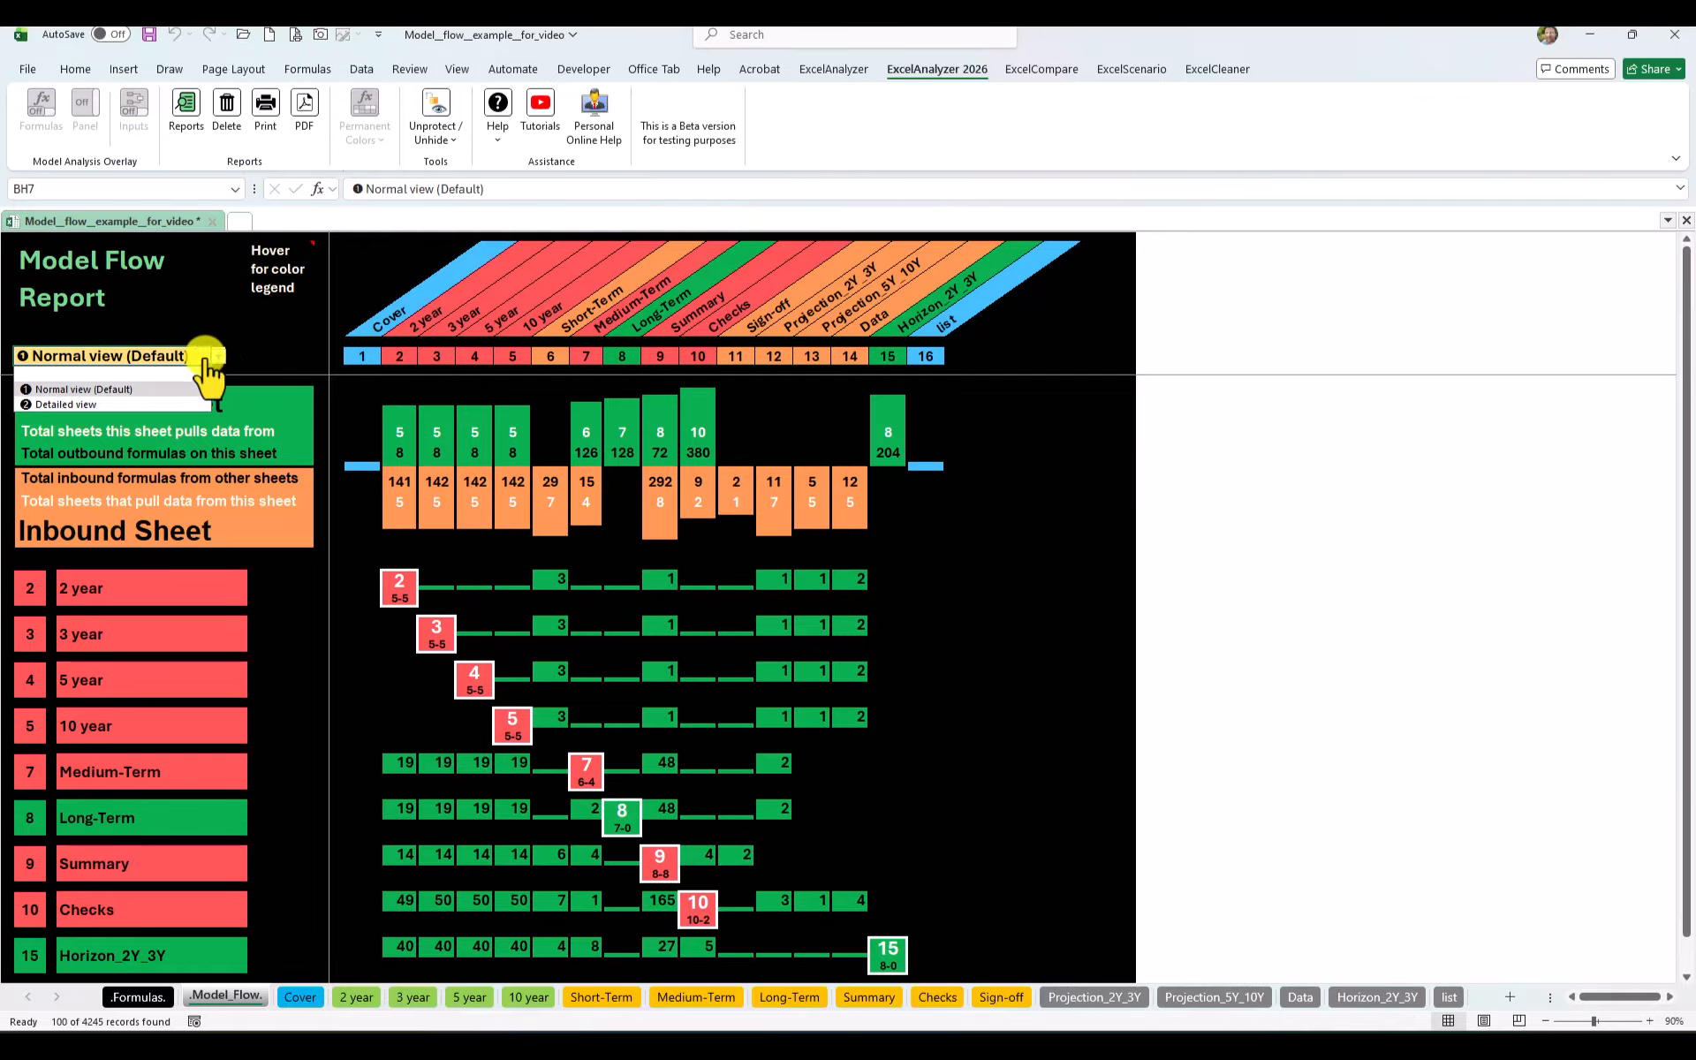
{"action": "left_click", "coordinate": [71, 404]}
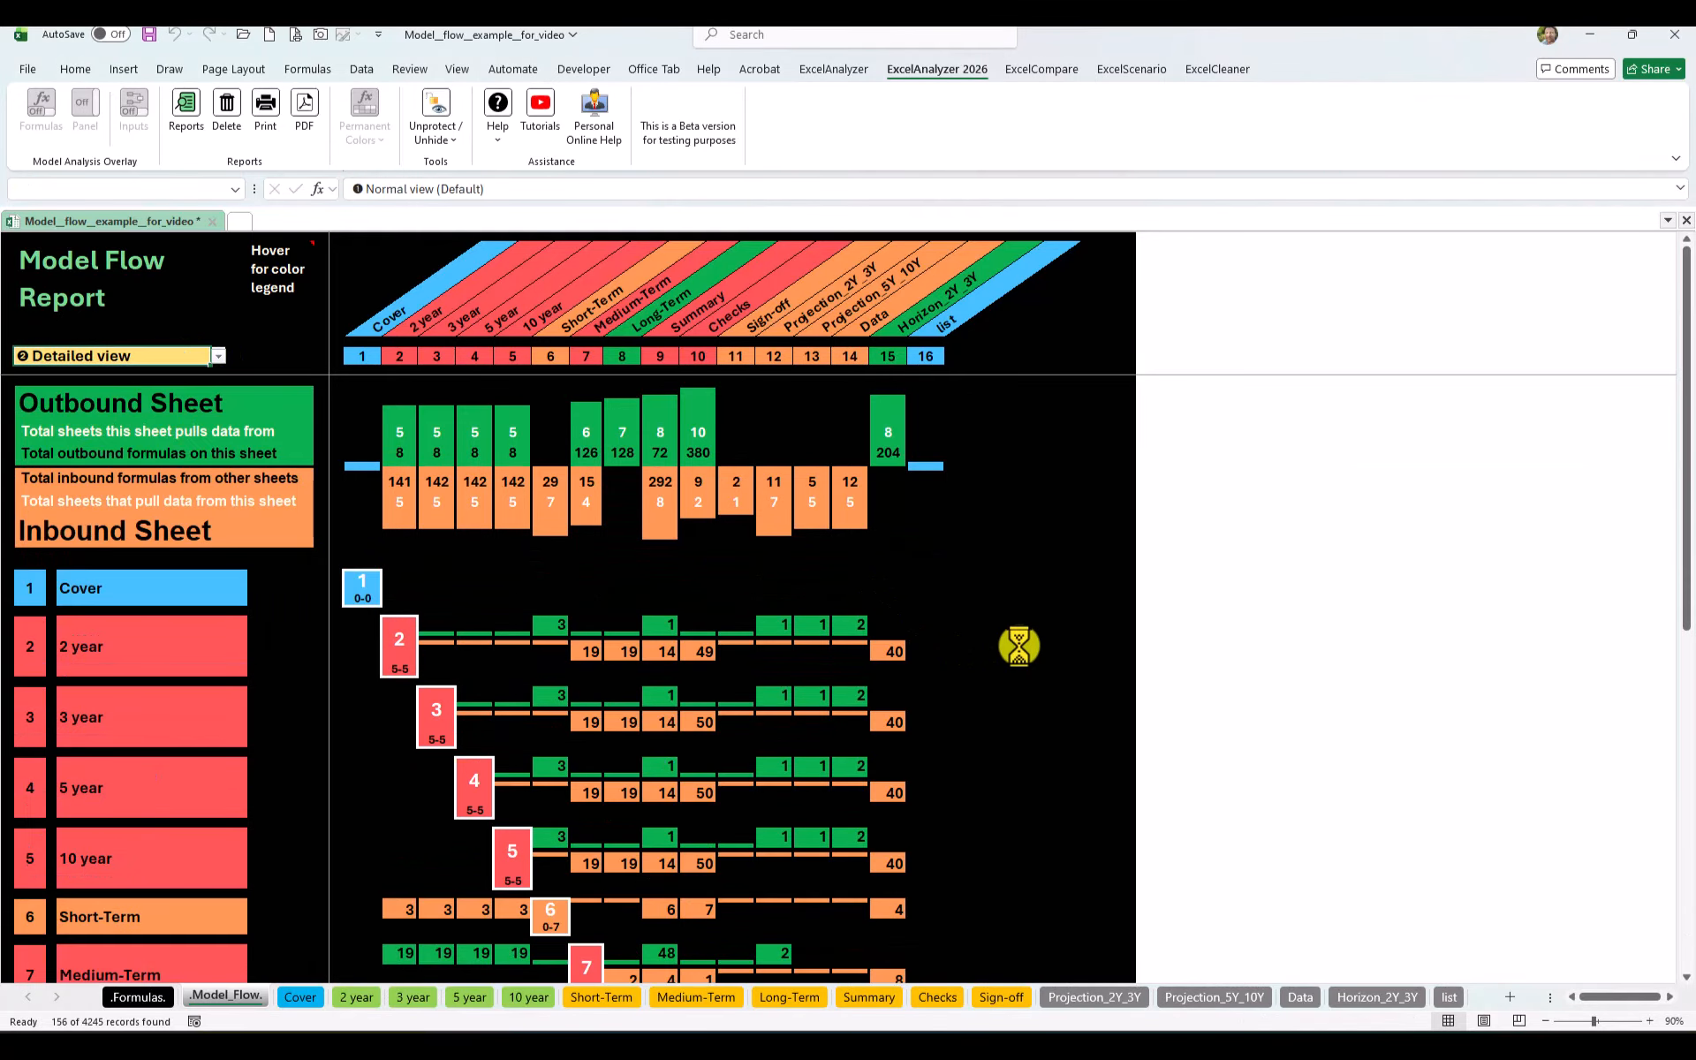
{"action": "left_click", "coordinate": [1045, 622]}
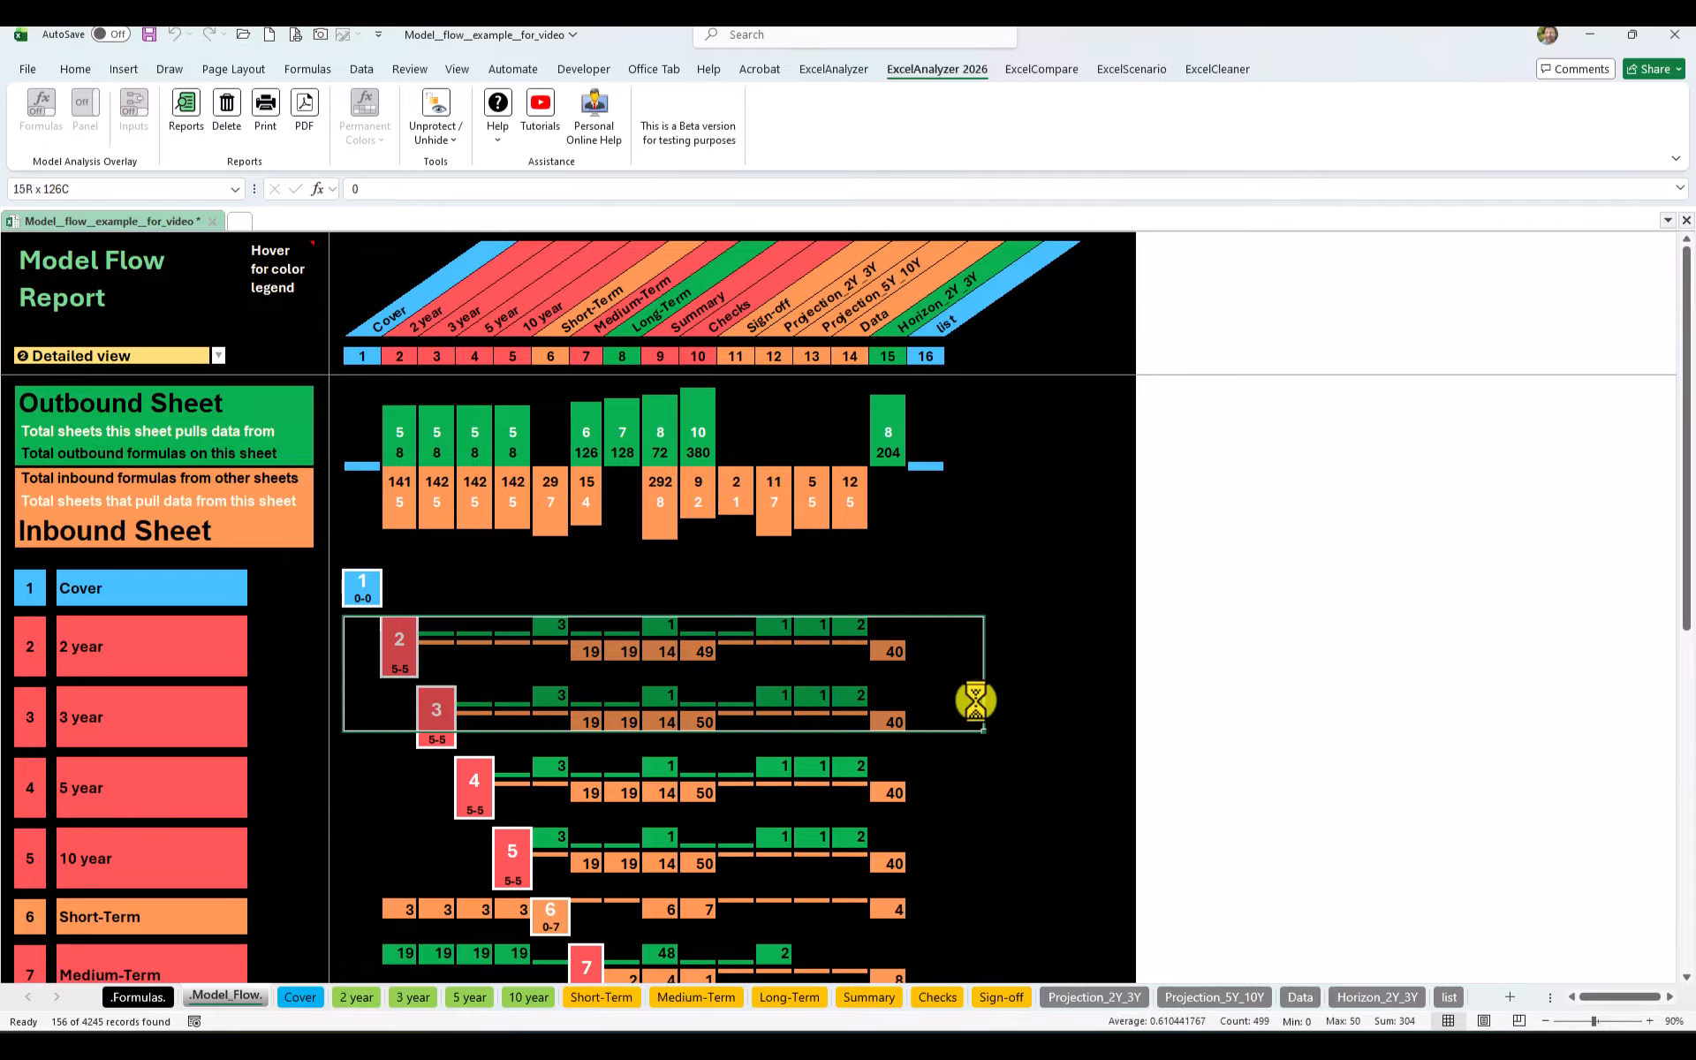
{"action": "left_click", "coordinate": [1030, 583]}
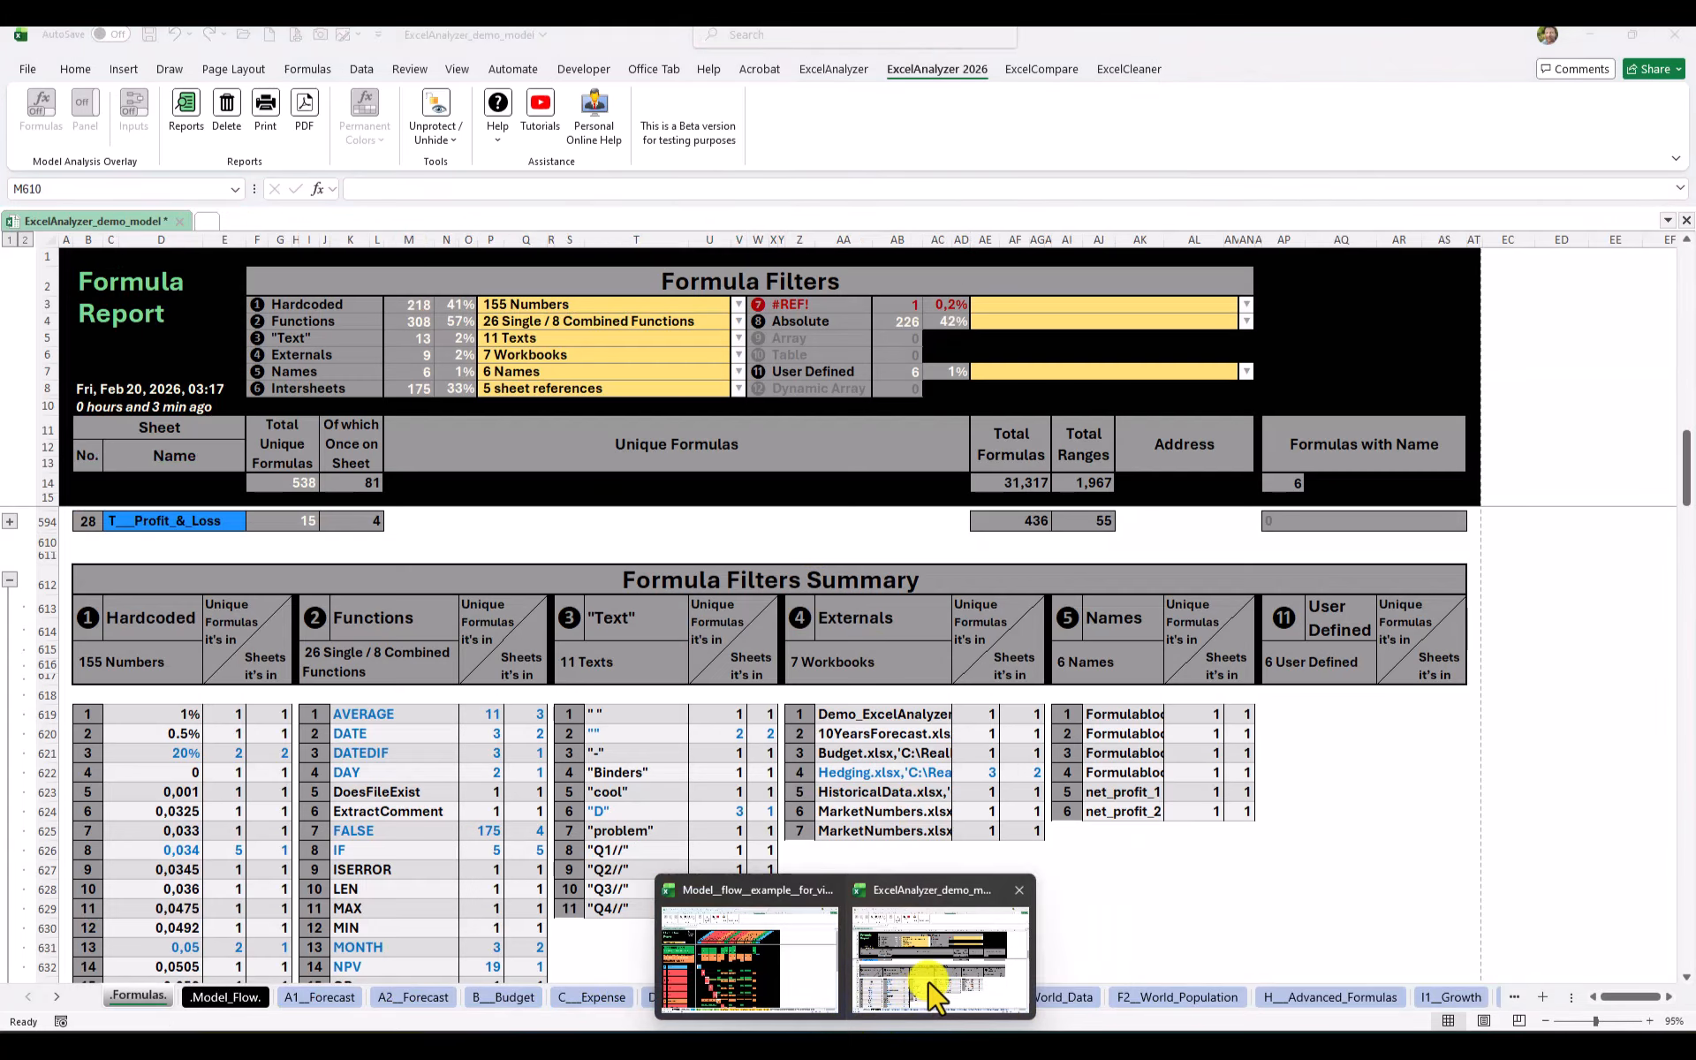
- Switch to the ExcelAnalyzer_demo_model workbook and apply permanent colors to the A1__Forecast sheet only, accepting the background overwrite
{"action": "left_click", "coordinate": [928, 980]}
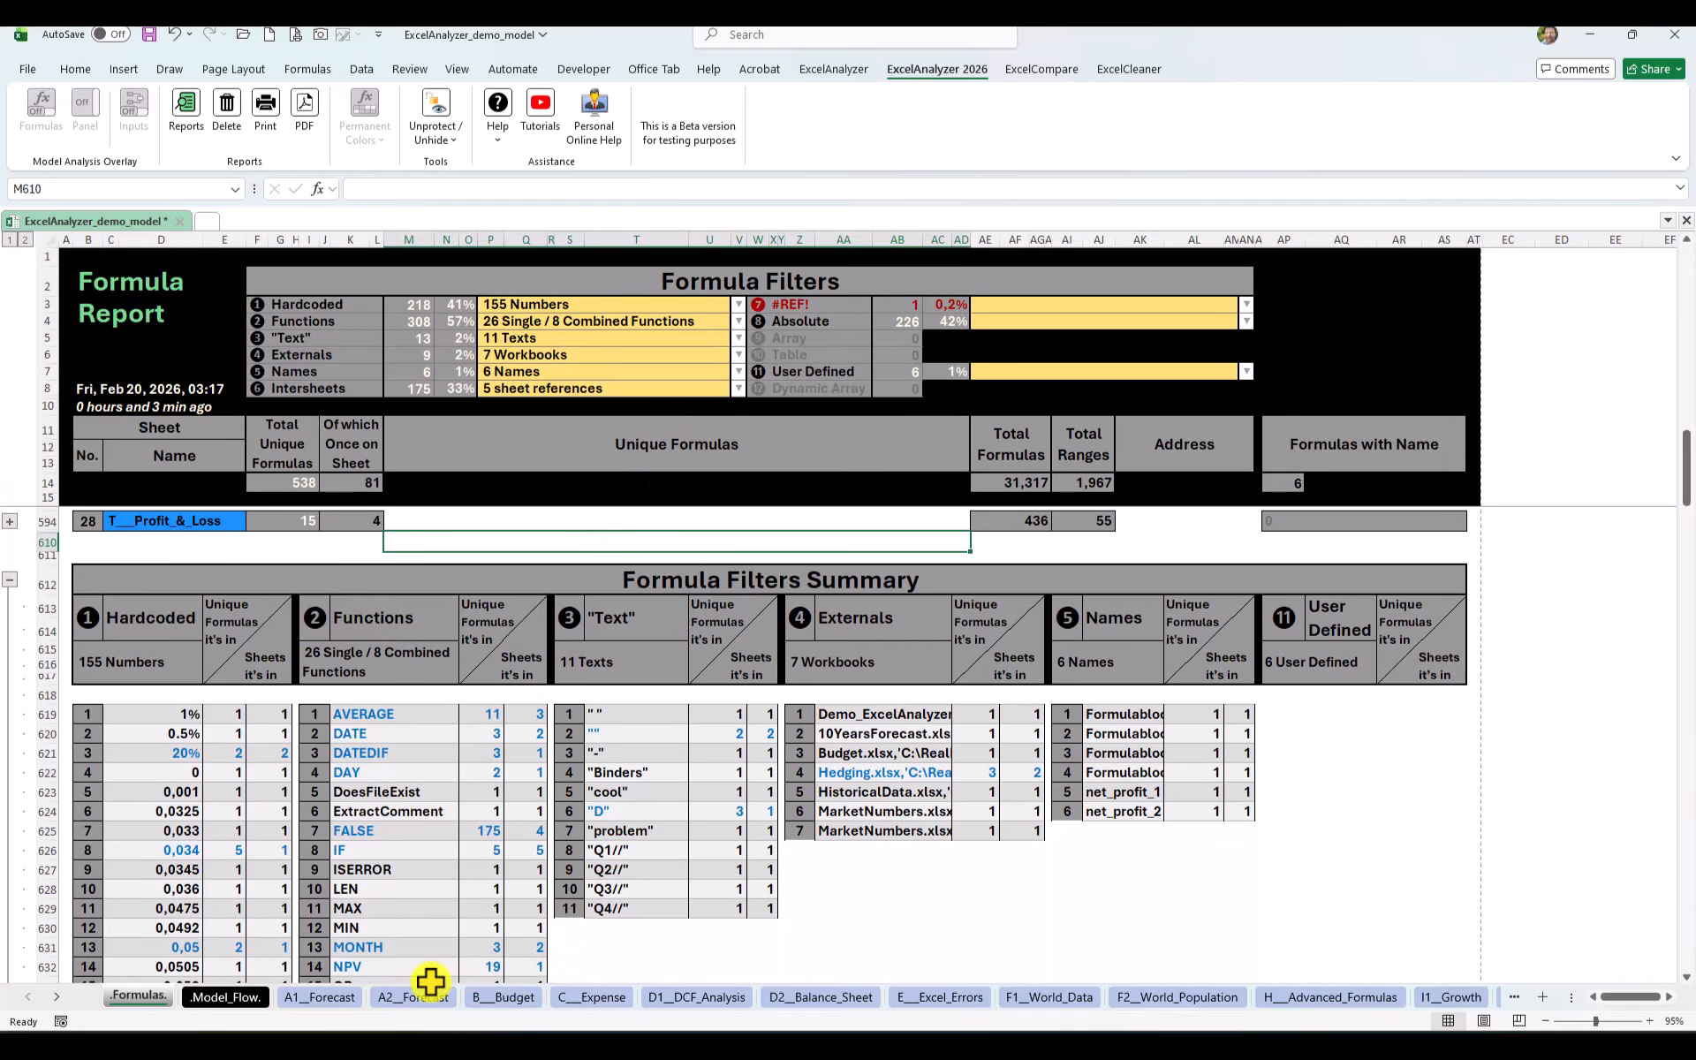
{"action": "left_click", "coordinate": [323, 1000]}
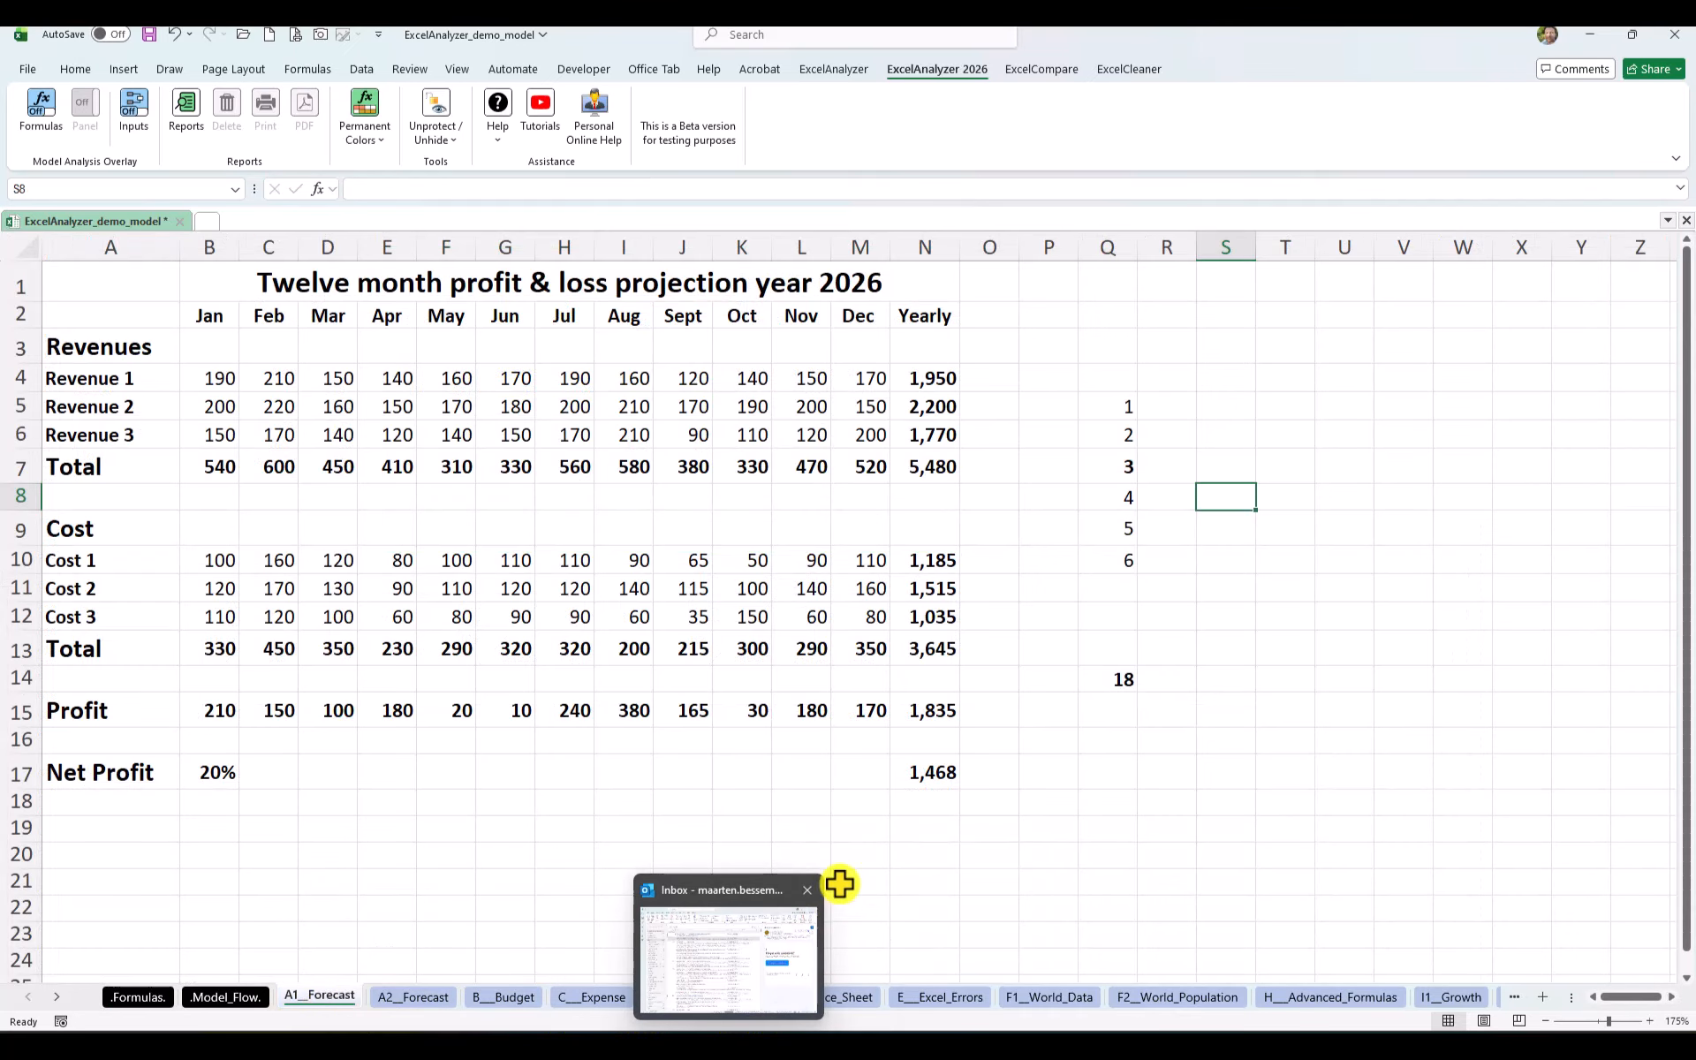
{"action": "left_click", "coordinate": [914, 852]}
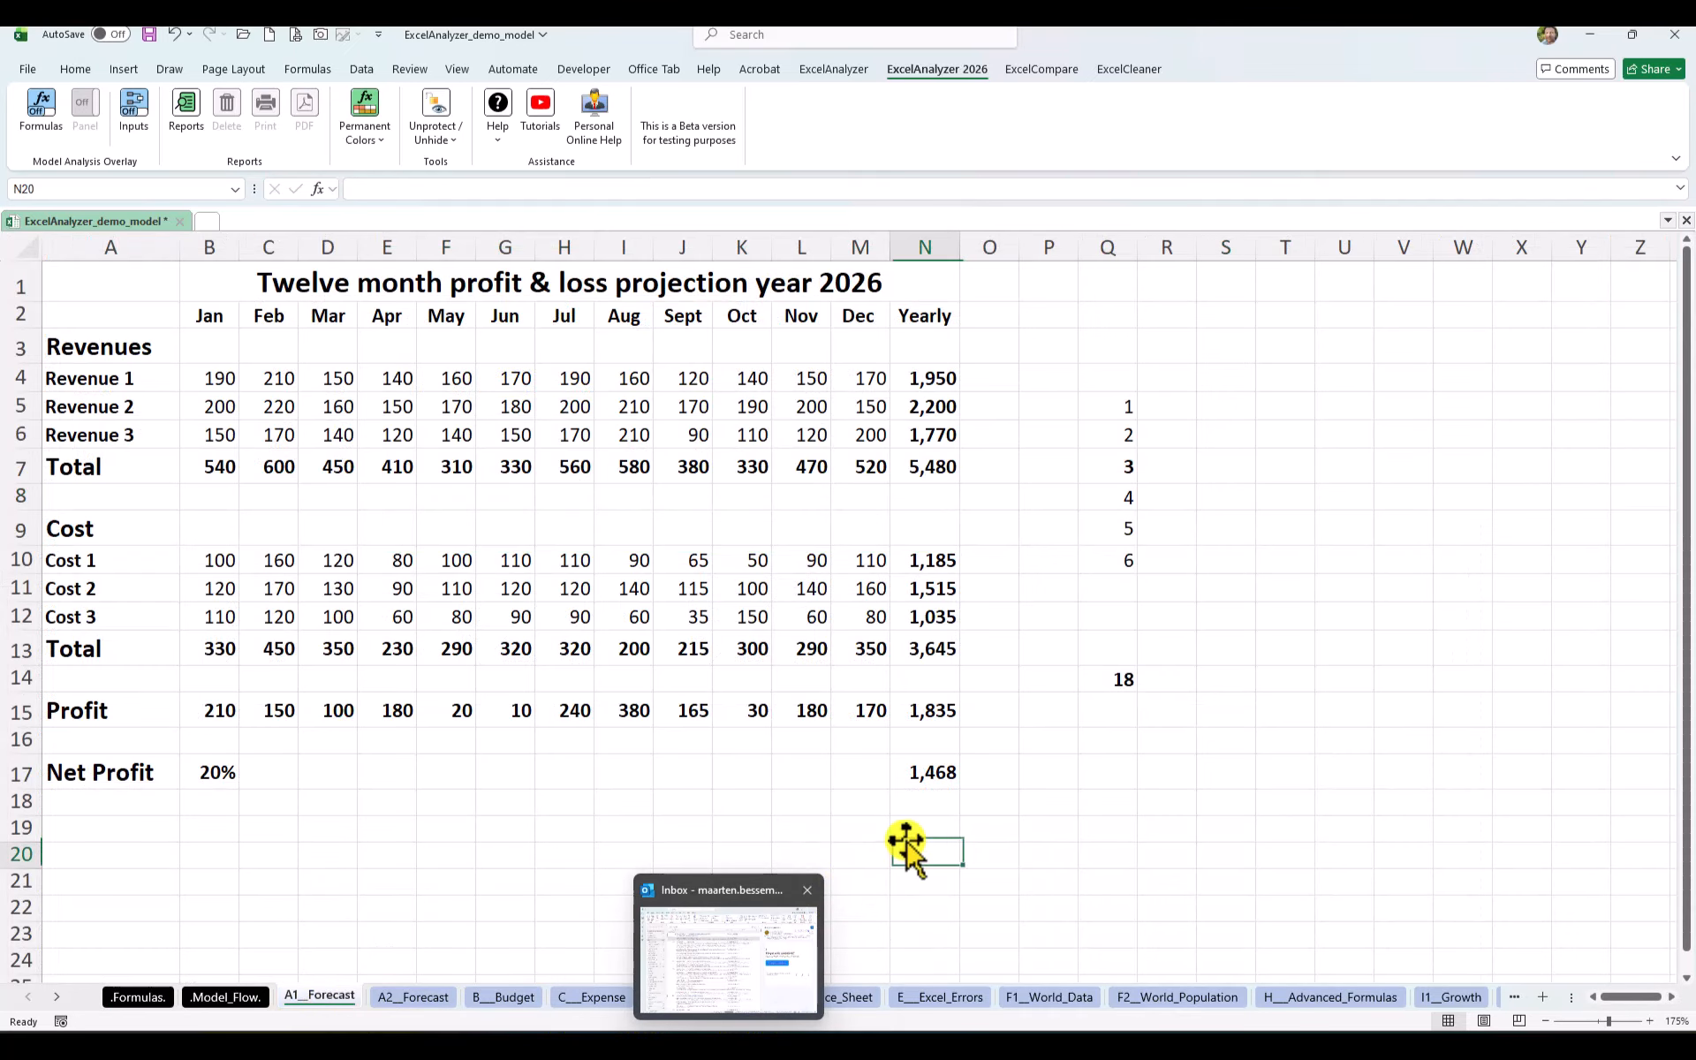
{"action": "left_click", "coordinate": [385, 144]}
{"action": "left_click", "coordinate": [398, 168]}
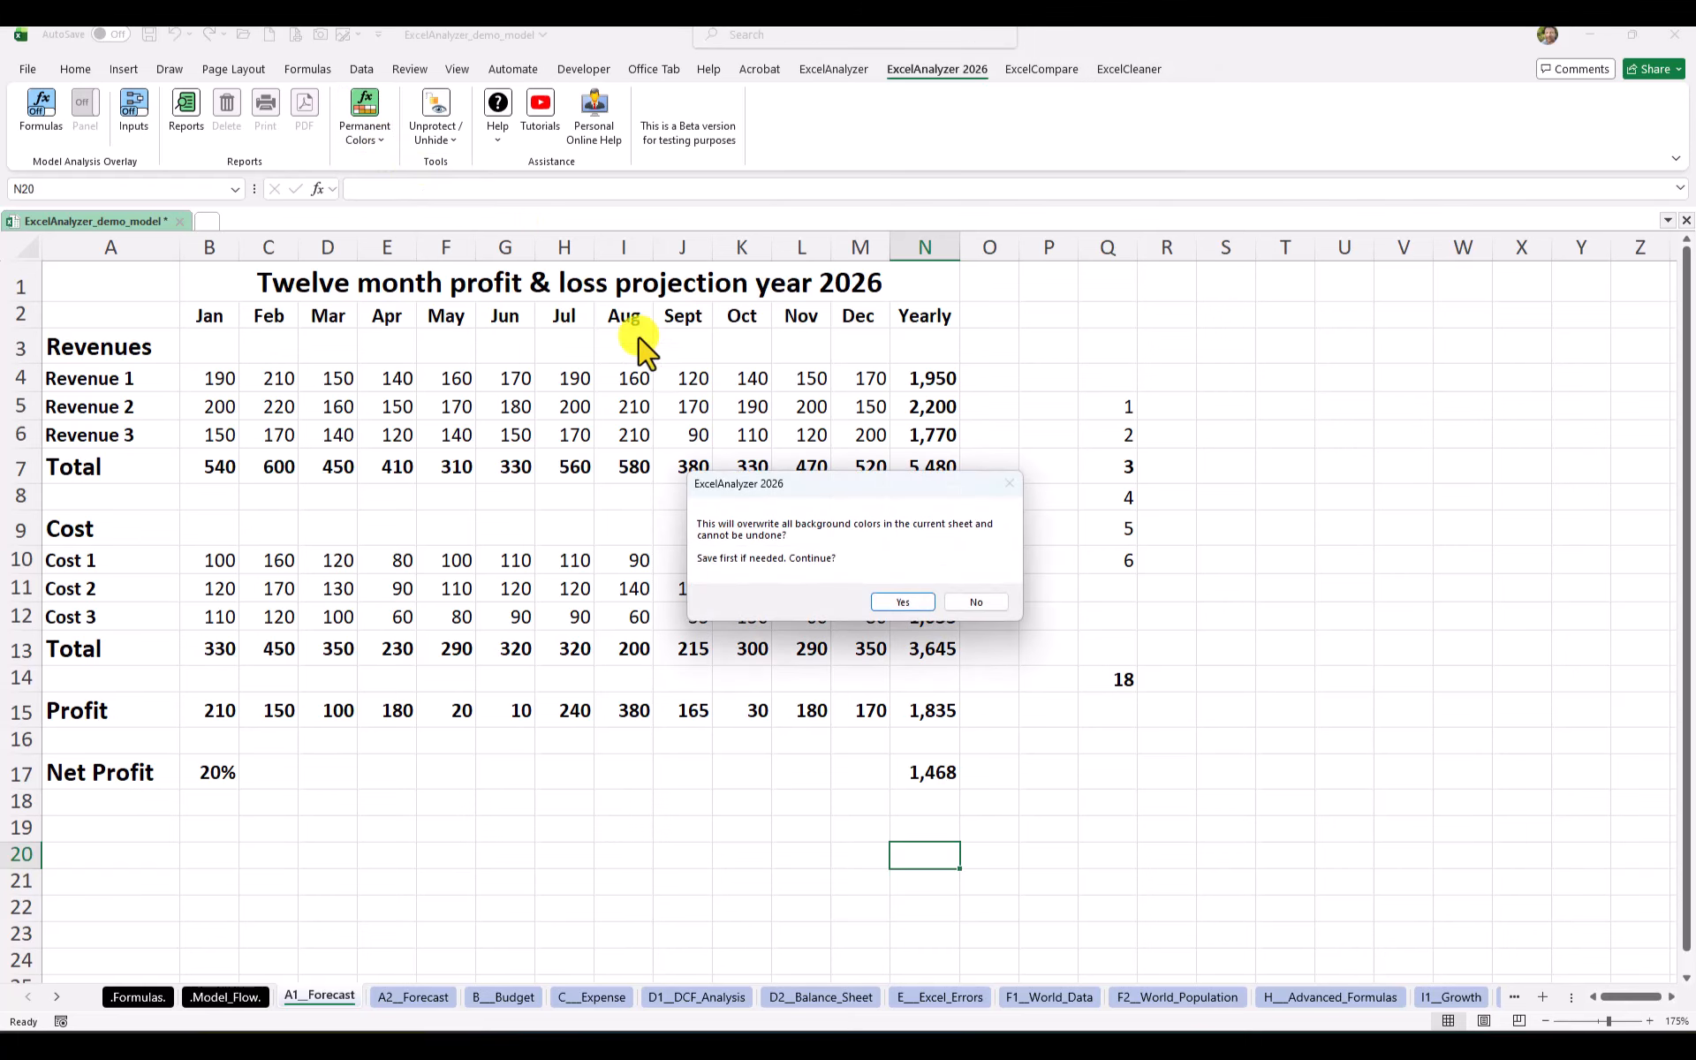
{"action": "left_click", "coordinate": [909, 606]}
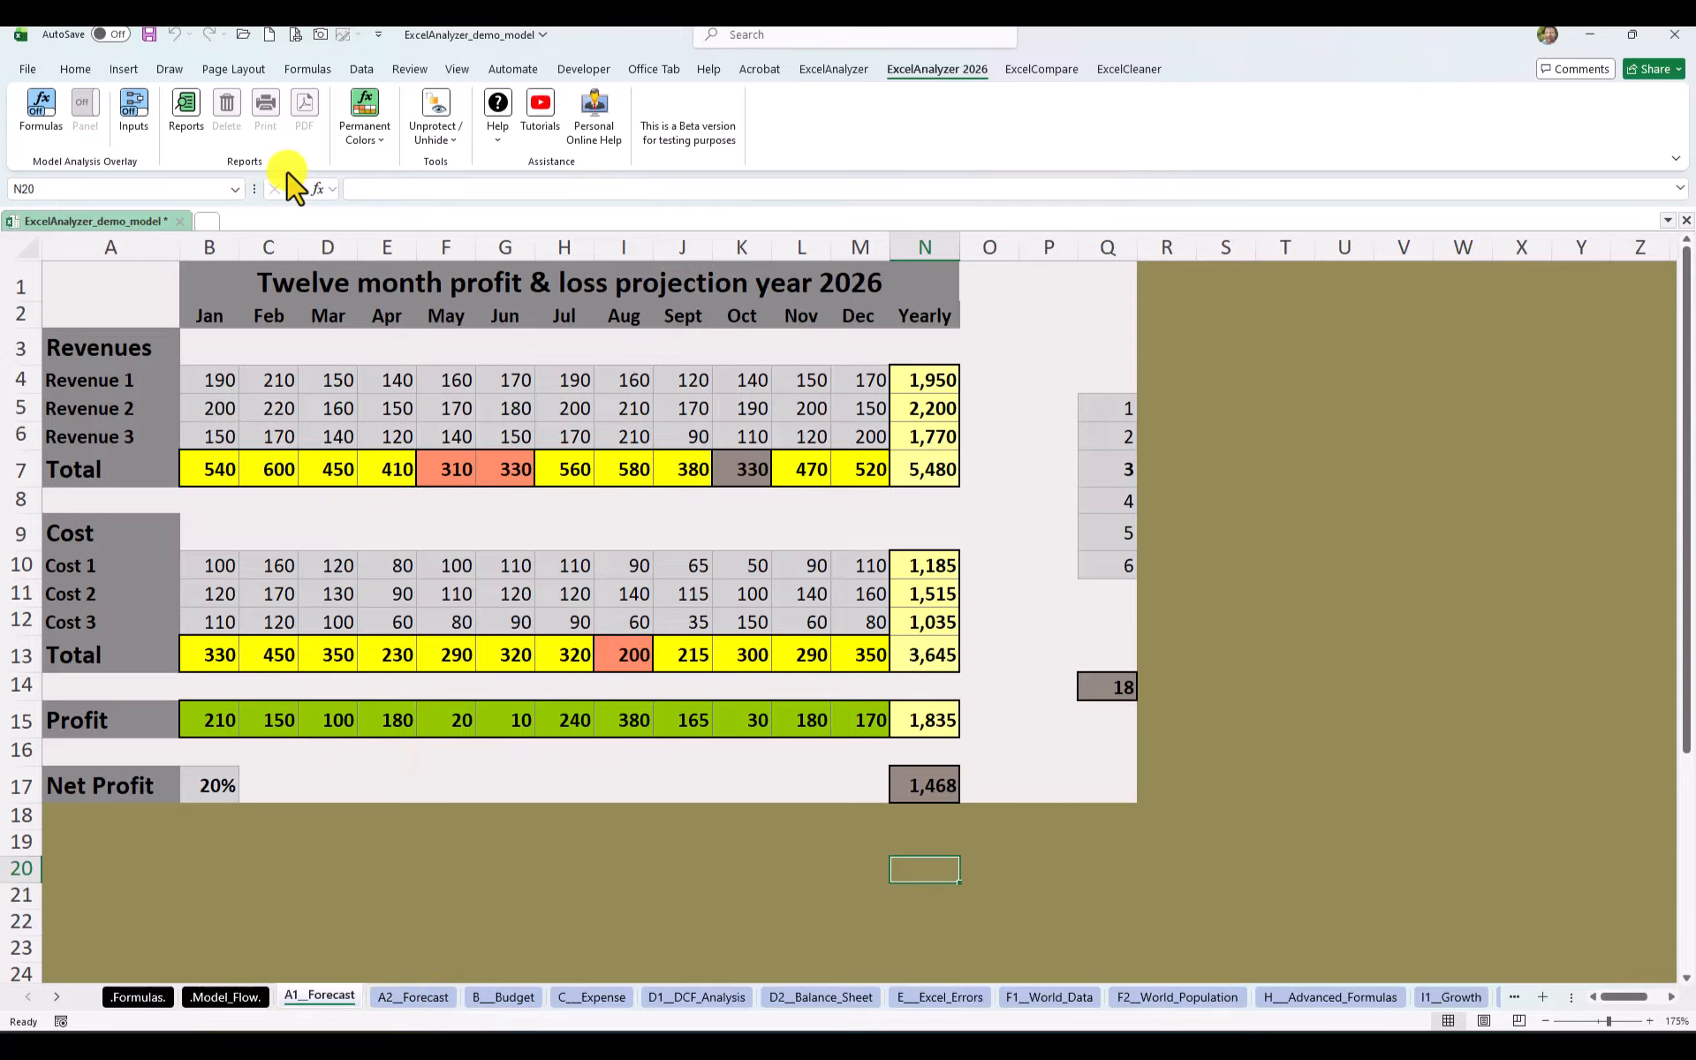
- Apply permanent colors to the B__Budget sheet only, accepting the background overwrite
{"action": "left_click", "coordinate": [369, 134]}
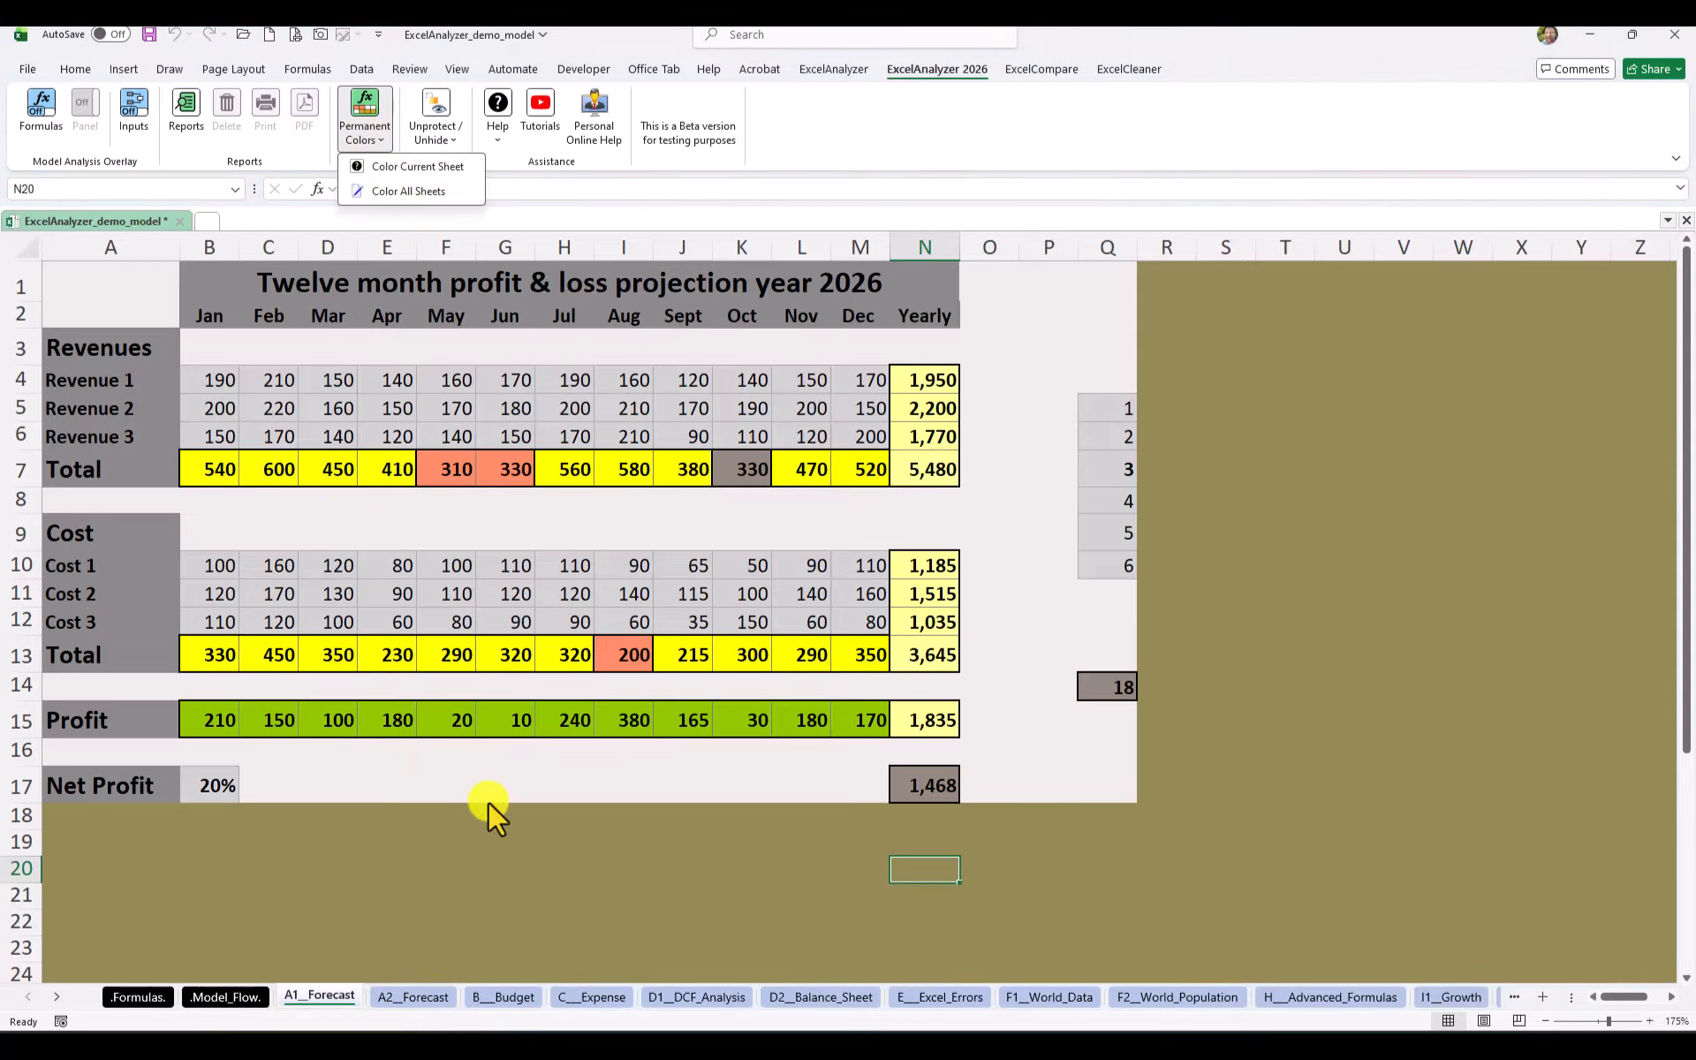
{"action": "left_click", "coordinate": [518, 996]}
{"action": "left_click", "coordinate": [519, 995]}
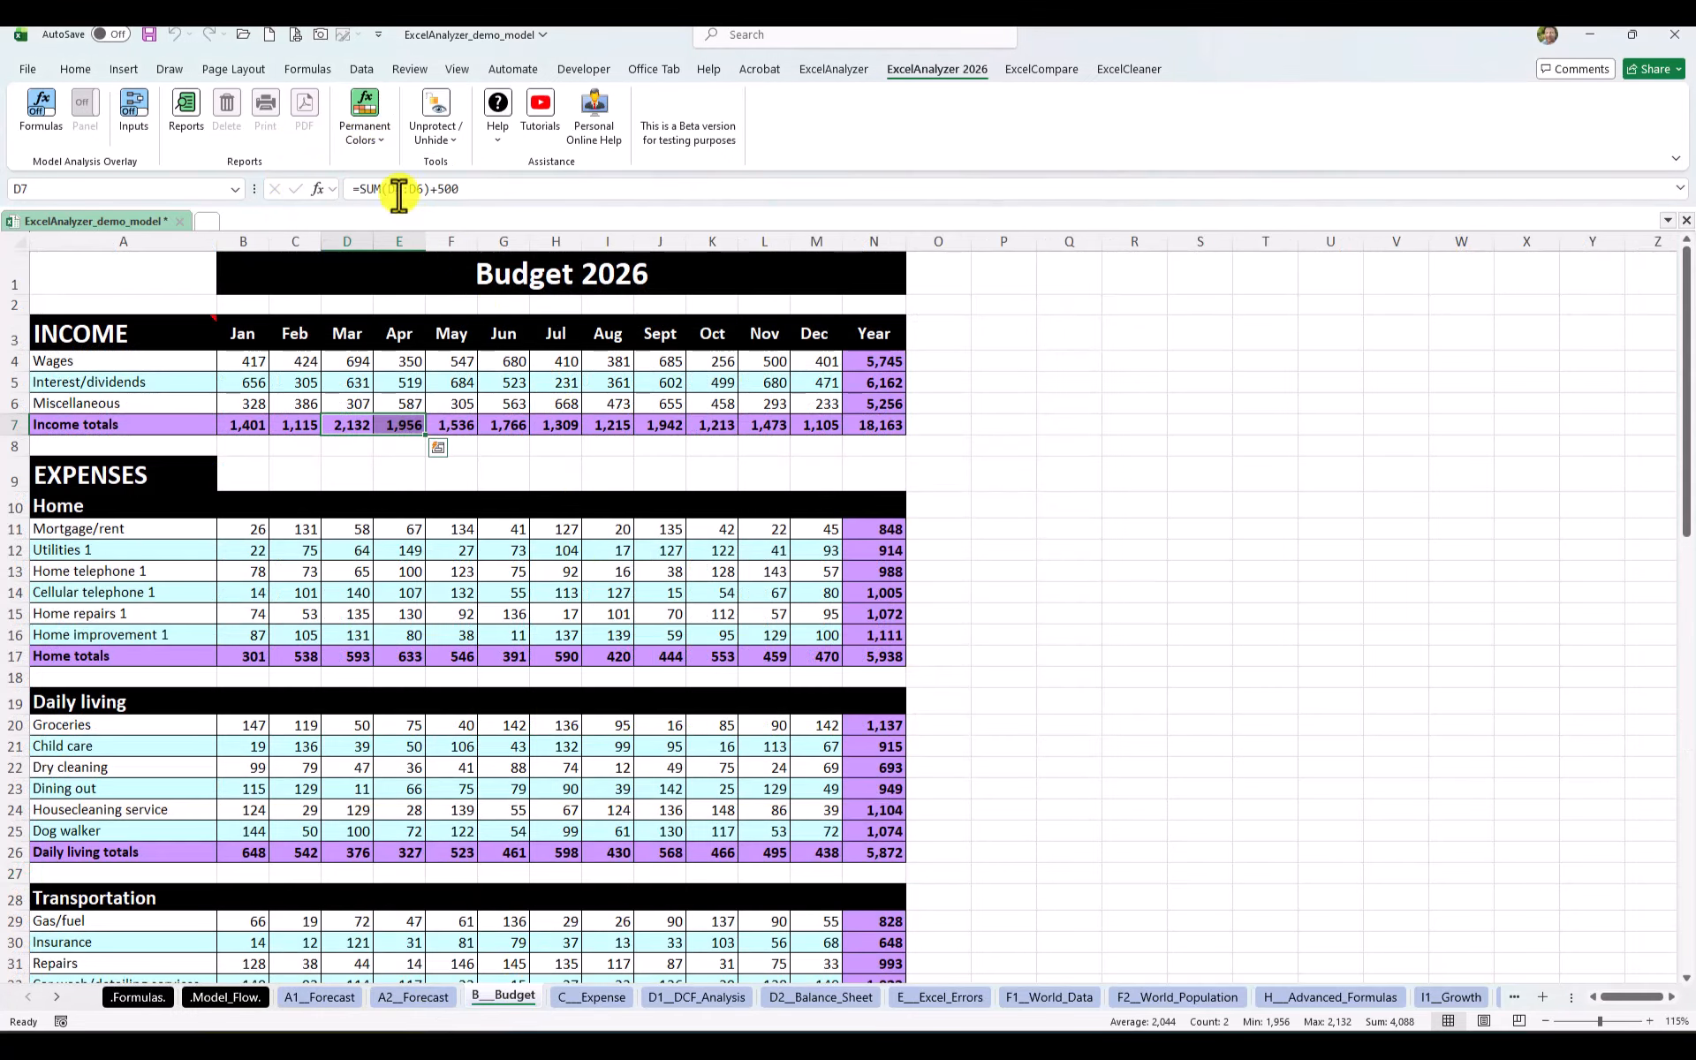
{"action": "left_click", "coordinate": [376, 140]}
{"action": "left_click", "coordinate": [402, 170]}
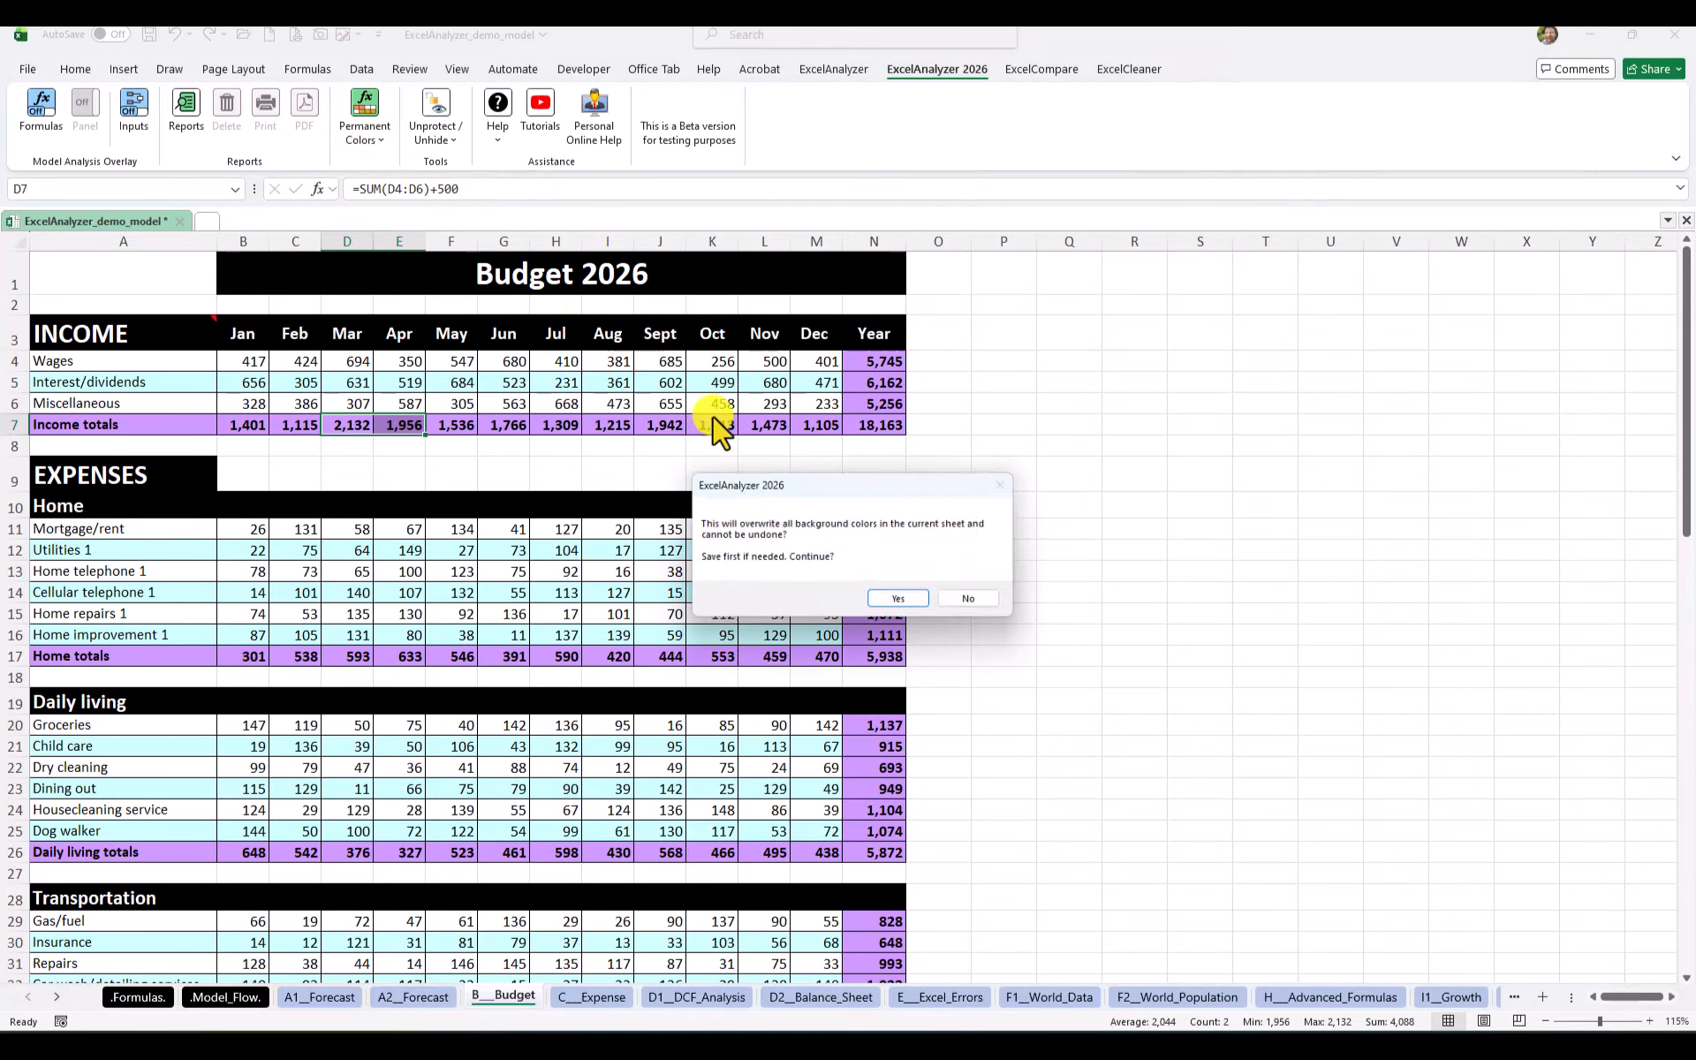
{"action": "left_click", "coordinate": [898, 602]}
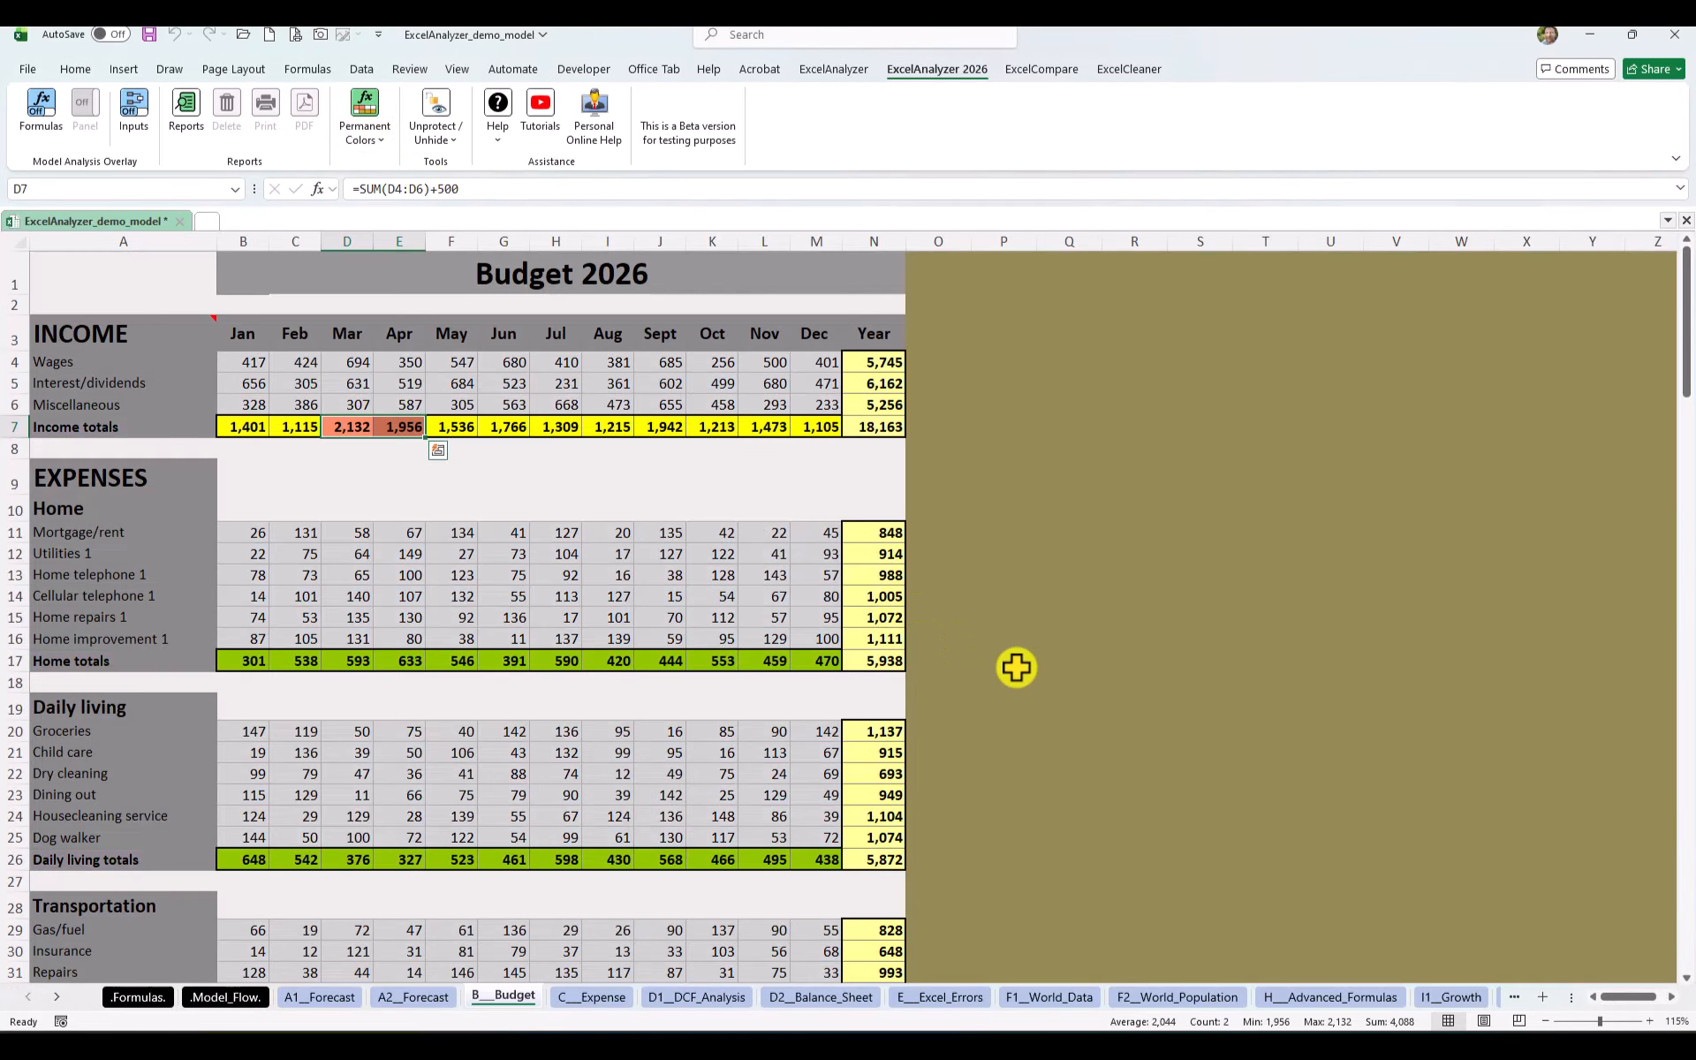
{"action": "left_click", "coordinate": [1015, 664]}
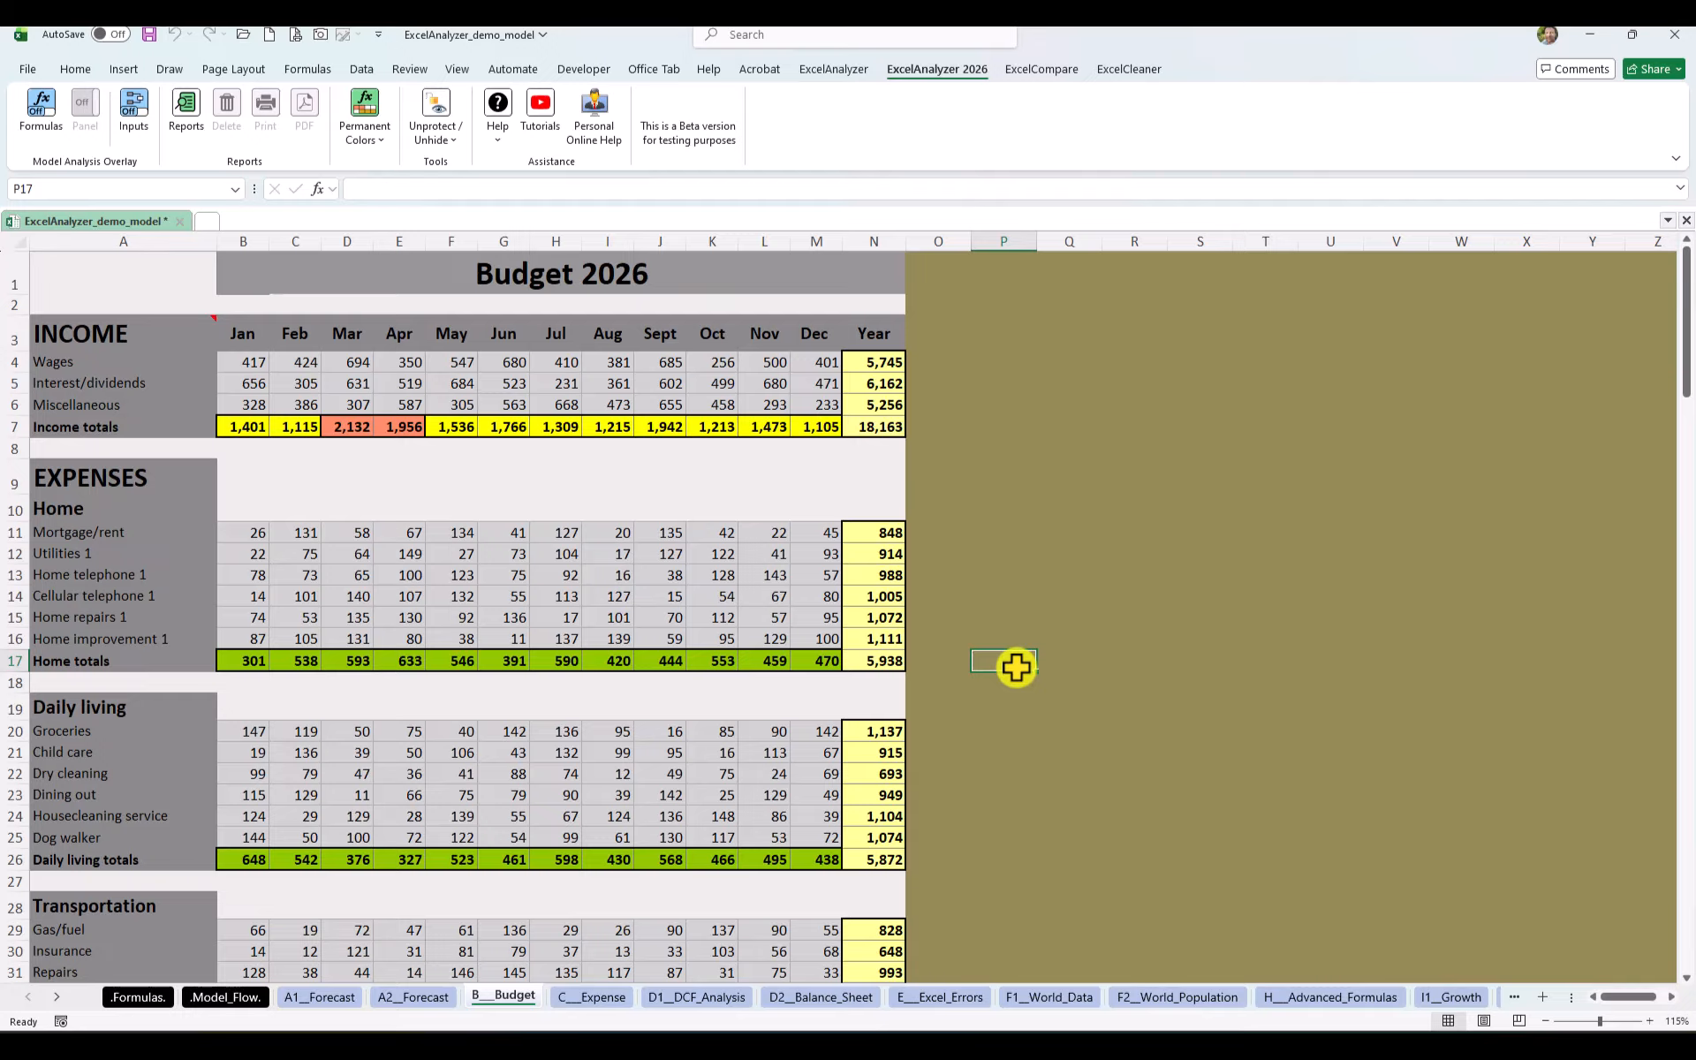
- Insert a blank worksheet directly before the C__Expense sheet
{"action": "right_click", "coordinate": [579, 995]}
{"action": "left_click", "coordinate": [631, 725]}
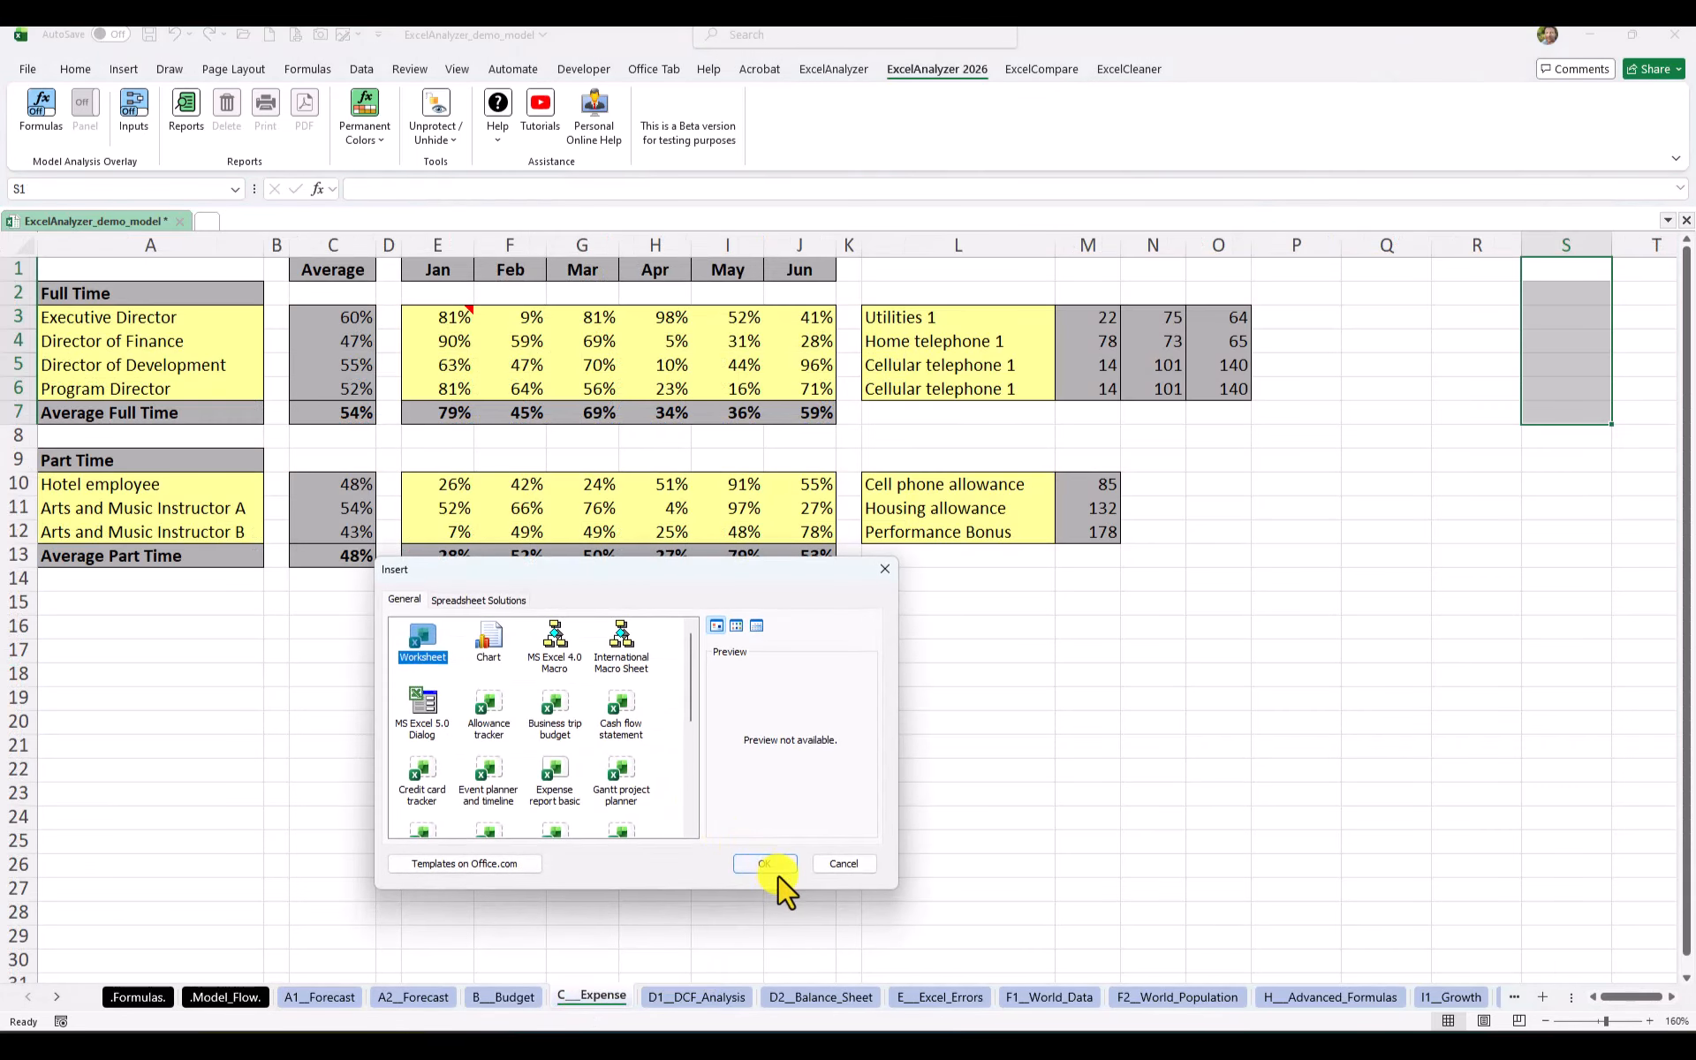
{"action": "left_click", "coordinate": [780, 874]}
- Enter the formula =G13 in cell I8 of the new sheet
{"action": "left_click", "coordinate": [505, 383]}
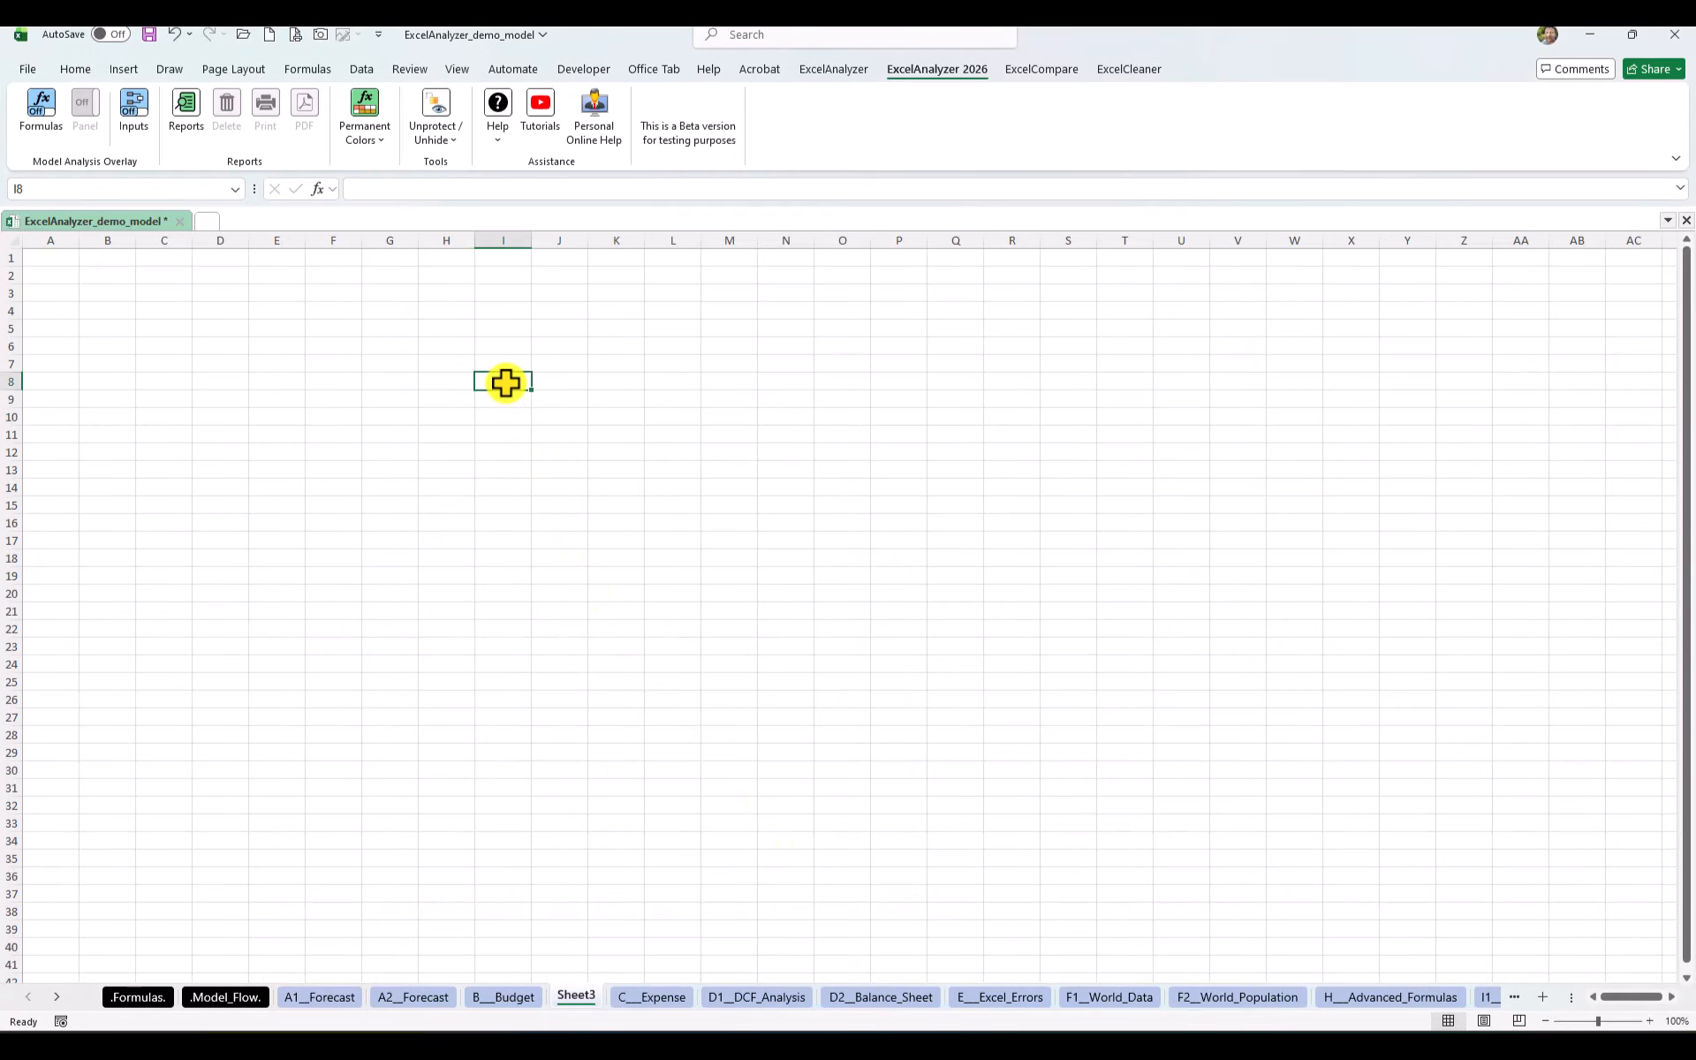
{"action": "type", "text": "="}
{"action": "left_click", "coordinate": [372, 472]}
{"action": "key", "text": "Return"}
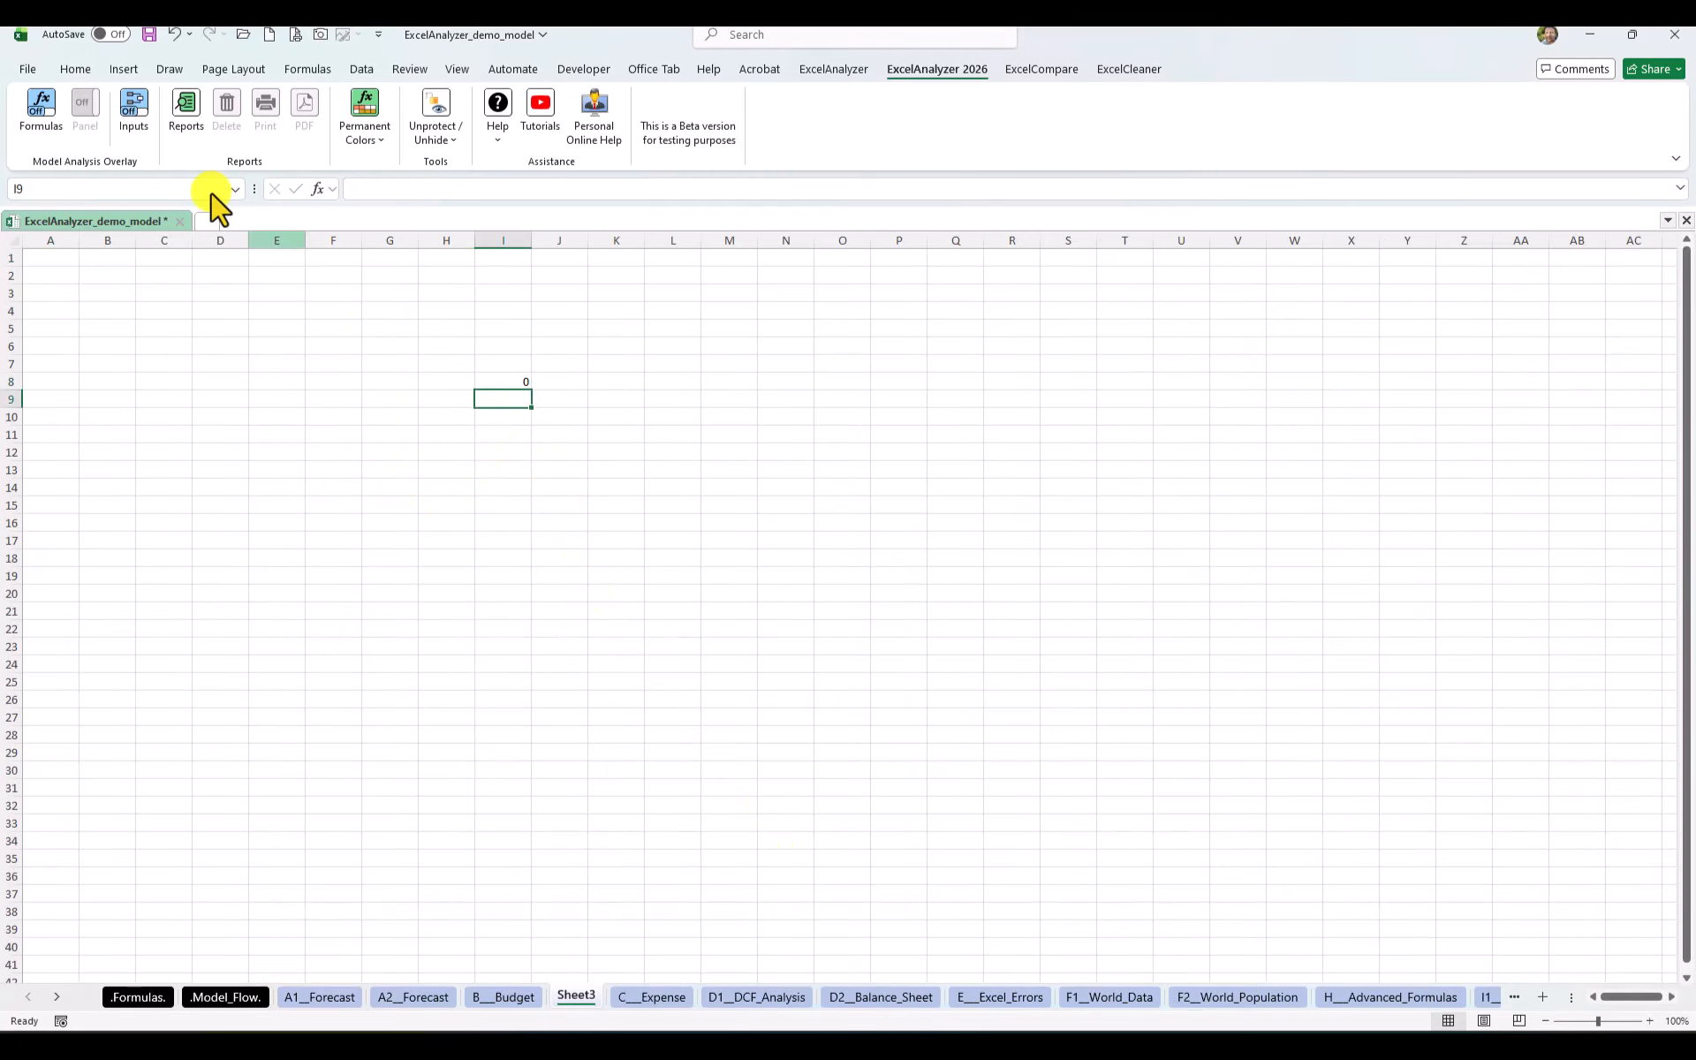
- Turn on the Formulas overlay, fill the I8 formula down to I24 and fill I12:I15 across to column P
{"action": "left_click", "coordinate": [42, 104]}
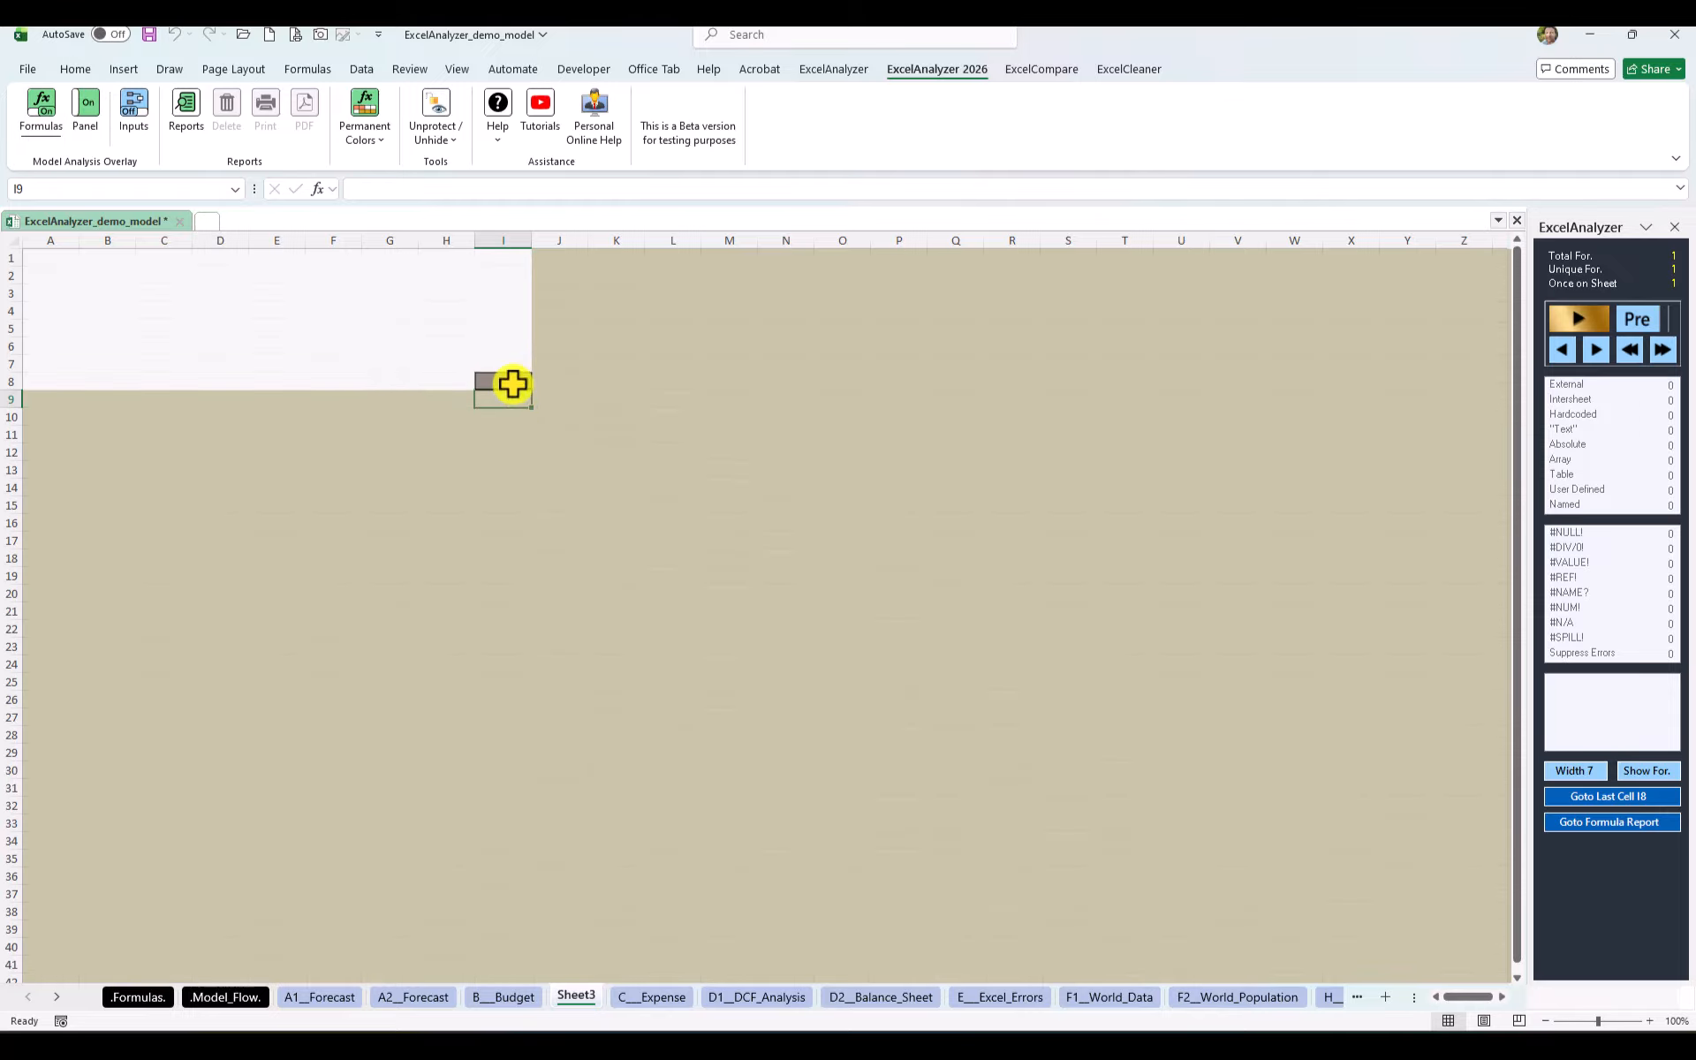
{"action": "left_click", "coordinate": [513, 382]}
{"action": "left_click_drag", "start_coordinate": [530, 390], "coordinate": [529, 576]}
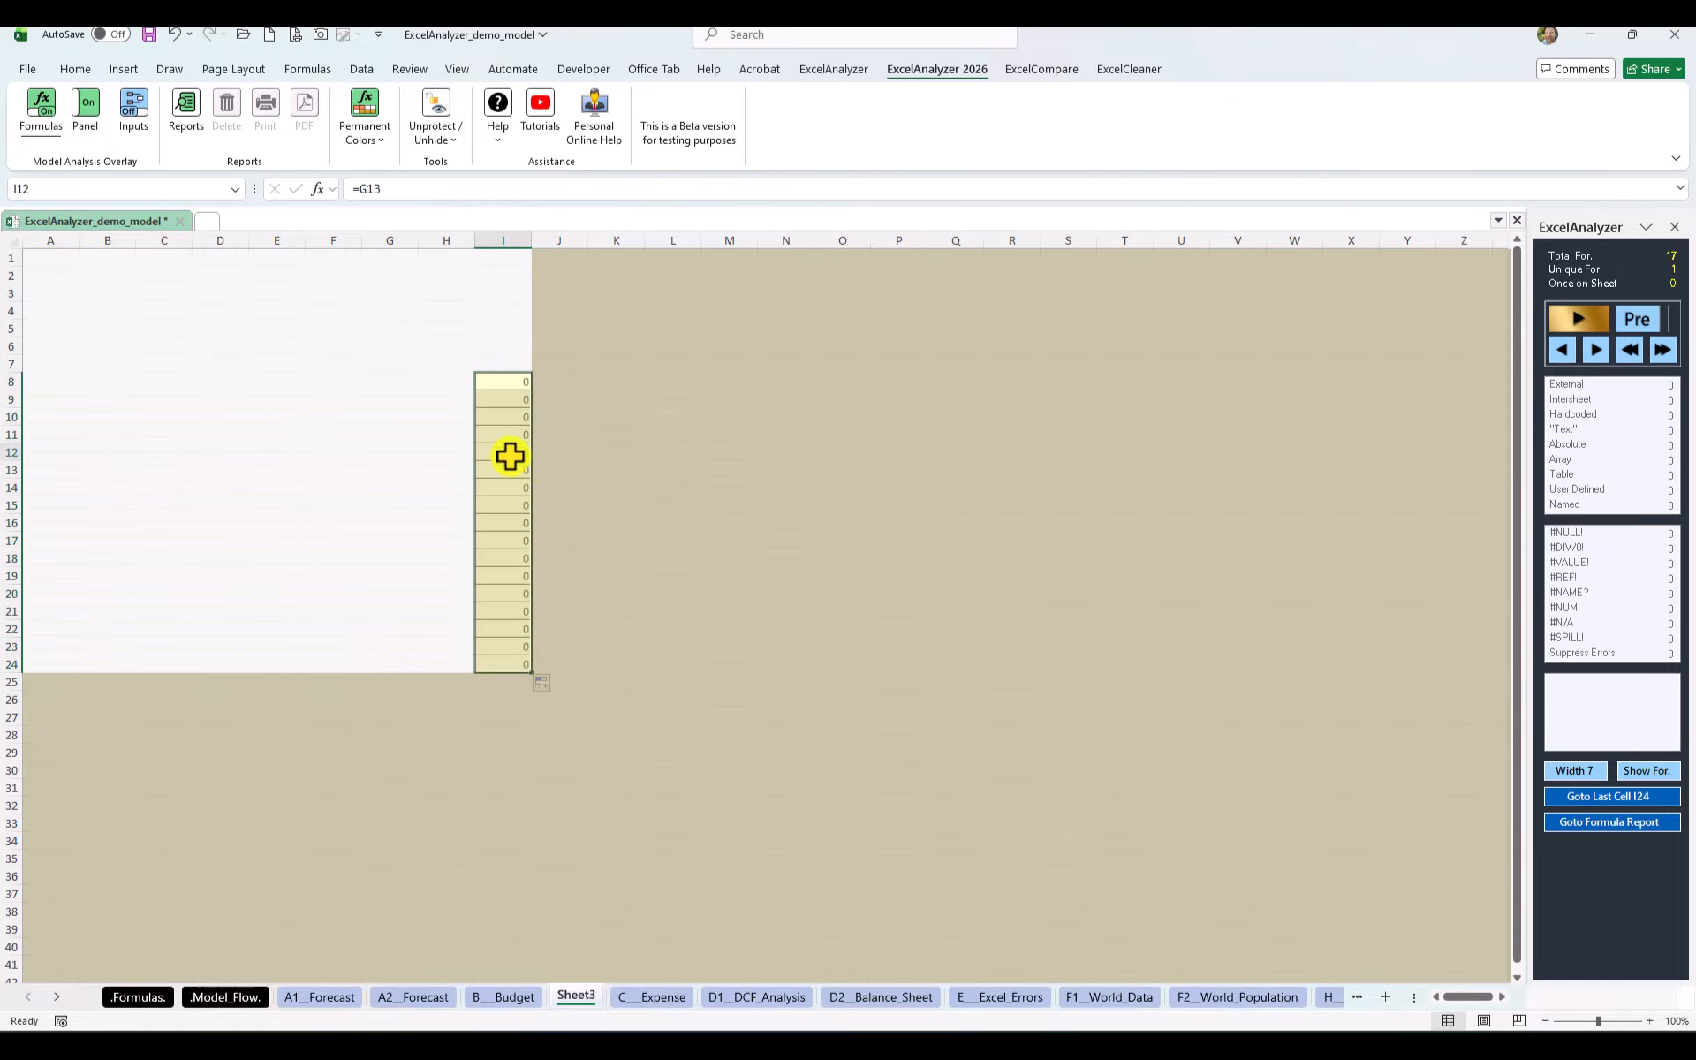
{"action": "left_click_drag", "start_coordinate": [507, 454], "coordinate": [947, 520]}
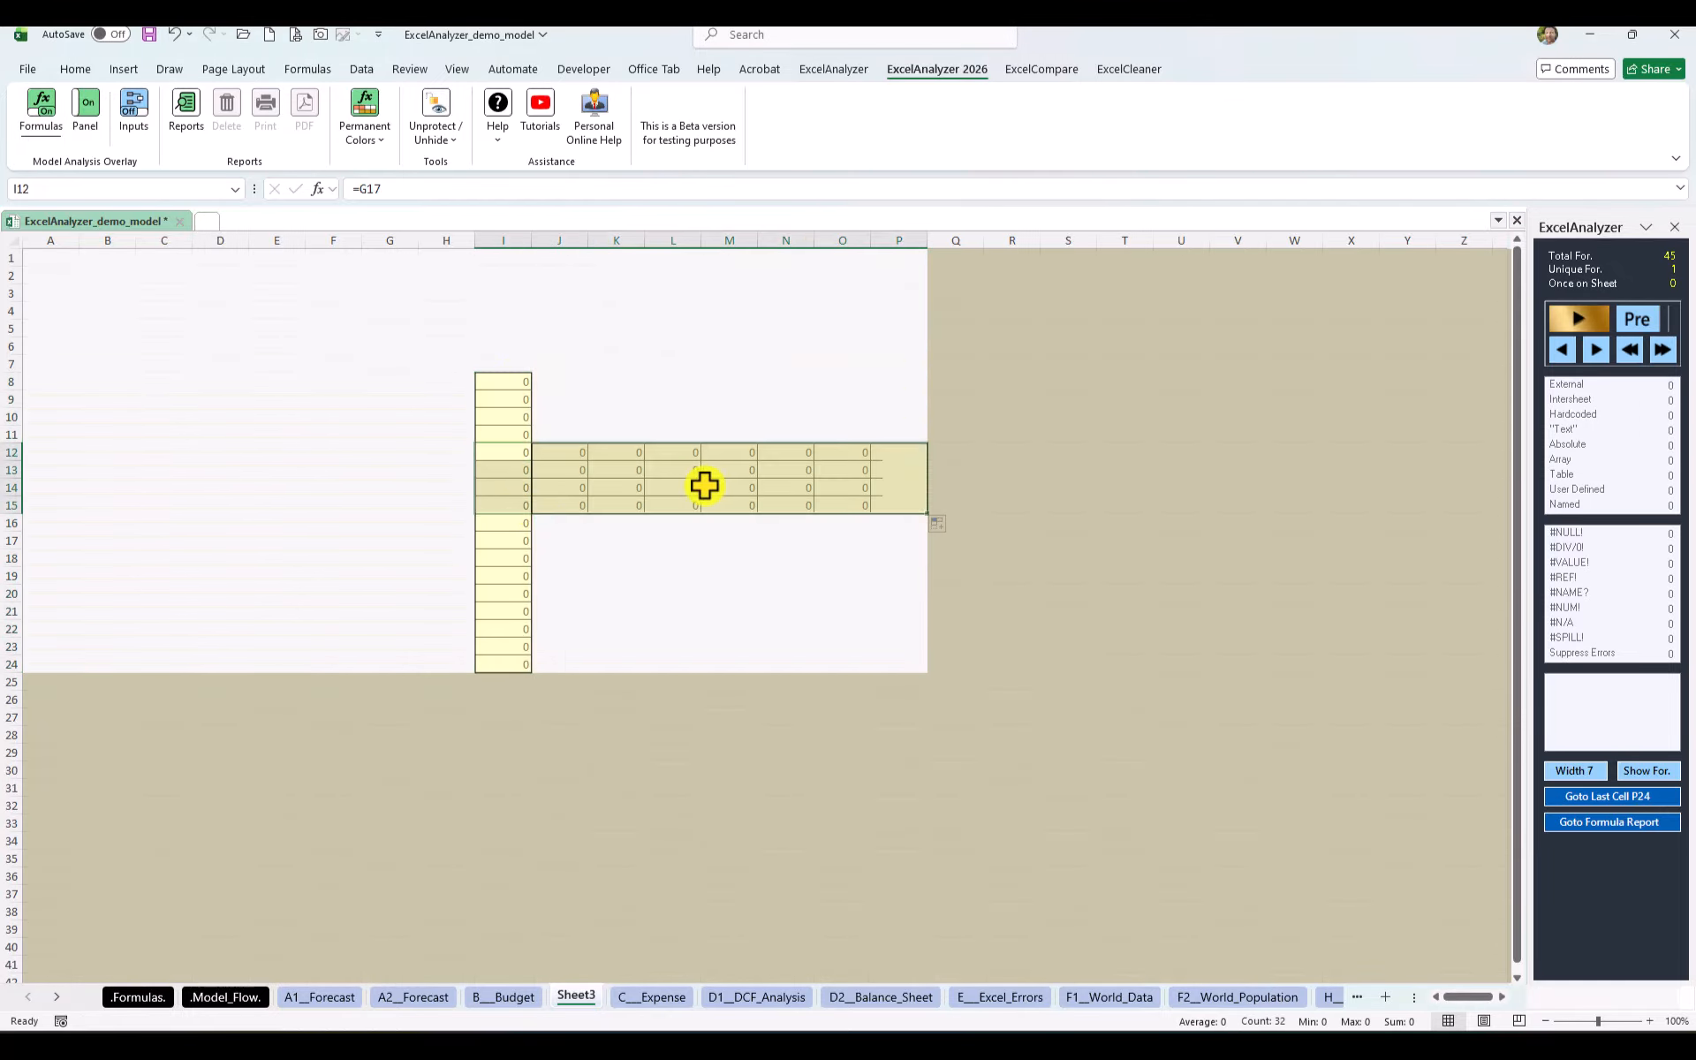
- Change the formula in cell M14 to =K196+5
{"action": "double_click", "coordinate": [704, 485]}
{"action": "left_click", "coordinate": [795, 189]}
{"action": "type", "text": "6"}
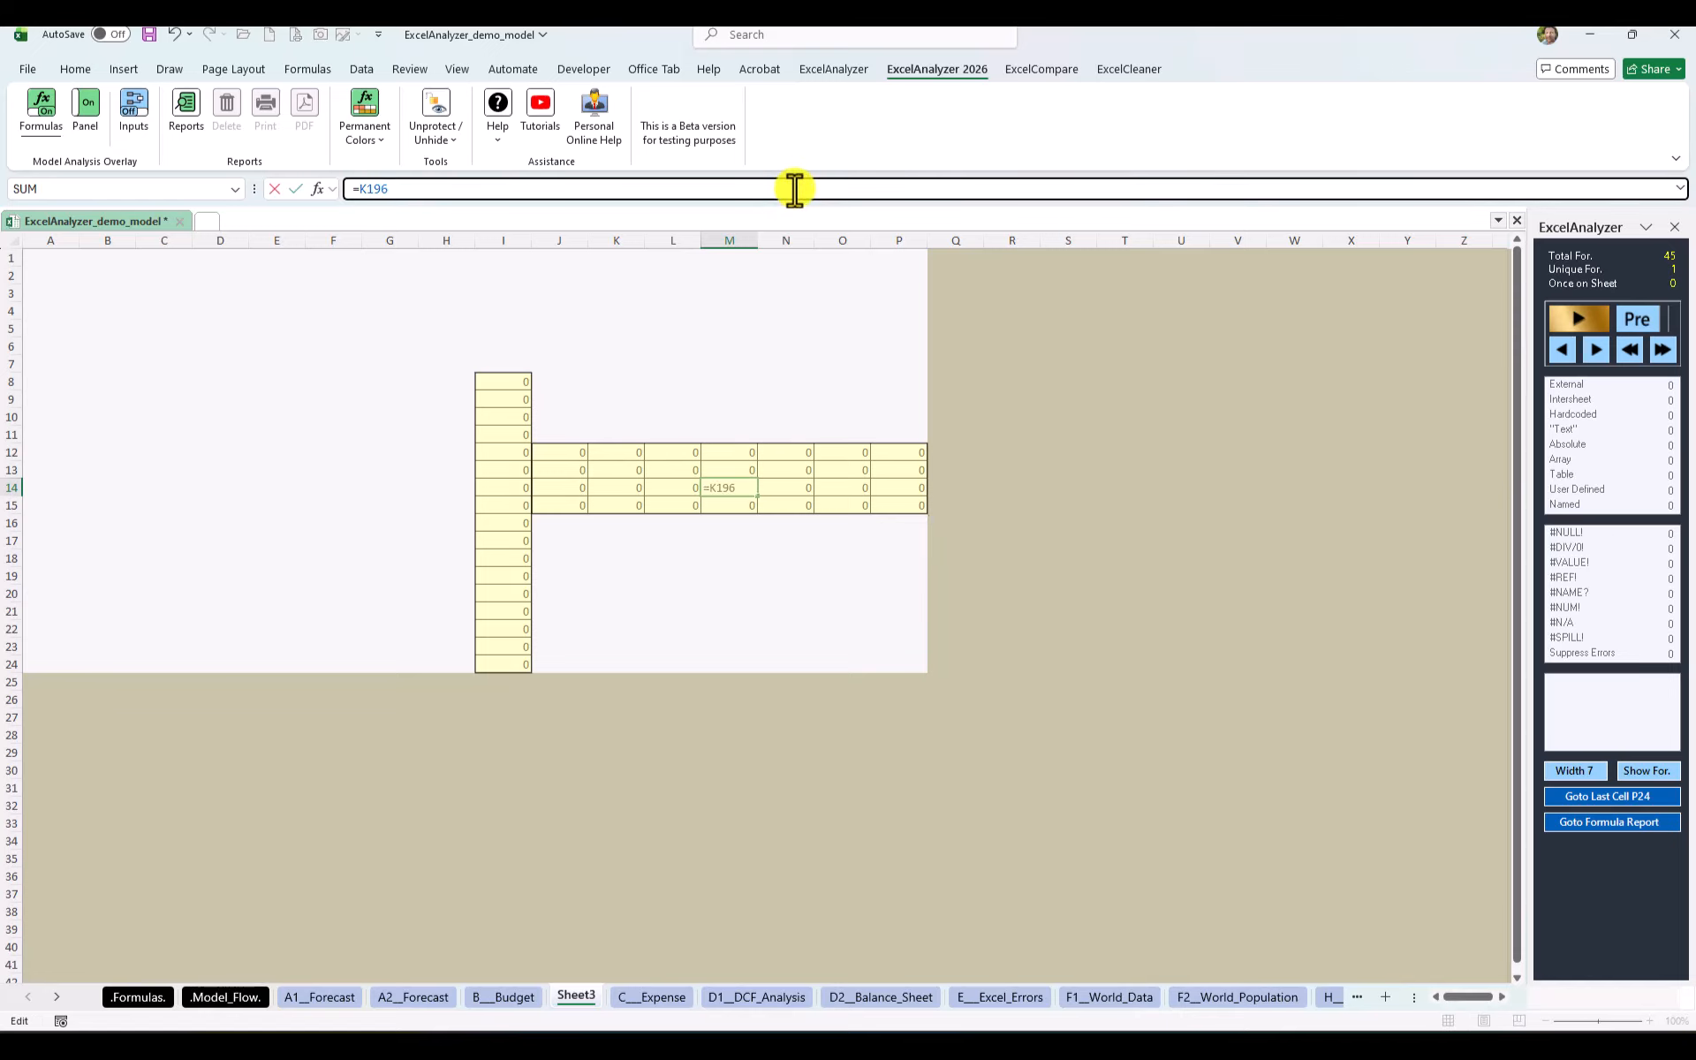
{"action": "type", "text": "+3"}
{"action": "key", "text": "Return"}
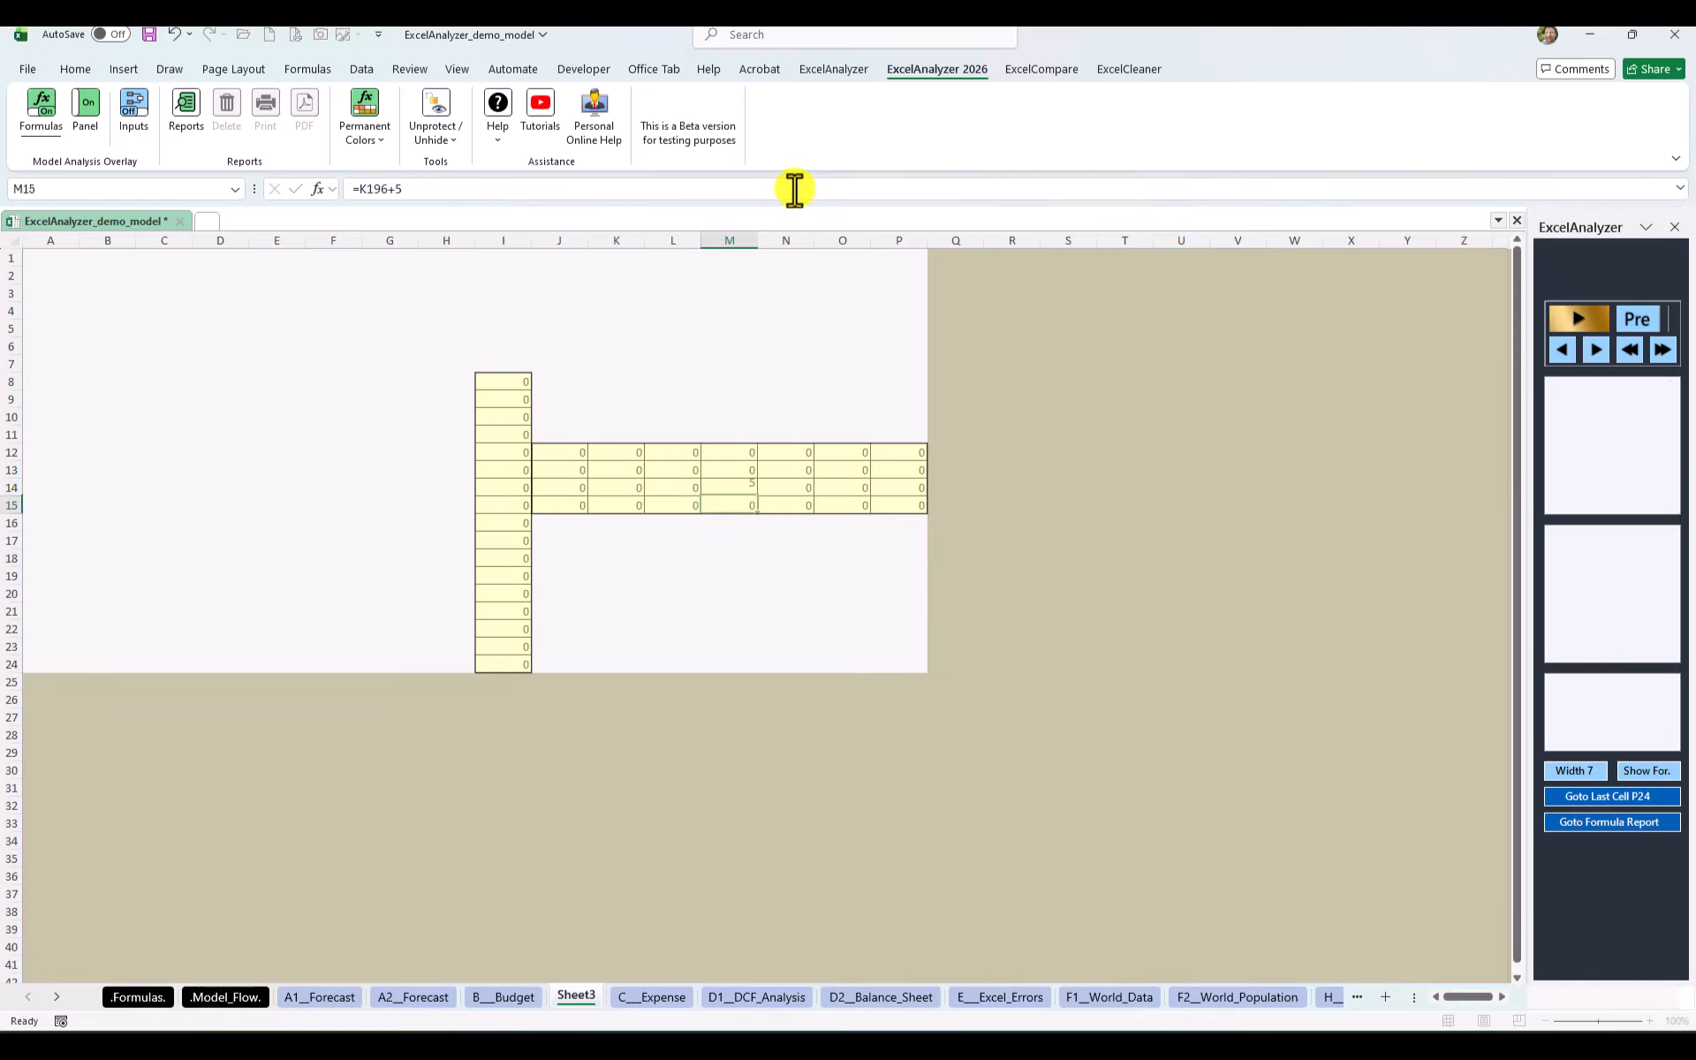
- Fill the M14 formula down to M28 and fill M22 across to T22
{"action": "left_click", "coordinate": [749, 486]}
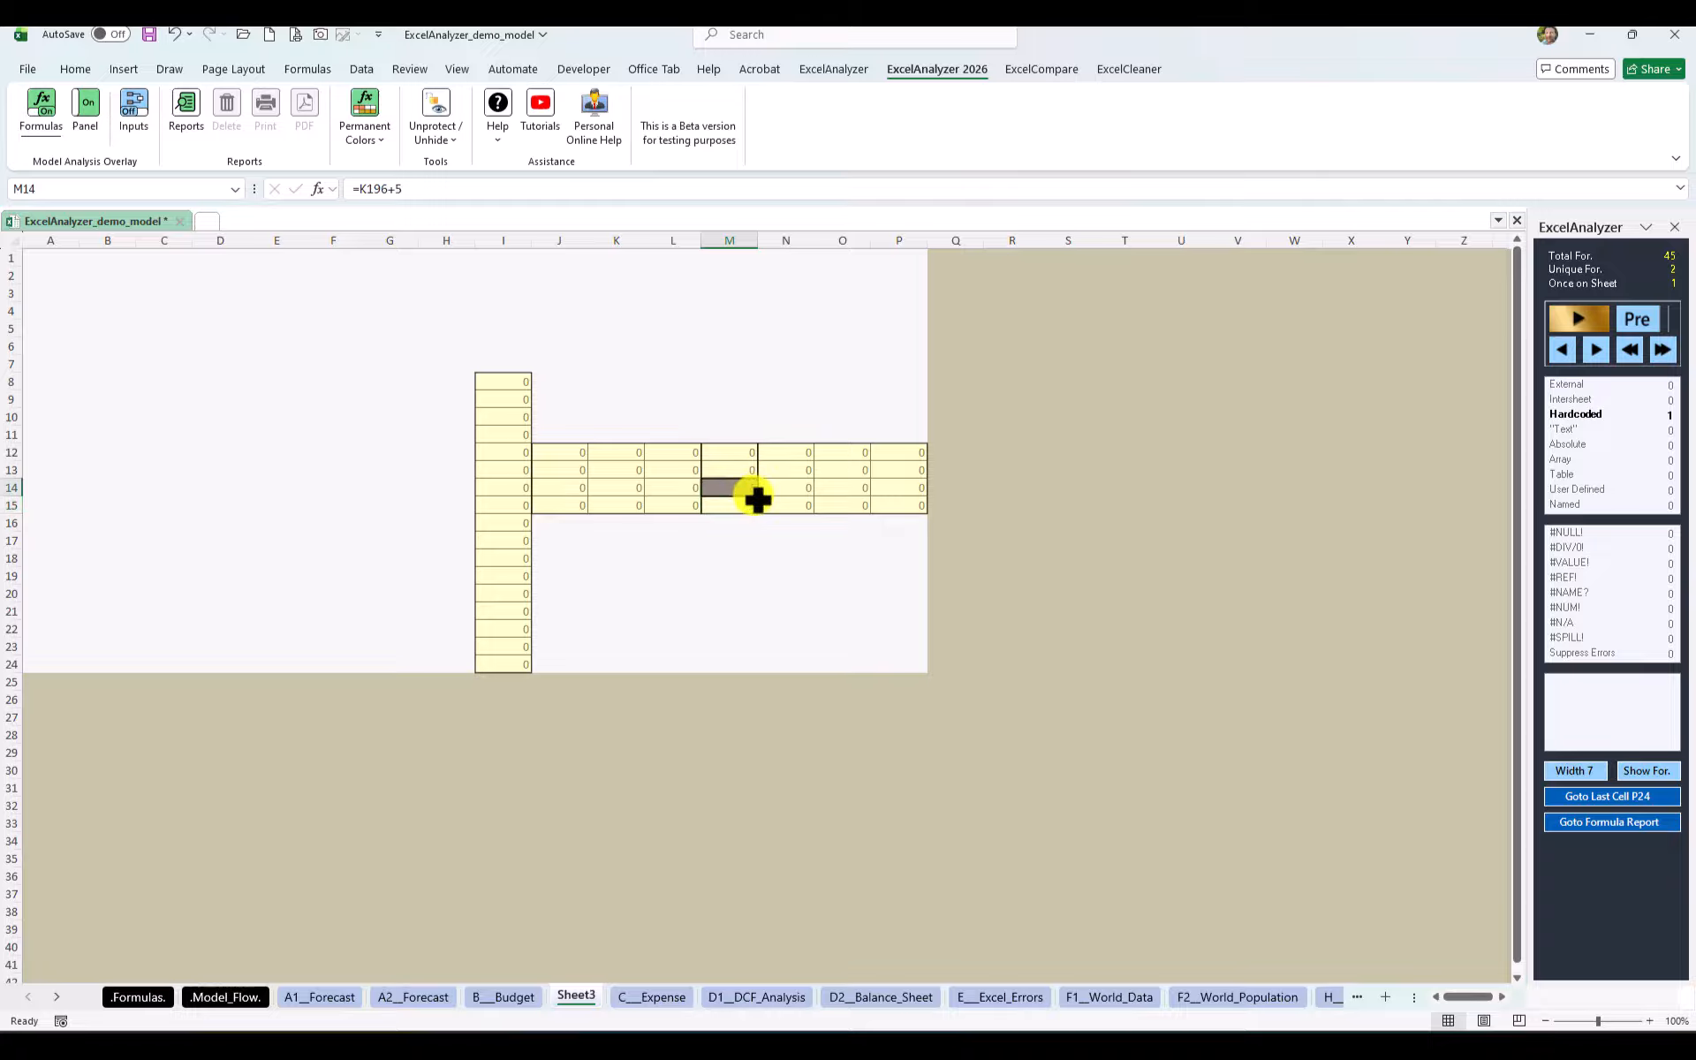
{"action": "left_click_drag", "start_coordinate": [757, 496], "coordinate": [766, 741]}
{"action": "left_click", "coordinate": [743, 633]}
{"action": "left_click_drag", "start_coordinate": [757, 637], "coordinate": [1148, 636]}
{"action": "left_click_drag", "start_coordinate": [737, 593], "coordinate": [737, 629]}
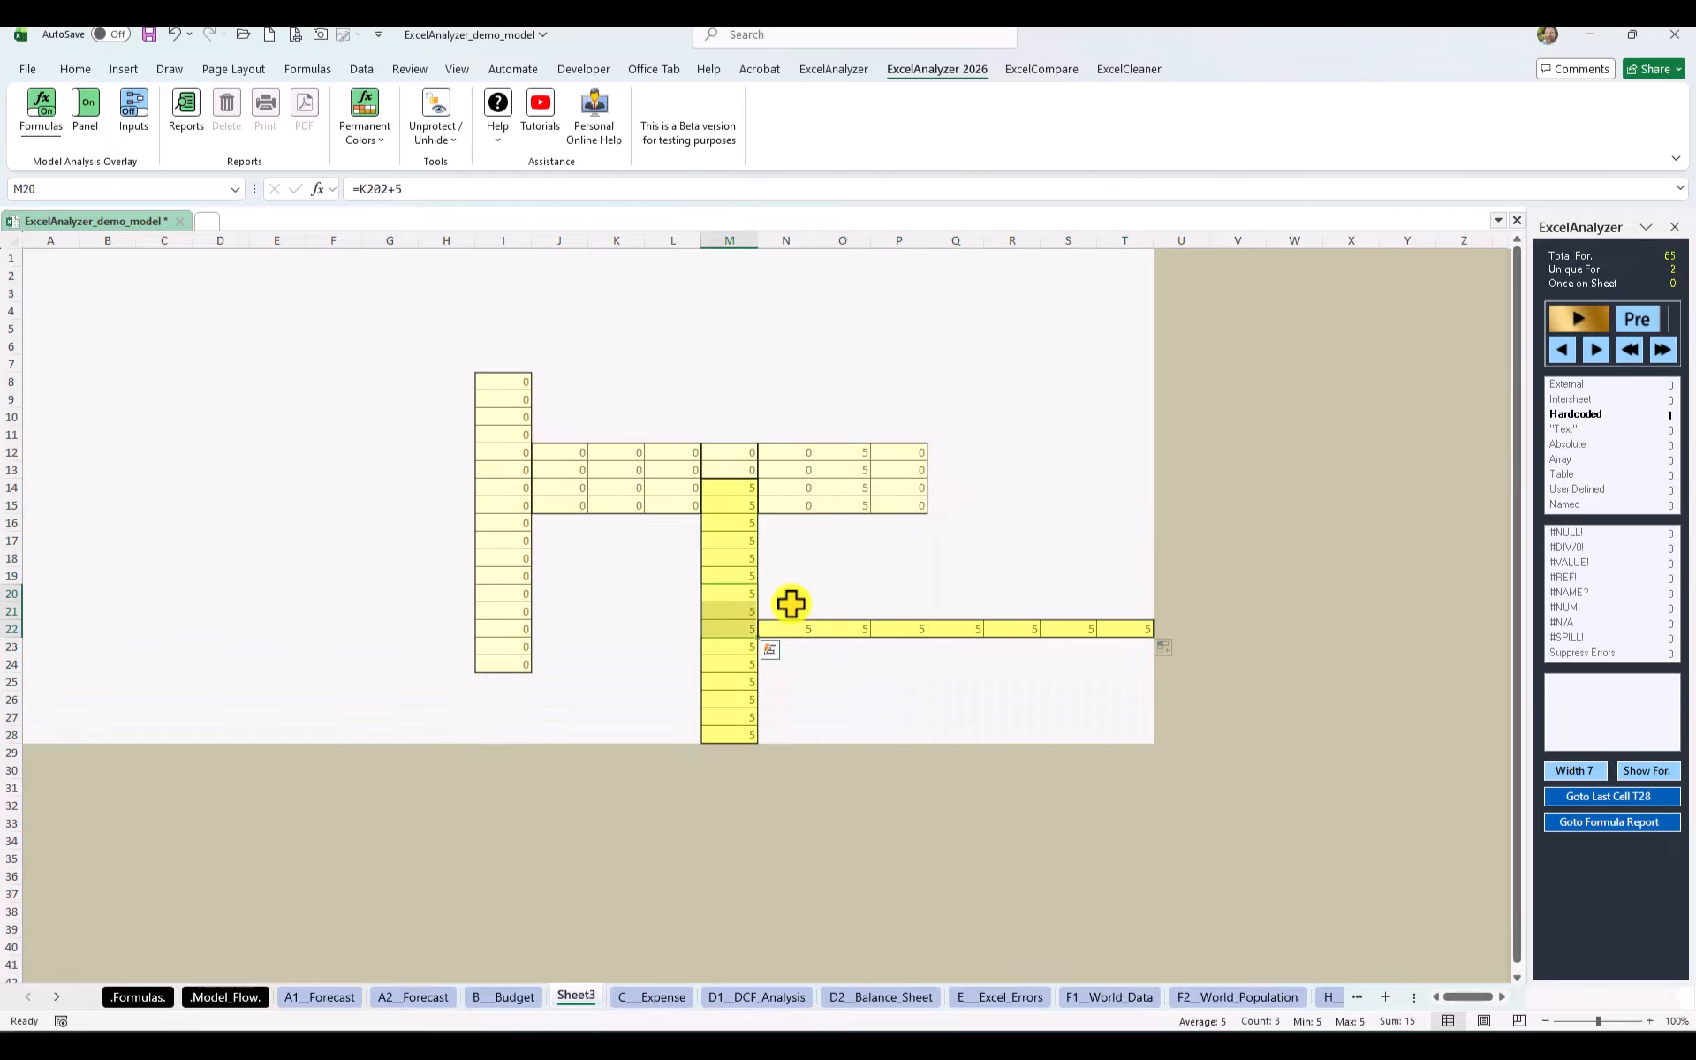
{"action": "right_click", "coordinate": [746, 616]}
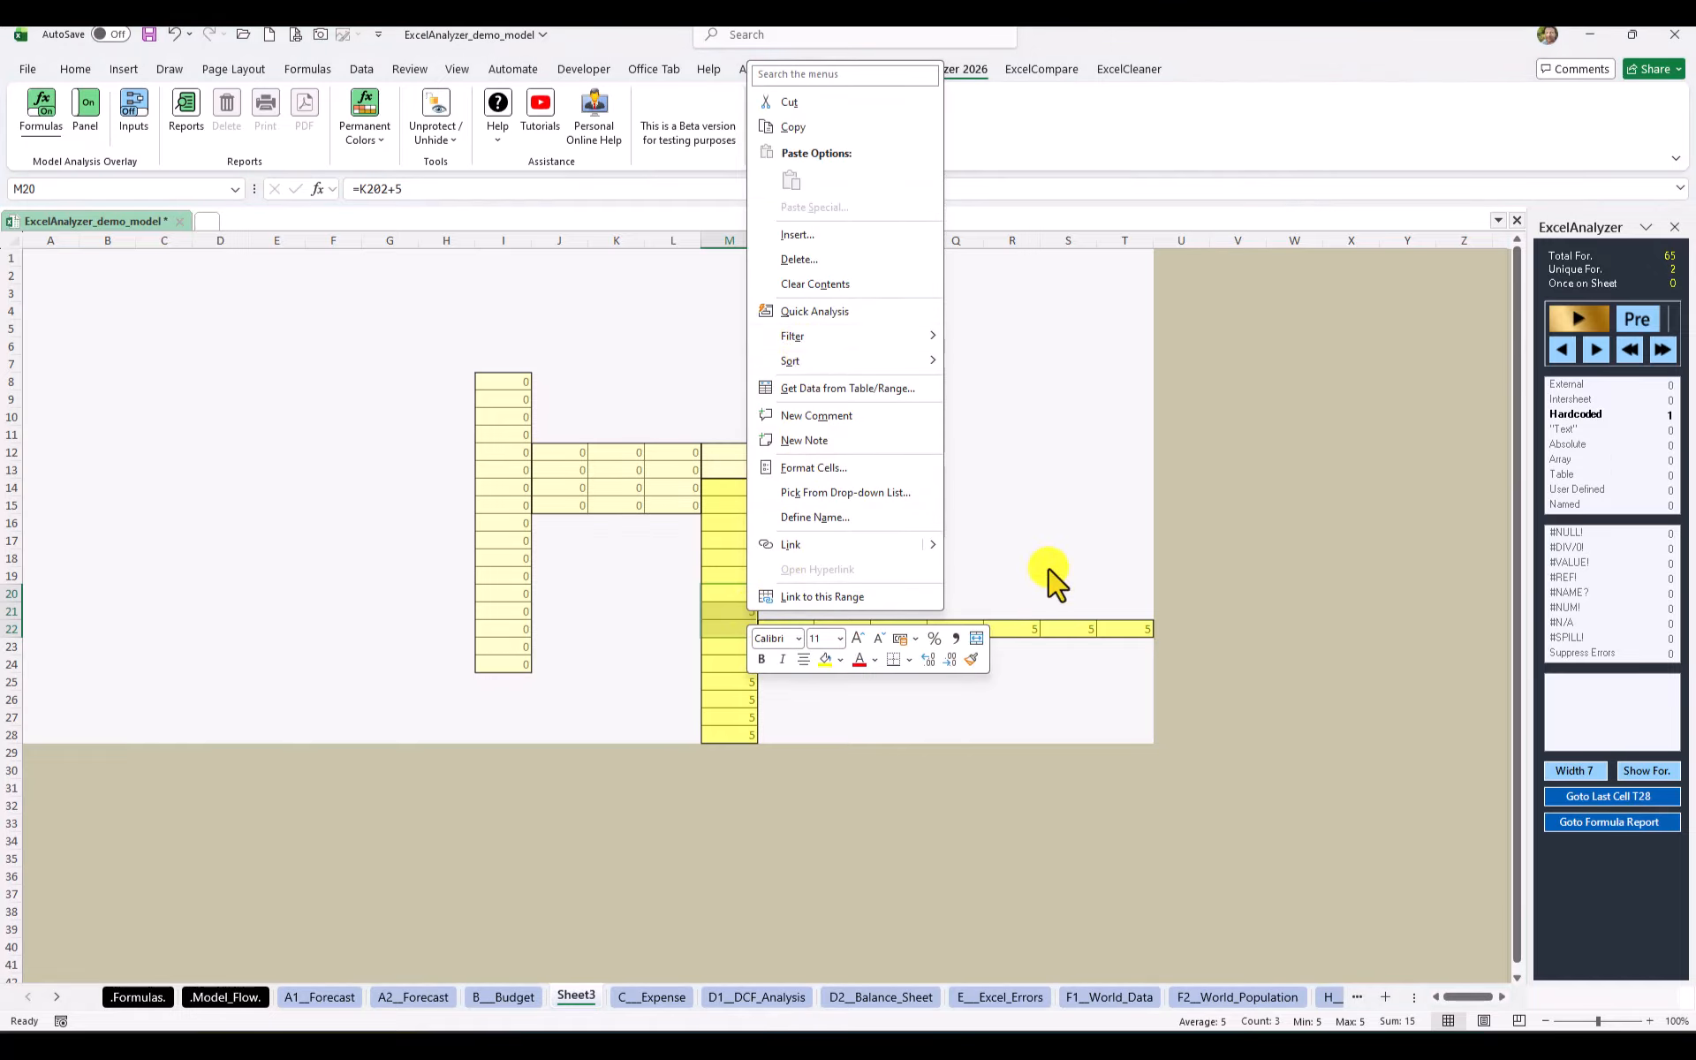
- Change the formula in R22 to =P204+5+6 and fill it down to R31
{"action": "left_click", "coordinate": [1024, 629]}
{"action": "left_click", "coordinate": [1018, 633]}
{"action": "left_click", "coordinate": [765, 188]}
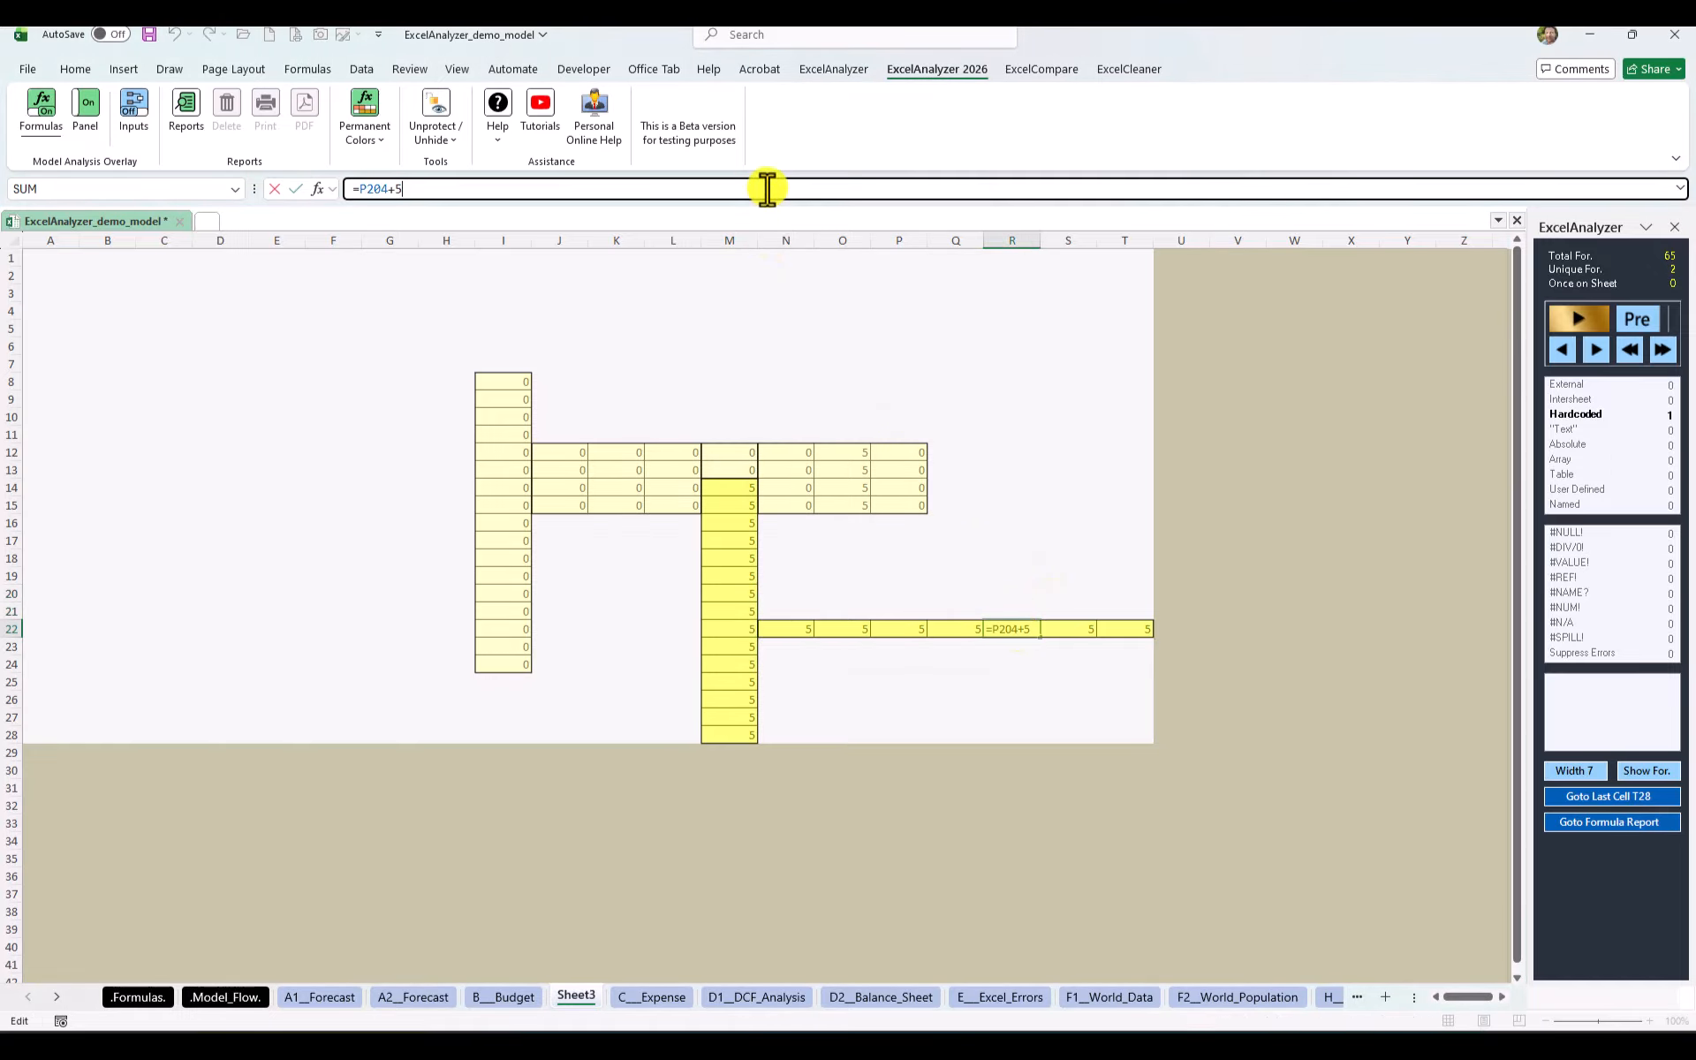
{"action": "type", "text": "+6"}
{"action": "key", "text": "Return"}
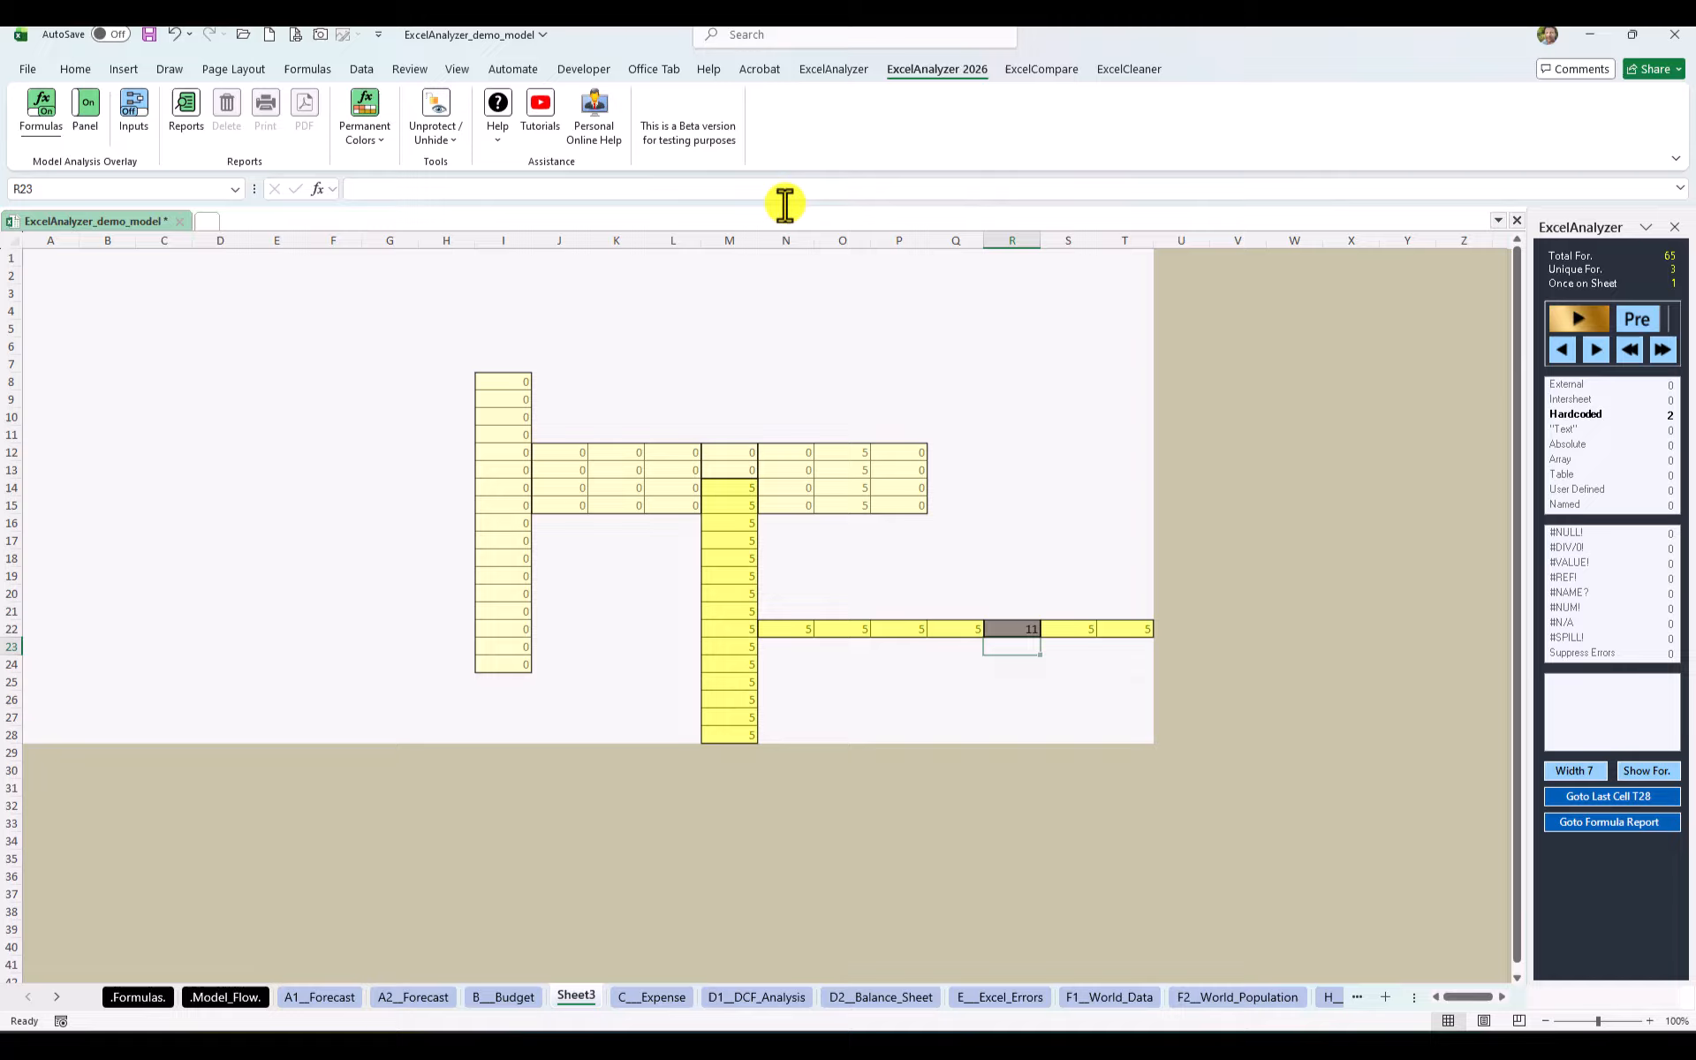
{"action": "left_click", "coordinate": [1029, 629]}
{"action": "left_click_drag", "start_coordinate": [1041, 640], "coordinate": [1048, 800]}
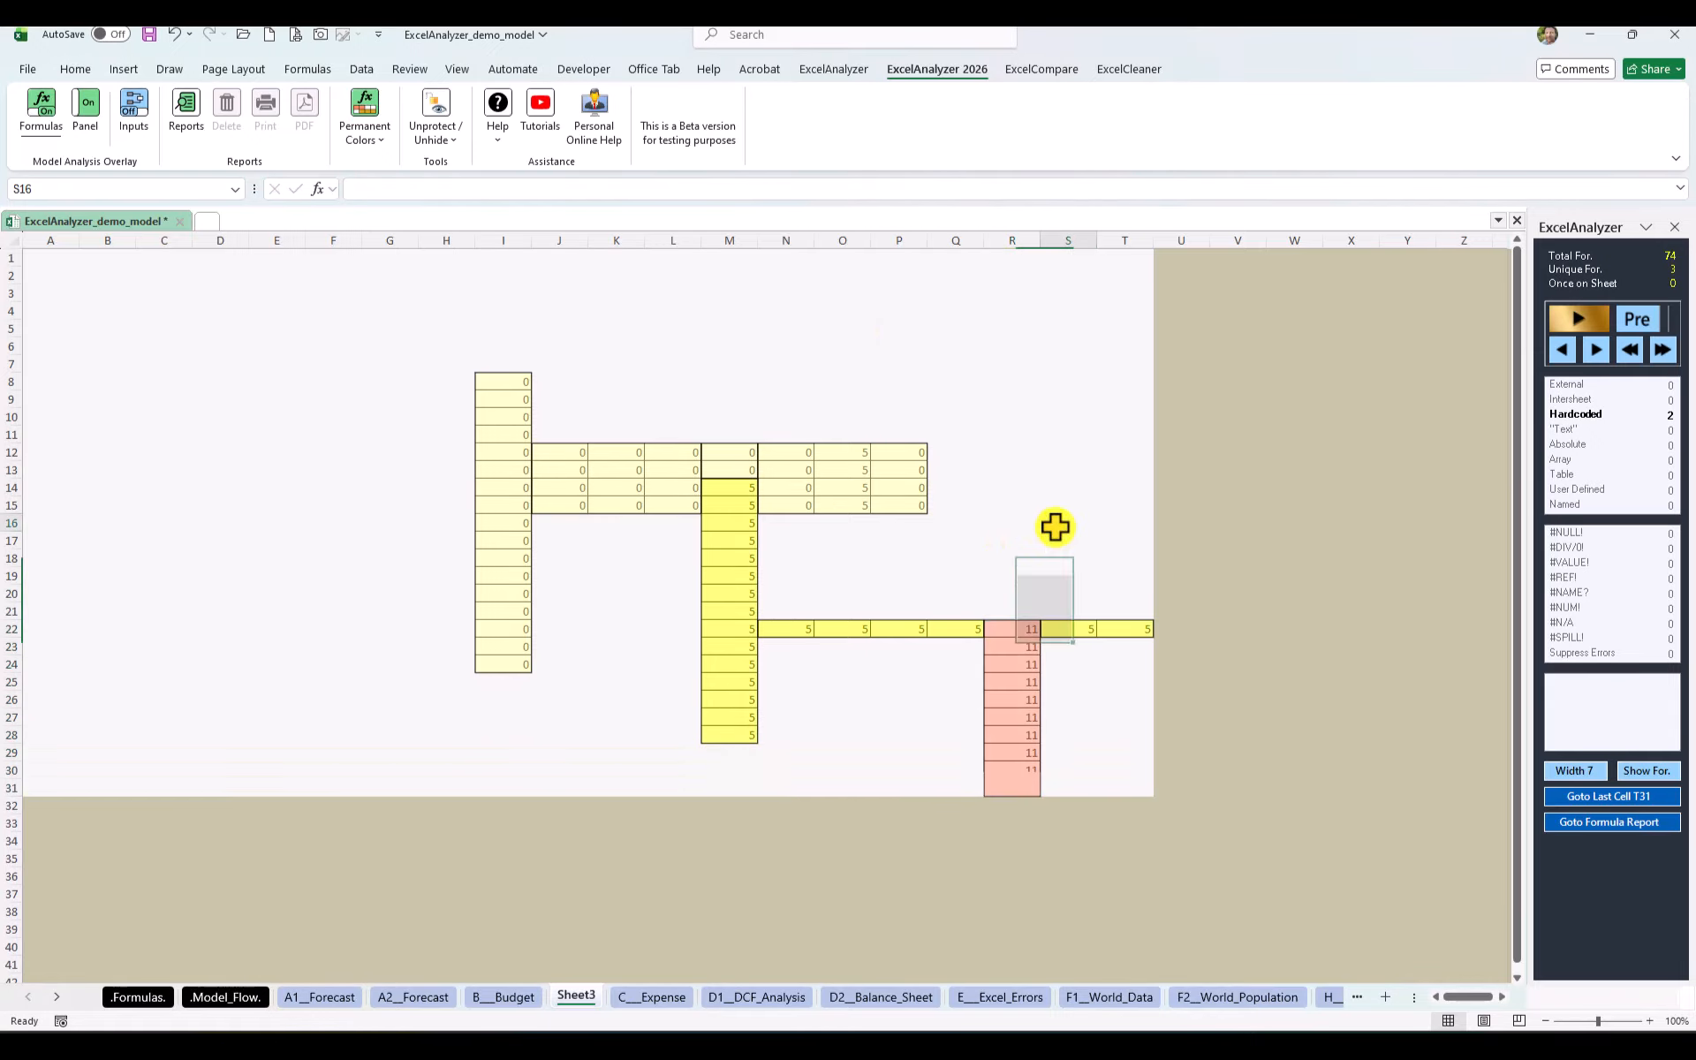
- Highlight the sheet's Hardcoded formulas with their precedent arrows, and clear the highlight
{"action": "left_click", "coordinate": [1051, 526]}
{"action": "left_click", "coordinate": [1615, 415]}
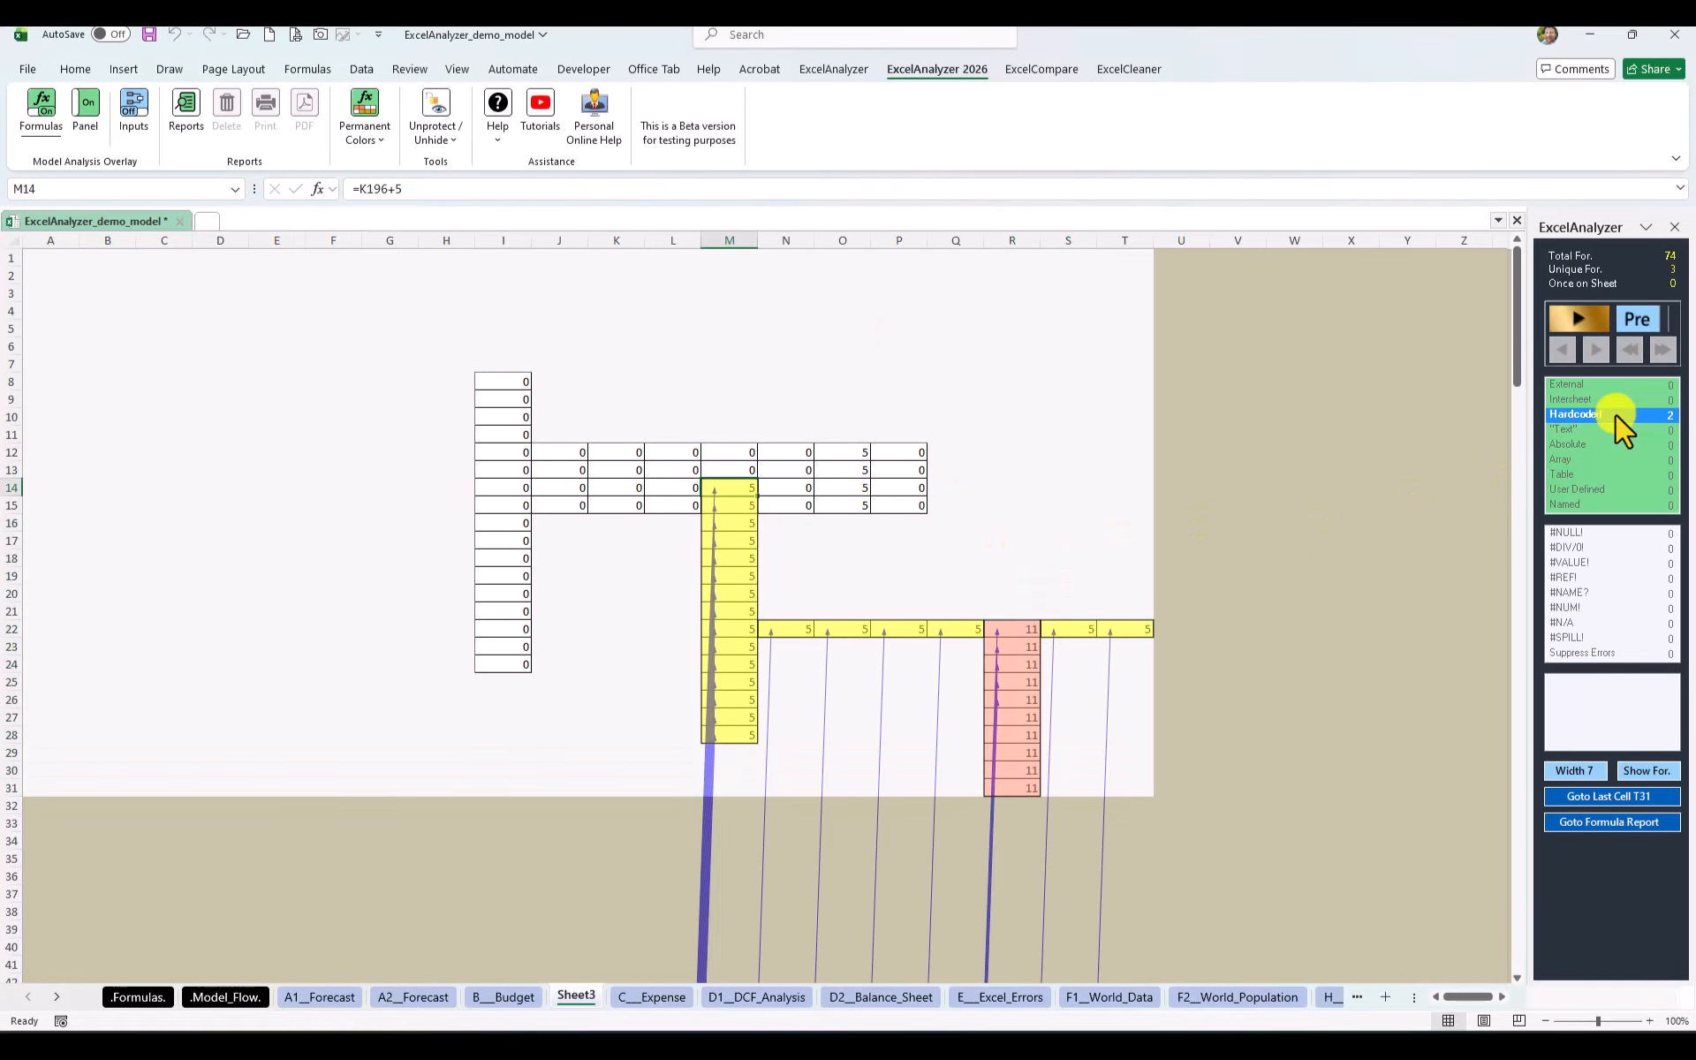
{"action": "left_click", "coordinate": [1046, 447]}
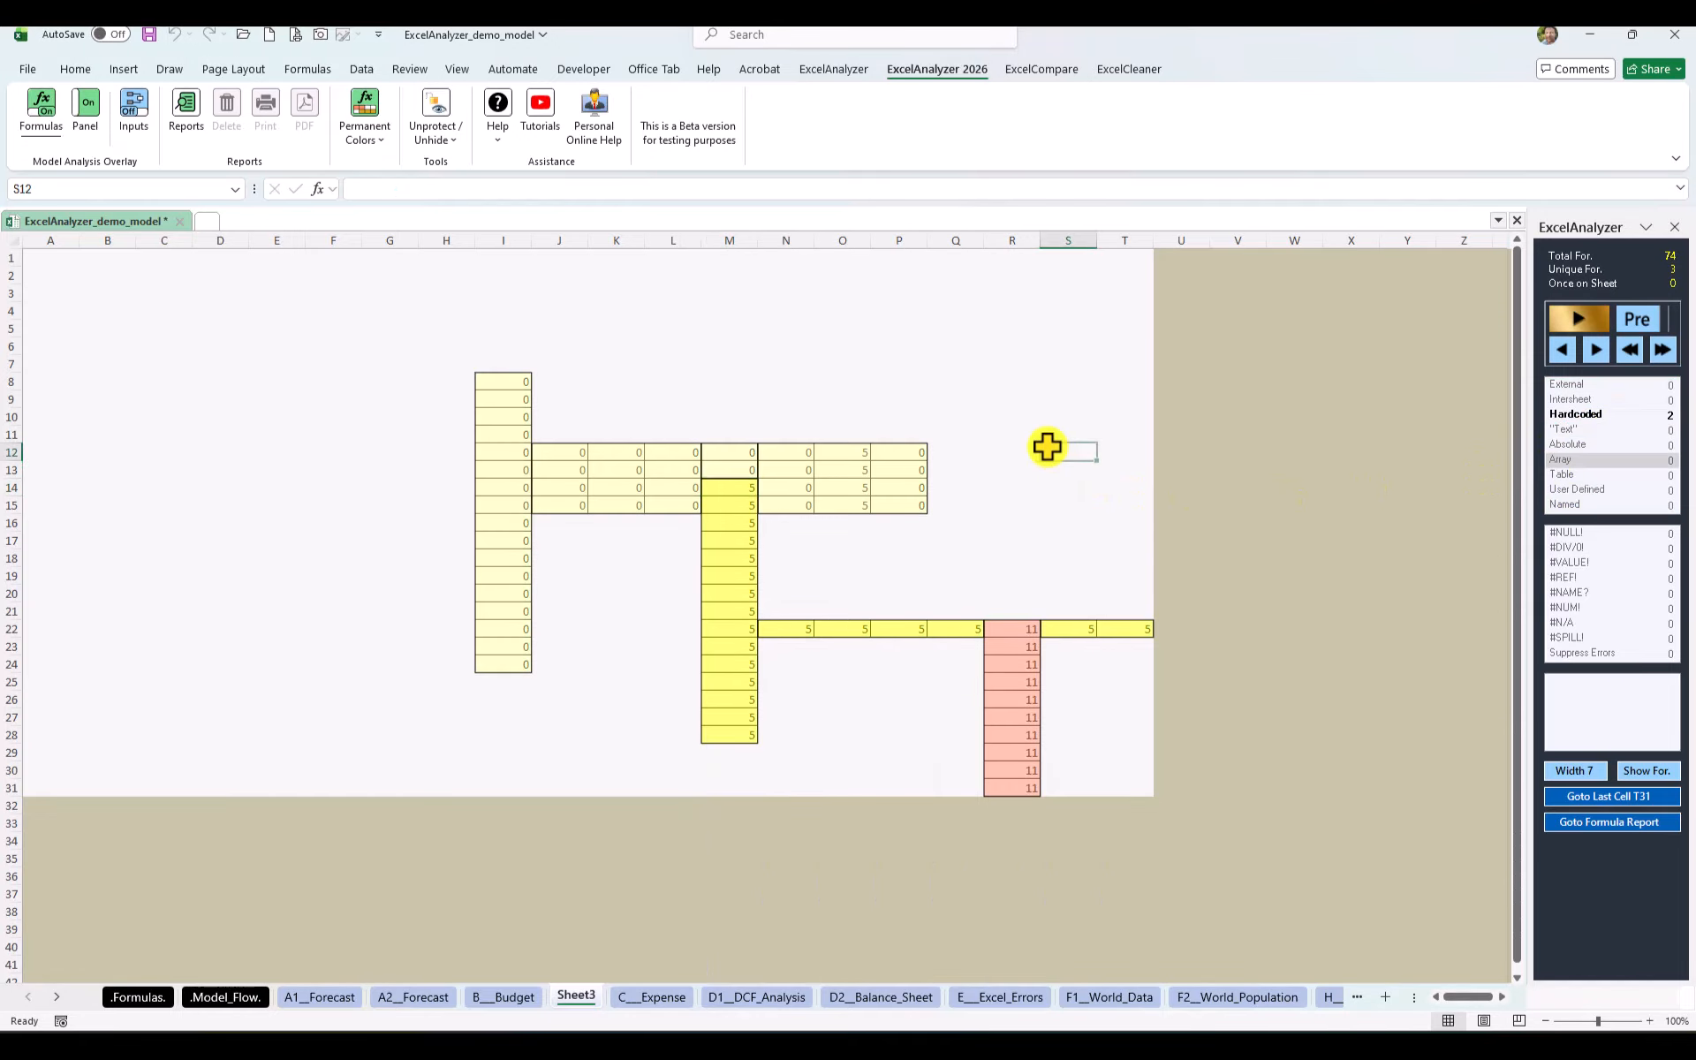